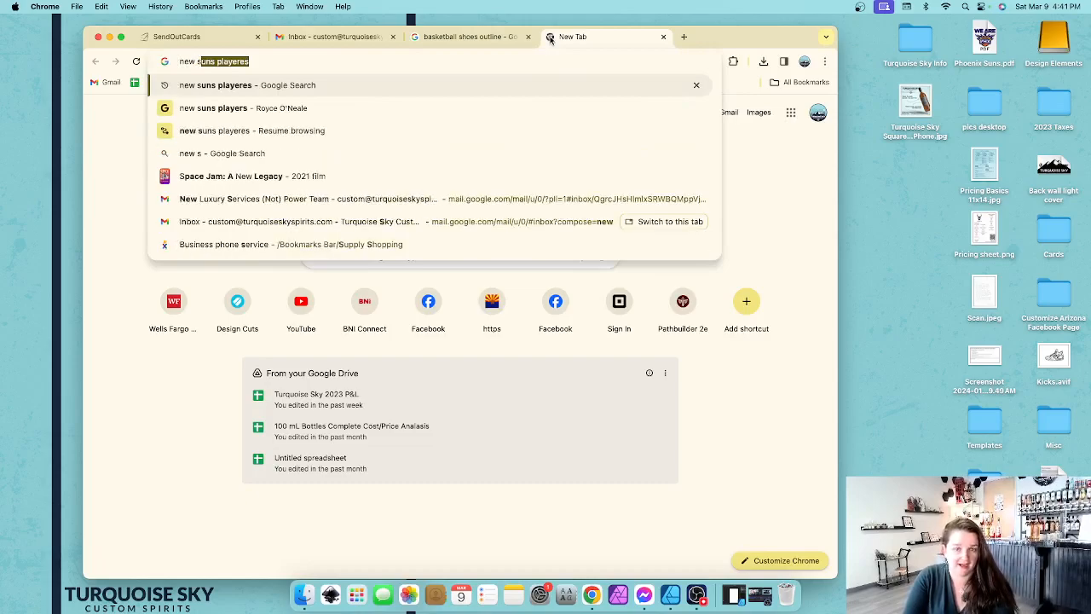
- Search Google for "new suns players" and expand the related question "What new players did the Suns get?"
text(yers)
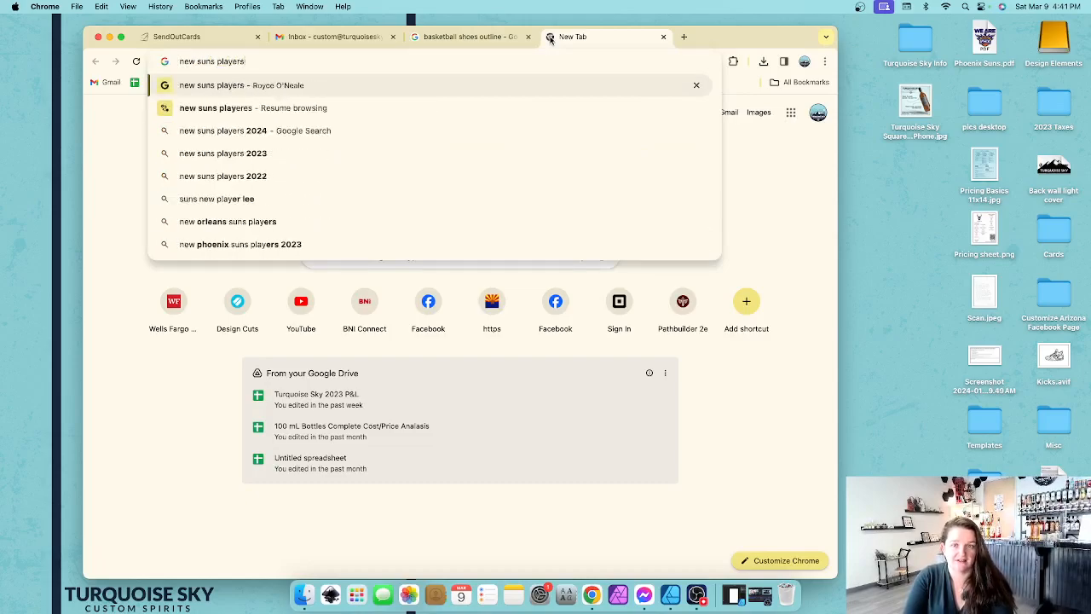
key(Return)
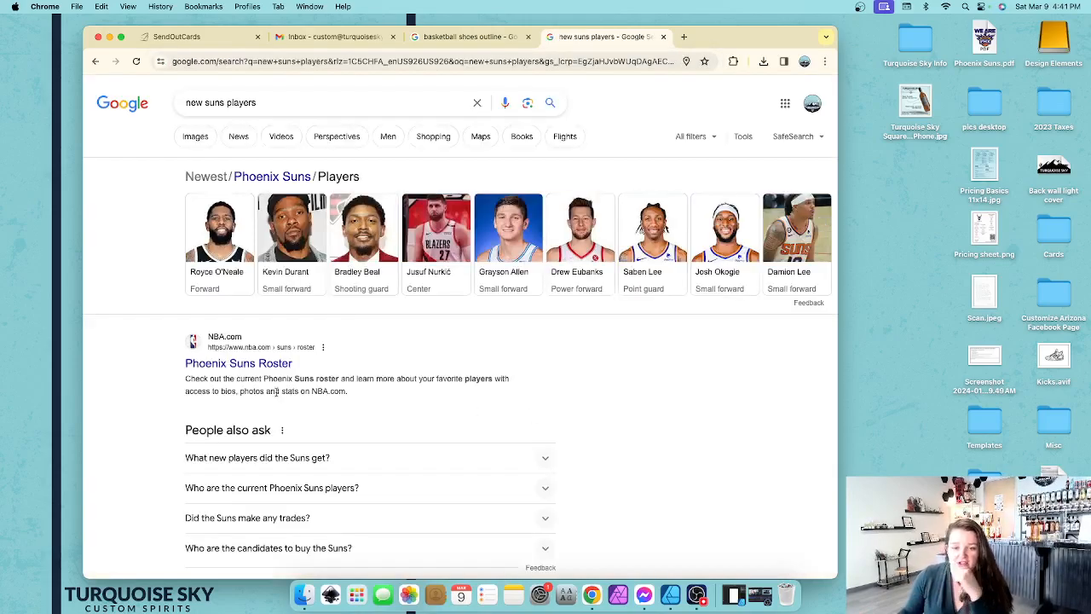
scroll(400, 392, down, 3)
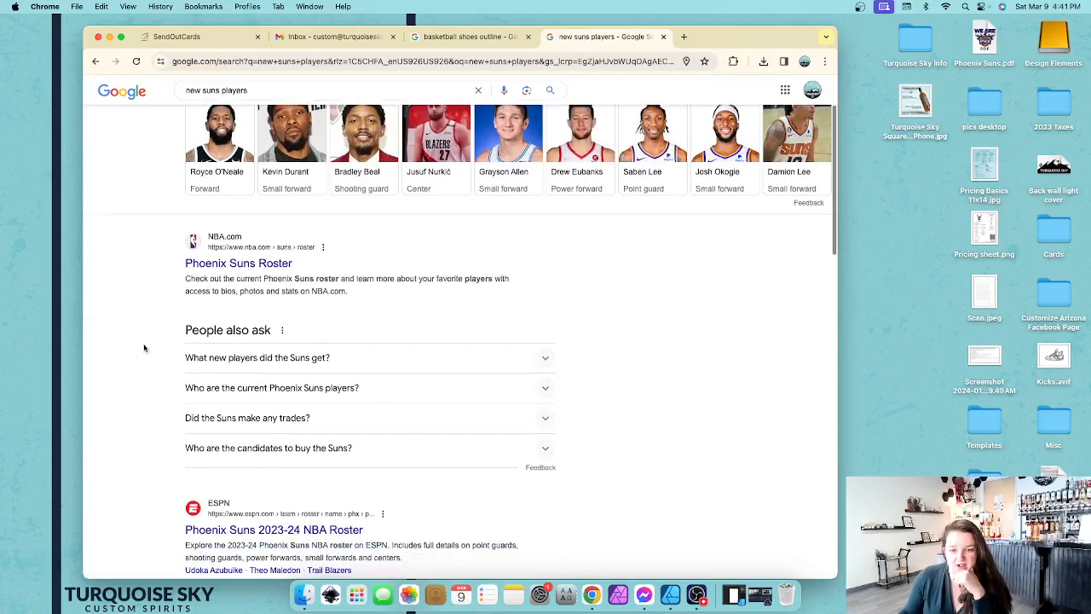
click(339, 359)
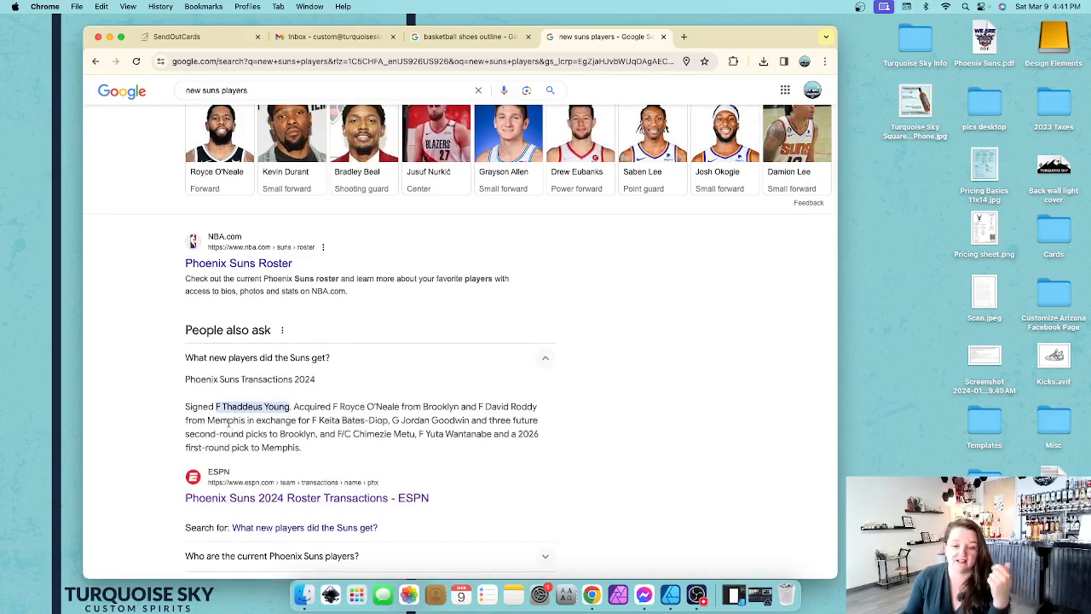
- Copy the name Thaddeus Young from the expanded answer and run a Google search for it
drag(223, 408, 287, 409)
key(super+c)
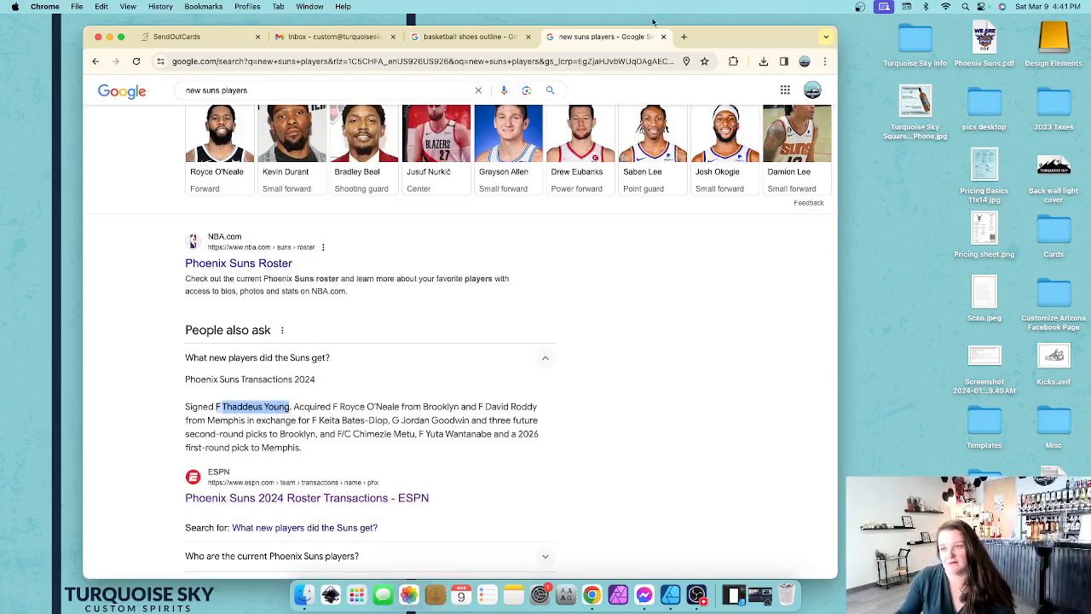
click(486, 62)
key(super+v)
click(499, 90)
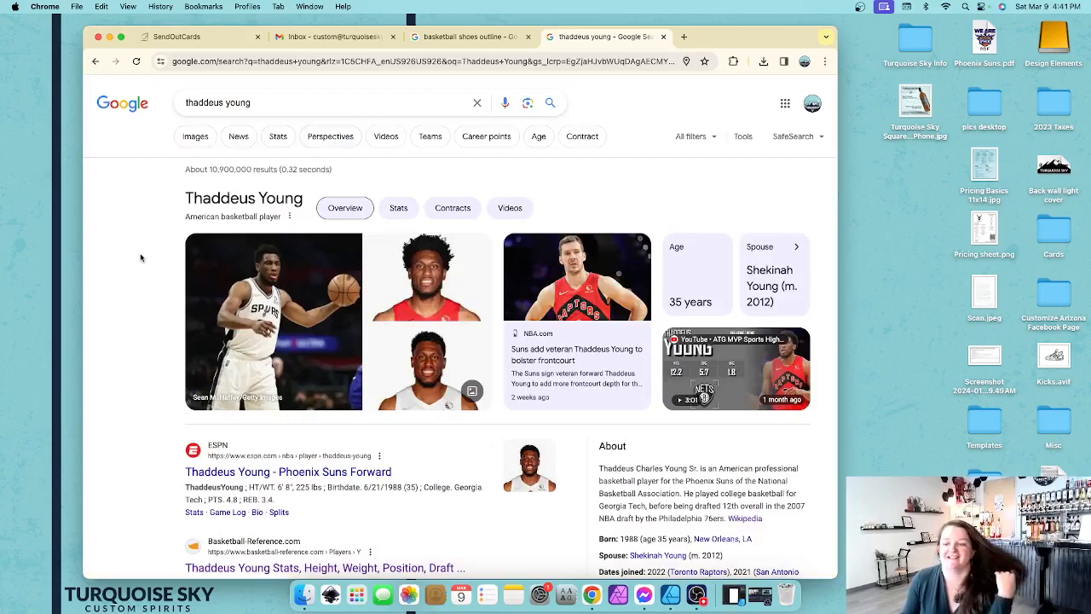
- Look through the Thaddeus Young search results and open his Wikipedia article
scroll(143, 255, down, 5)
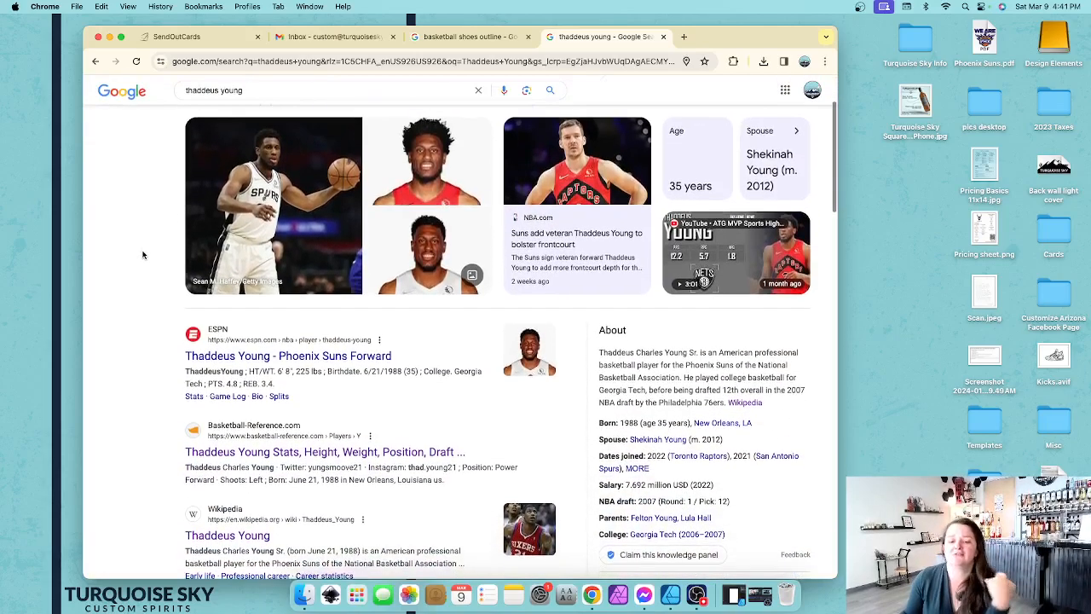
scroll(207, 246, down, 1)
scroll(358, 281, up, 2)
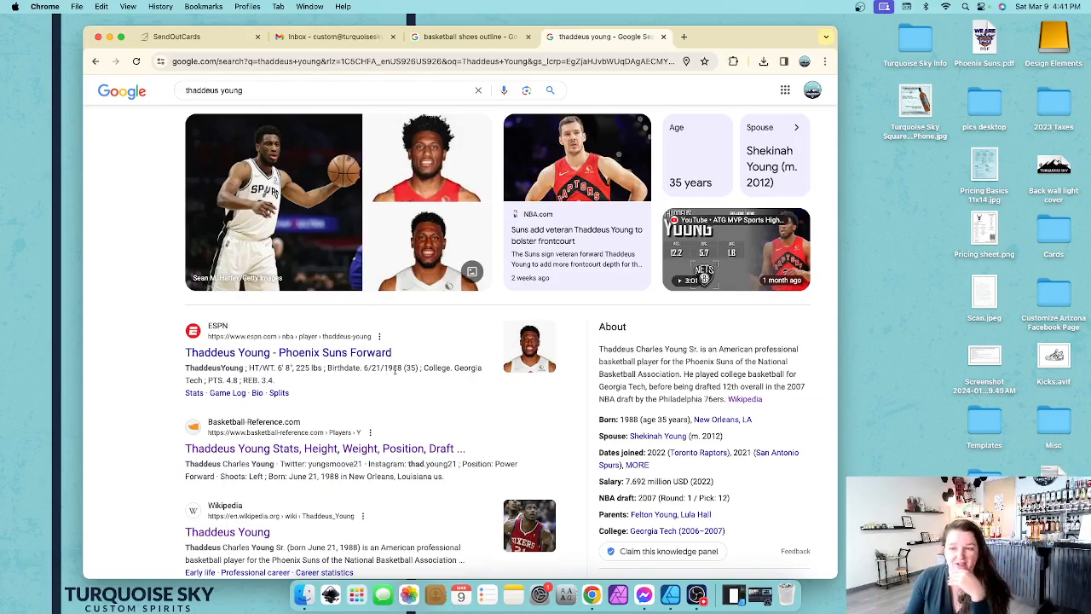
scroll(396, 368, down, 5)
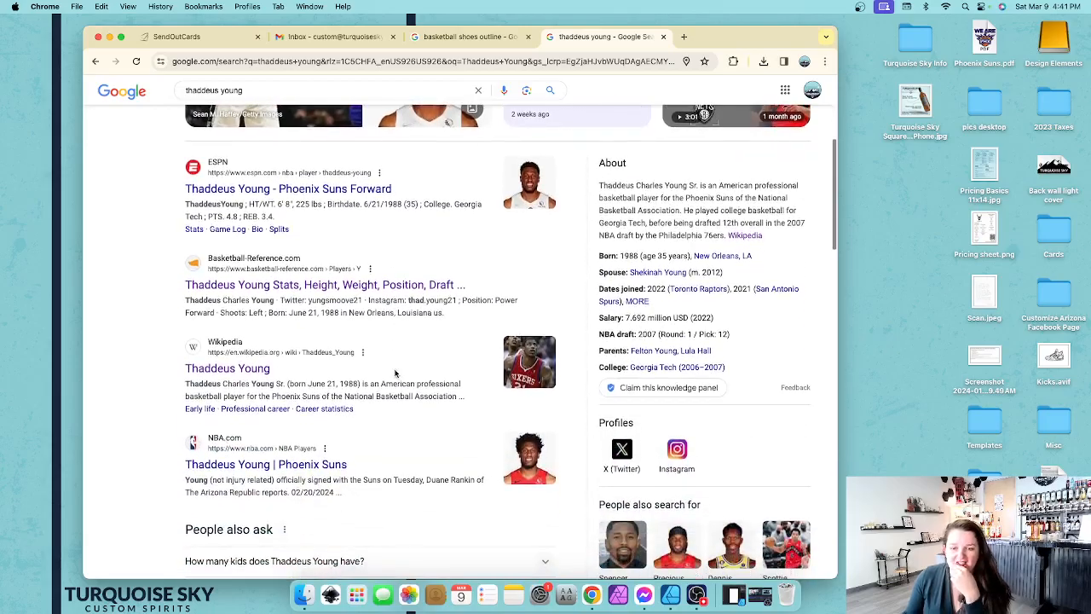
click(259, 372)
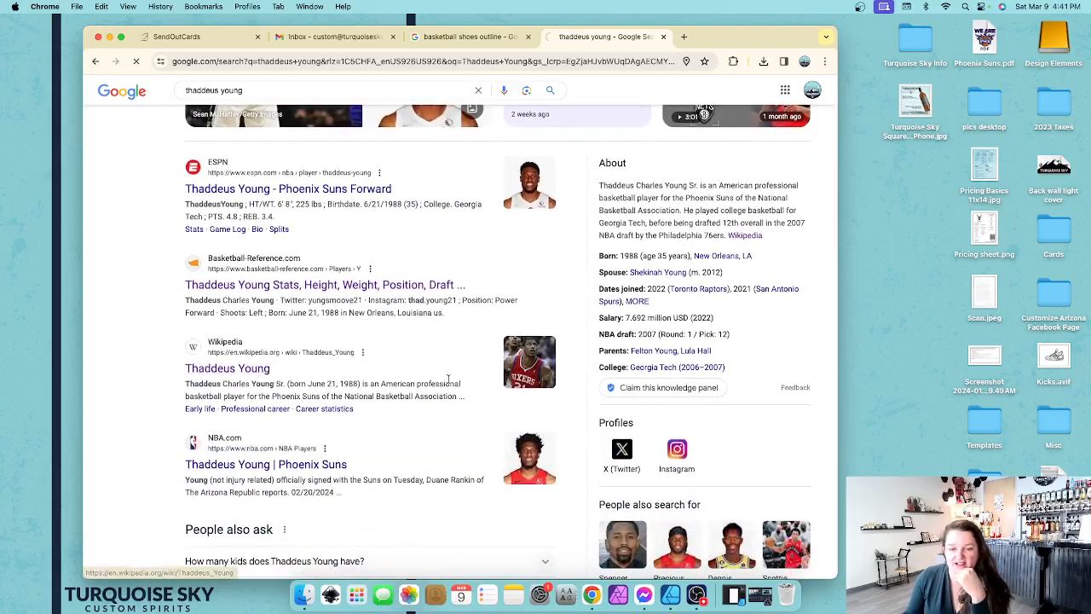
- Examine the professional career sections of Thaddeus Young's Wikipedia article, from his earlier teams to the Phoenix Suns, and return to the article's beginning
scroll(450, 376, down, 15)
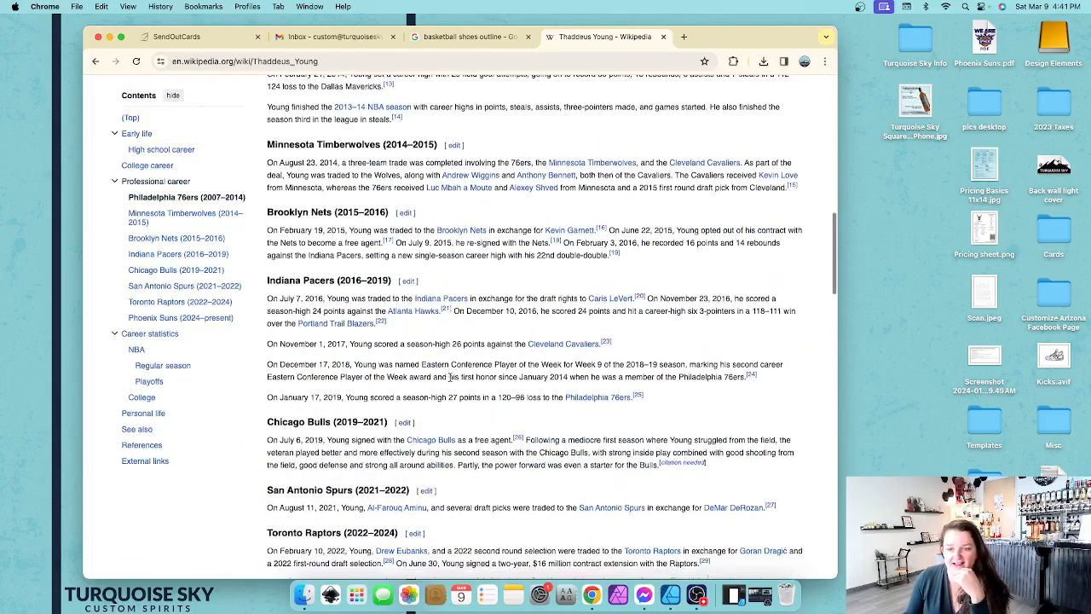
scroll(449, 376, up, 1)
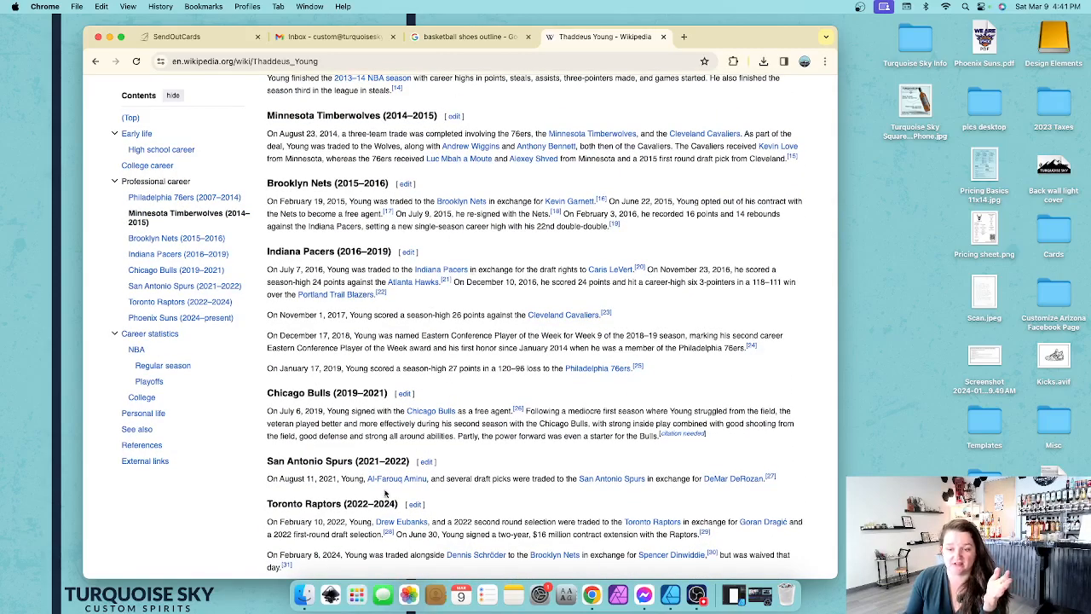
scroll(488, 506, down, 5)
scroll(486, 502, up, 2)
scroll(486, 503, up, 1)
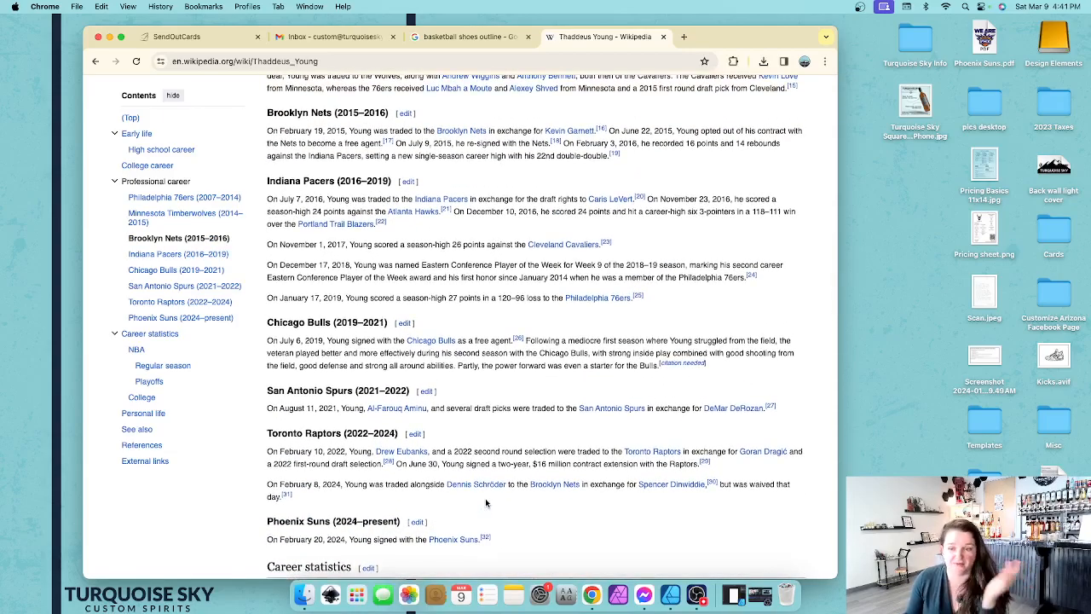
scroll(485, 503, up, 4)
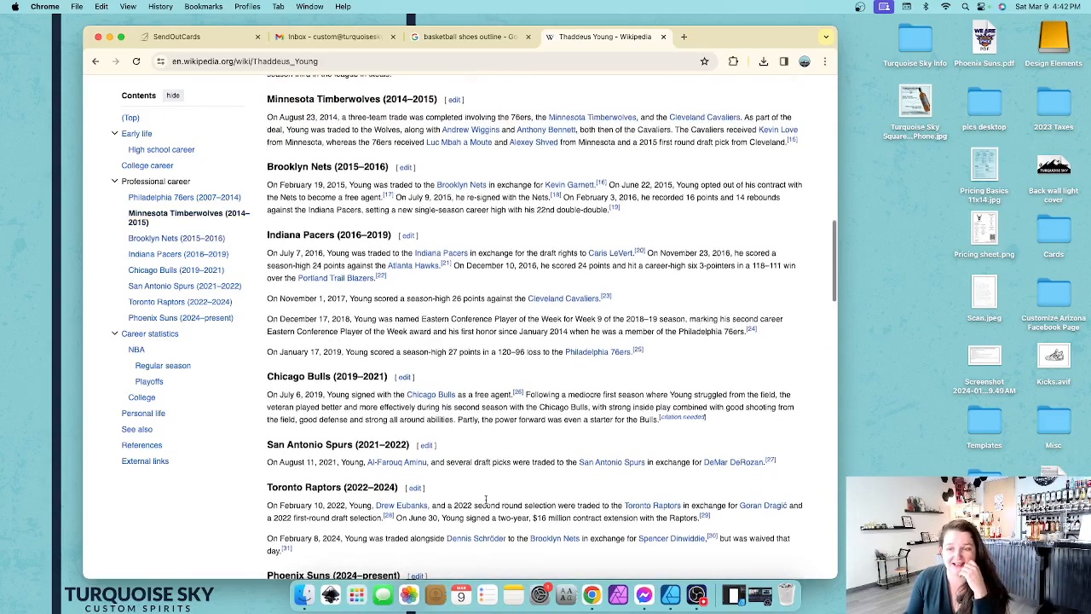
scroll(486, 503, down, 2)
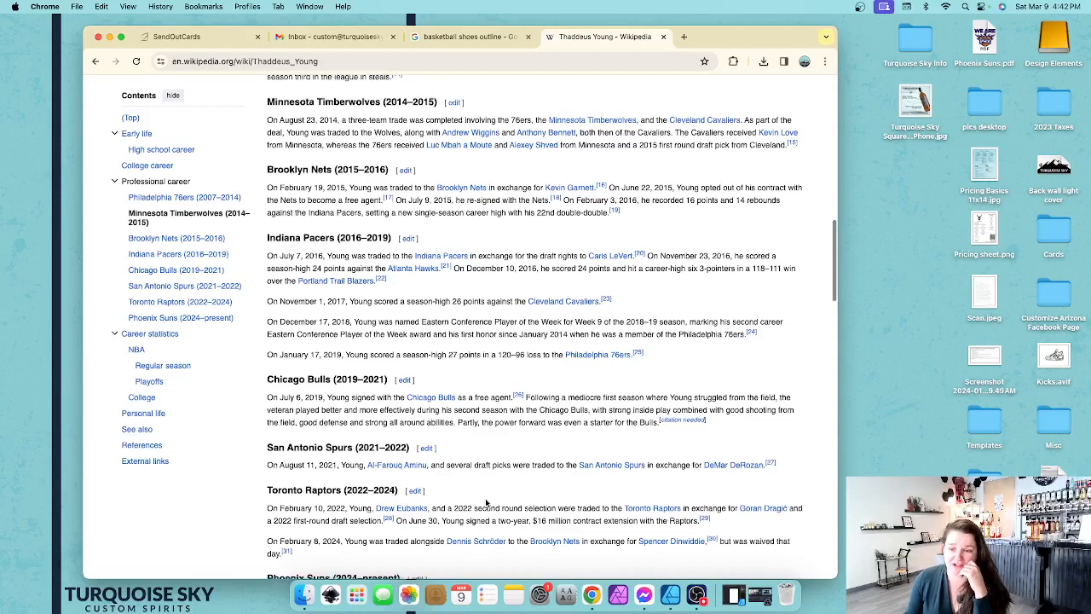
scroll(485, 503, down, 4)
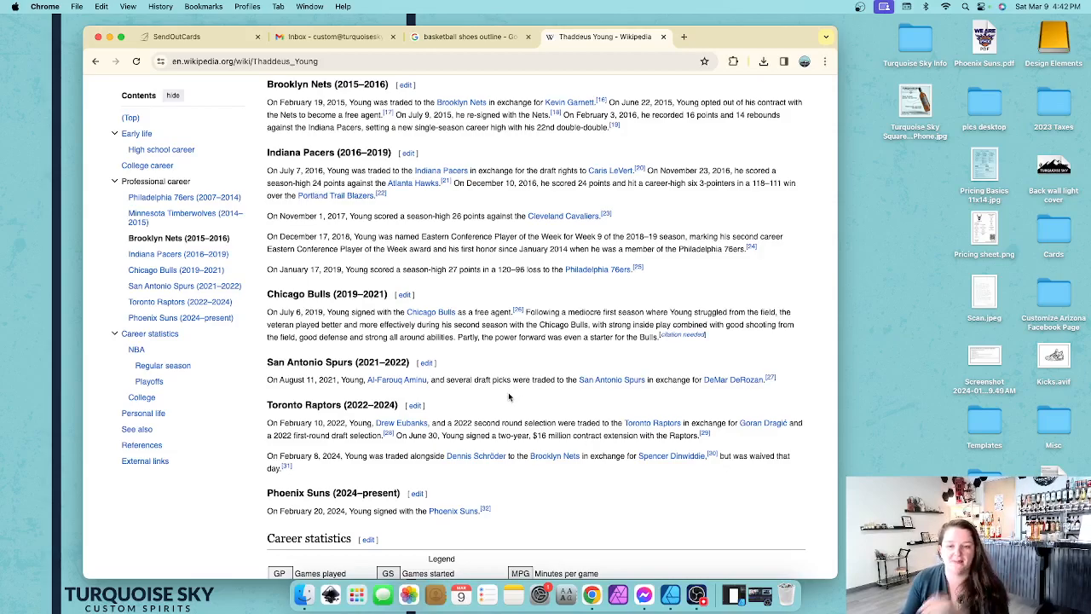
scroll(510, 397, down, 1)
scroll(515, 401, up, 5)
scroll(515, 400, up, 15)
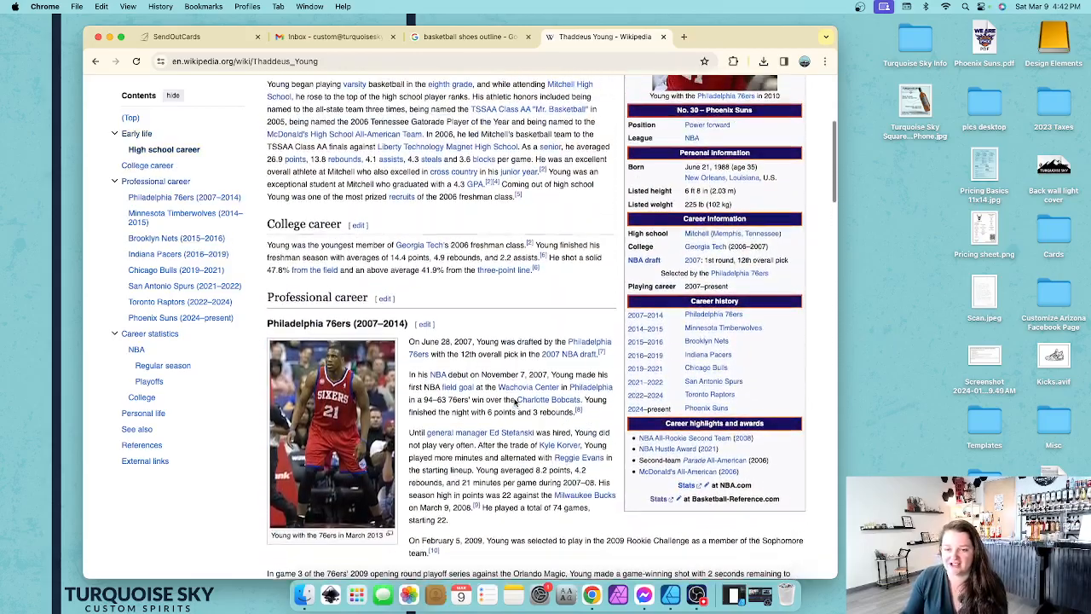
scroll(515, 401, up, 3)
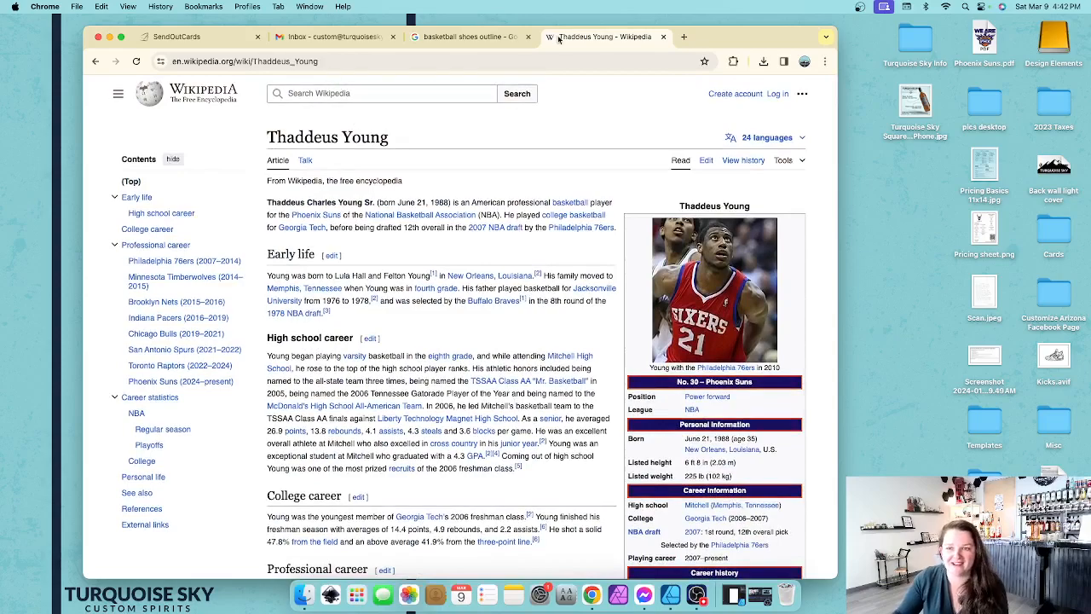
- Return to the Thaddeus Young search results and open his Instagram profile from them
click(96, 61)
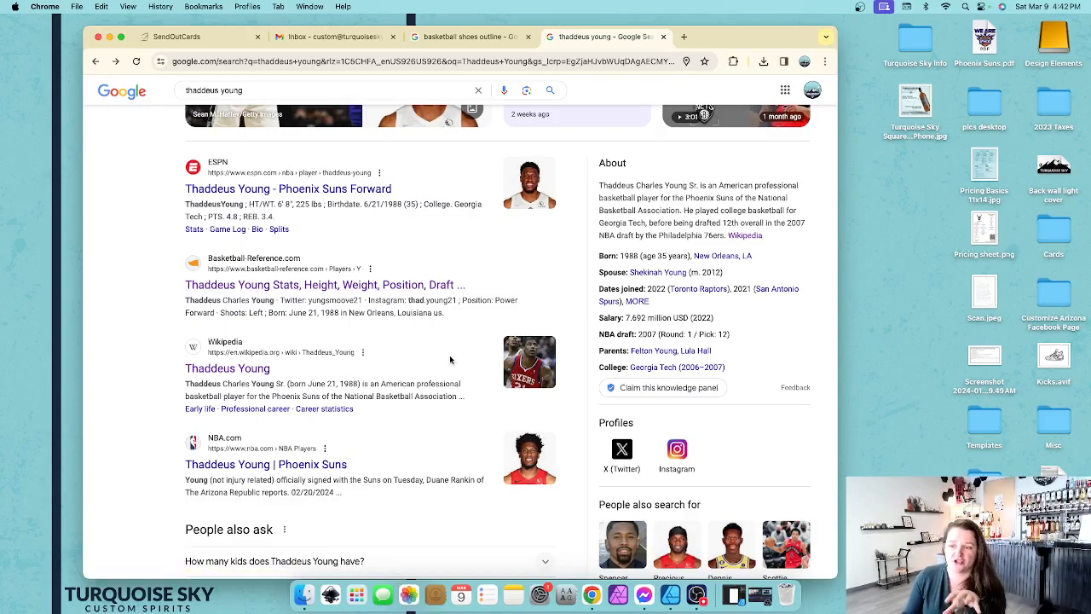
scroll(450, 360, up, 2)
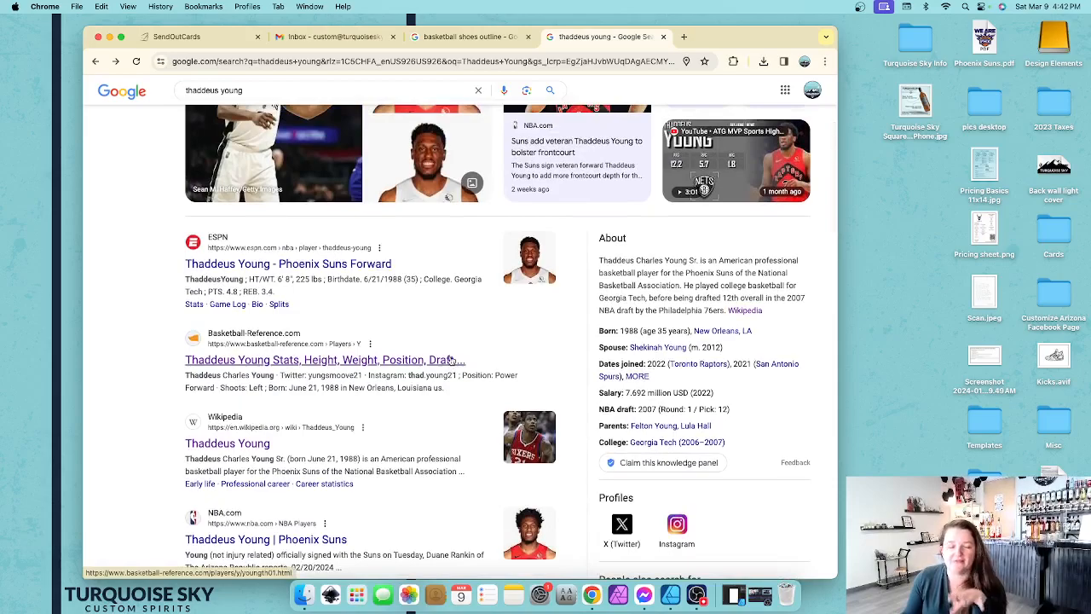
scroll(450, 356, up, 5)
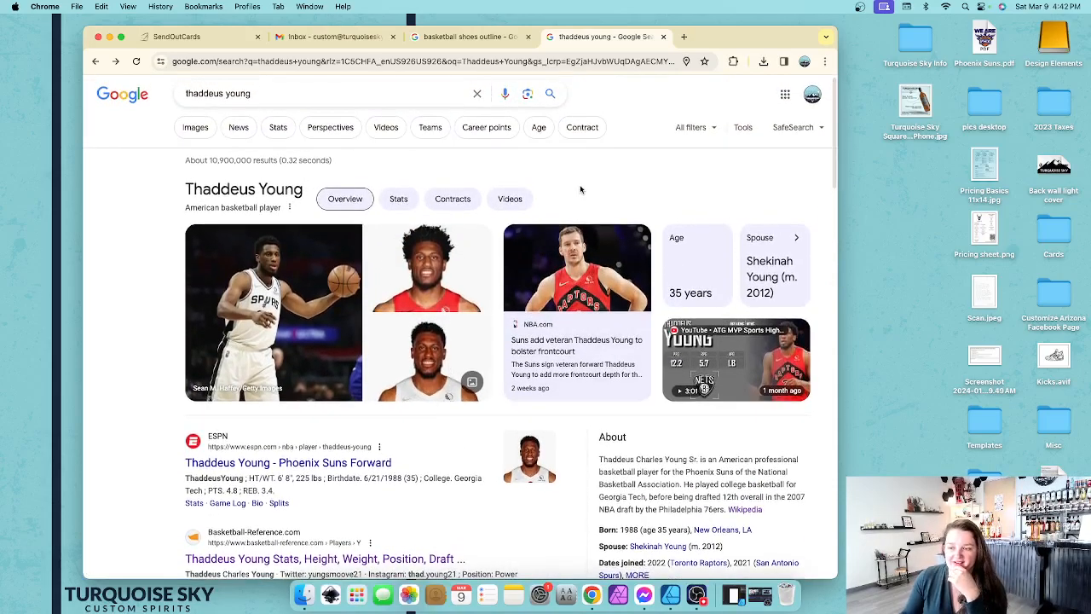
scroll(417, 385, down, 15)
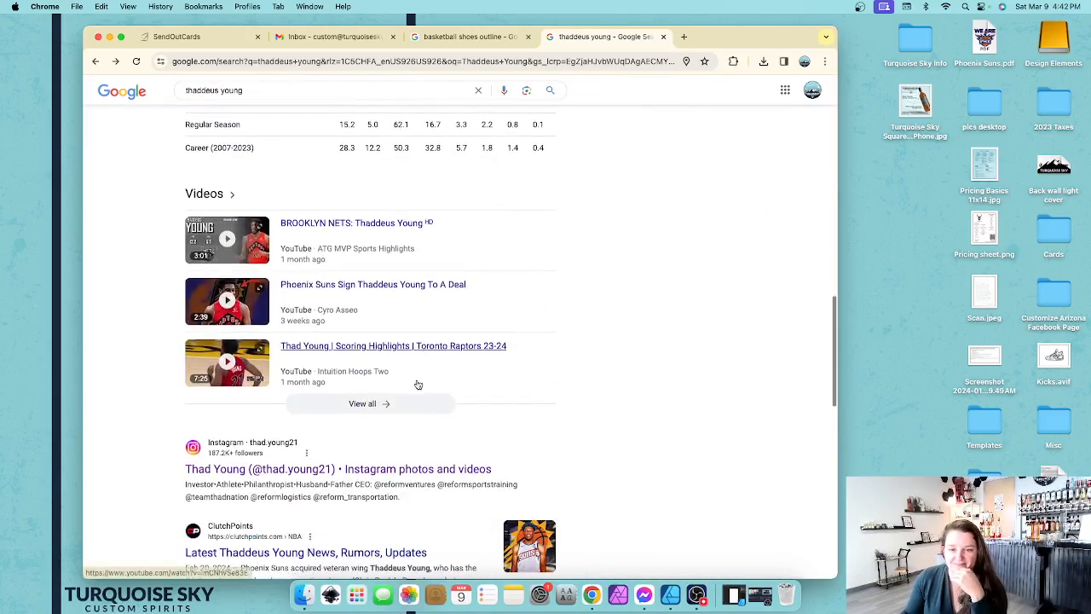
scroll(417, 384, down, 1)
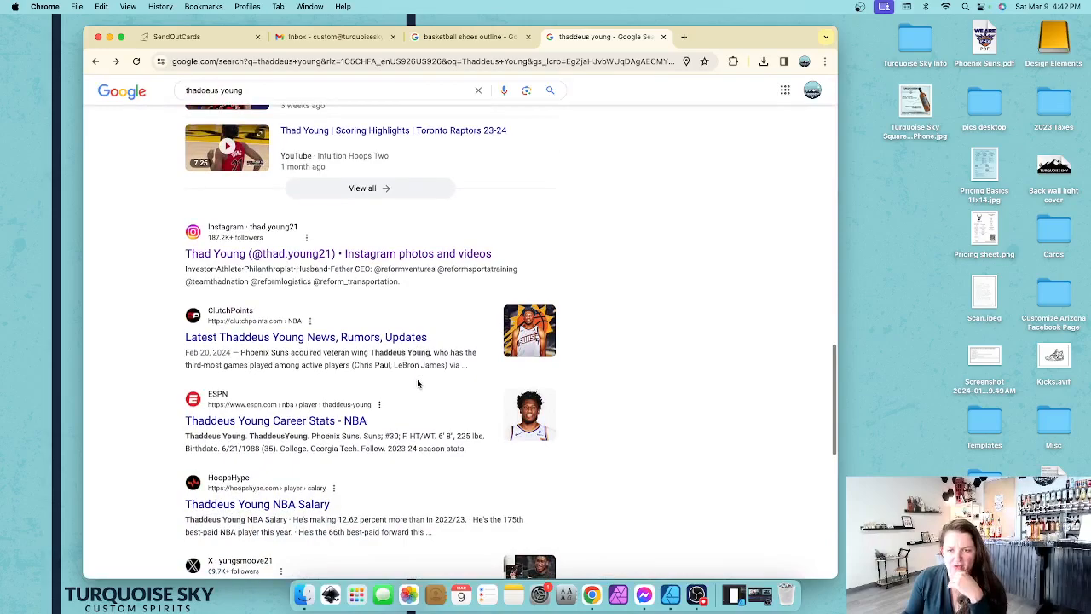
click(396, 256)
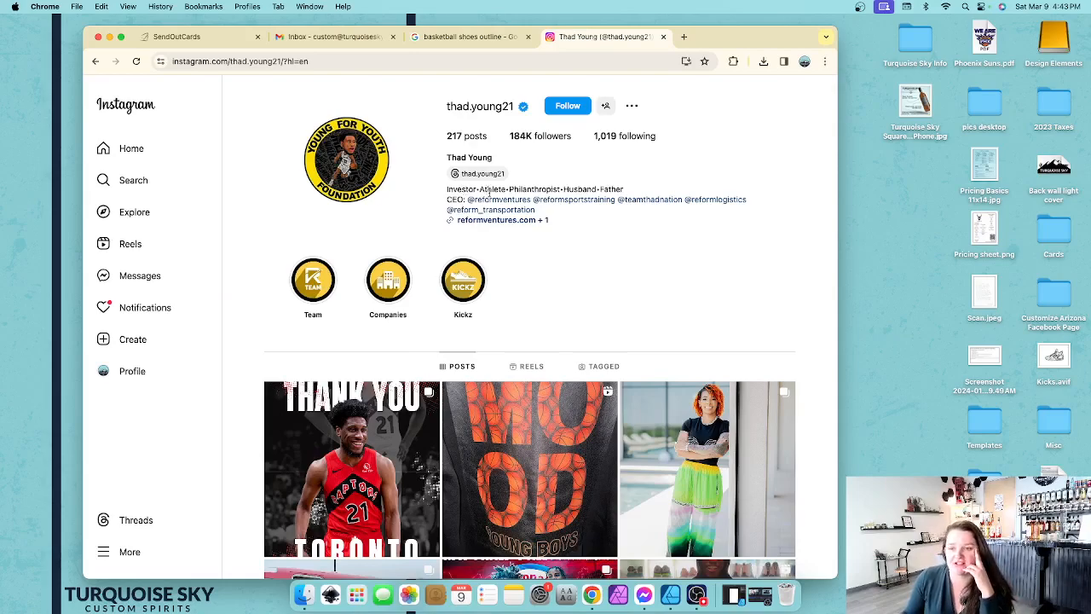
- Browse the posts on Thaddeus Young's Instagram profile for his interests and activities, then return to the profile header
scroll(602, 275, down, 3)
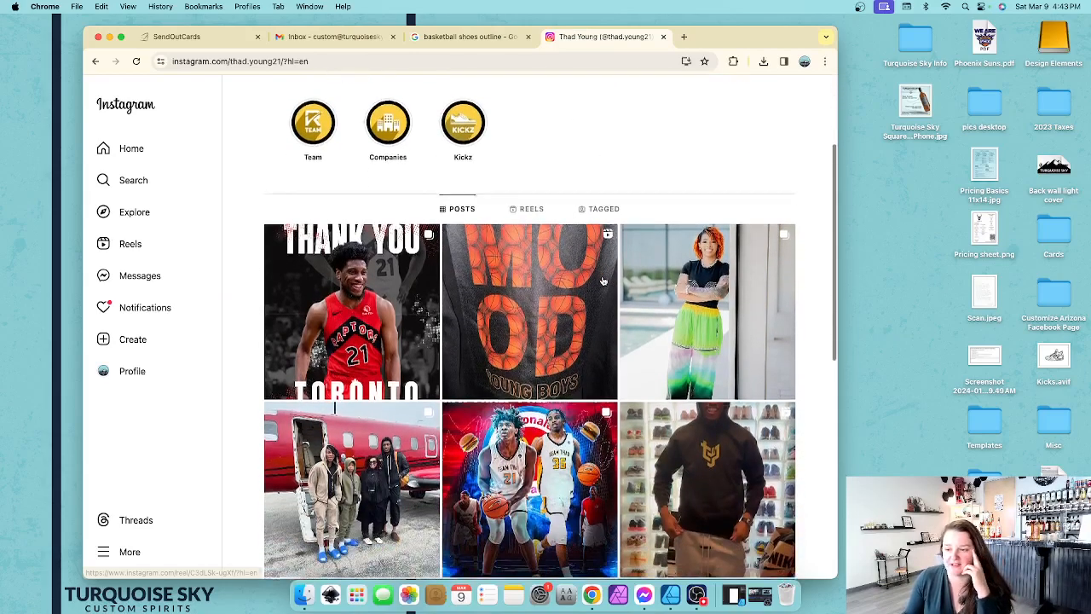
scroll(665, 358, down, 2)
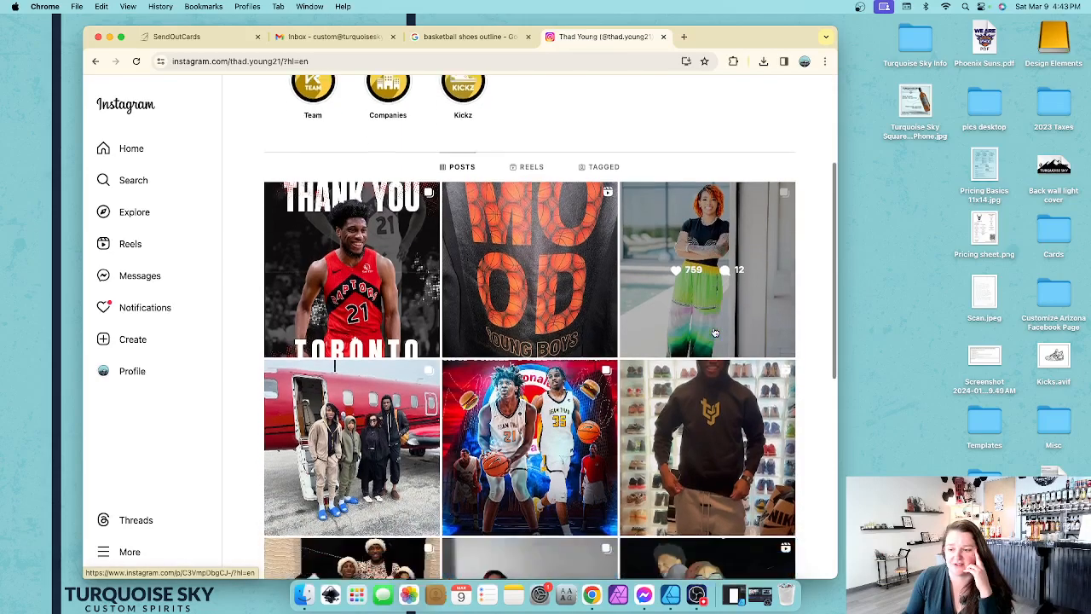
scroll(361, 432, down, 5)
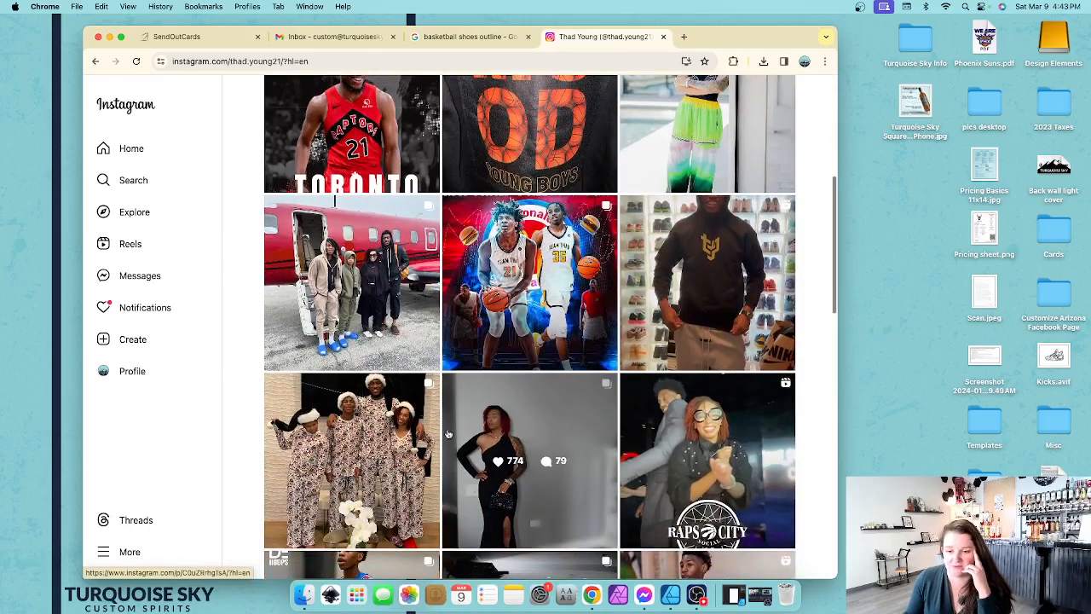
scroll(503, 501, down, 5)
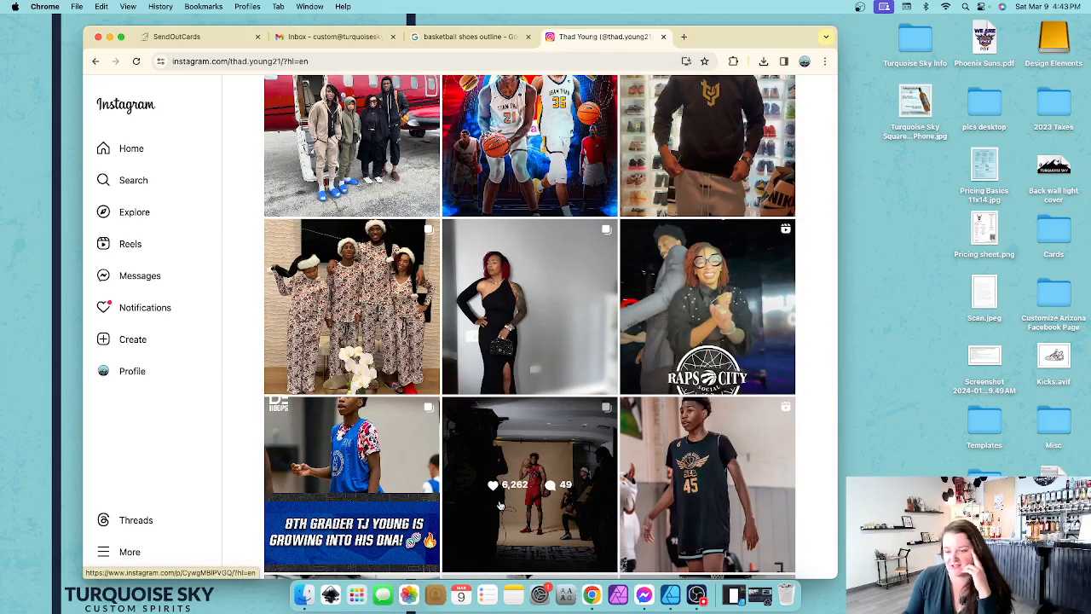
scroll(503, 501, down, 7)
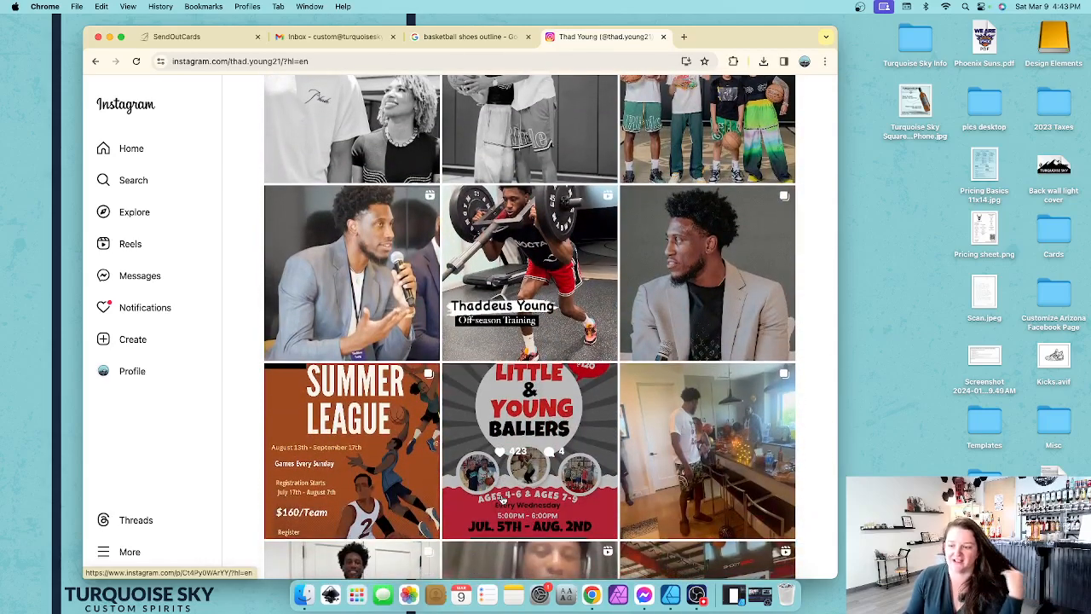
scroll(502, 499, down, 7)
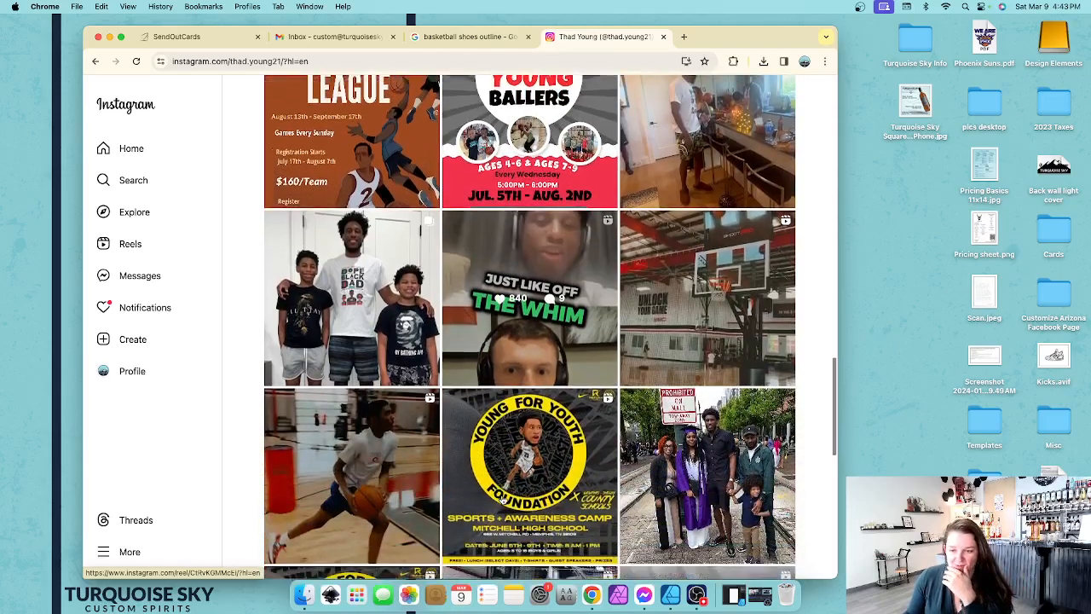
scroll(503, 499, up, 15)
scroll(503, 499, up, 20)
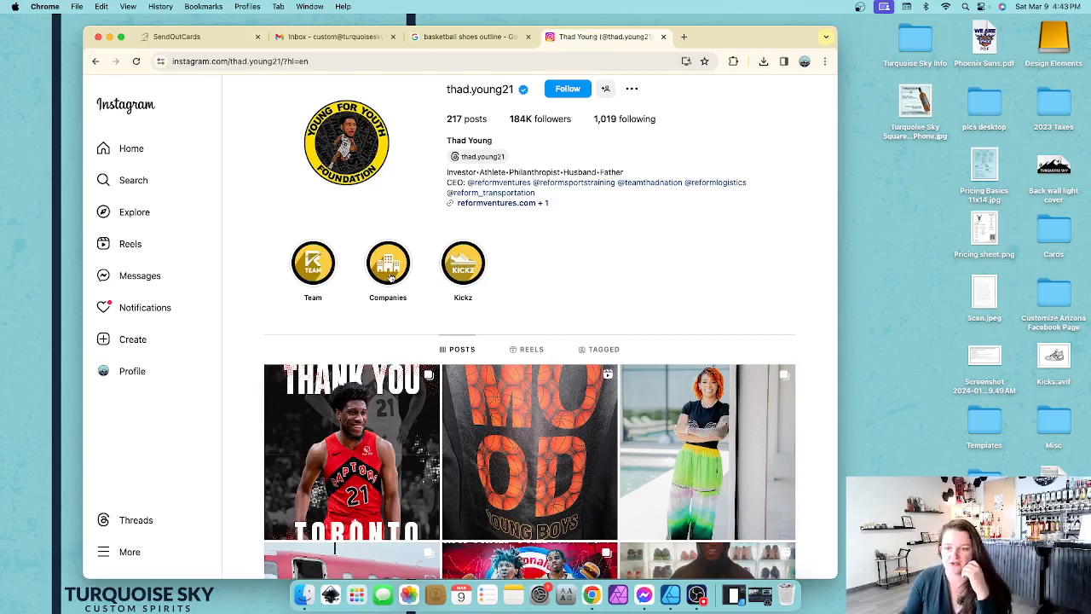
- Open the Kickz story highlight on the profile and advance through its first few sneaker stories
click(470, 271)
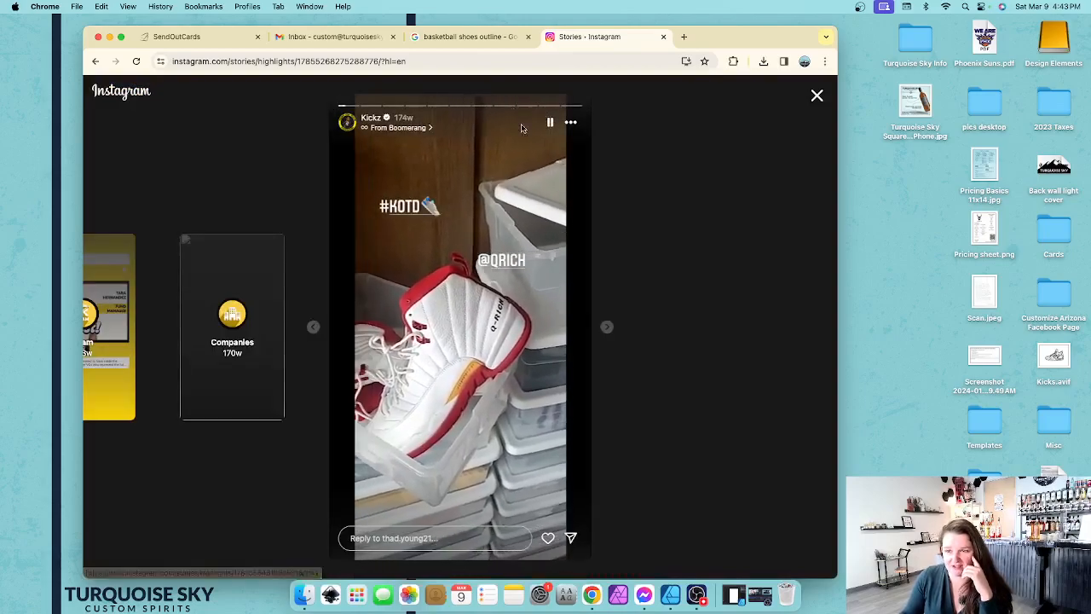
click(606, 327)
click(607, 329)
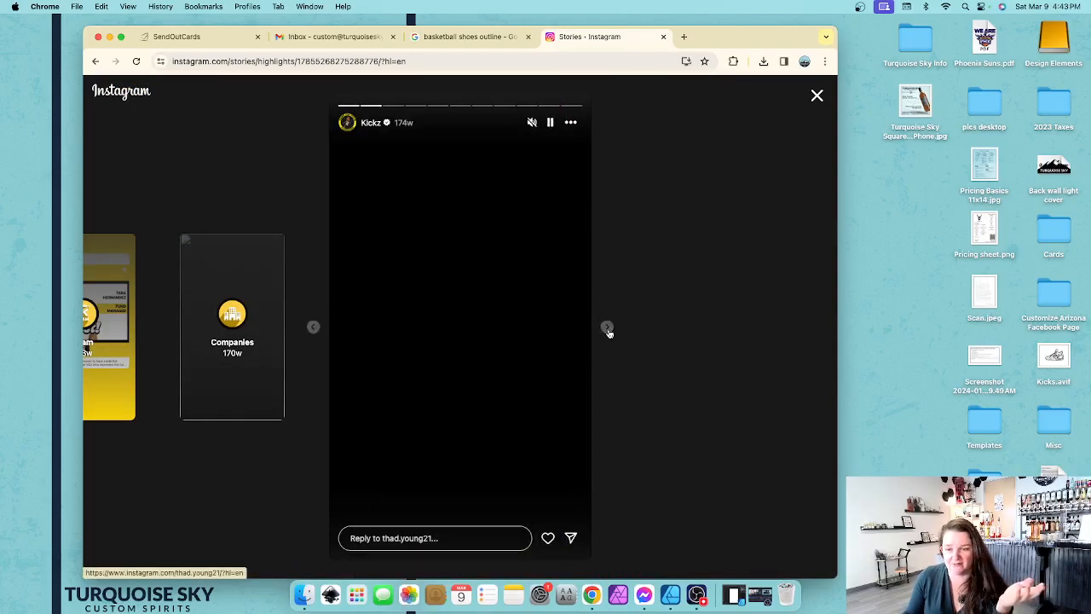
click(607, 328)
click(607, 328)
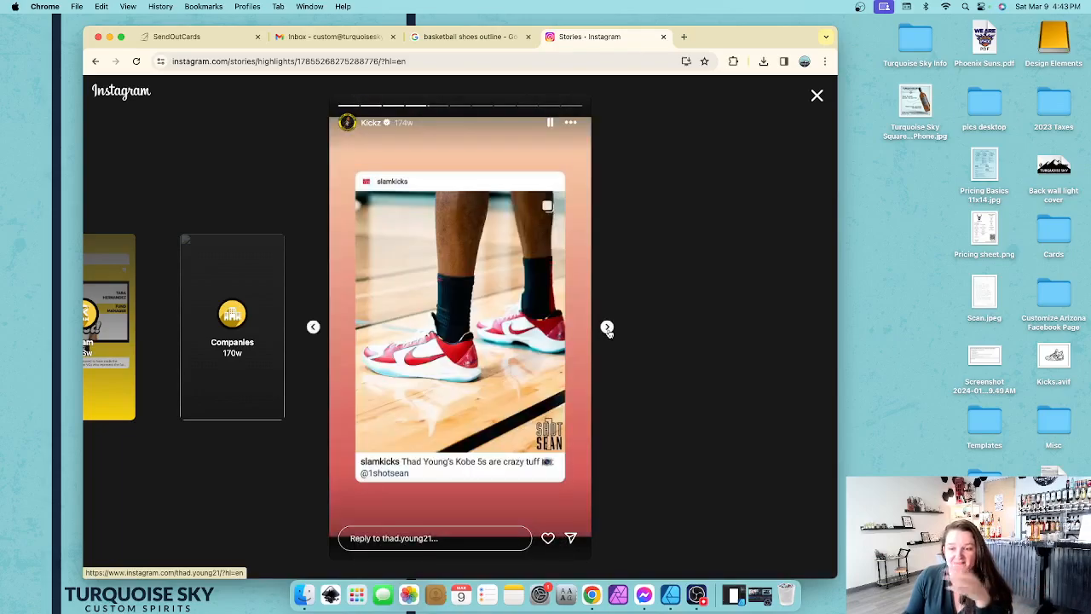
click(607, 328)
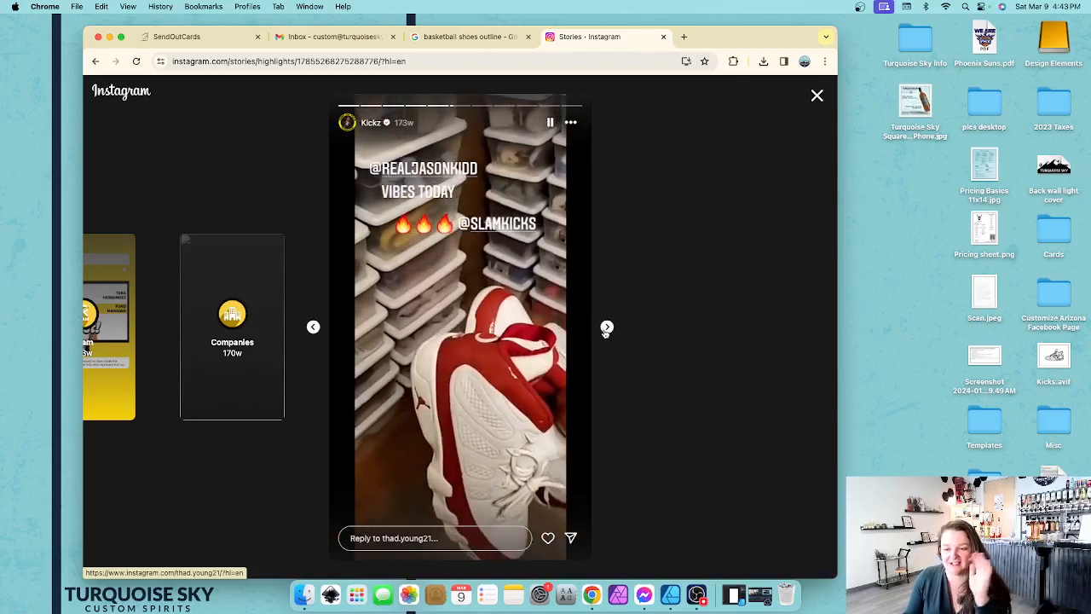
- Advance through further sneaker stories in the Kickz highlight, then close the story viewer
click(607, 328)
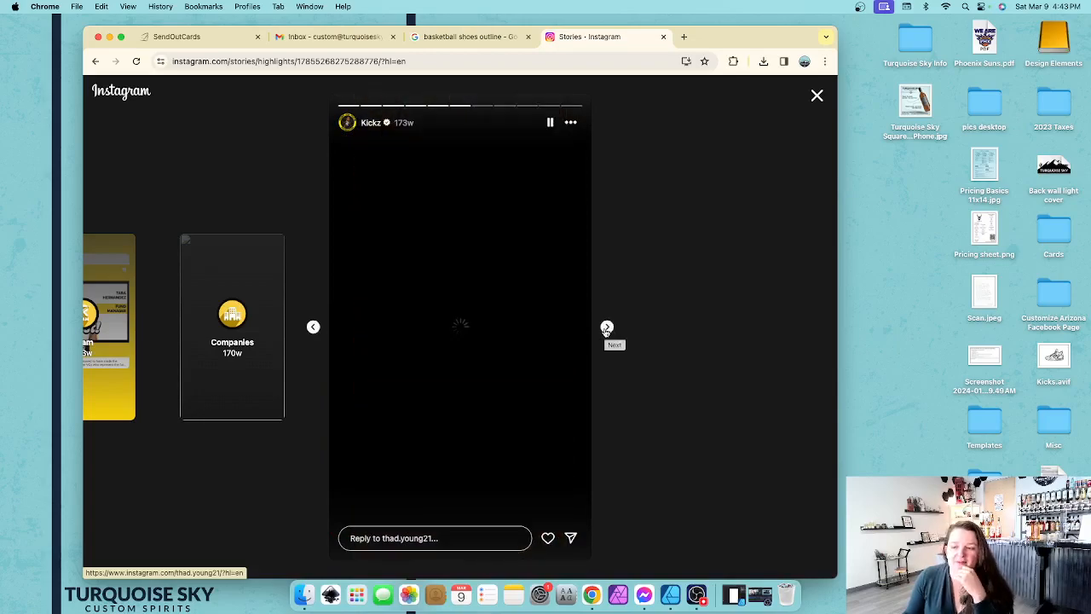
click(606, 328)
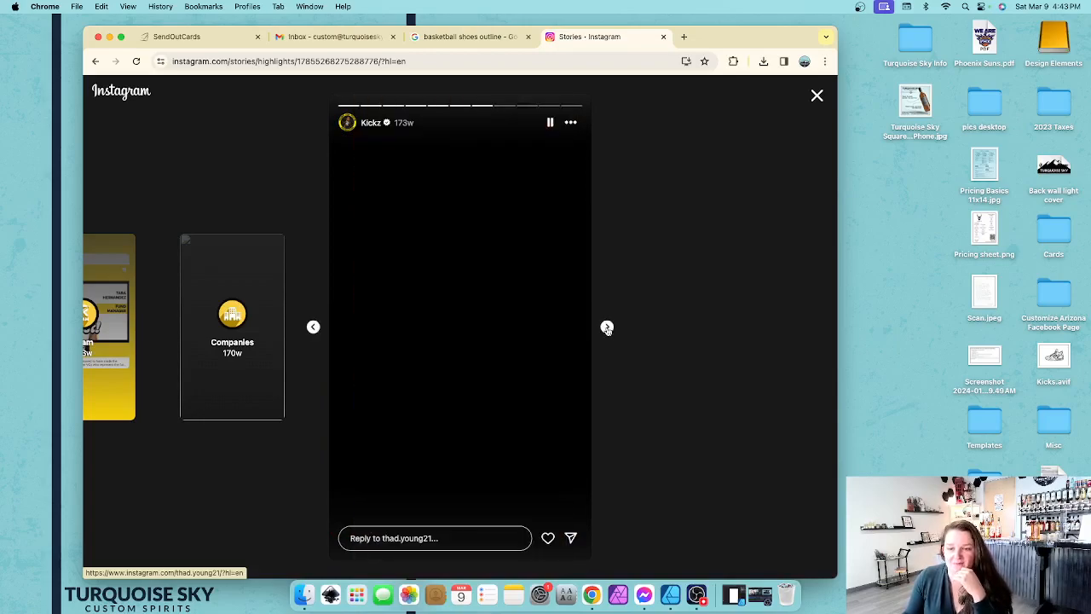
click(817, 96)
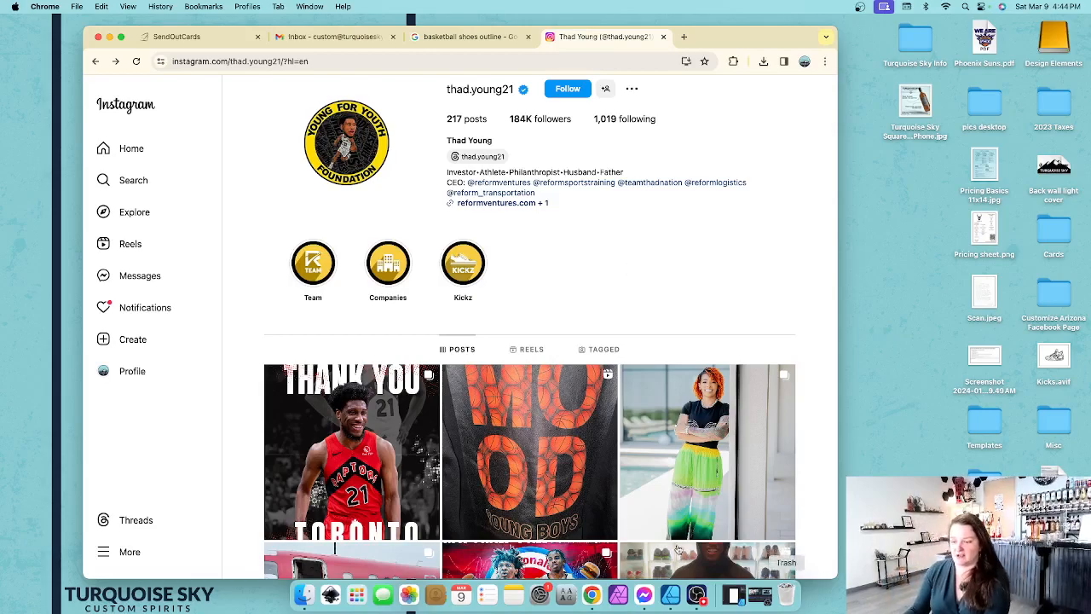
- Return to the basketball shoes outline image results and examine the previewed Etsy sneaker line drawing
click(465, 37)
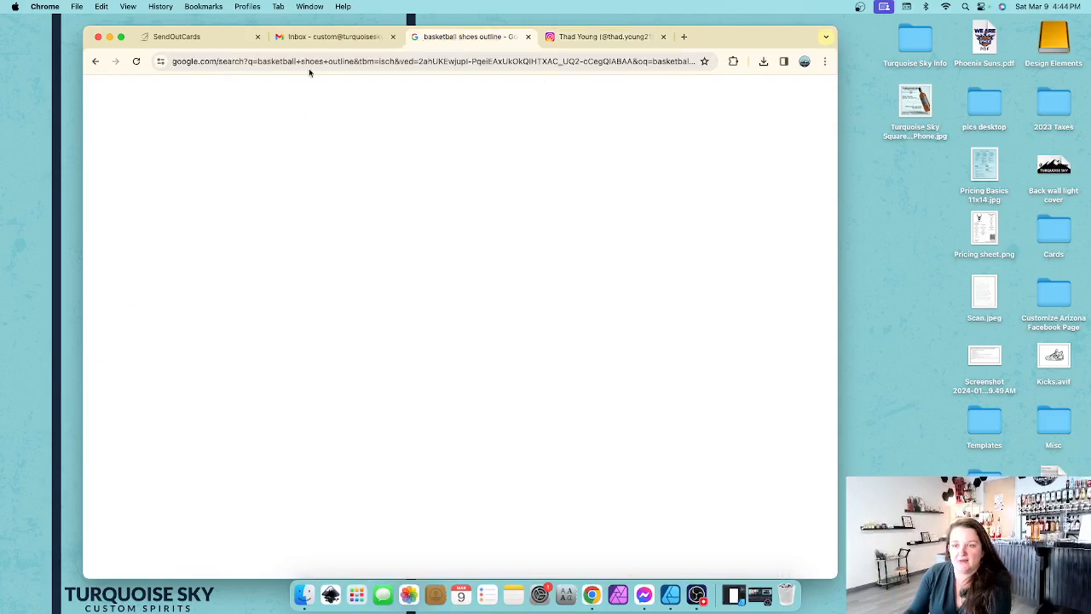
scroll(412, 236, up, 3)
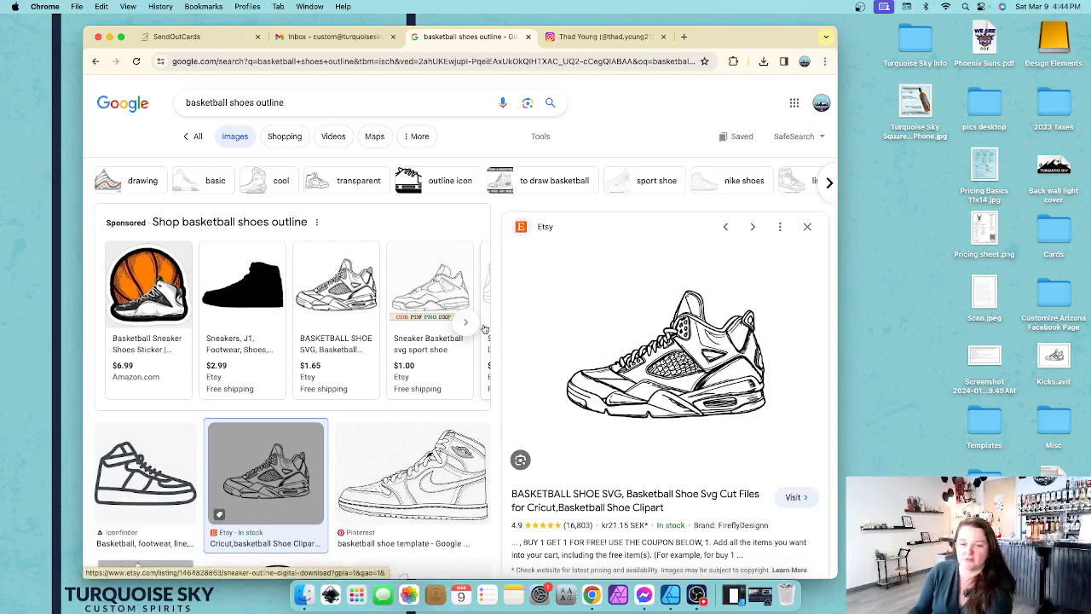
scroll(578, 316, down, 1)
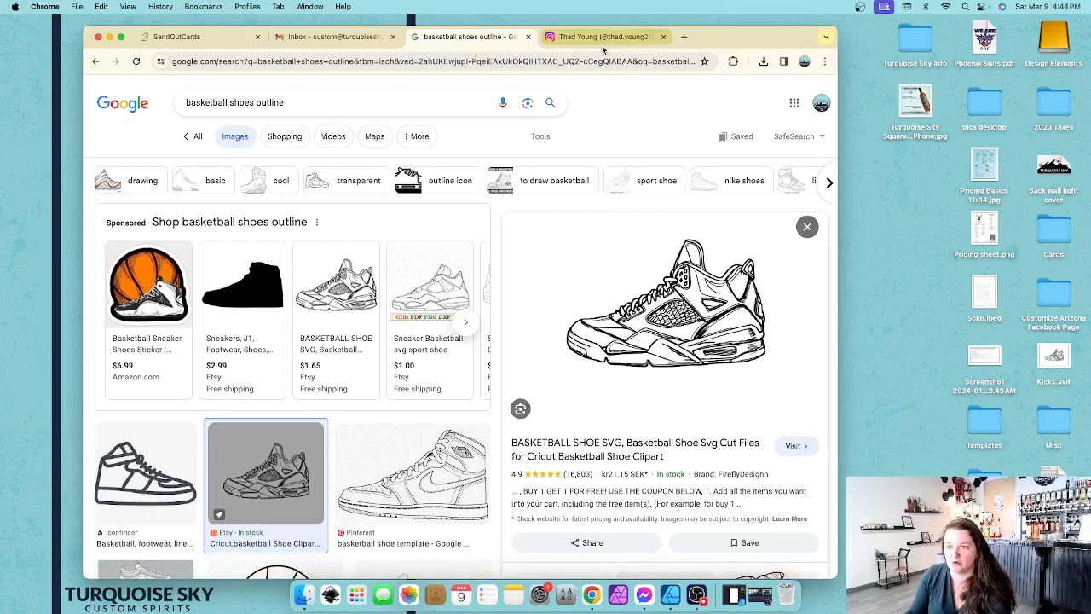
- Switch to Affinity Designer and try to place Kicks.avif from the desktop onto the blank page
click(109, 36)
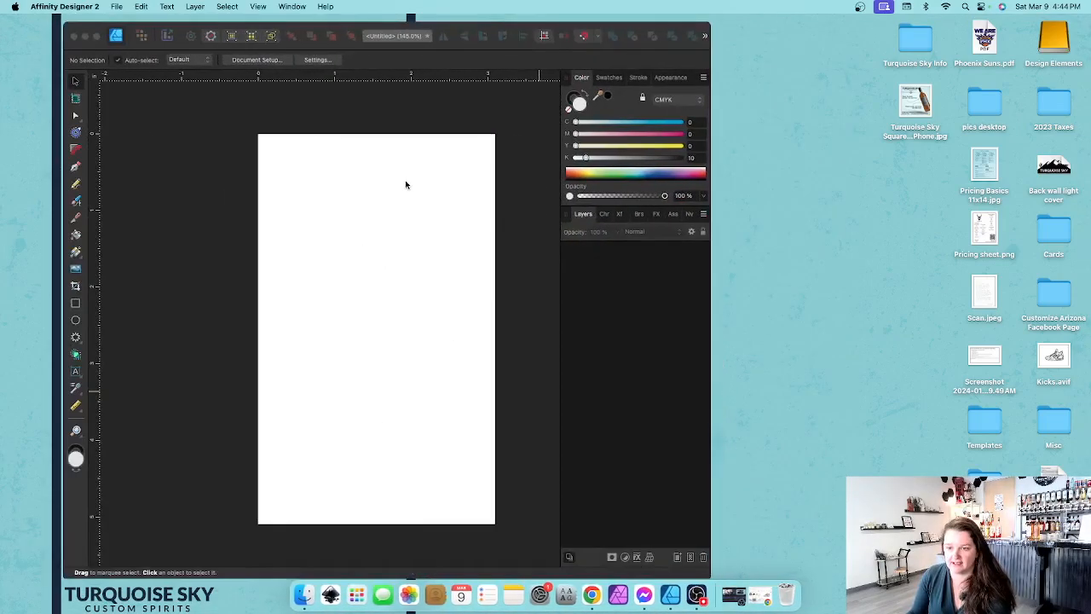
scroll(551, 245, right, 3)
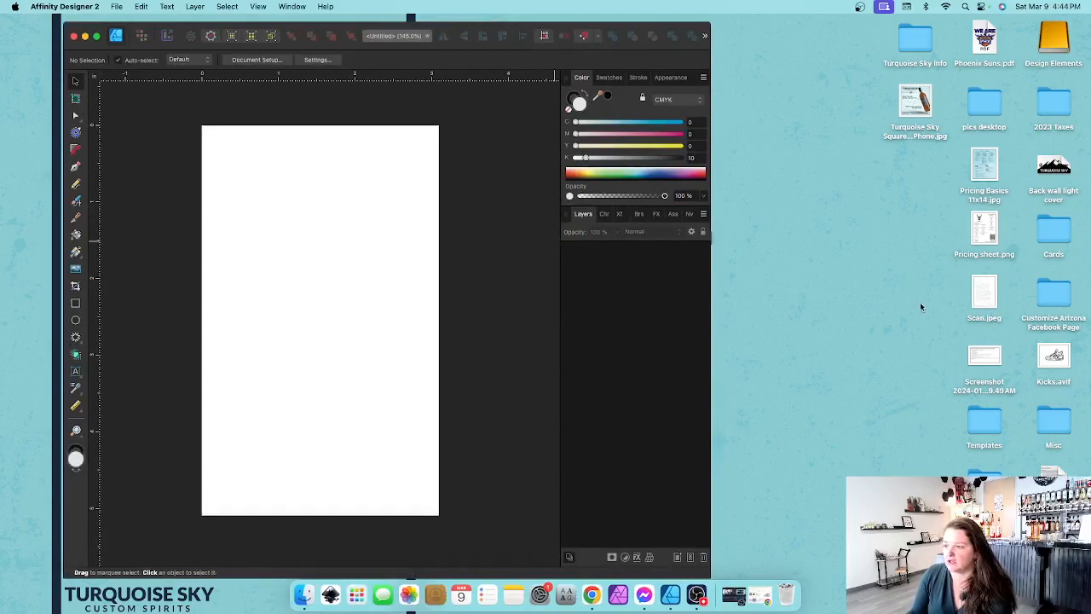
drag(1067, 358, 388, 331)
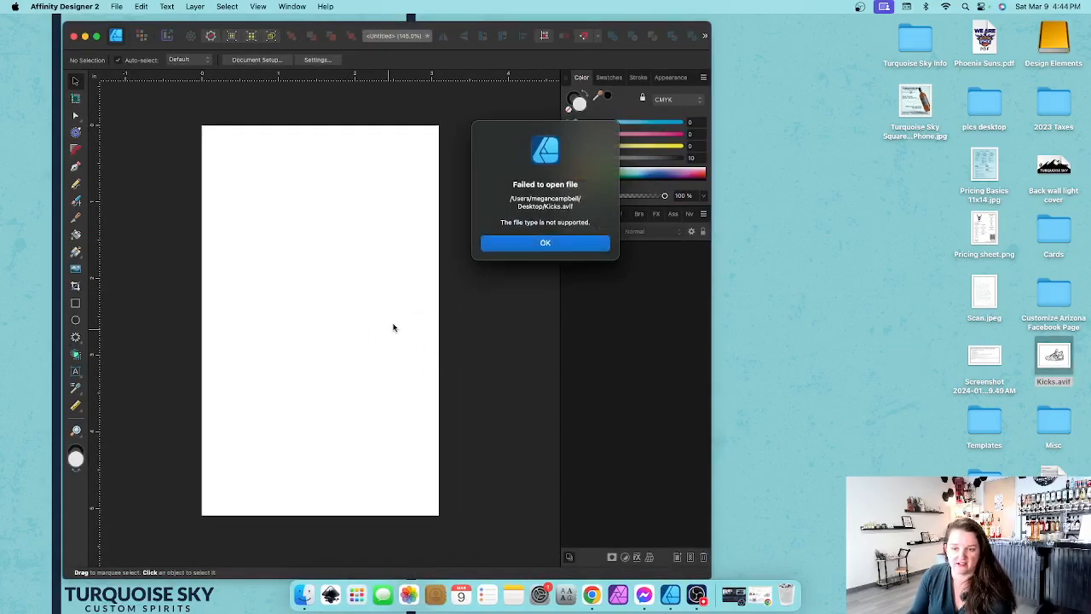
click(541, 244)
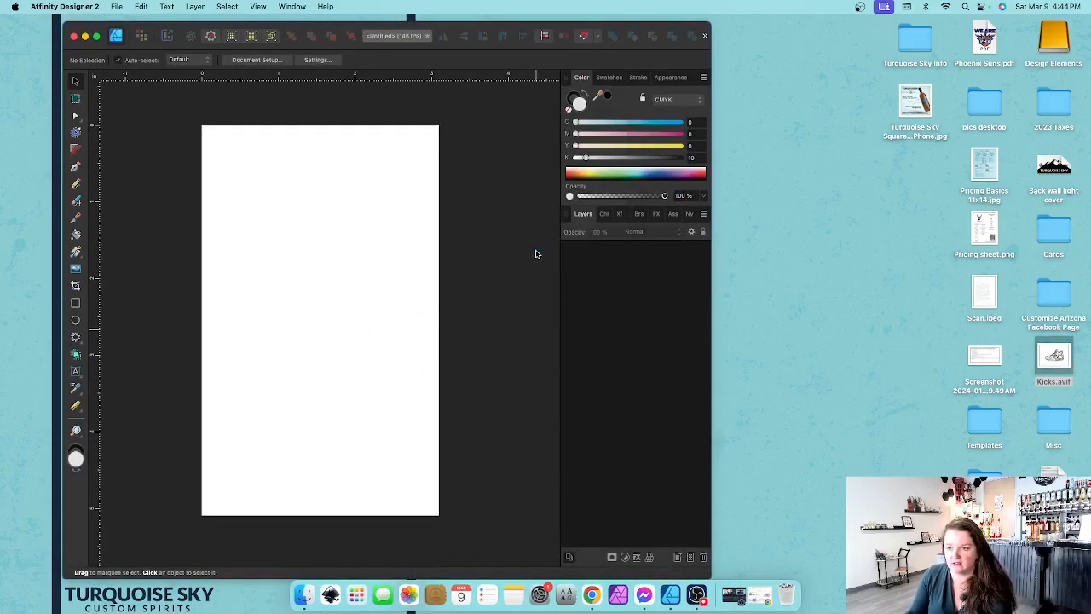
- Copy the previewed sneaker outline image from the Google results in Chrome and paste it into the blank Affinity Designer document
click(758, 594)
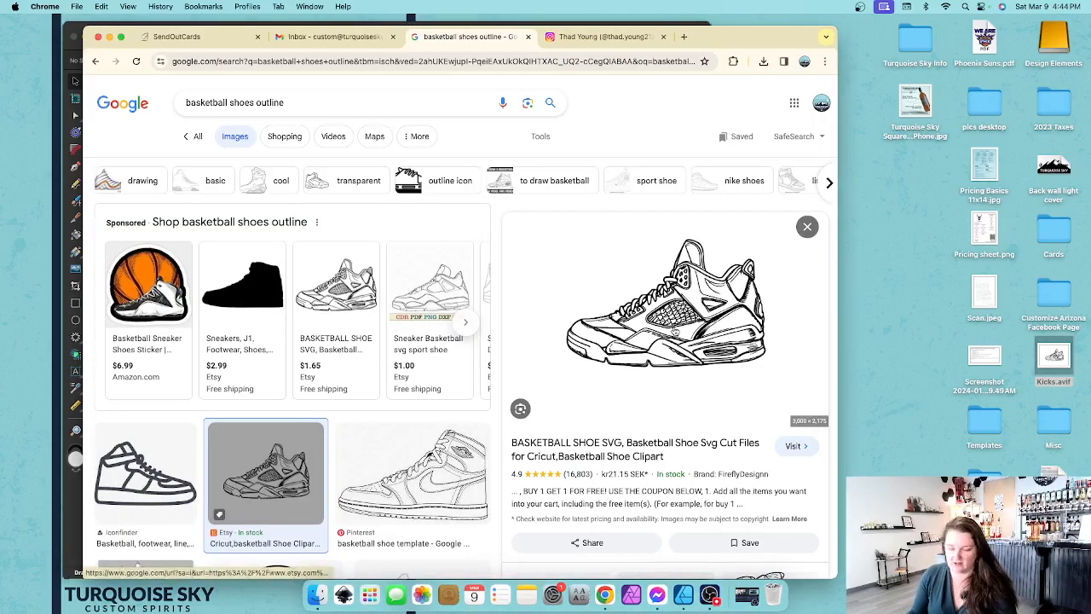
right_click(674, 330)
click(738, 464)
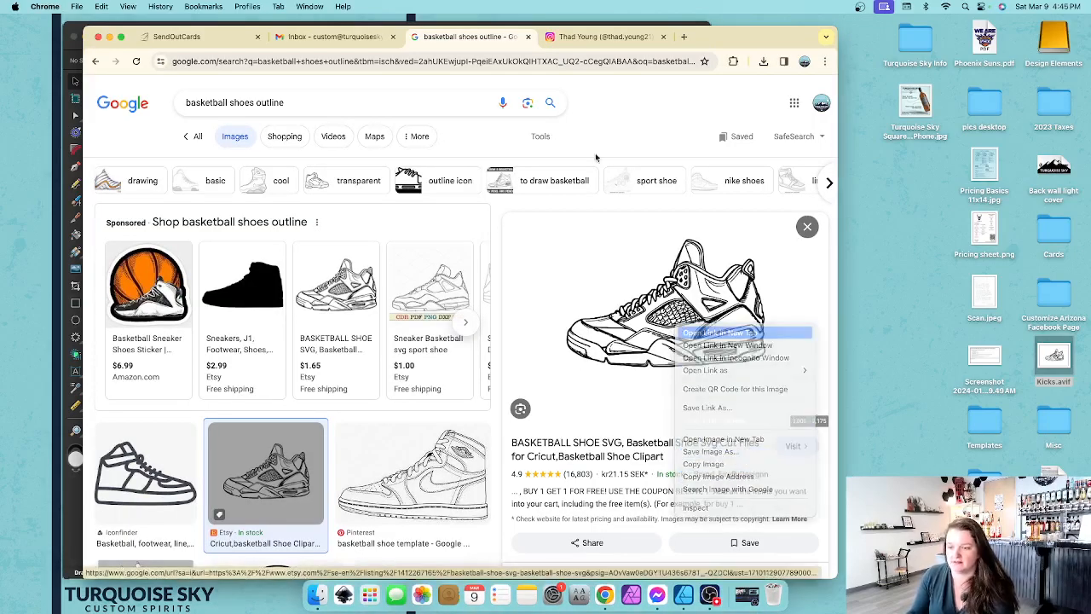
click(109, 36)
key(super+v)
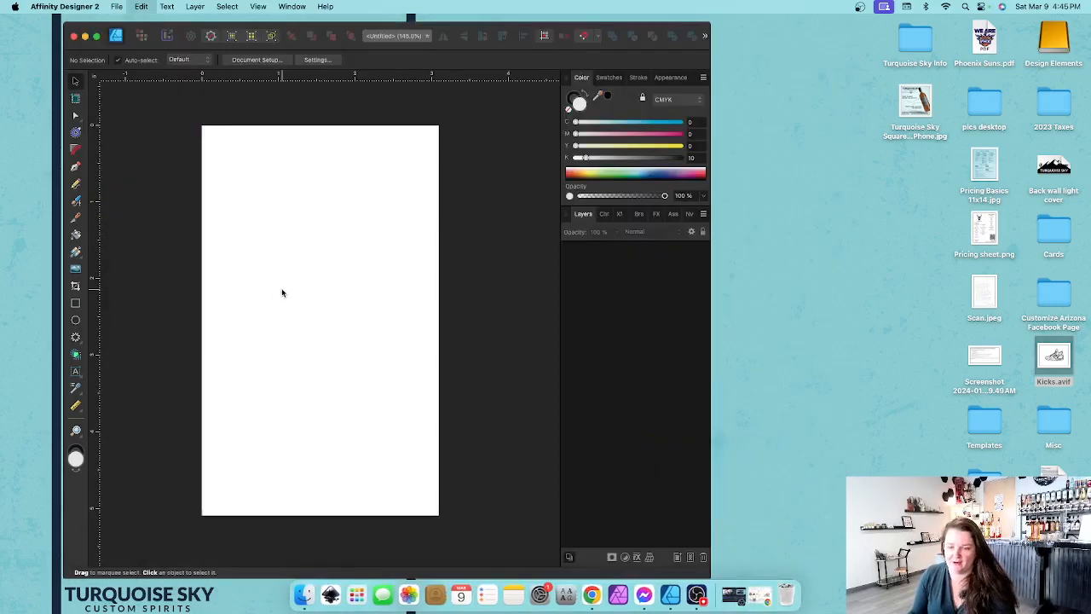
- Scale the pasted sneaker image down to about 50% and position it at the lower end of the page
key(super+minus)
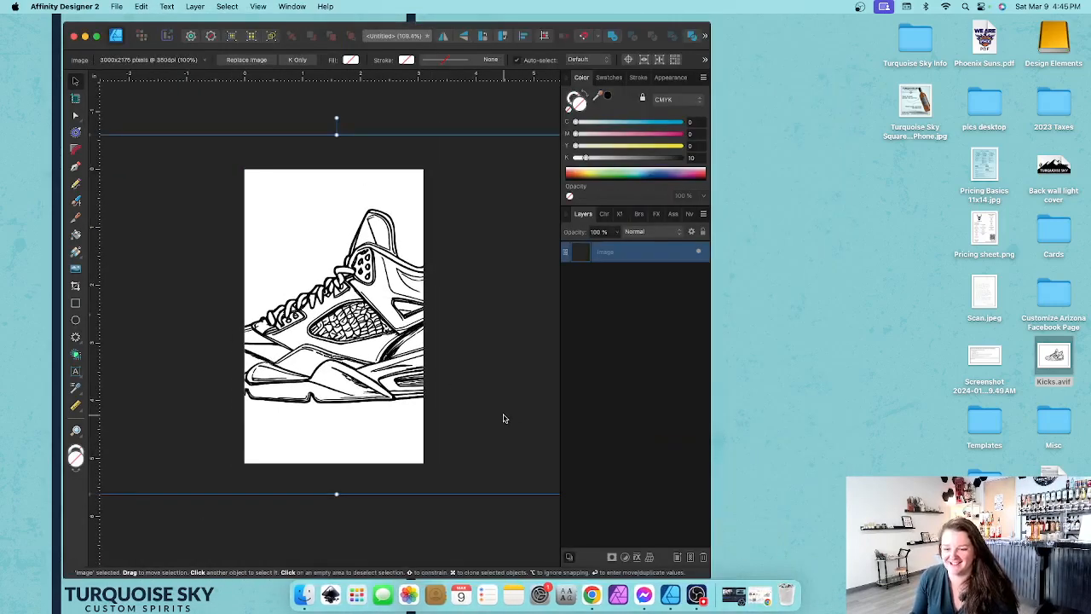
scroll(487, 407, down, 4)
scroll(490, 412, right, 2)
drag(491, 453, 417, 406)
key(super+0)
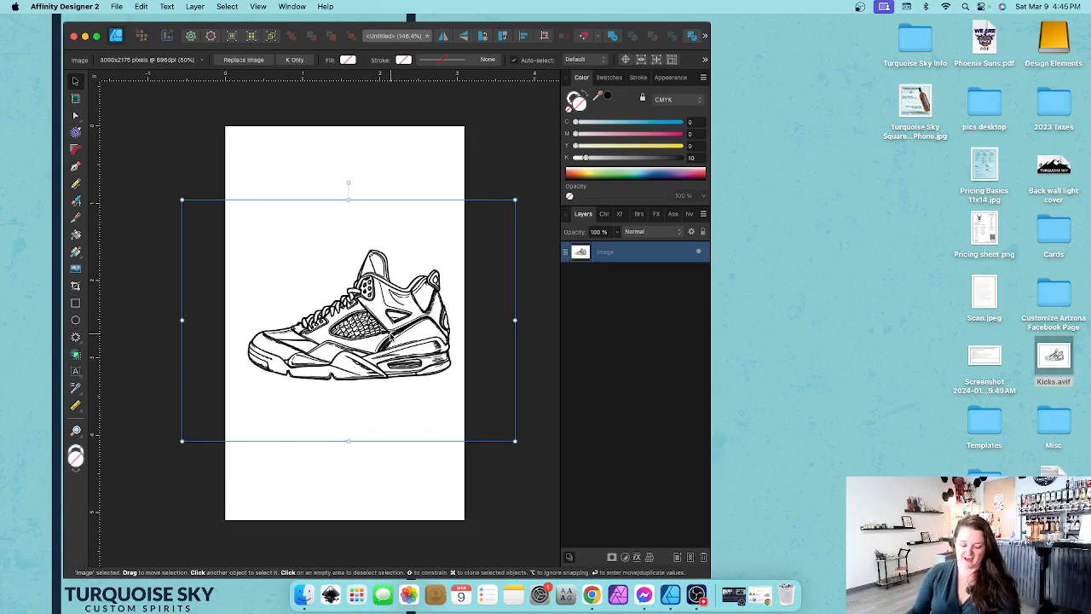
drag(385, 339, 391, 452)
click(238, 261)
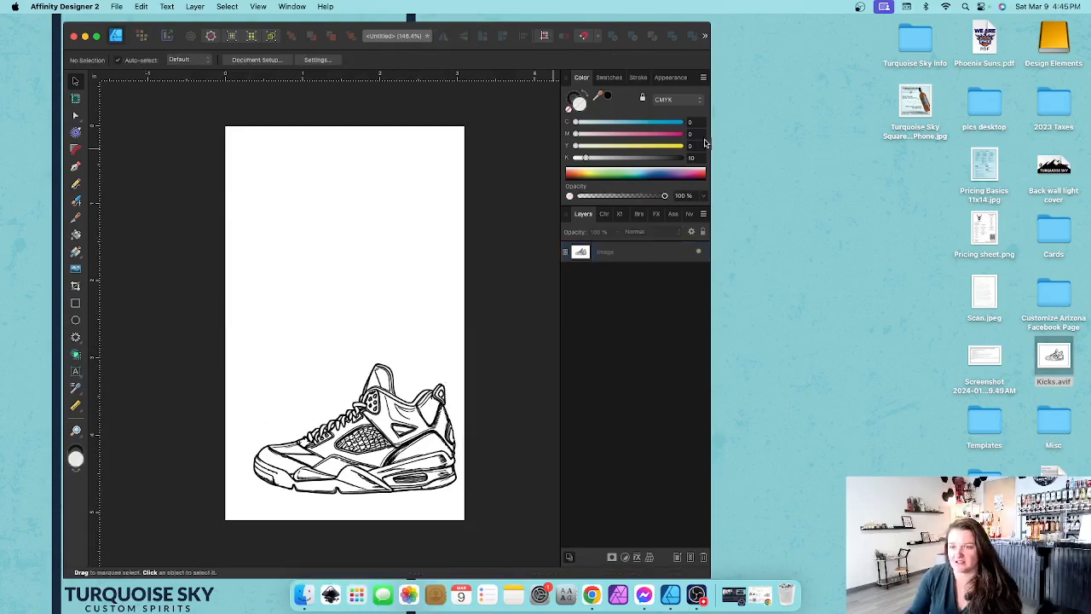
- Switch to Chrome, search for "15 minute timer" in a new tab and start the countdown
click(761, 594)
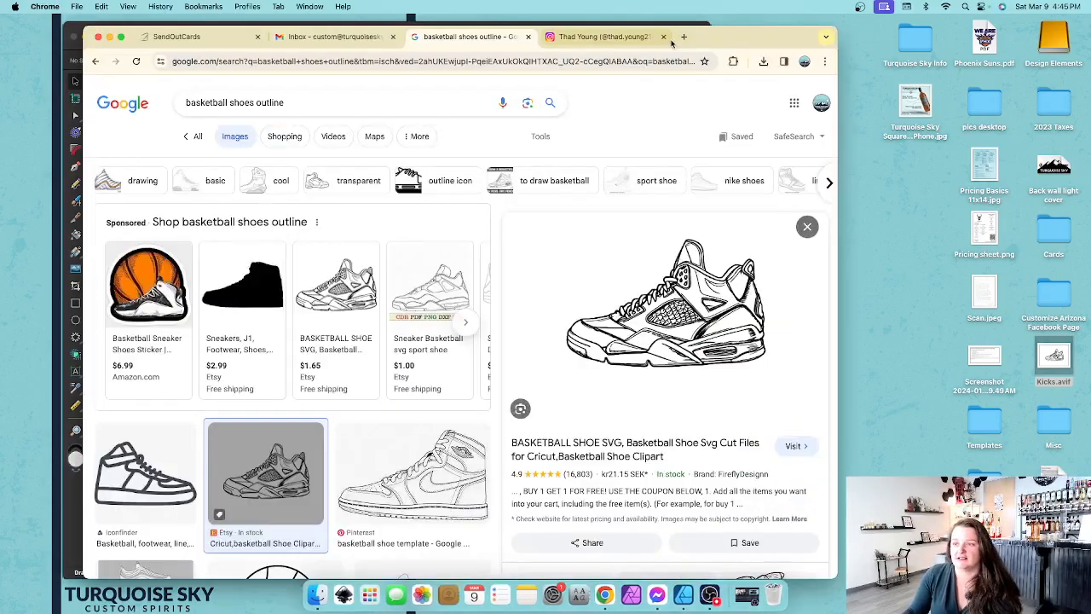
click(684, 37)
text(1)
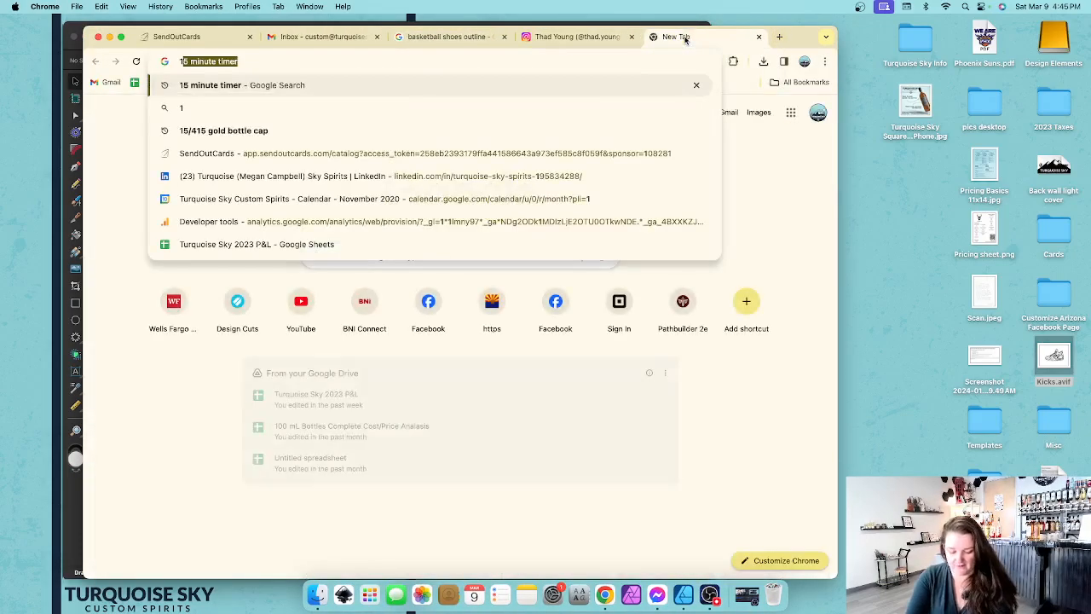
text(5 minute timer)
key(Return)
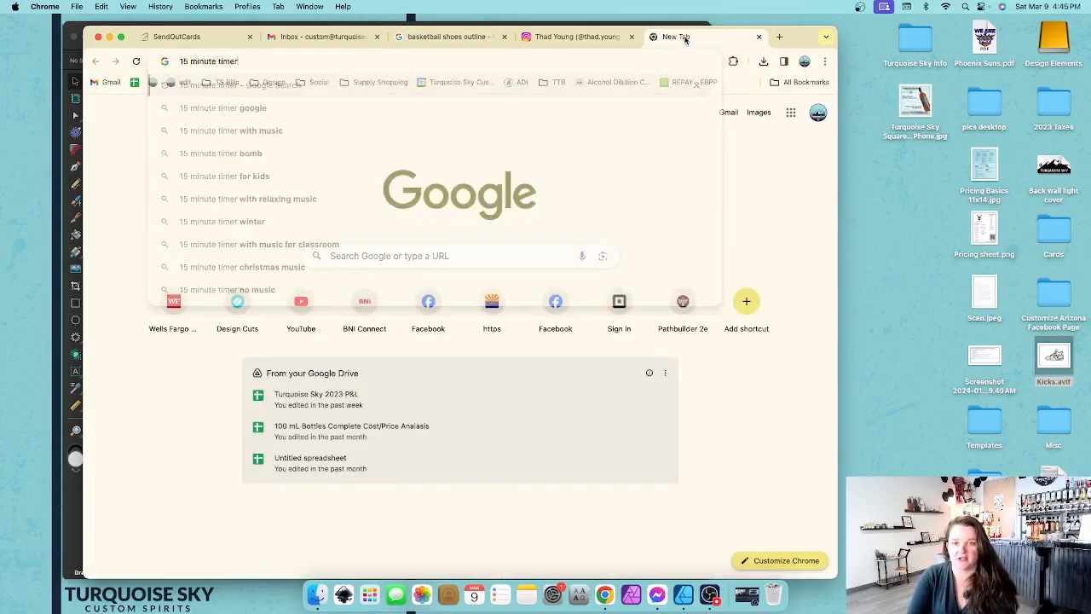
click(217, 316)
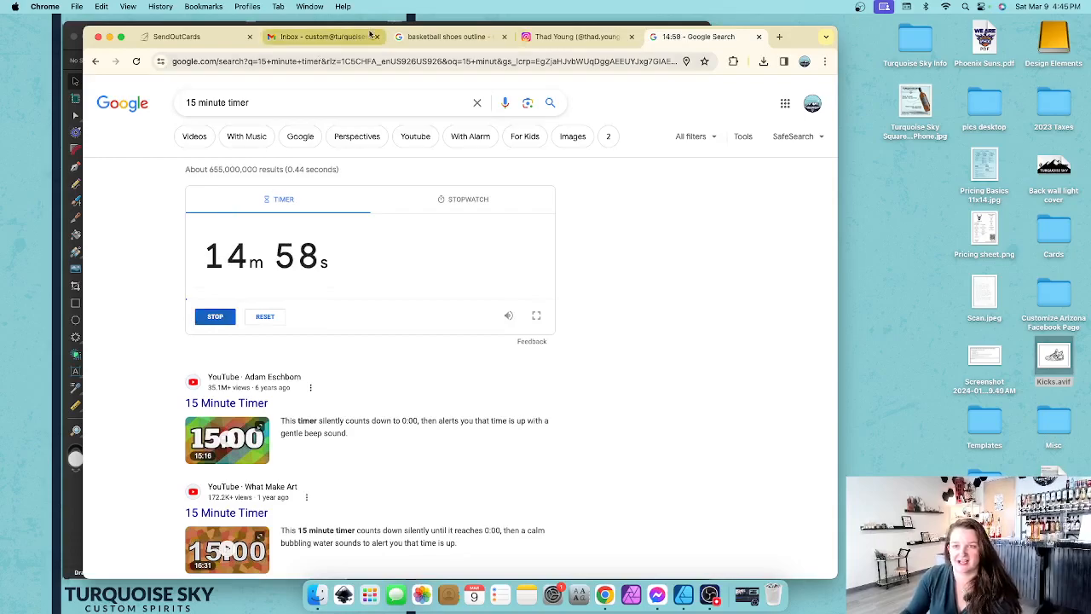
- Shift the browser window aside, bring Affinity Designer to the front and widen its window across most of the screen
mouse_move(386, 28)
mouse_down()
mouse_move(407, 18)
mouse_move(380, 39)
mouse_up()
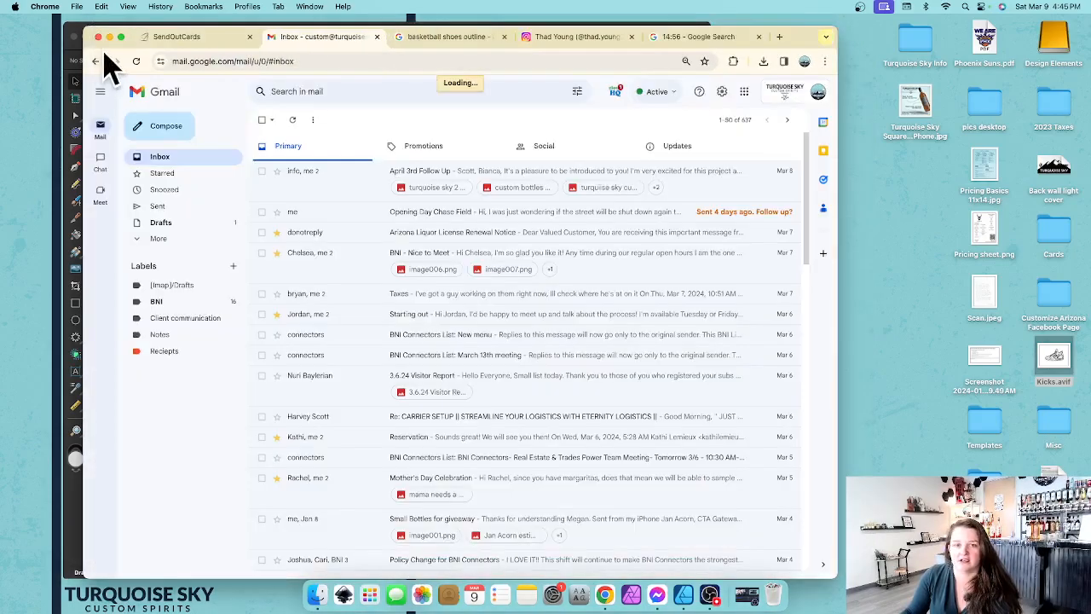
drag(796, 26, 823, 14)
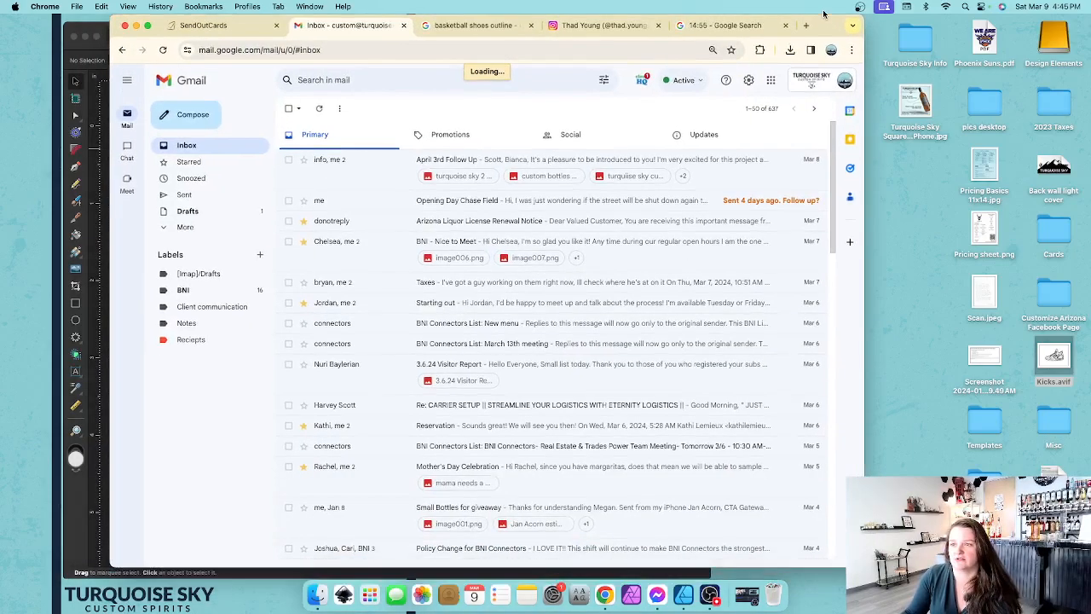
click(74, 32)
drag(627, 46, 614, 63)
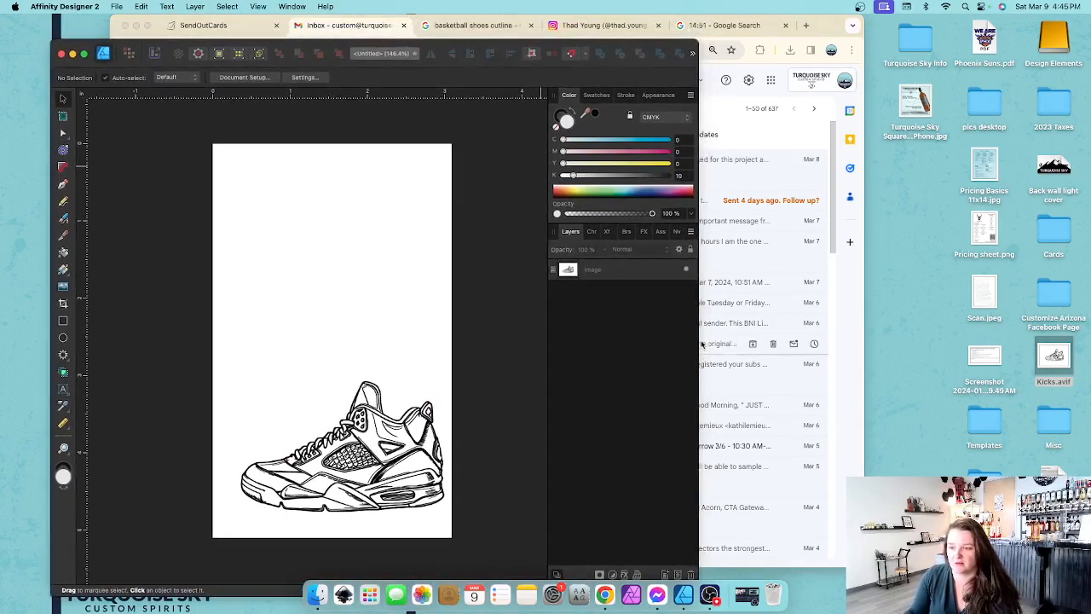
drag(700, 344, 955, 338)
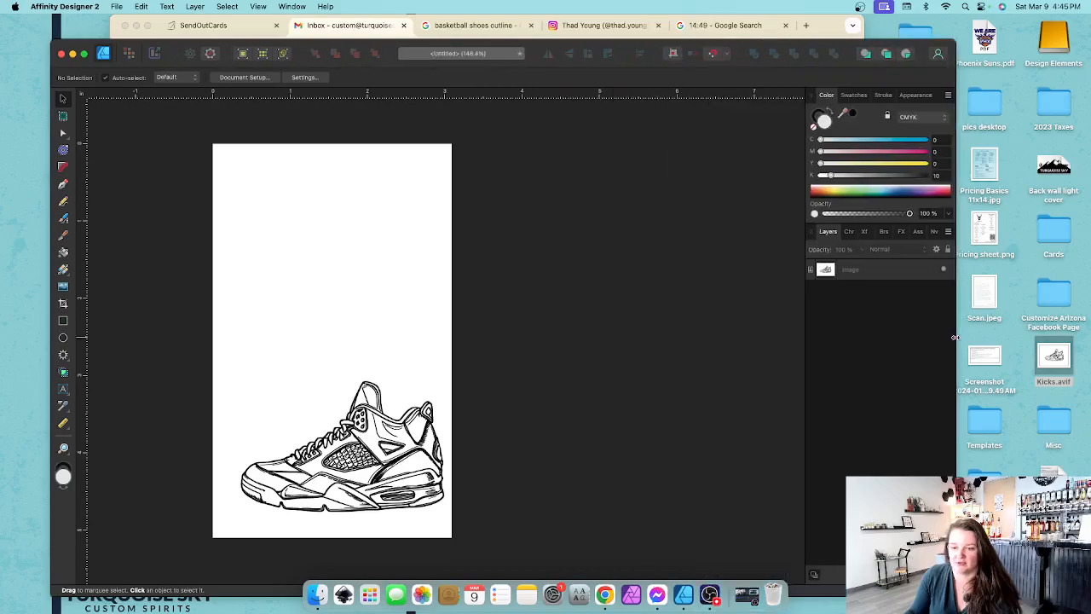
scroll(516, 365, left, 2)
scroll(515, 365, down, 1)
scroll(515, 364, up, 1)
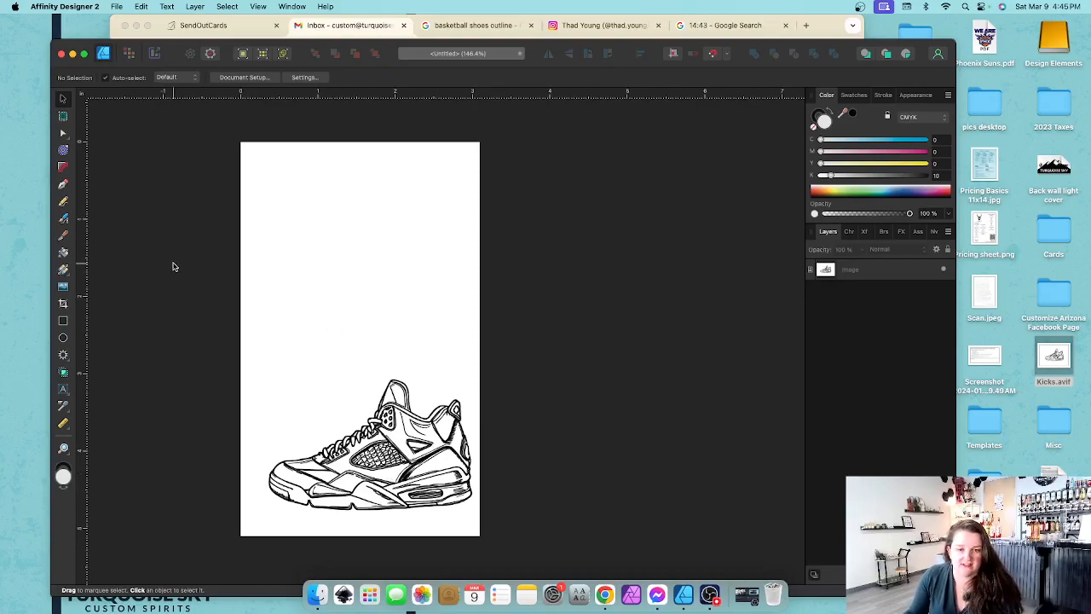
- Add artistic text at about 23 pt near the page's upper edge, reading "Welcome" and "Thad!" on two lines
click(64, 389)
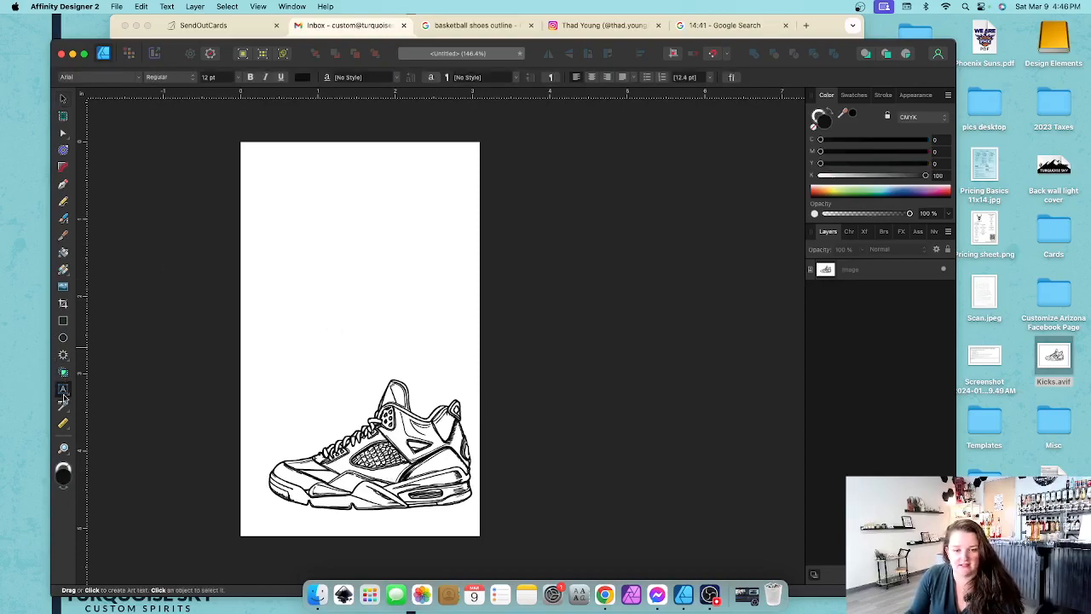
click(68, 394)
click(104, 392)
drag(287, 200, 289, 174)
text(Welcome)
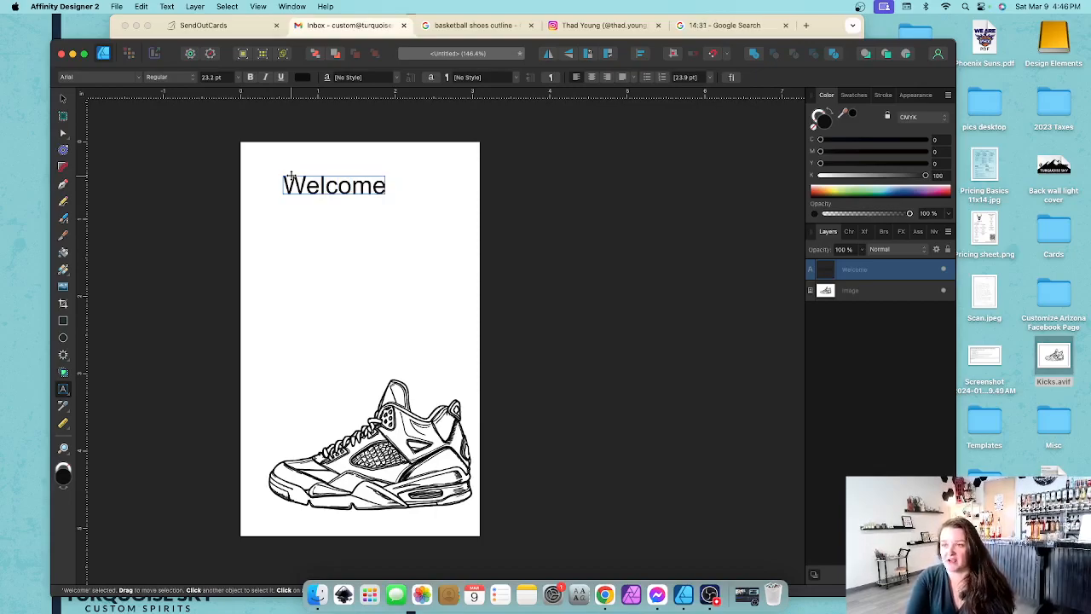
key(Escape)
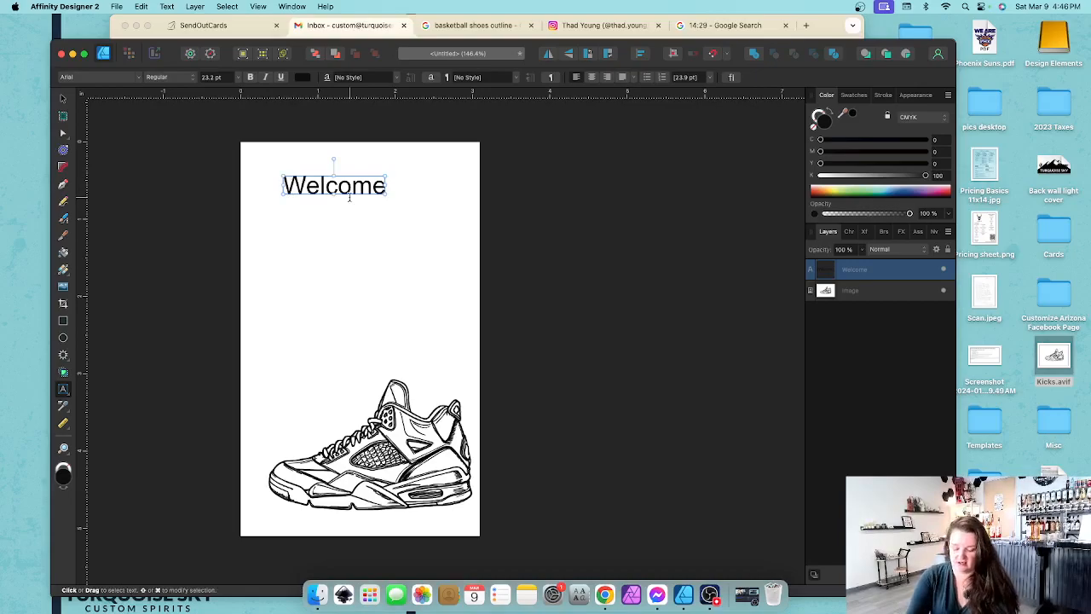
text(Thad)
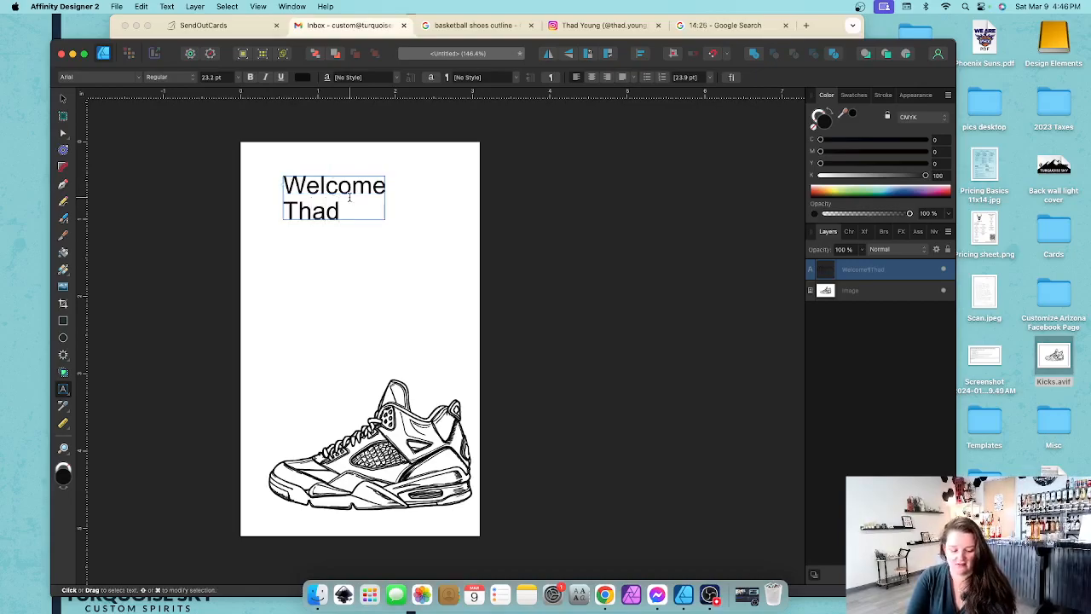
text(!)
click(62, 98)
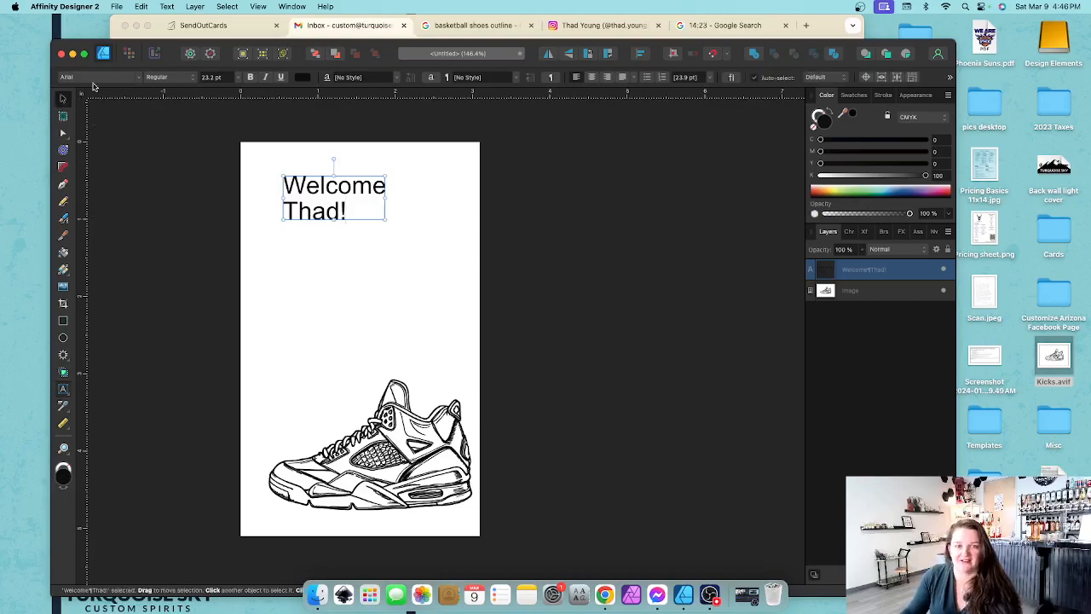
- Change the "Welcome Thad!" text's font to Wild Star Script and enlarge it to about 46 pt
click(137, 79)
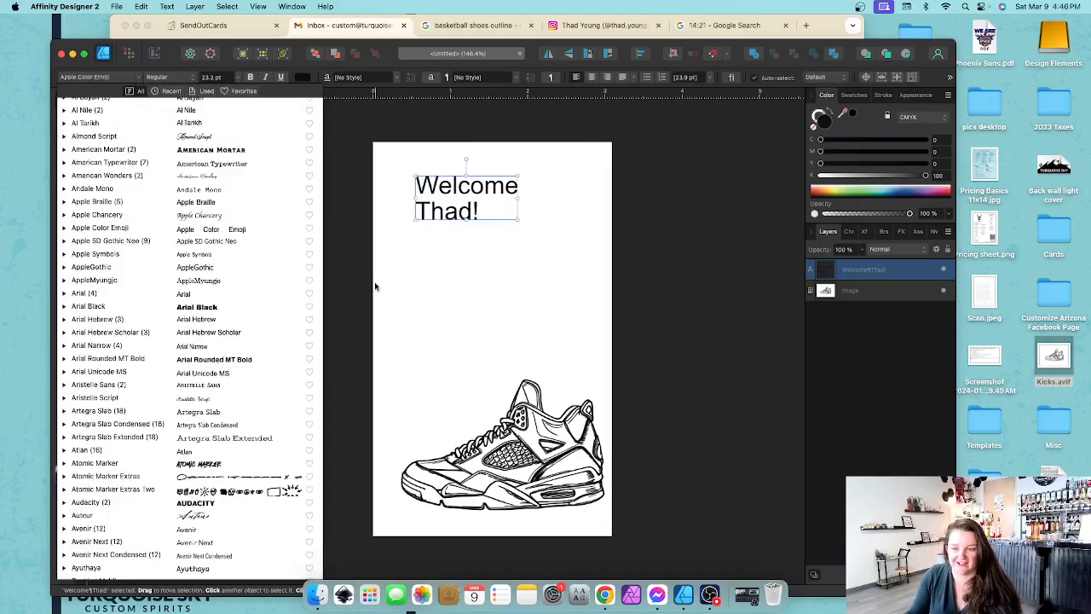
click(197, 464)
scroll(200, 473, down, 1)
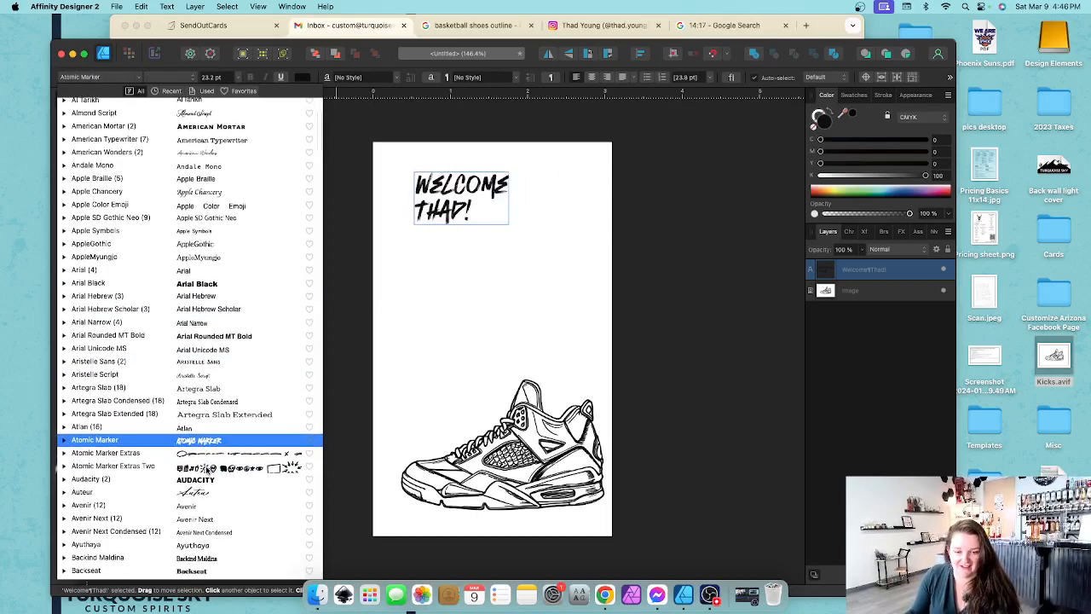
click(209, 493)
scroll(209, 494, down, 4)
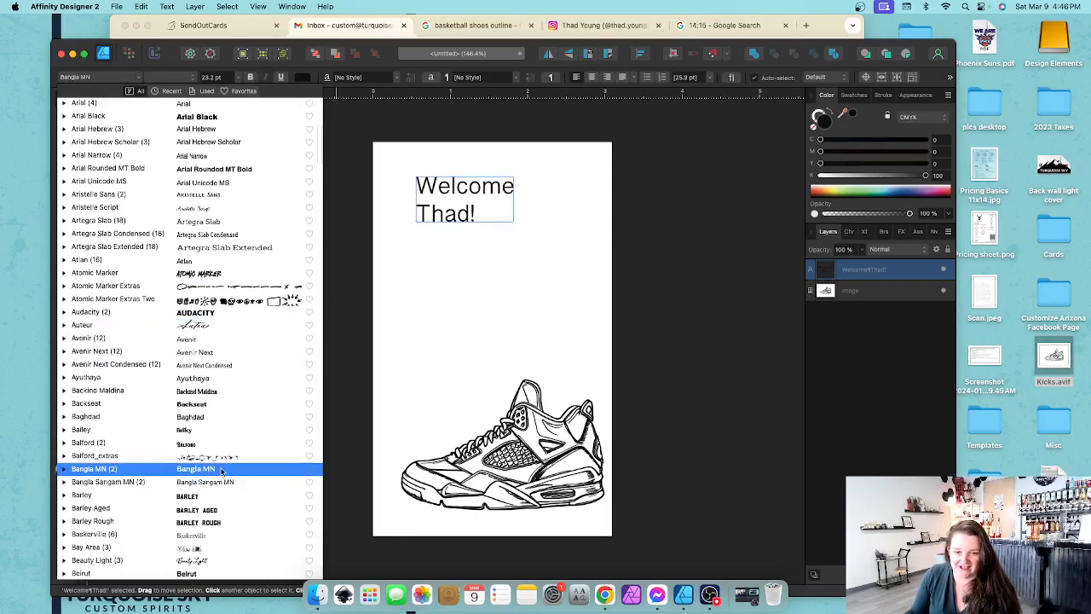
scroll(223, 482, down, 1)
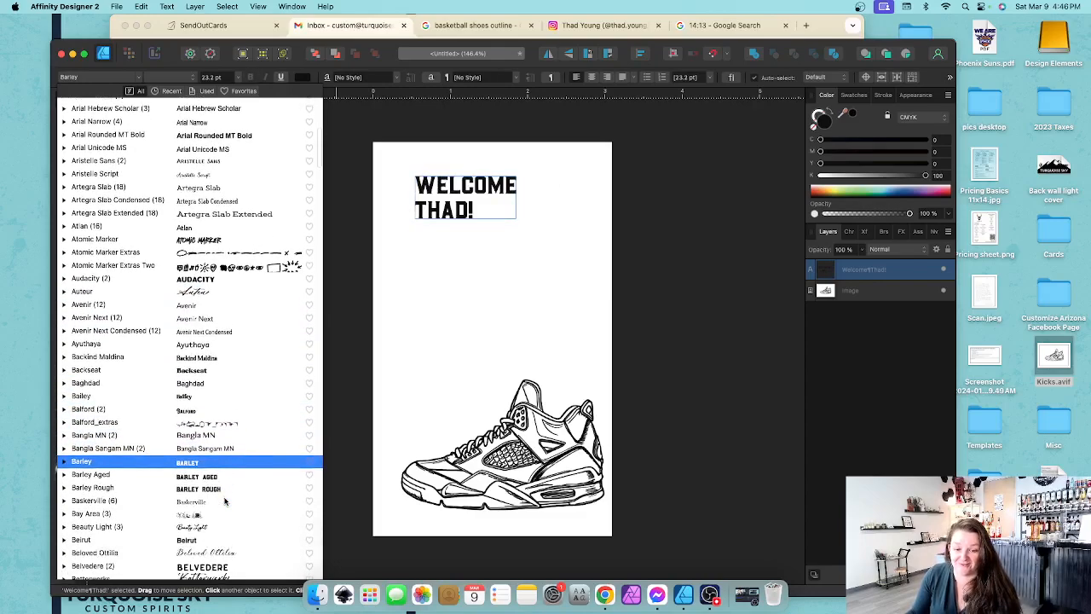
scroll(219, 486, down, 5)
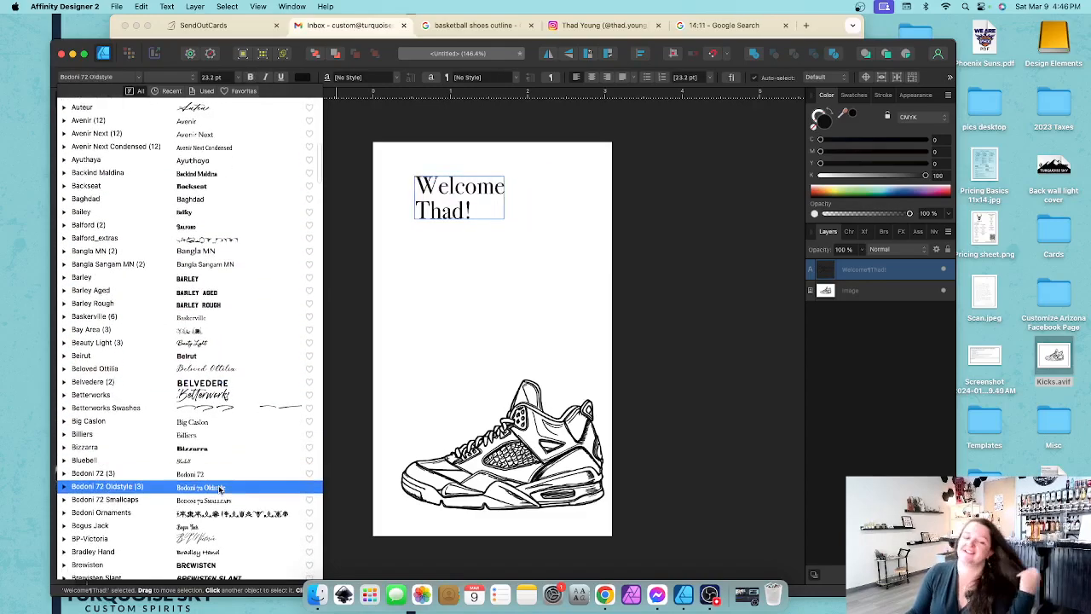
click(228, 368)
scroll(229, 373, down, 20)
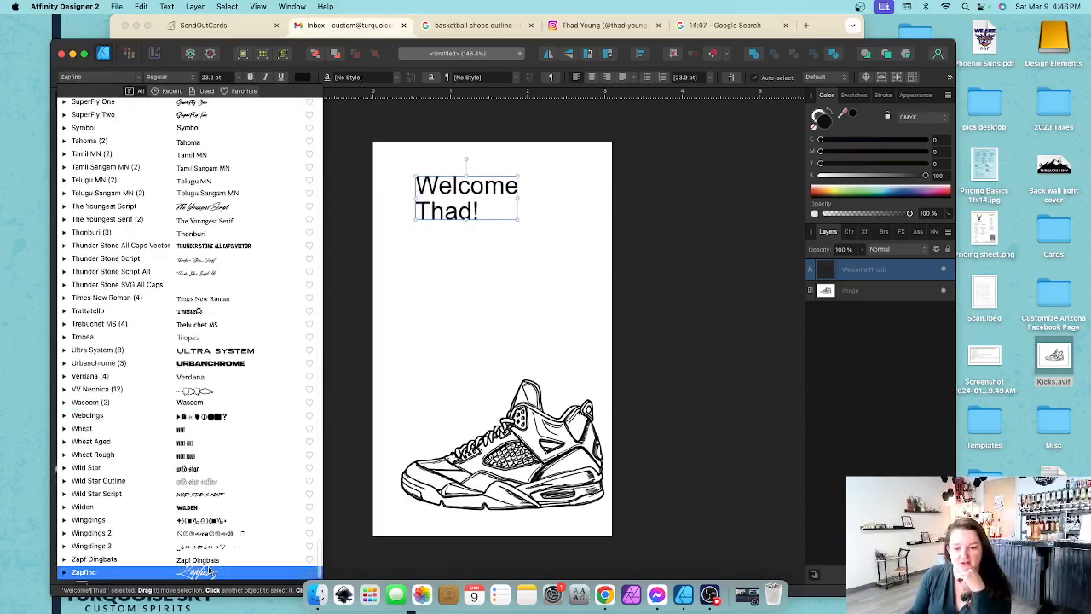
click(215, 503)
drag(498, 219, 584, 262)
- Delete the "Thad!" line from the text object so that it reads only "Welcome"
double_click(480, 241)
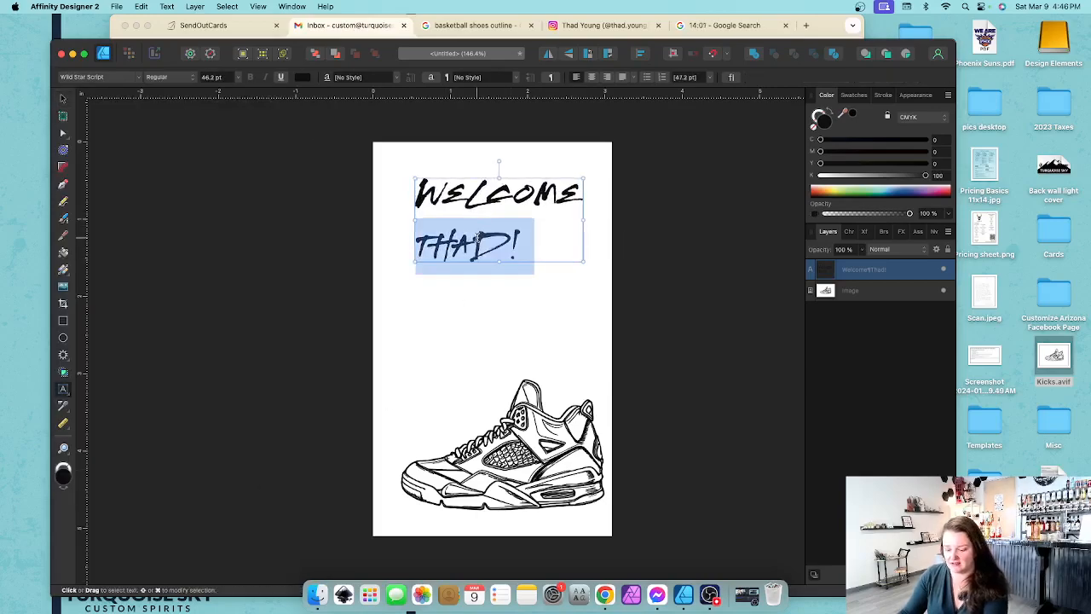
key(BackSpace)
key(BackSpace)
key(Escape)
- Duplicate the "Welcome" text just below the original and replace the copy's wording with "Thad!"
drag(532, 205, 514, 244)
key(super+z)
drag(466, 191, 483, 230)
triple_click(483, 228)
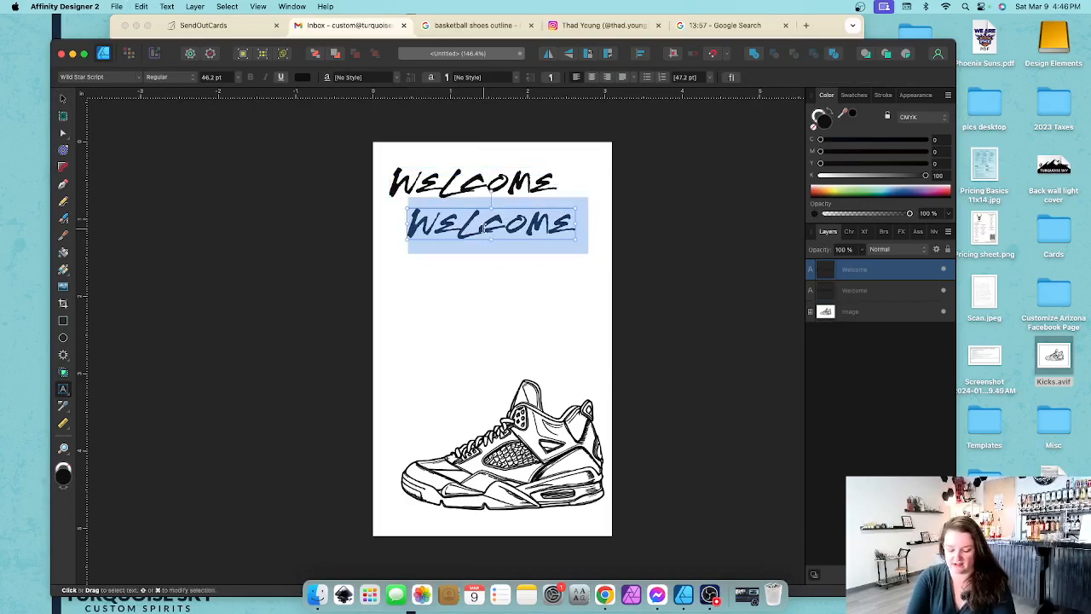
text(THAD!)
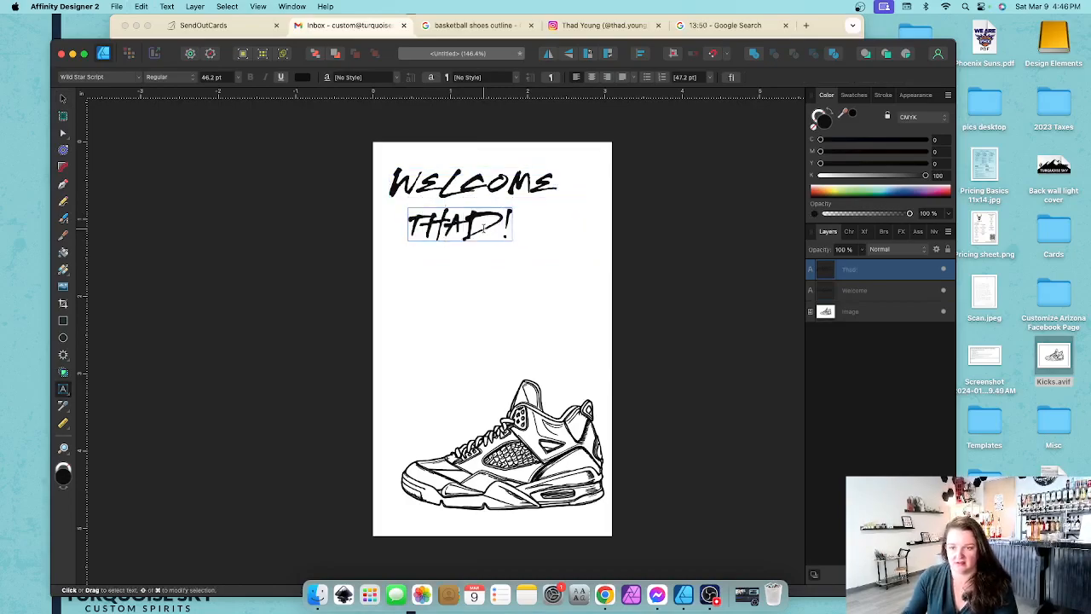
key(Escape)
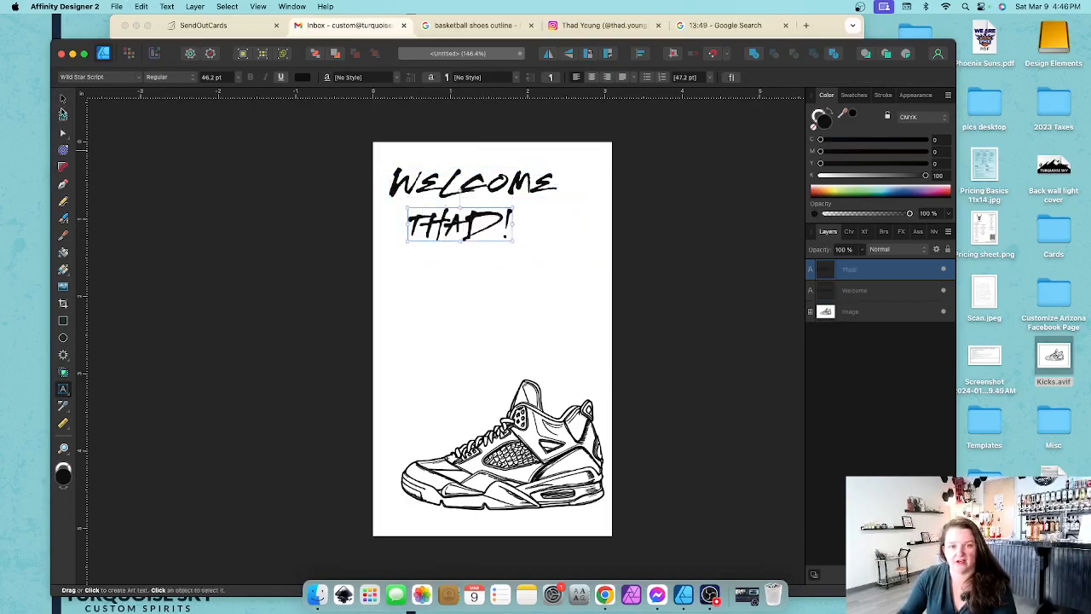
- Move "Thad!" closer beneath "Welcome", offset toward the end of the word
click(509, 186)
drag(512, 187, 512, 188)
drag(462, 233, 489, 226)
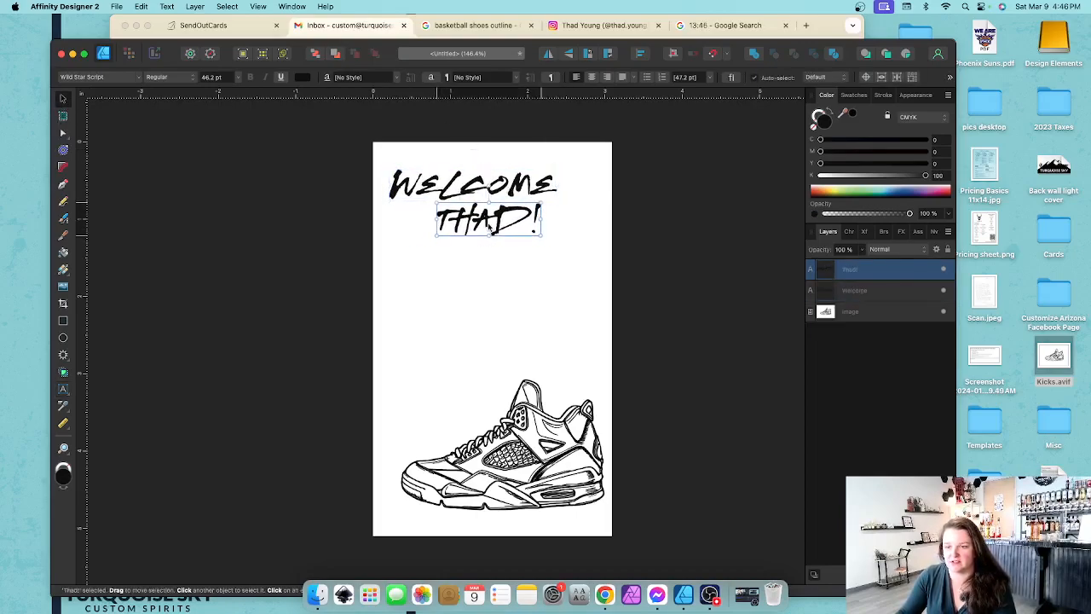
- Tilt both text lines slightly counterclockwise, enlarge them to about 55 pt and position them across the page's upper part
shift+click(458, 191)
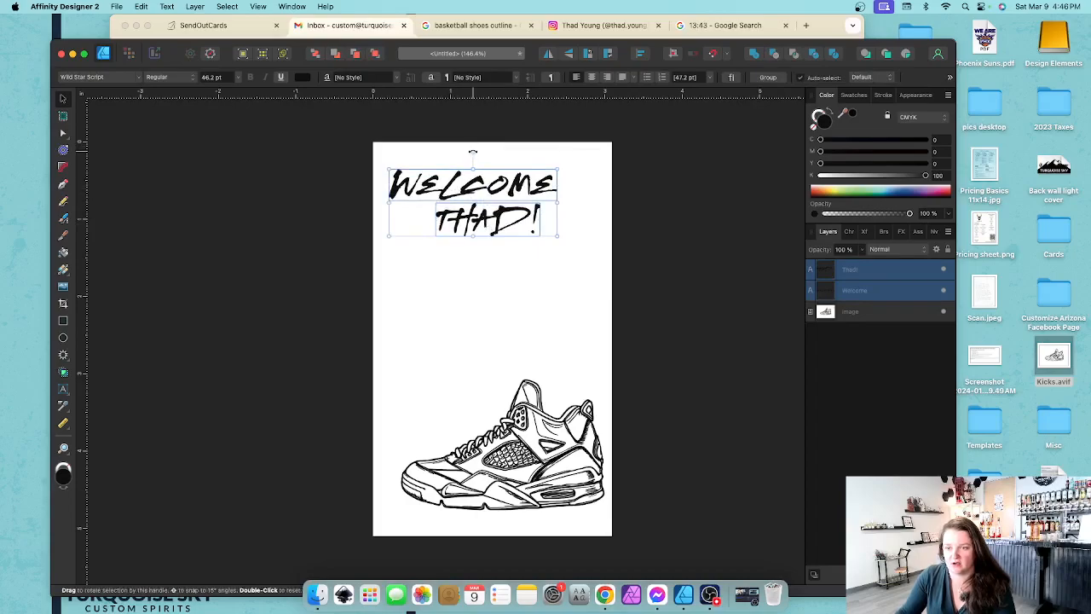
drag(473, 152, 467, 154)
drag(567, 228, 595, 235)
drag(490, 191, 486, 204)
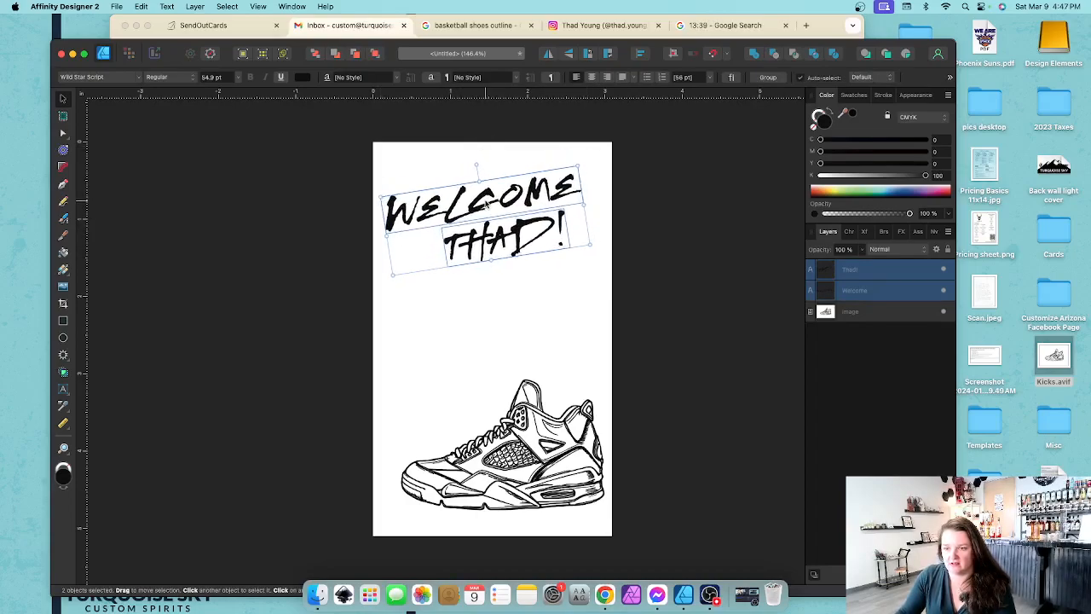
click(769, 182)
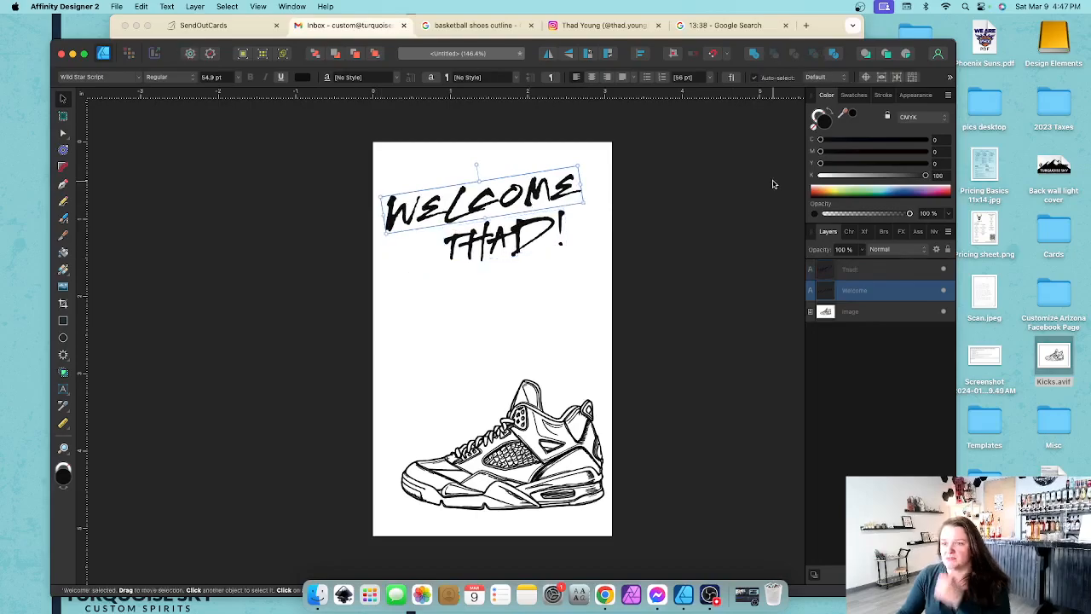
- Try the All Caps typography option on the "Thad!" text and set its capitals back to Normal
click(517, 204)
click(731, 78)
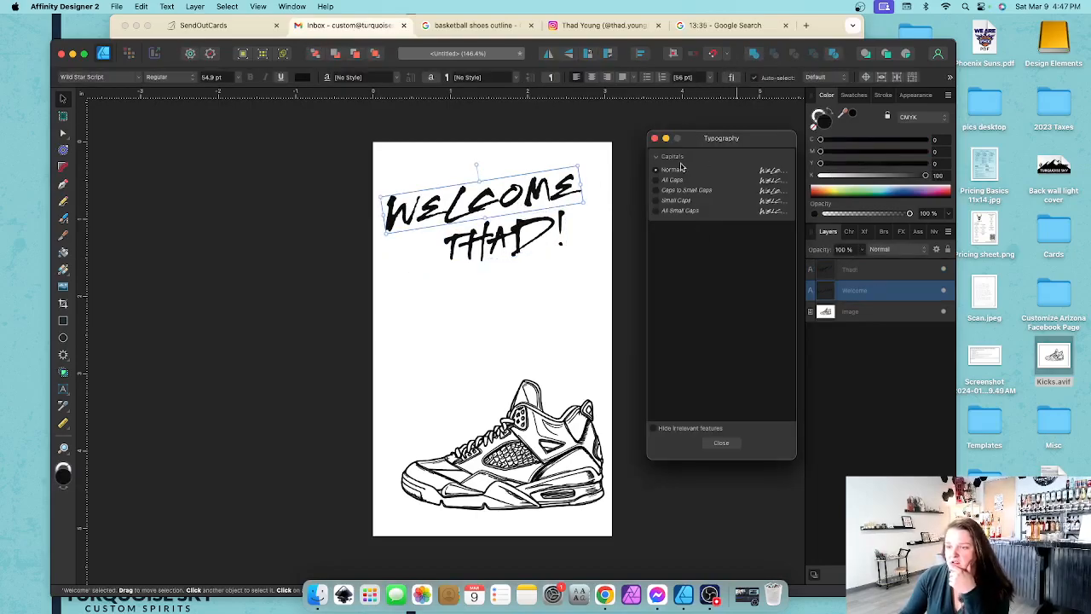
click(530, 241)
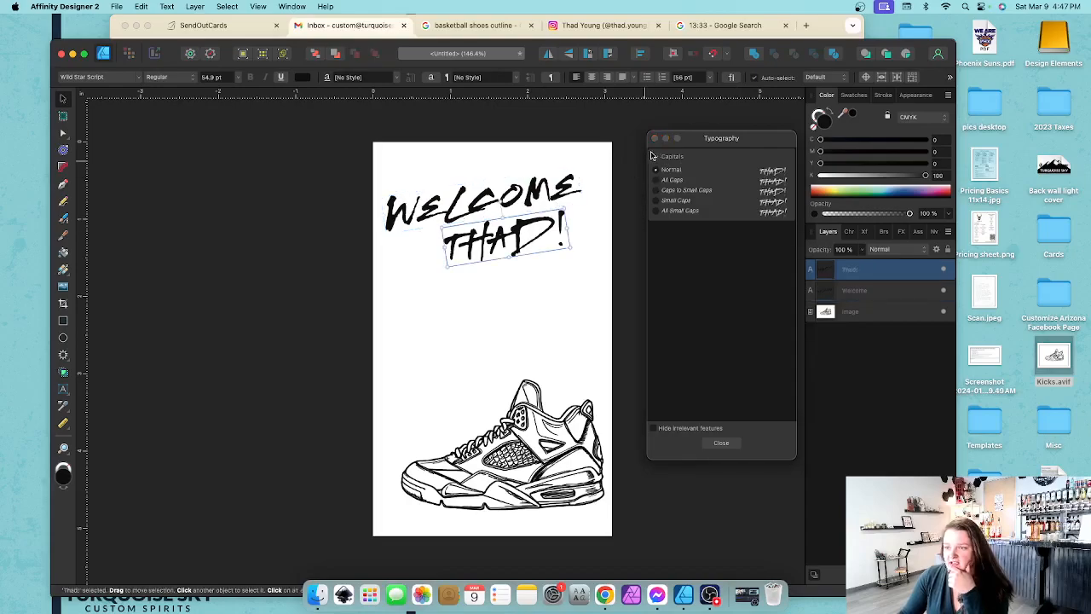
click(657, 179)
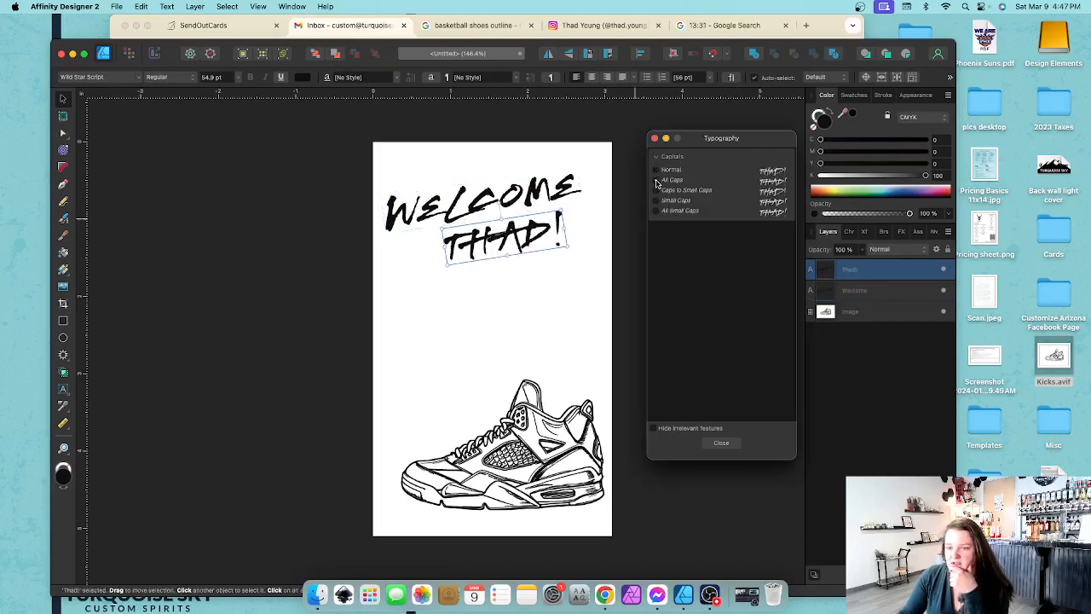
click(657, 170)
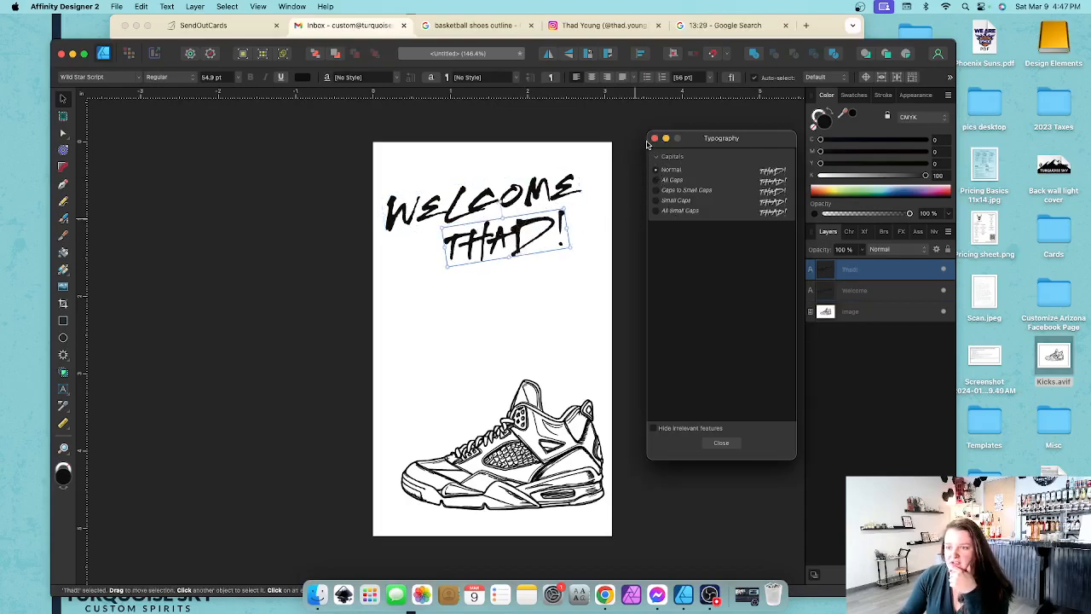
click(653, 138)
click(456, 287)
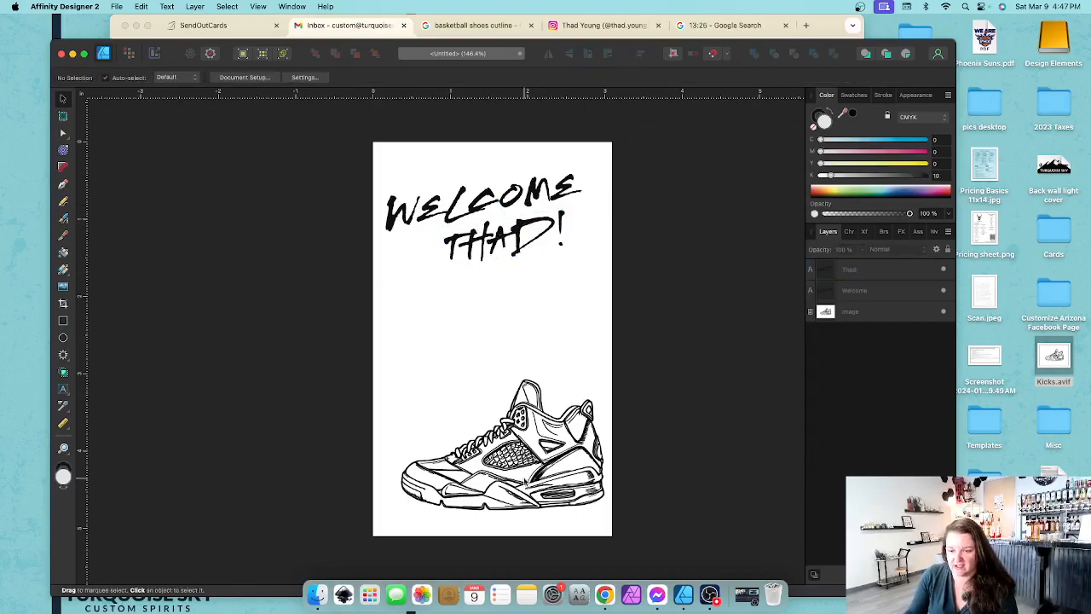
- Move the sneaker image slightly up the page and draw a straight Pen tool line from the sole's toe to its heel
click(524, 482)
drag(544, 479, 544, 462)
scroll(524, 535, up, 5)
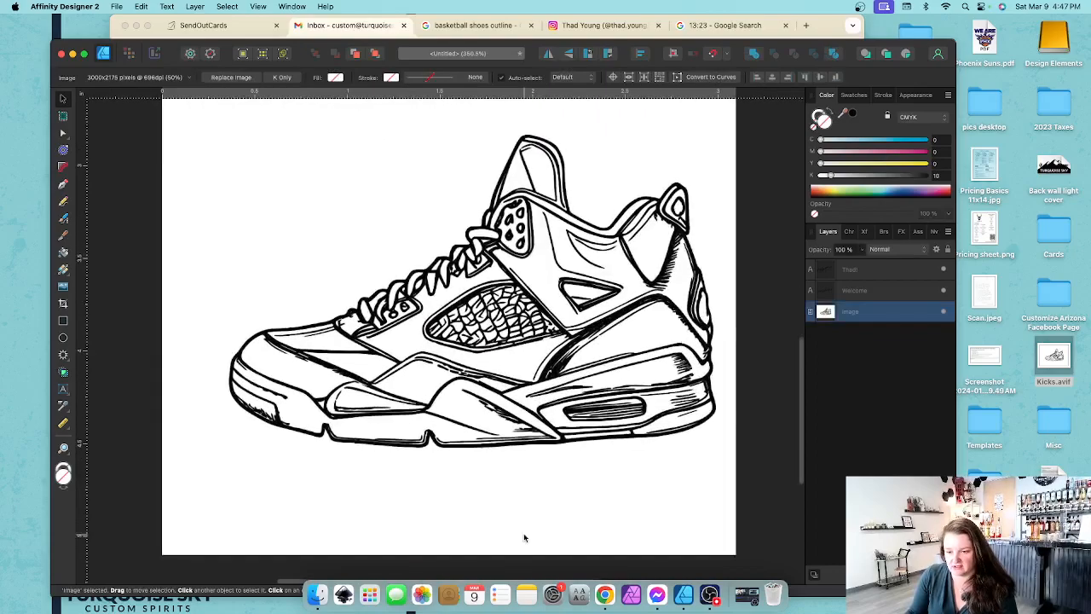
scroll(524, 537, down, 3)
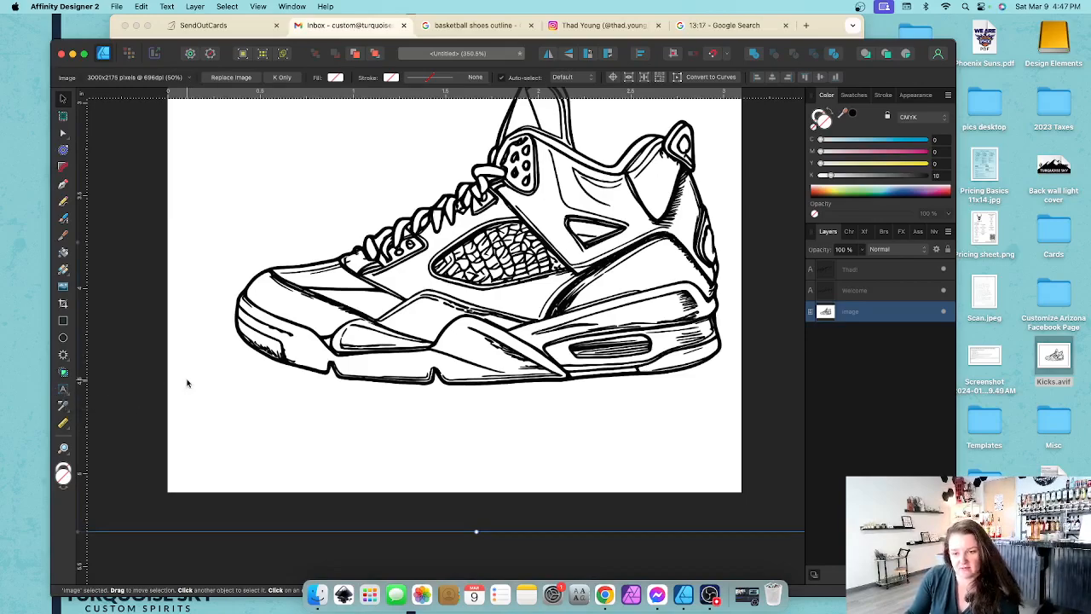
click(62, 185)
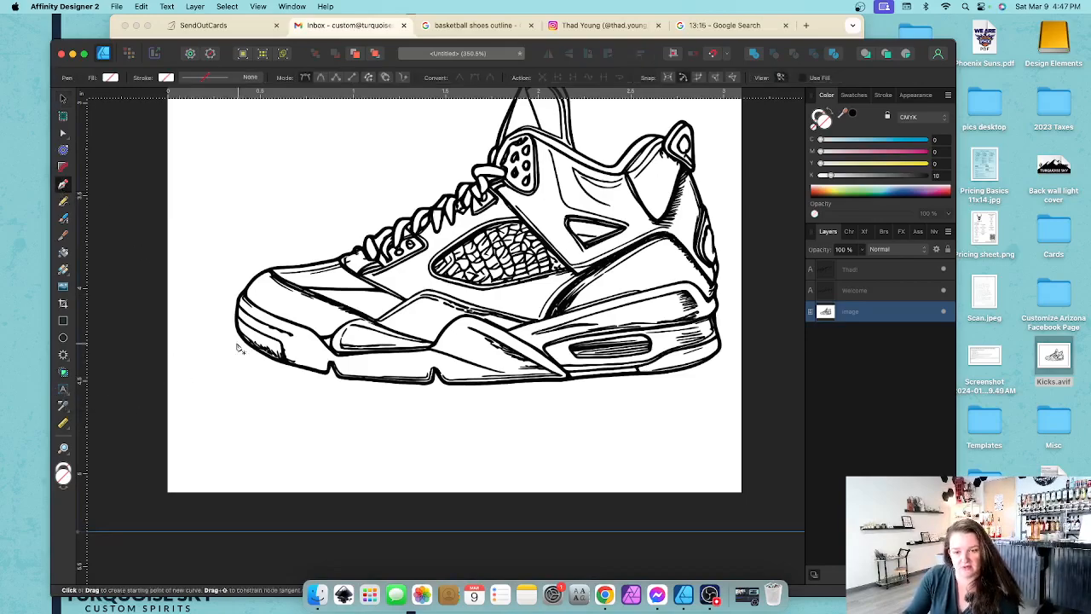
click(240, 337)
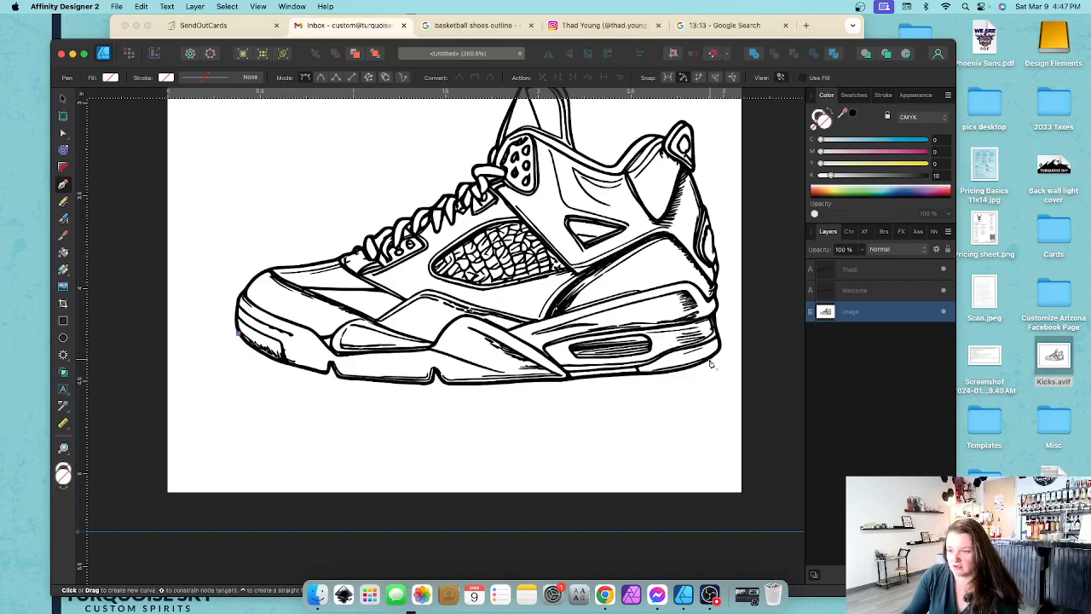
click(710, 364)
- Bend the line with the Node tool so it follows the curved underside of the sneaker's sole
click(63, 133)
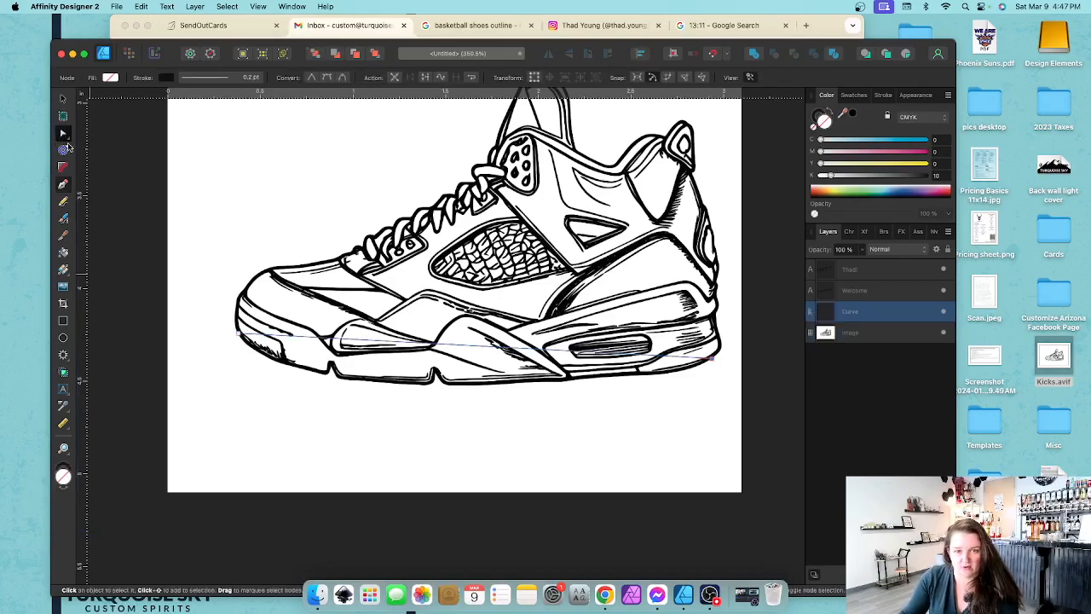
drag(366, 344, 320, 381)
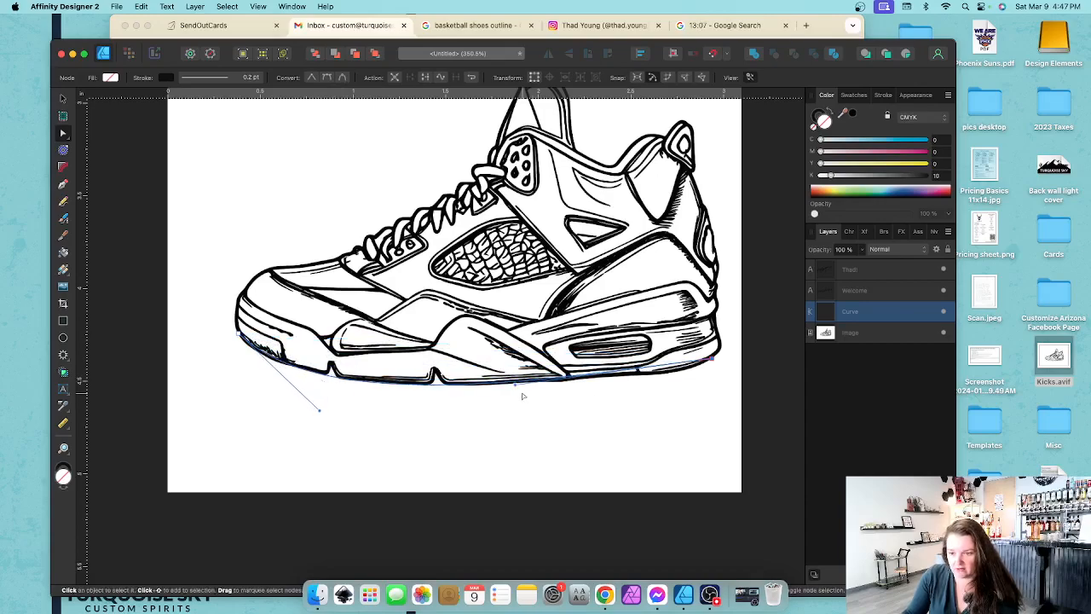
drag(515, 385, 691, 380)
drag(322, 415, 299, 410)
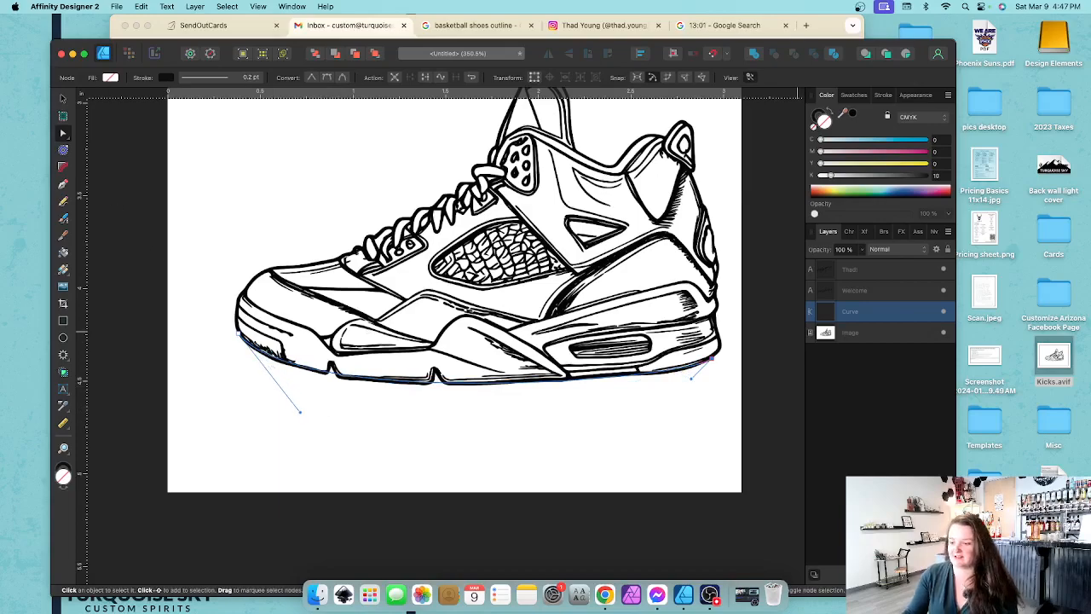
click(747, 594)
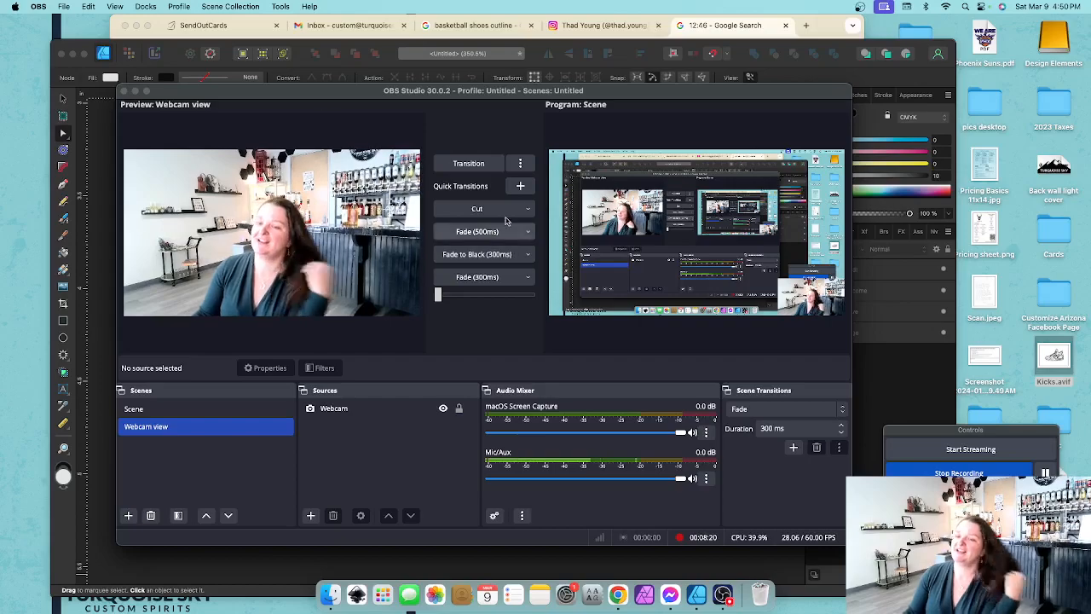
click(134, 91)
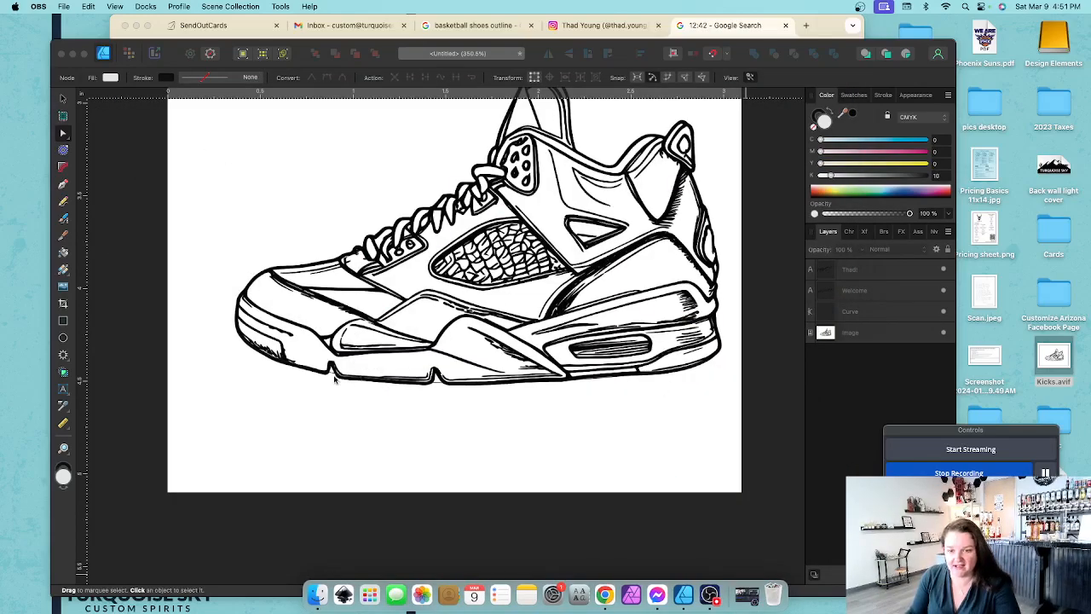
- Convert the sole curve into a text path and enter "Prikly Pear Vodka" along it in Wild Star Script at 23.2 pt
click(335, 380)
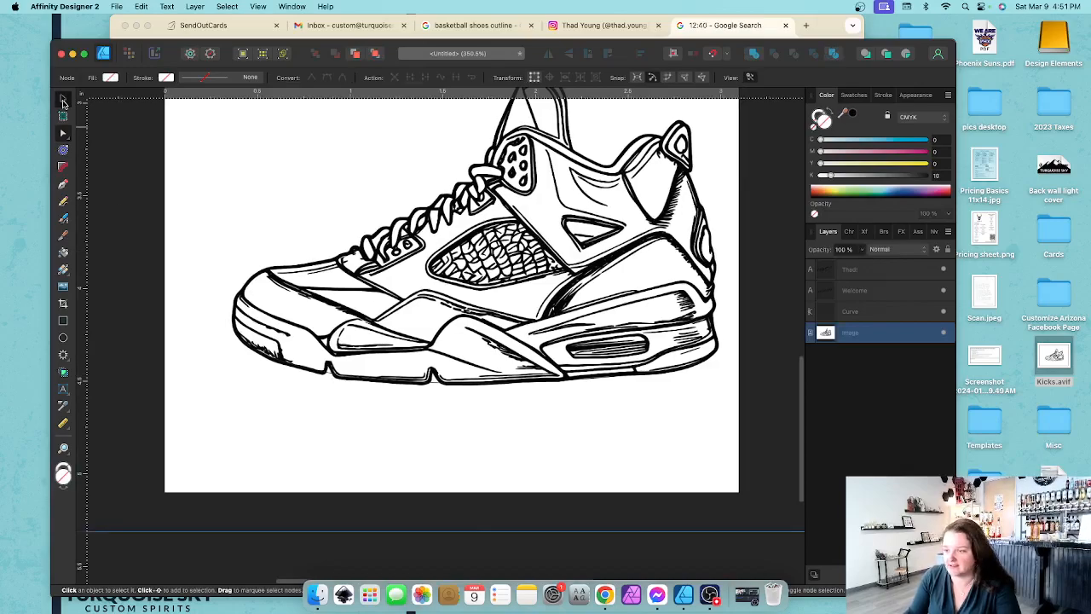
click(63, 100)
click(835, 312)
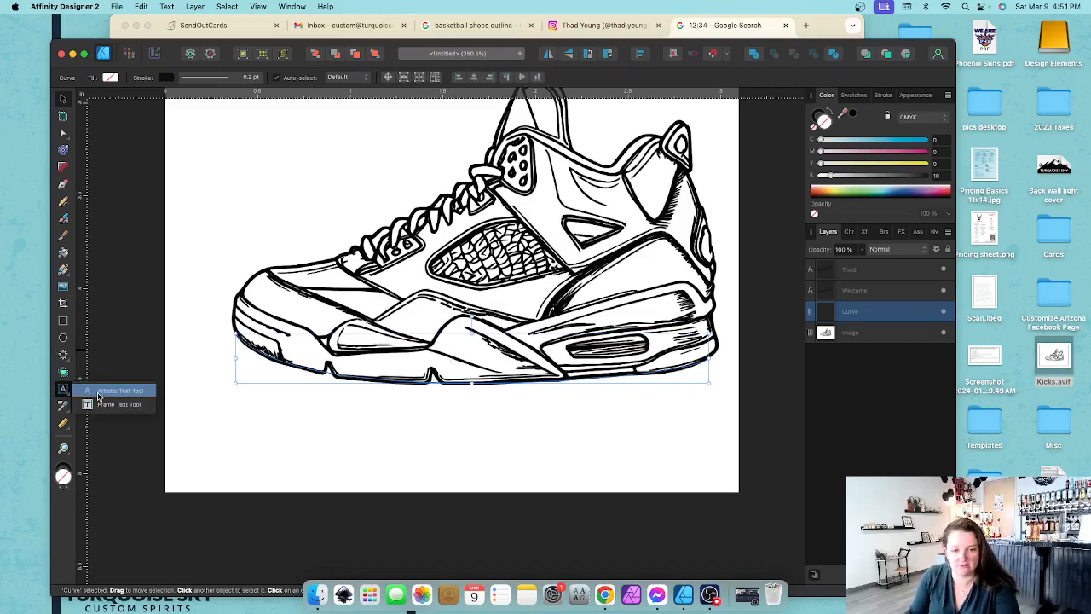
click(63, 390)
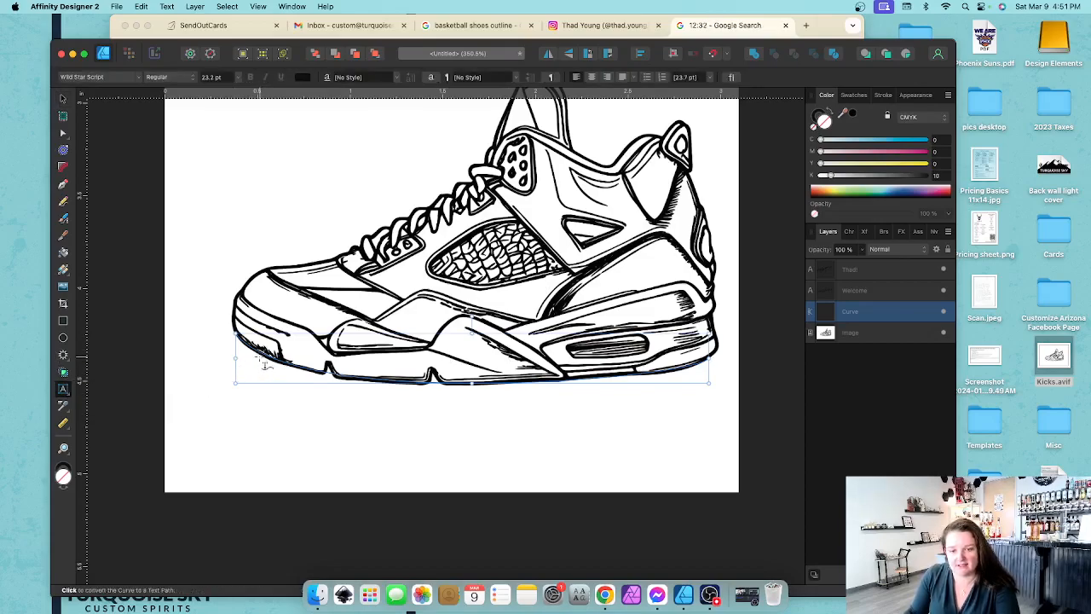
click(264, 363)
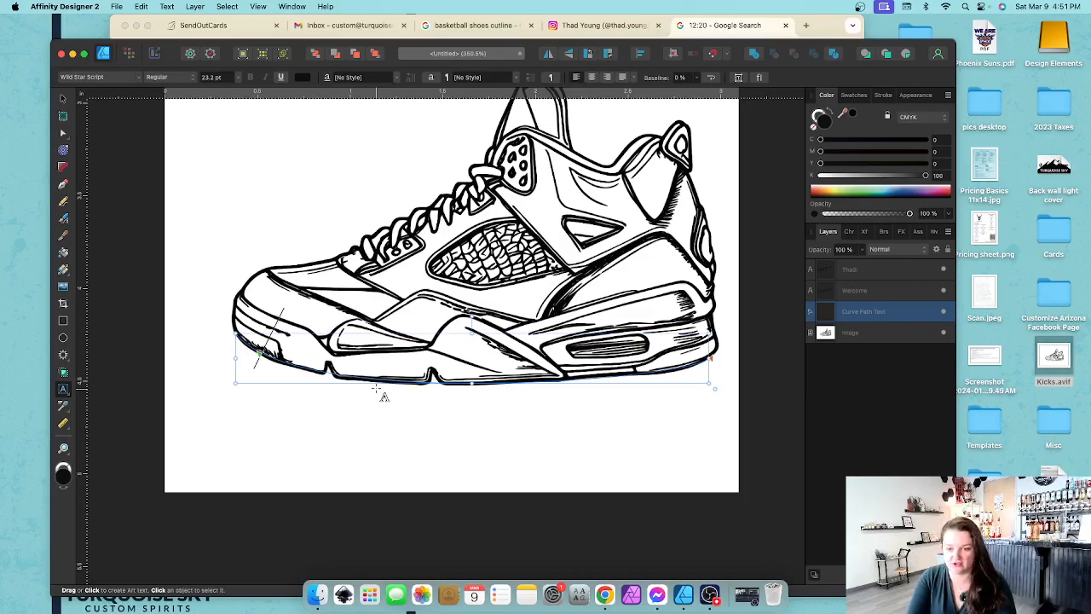
text(Aally )
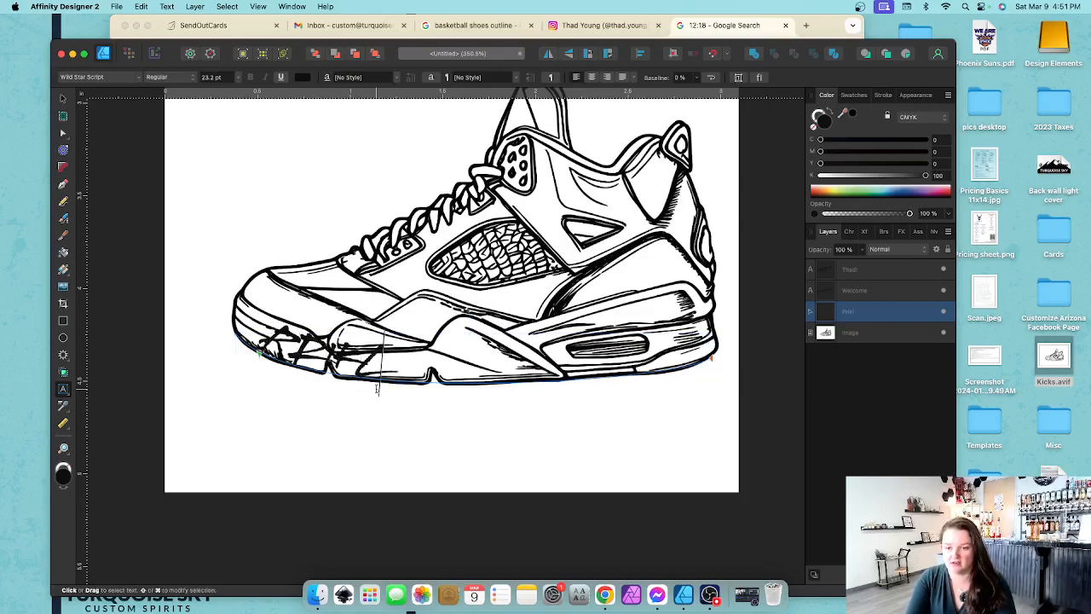
text(Fest Vib)
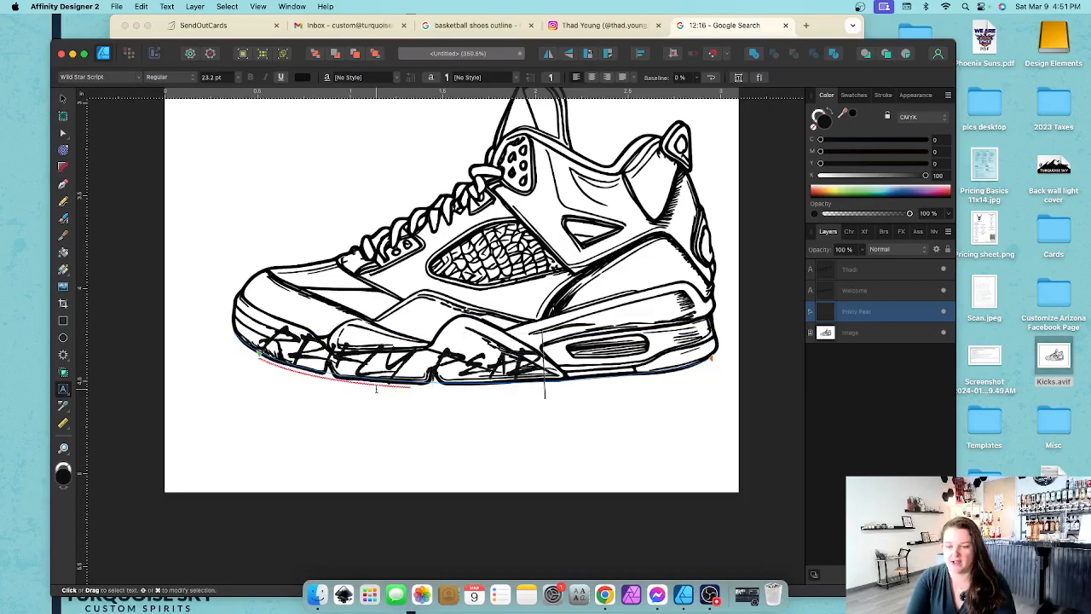
text(es)
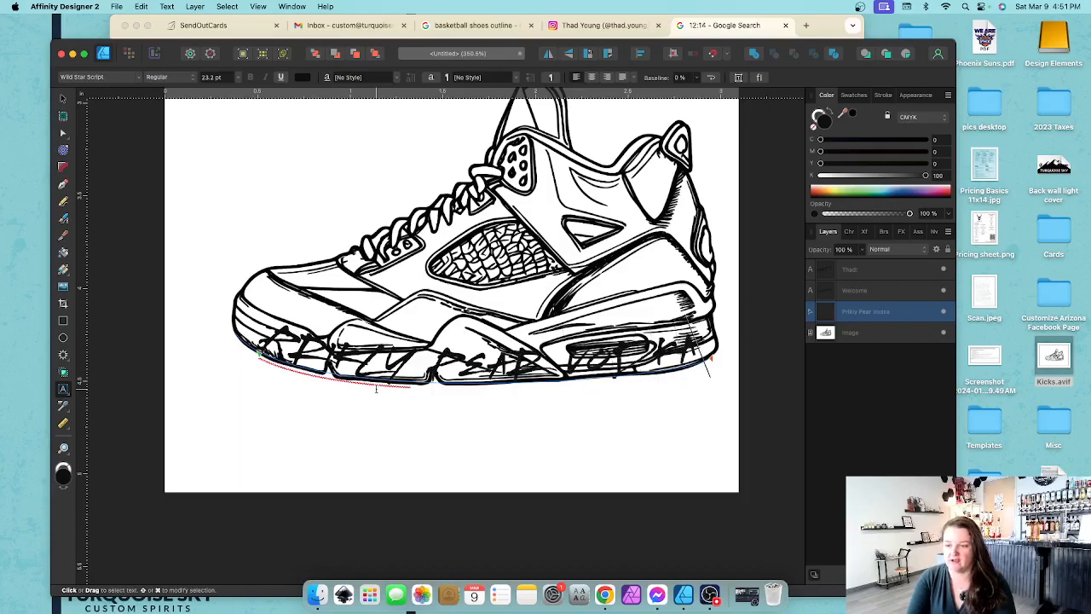
- Correct the sole lettering to "Prickly Pear Vodka" and move the text path's start point out to the sneaker's toe
double_click(352, 364)
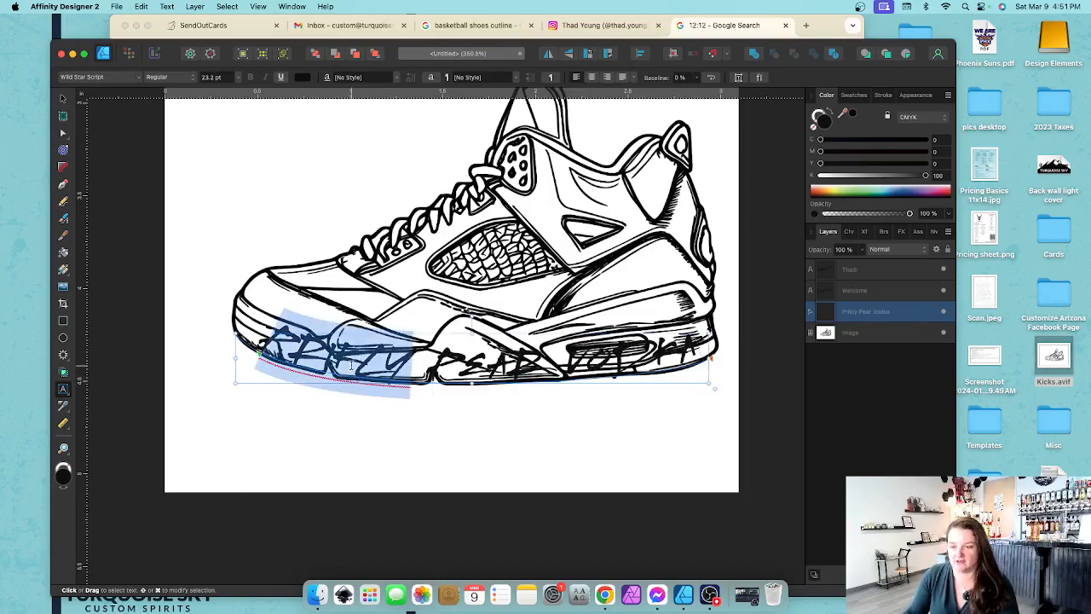
click(351, 365)
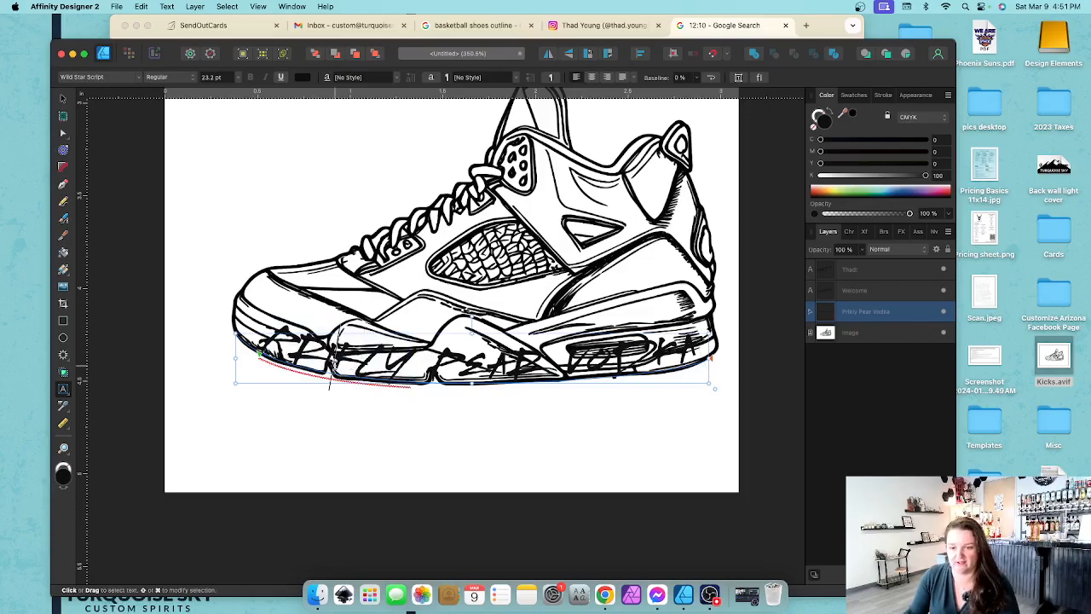
right_click(336, 366)
click(358, 378)
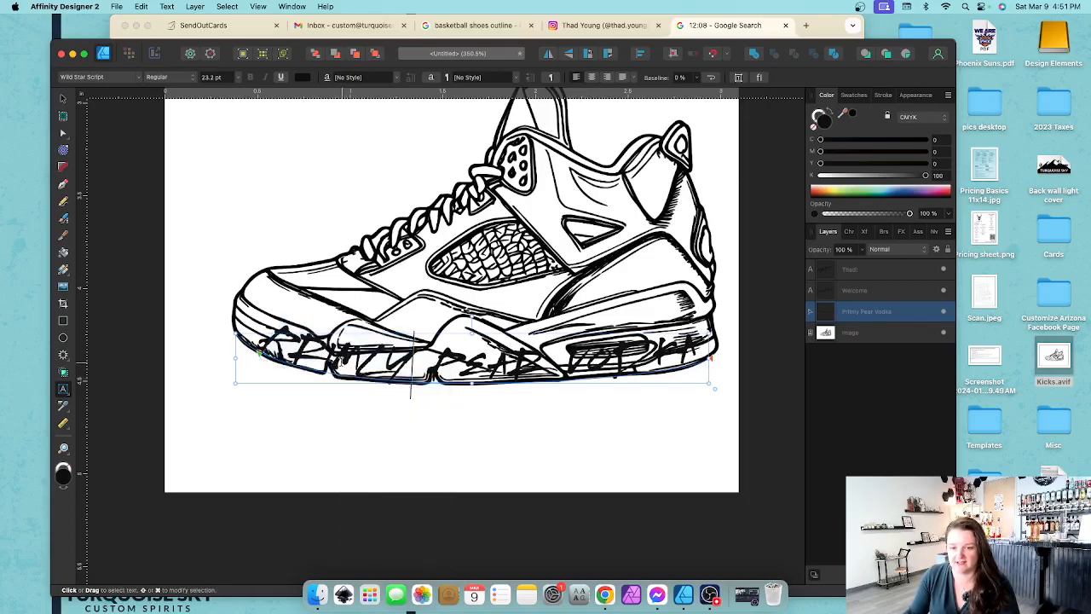
key(BackSpace)
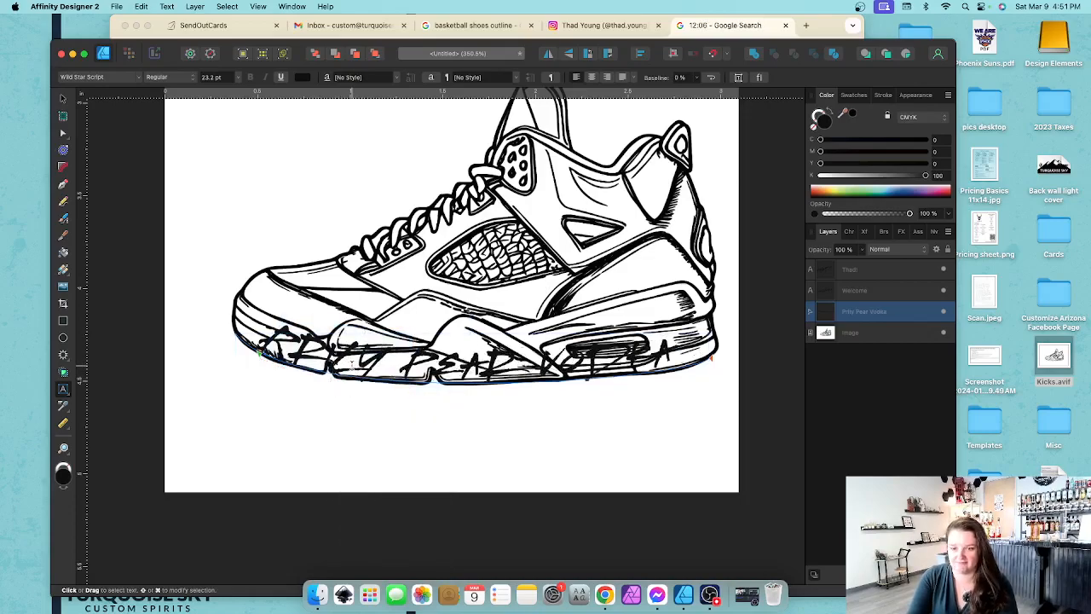
text(ckl)
click(335, 364)
click(520, 368)
drag(259, 353, 226, 354)
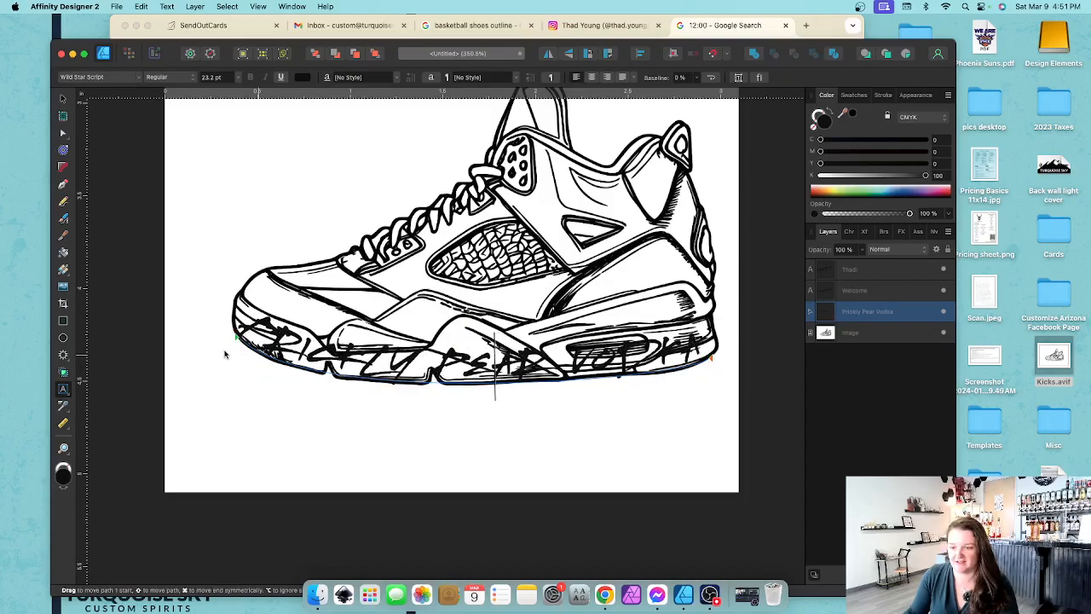
- Set the baseline shift of the "Prickly Pear Vodka" text to -17 pt so it sits below the sole
click(63, 97)
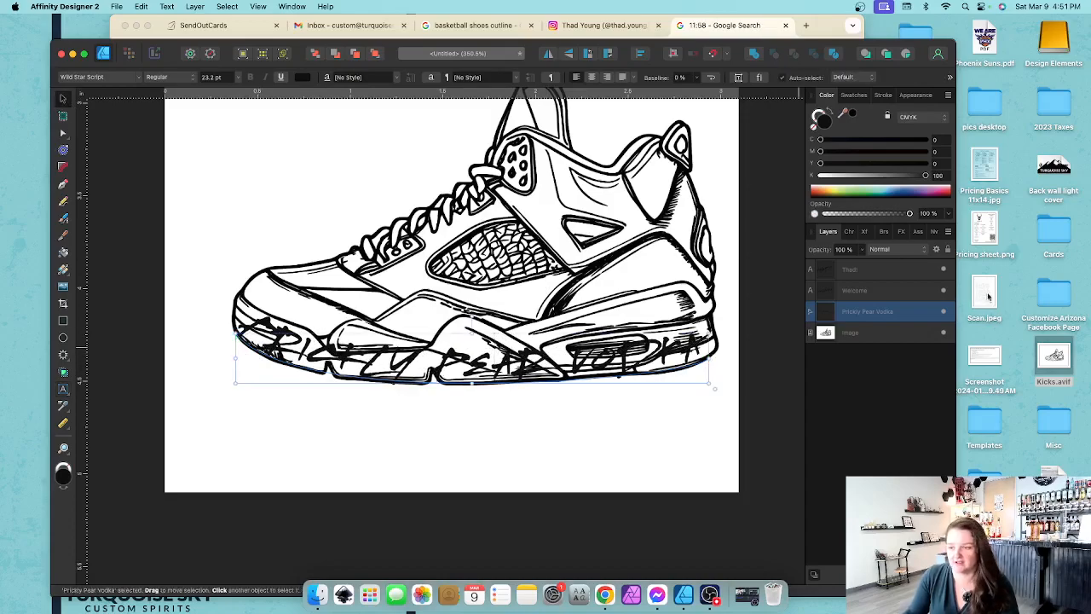
click(850, 232)
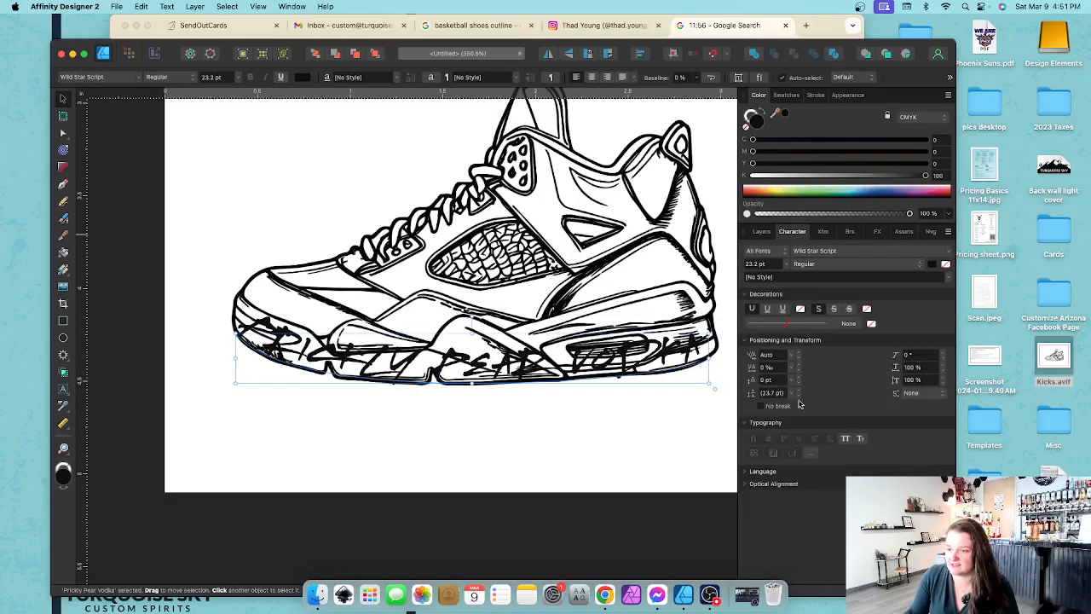
drag(799, 387, 799, 387)
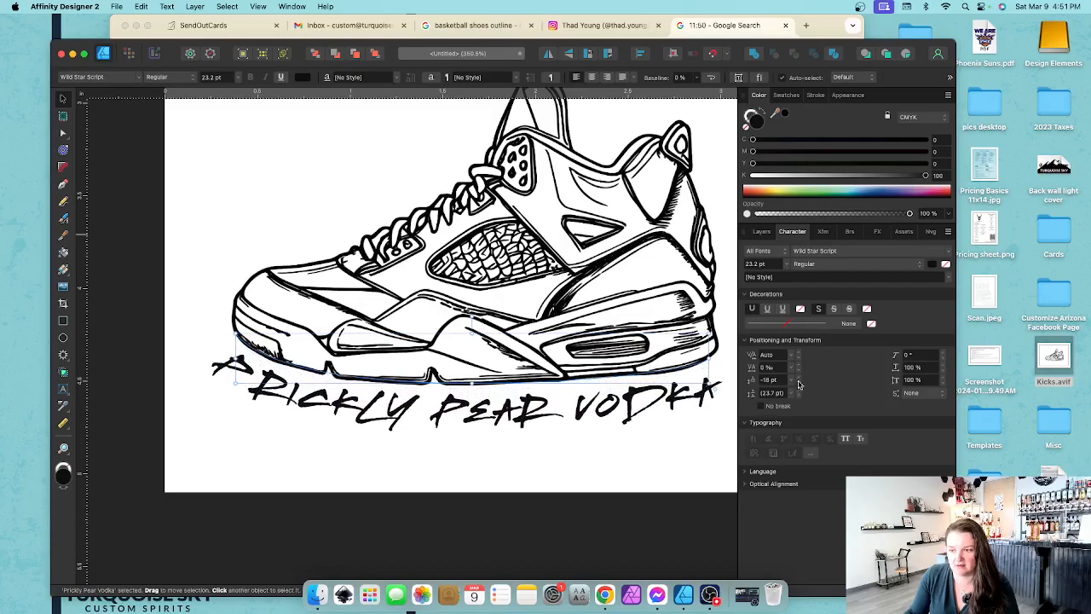
click(798, 380)
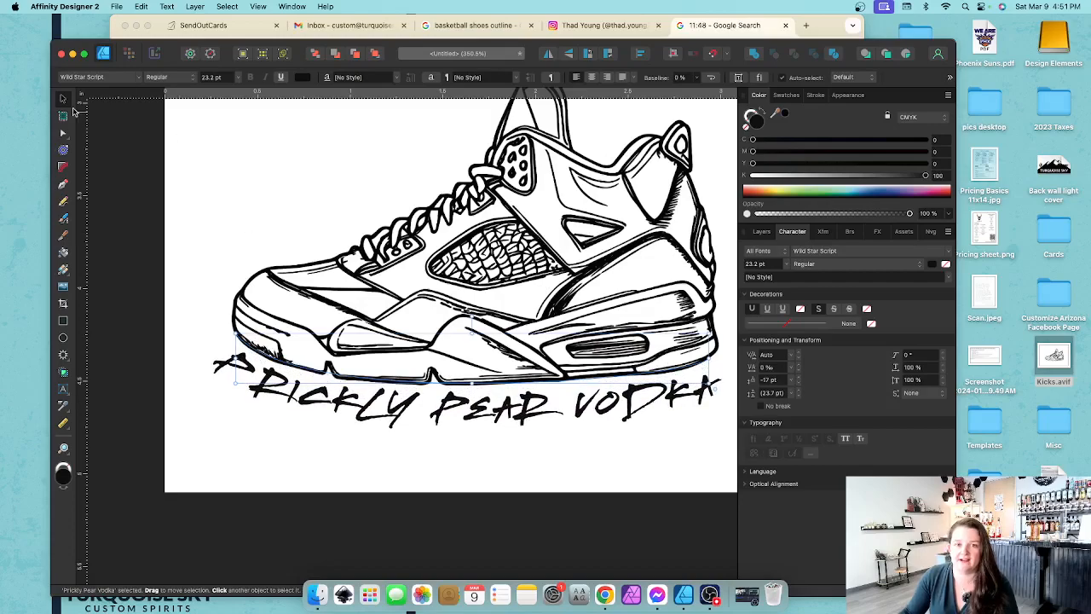
click(174, 162)
scroll(342, 322, down, 5)
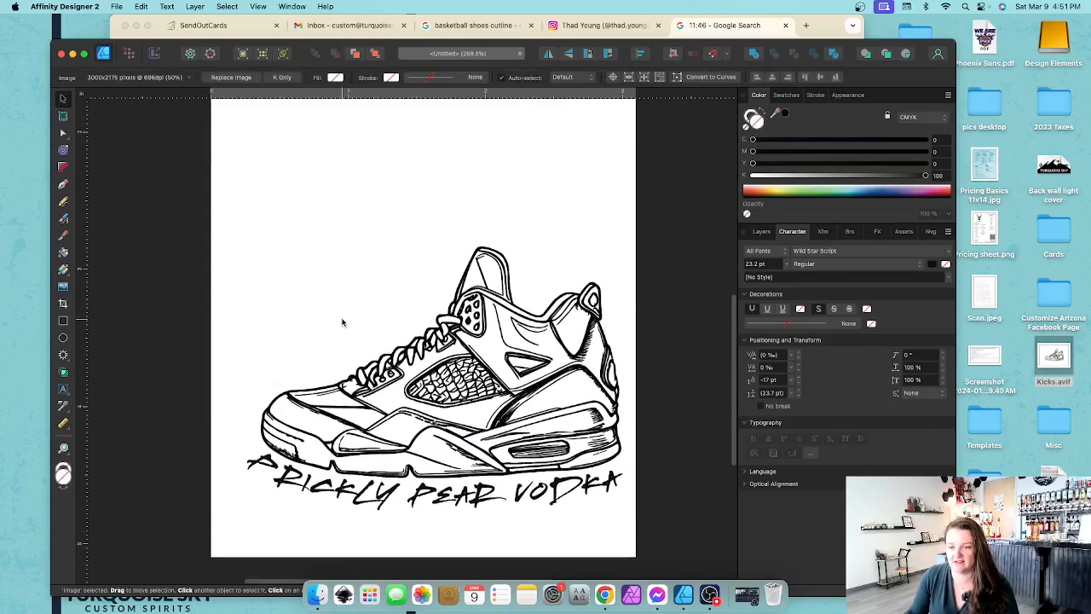
scroll(342, 322, down, 3)
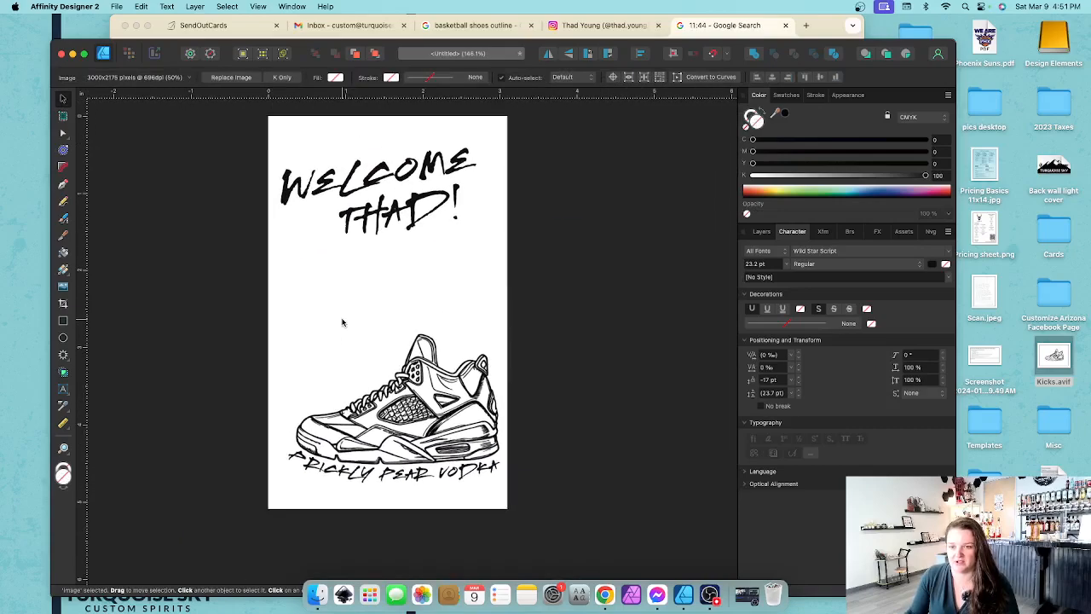
click(688, 460)
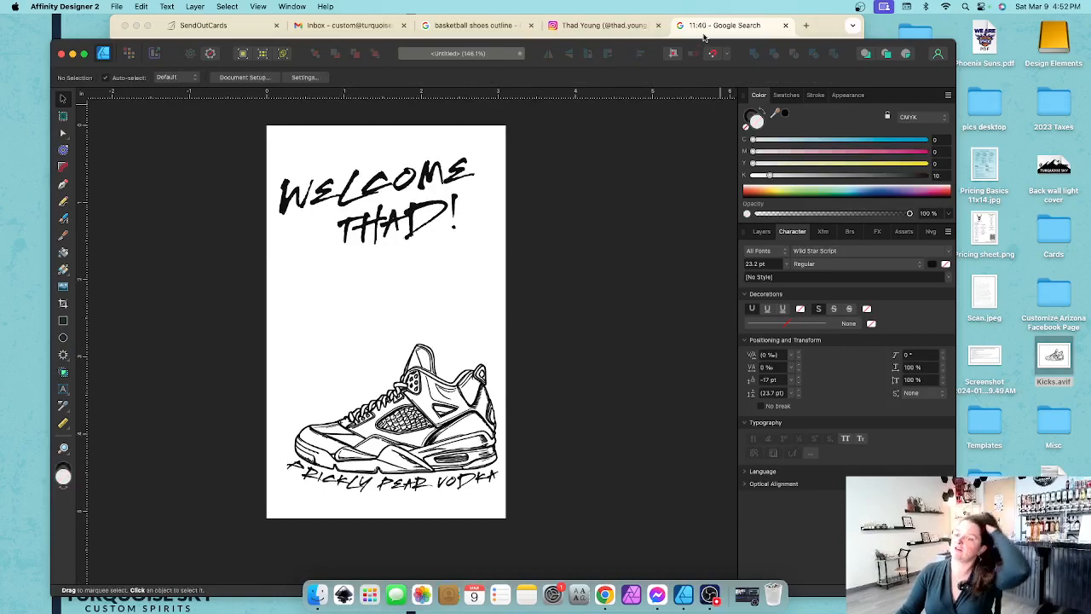
- Switch to Chrome, search for "suns colors hex" in a new tab, and copy the purple hex code #1D1160
click(600, 26)
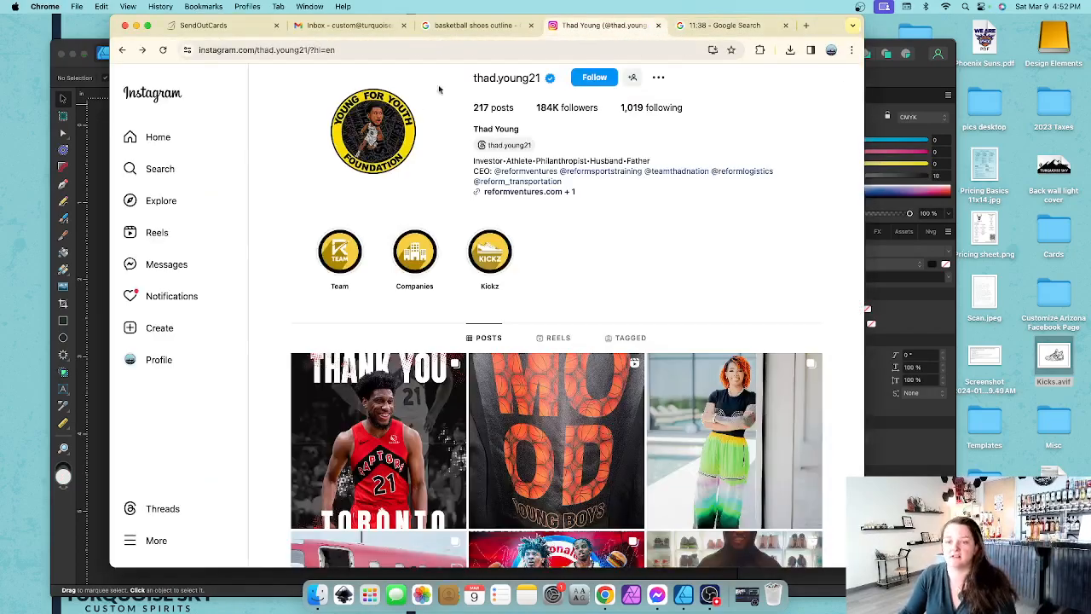
key(super+t)
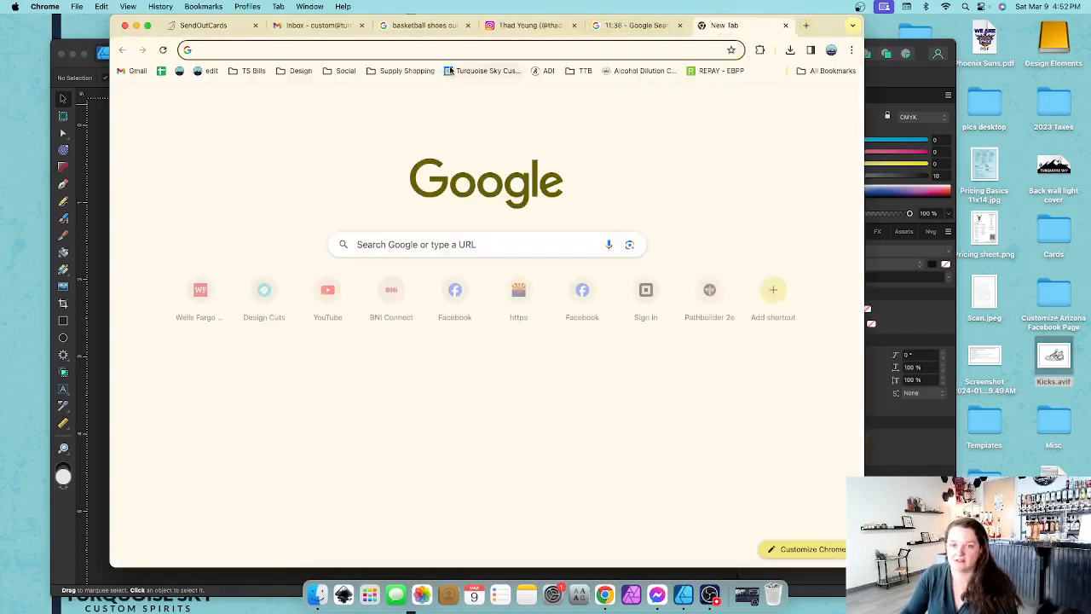
text(suns)
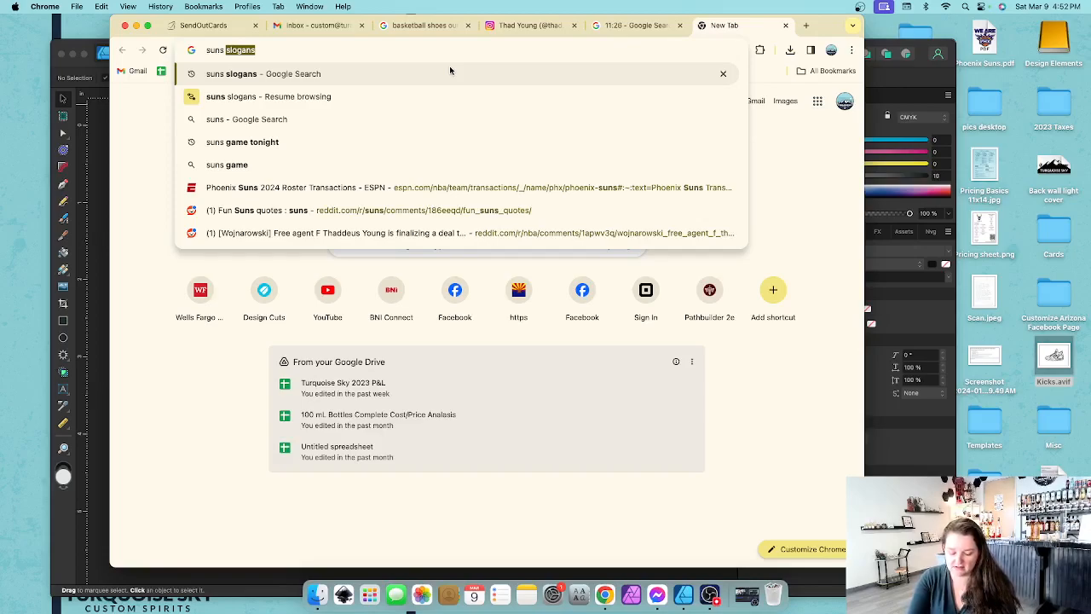
text(colors hex)
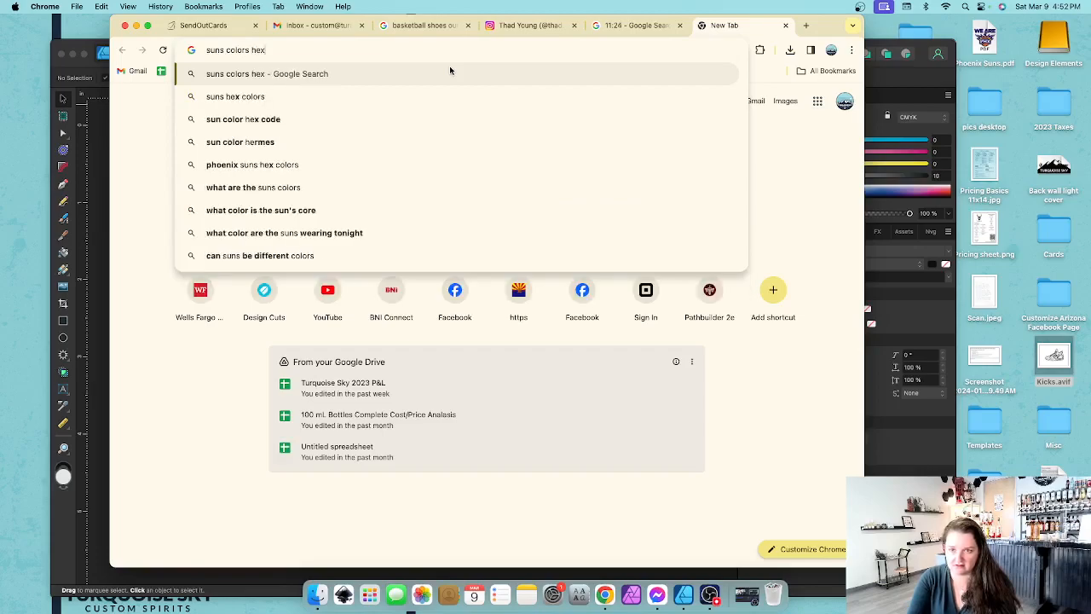
key(Return)
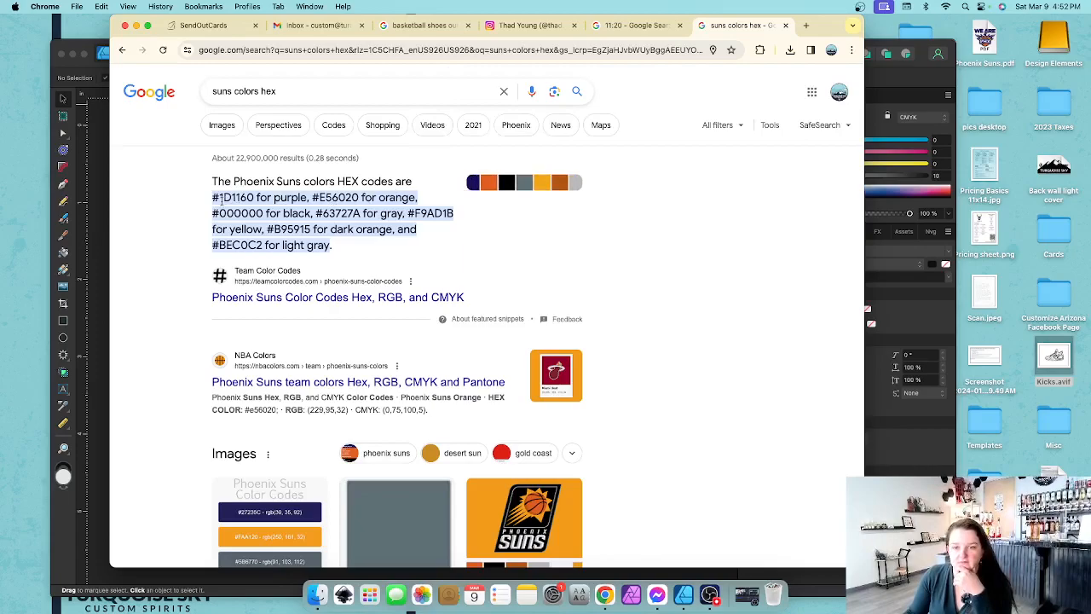
drag(254, 197, 213, 197)
key(super+c)
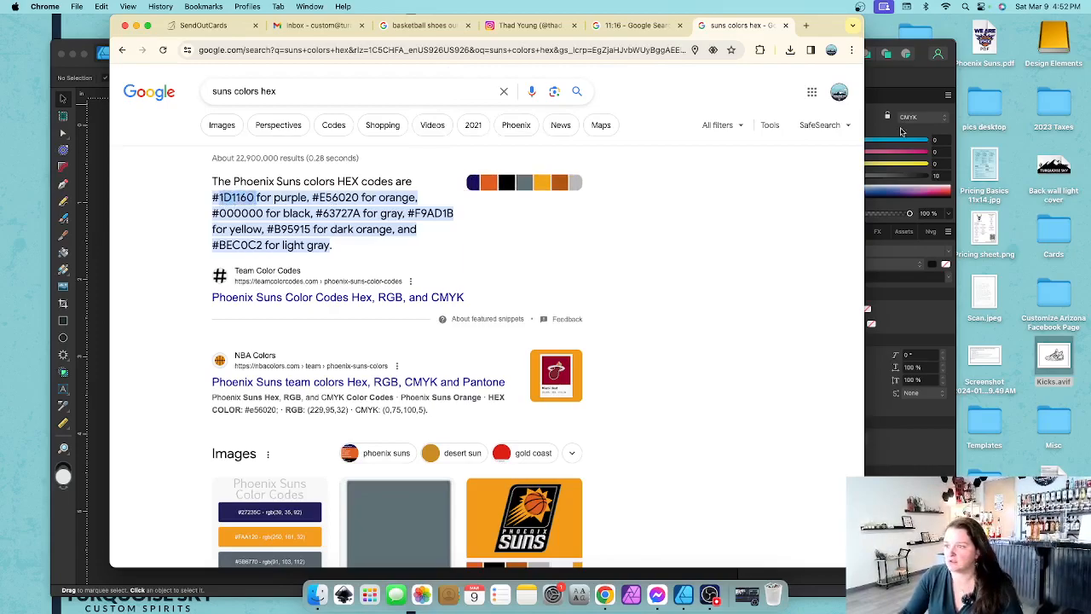
- In Affinity Designer, draw a small rectangle across the page's right edge and fill it with RGB hex colour 1D1160
click(876, 103)
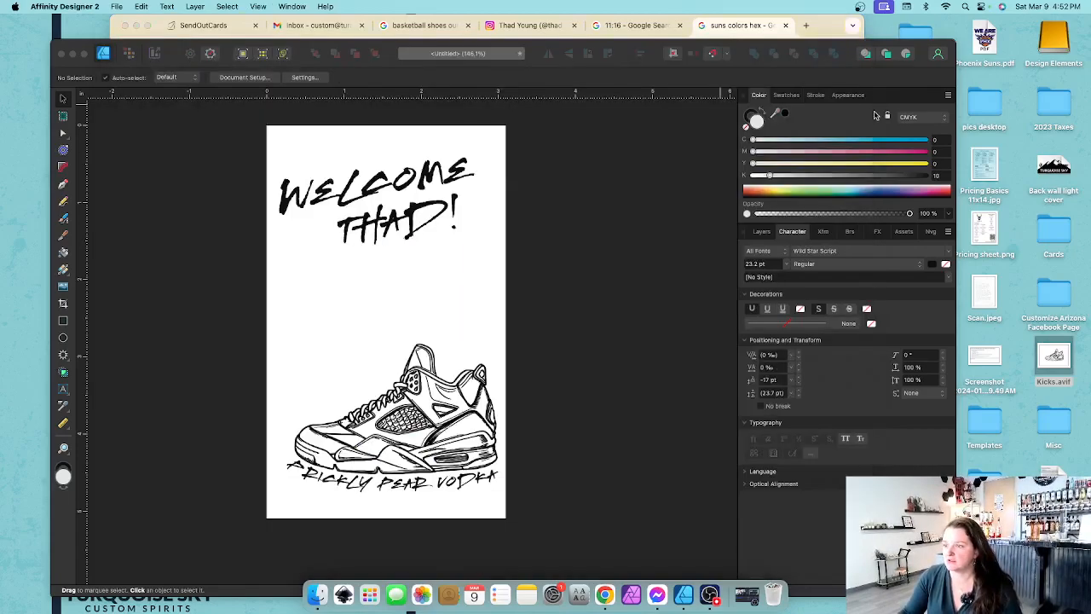
click(62, 321)
drag(471, 274, 524, 311)
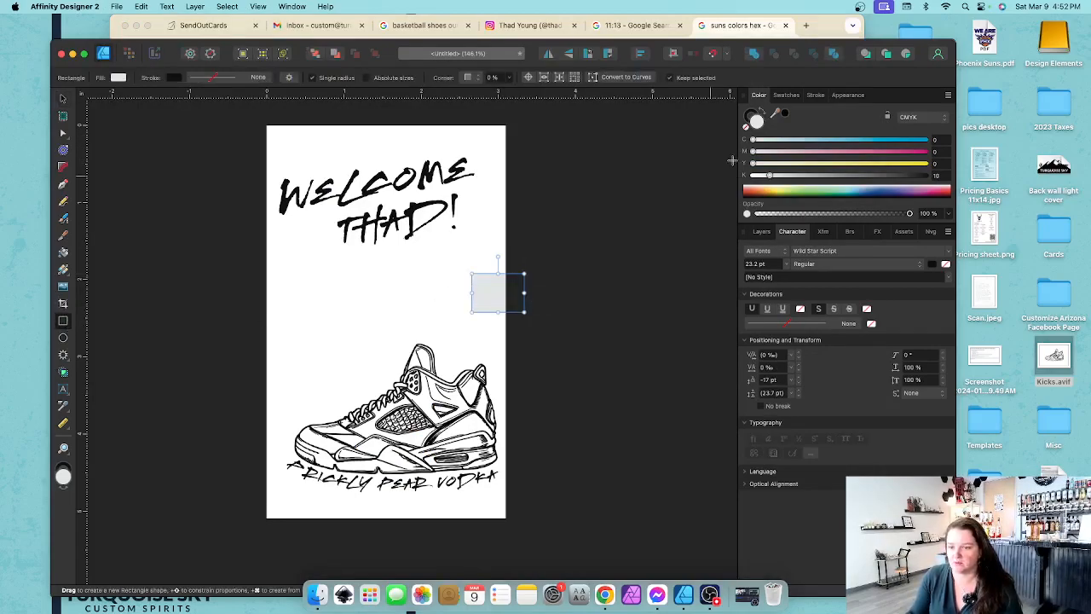
click(909, 119)
click(921, 104)
click(932, 175)
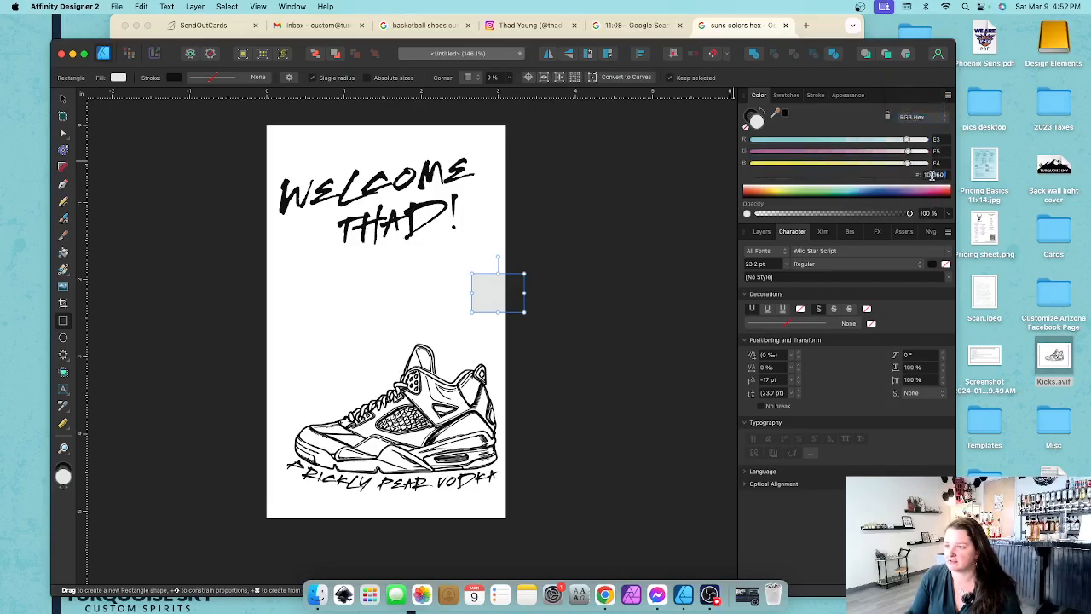
key(Return)
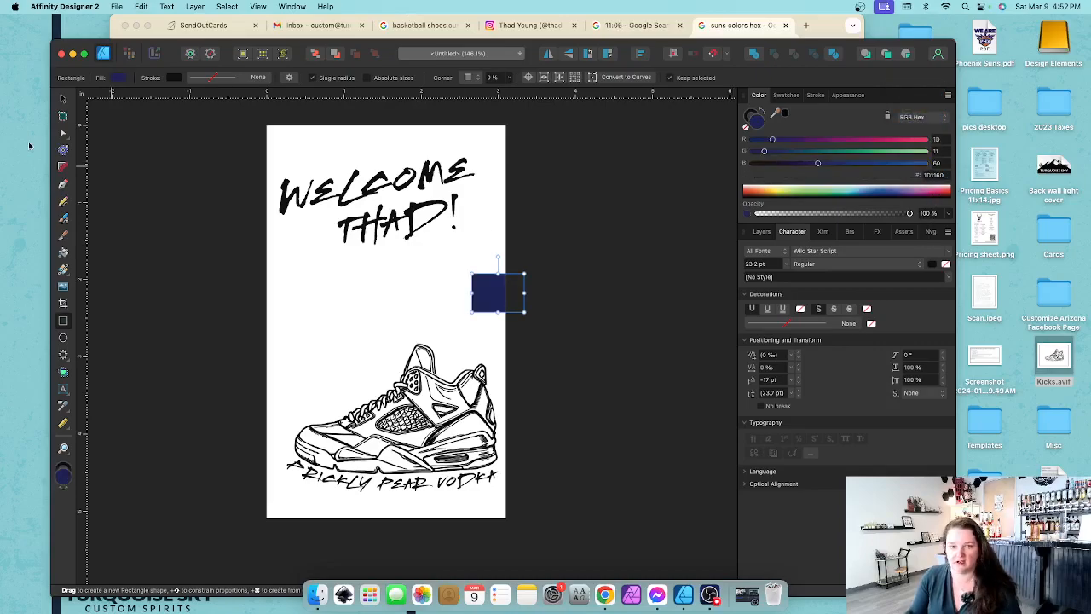
- Copy the Suns orange code from Chrome, duplicate the purple rectangle just below itself, and fill the copy with E56020
click(740, 27)
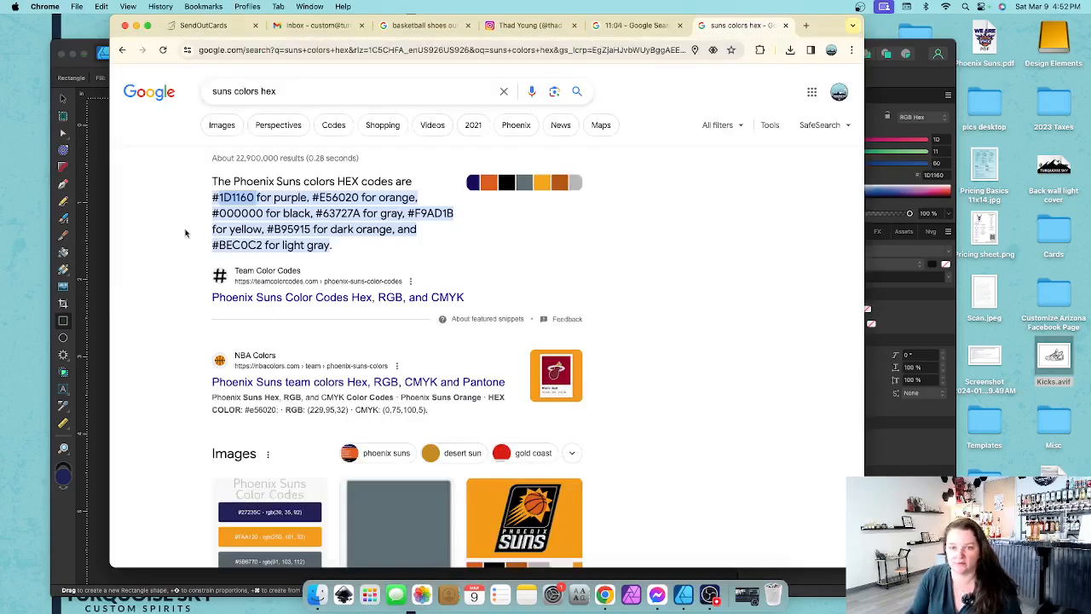
drag(320, 197, 357, 197)
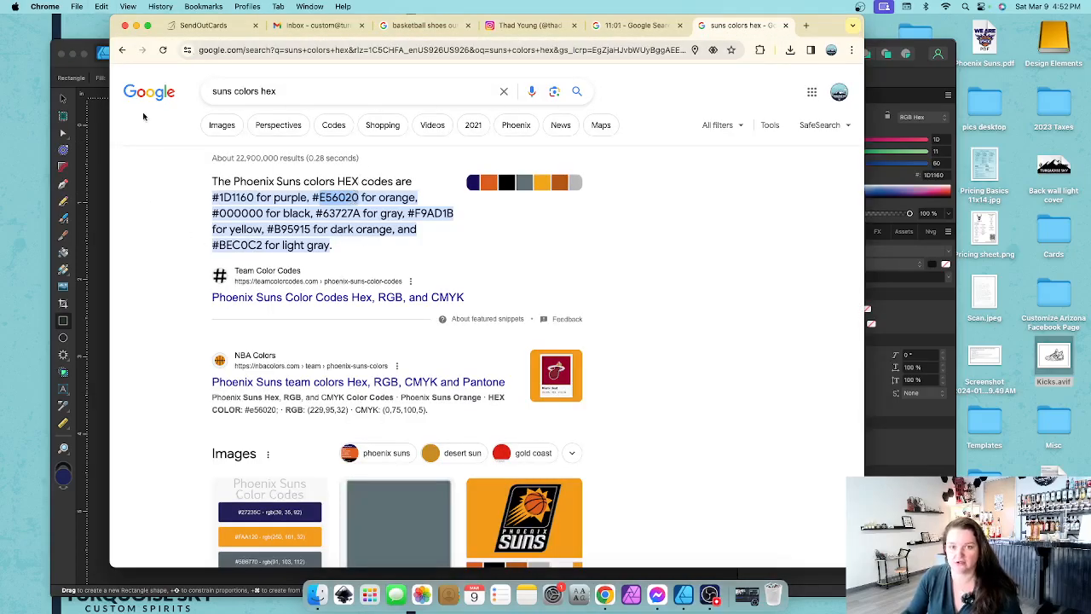
click(94, 206)
click(63, 99)
drag(489, 293, 494, 331)
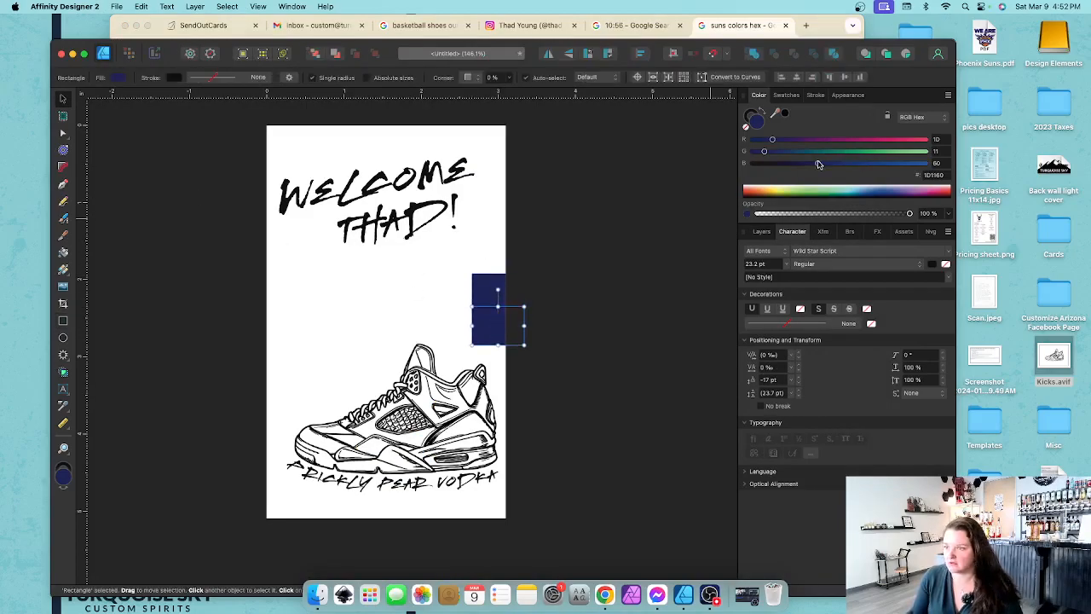
click(934, 175)
text(E56020)
key(Return)
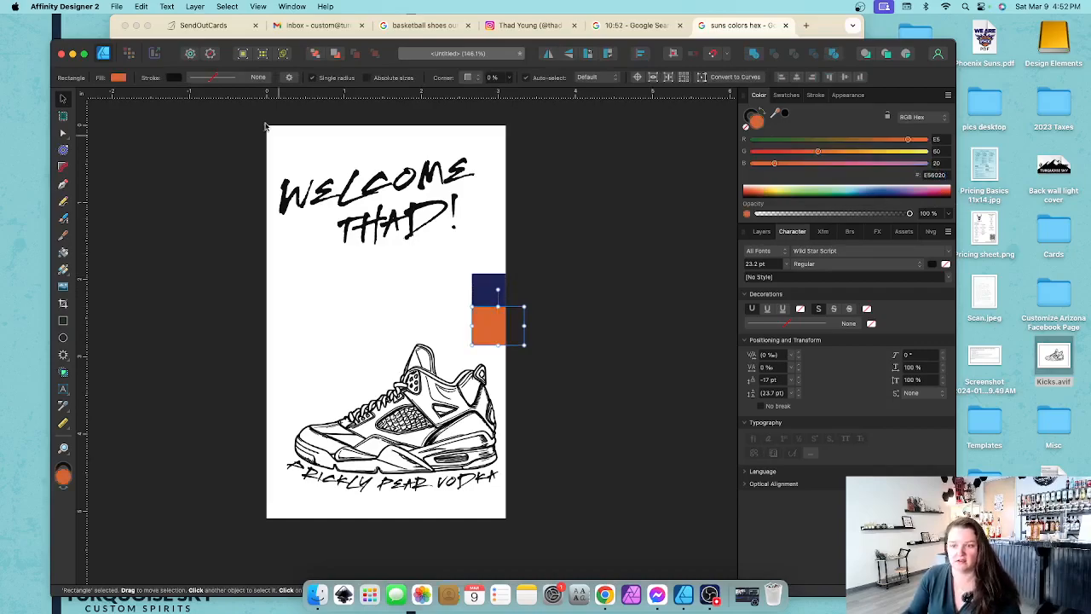
- Copy the Suns yellow code from Chrome, duplicate the orange rectangle just below itself, and fill the copy with F9AD1B
click(597, 38)
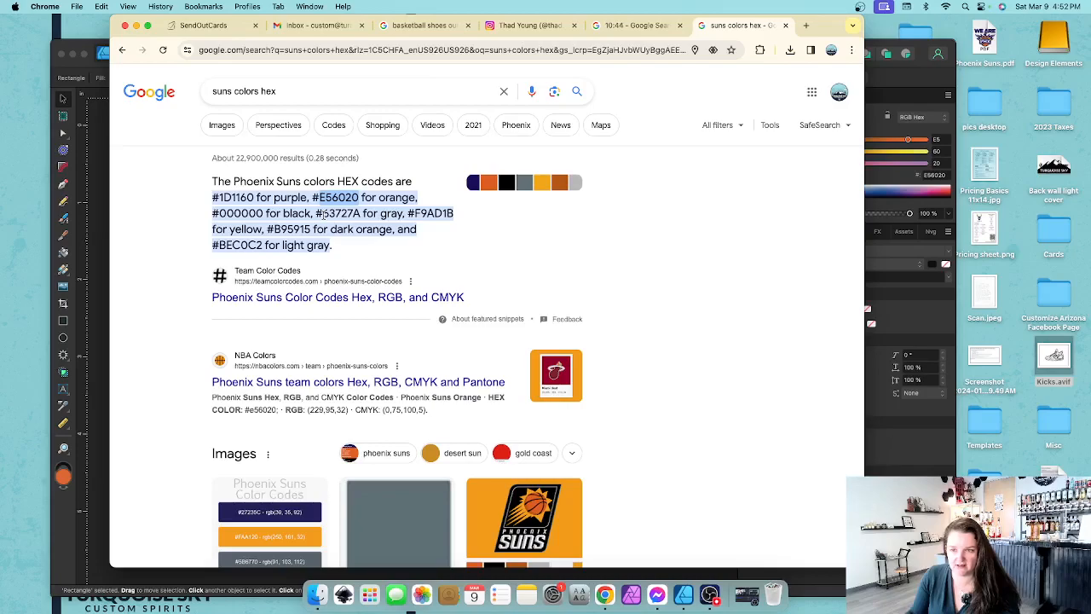
drag(413, 214, 455, 219)
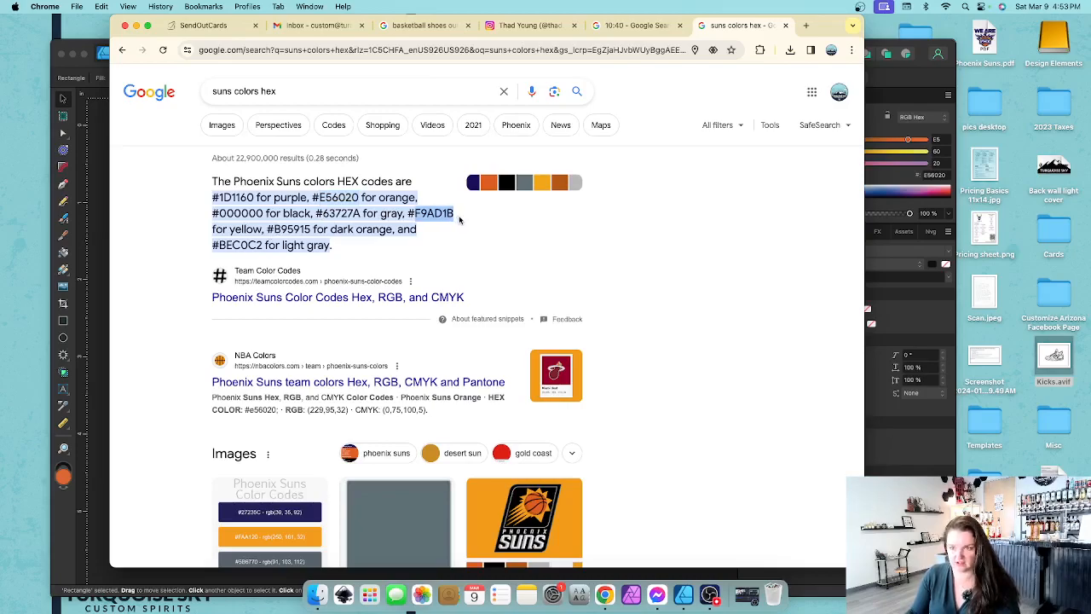
click(97, 249)
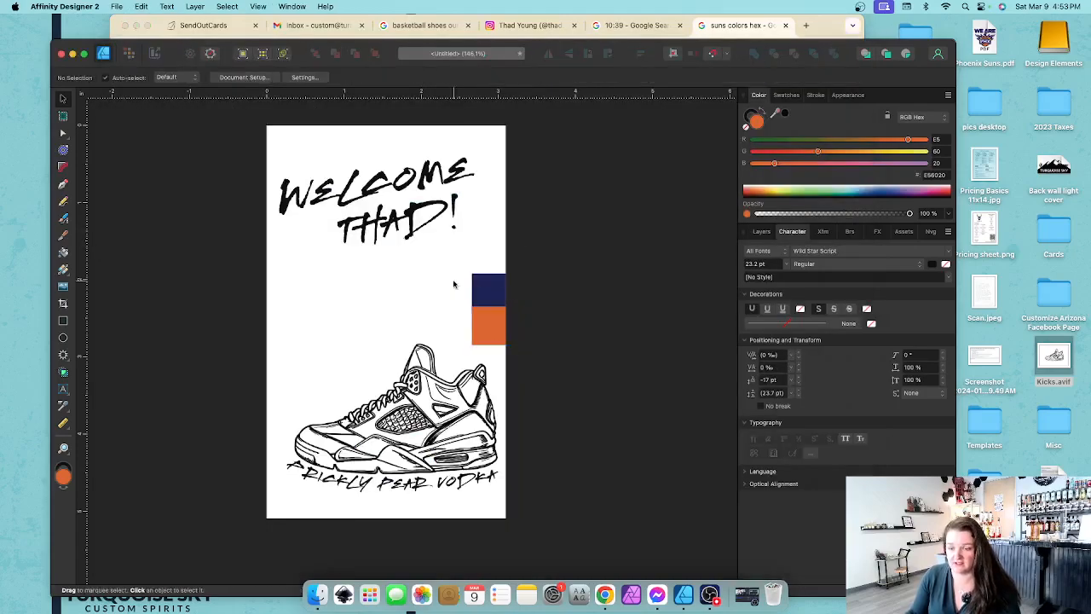
drag(499, 327, 499, 364)
click(936, 176)
key(ctrl+v)
key(Return)
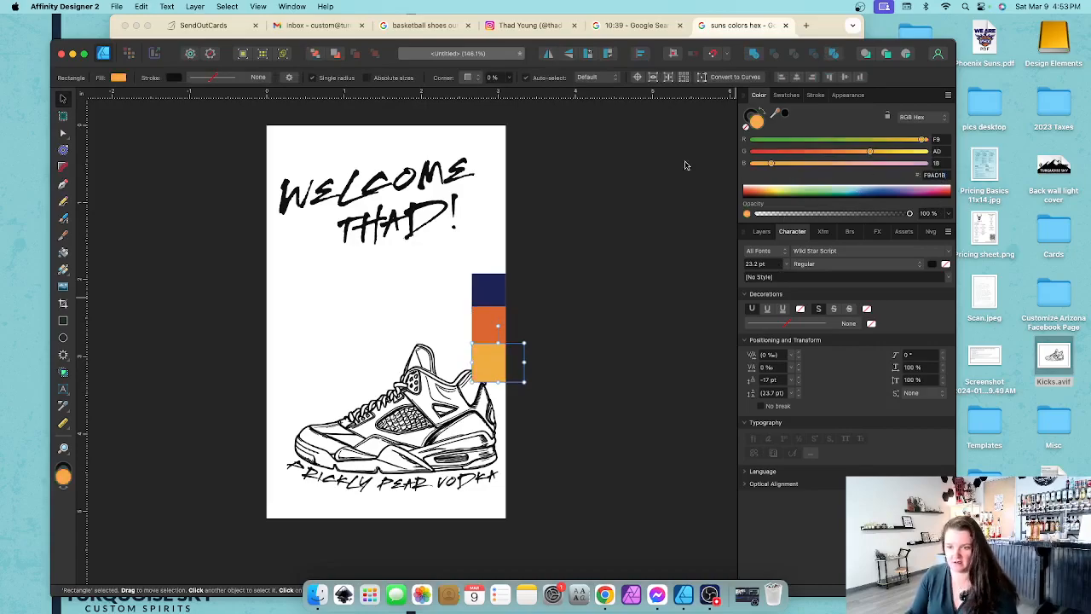
- Move the three colour swatch rectangles together up the page, clear of the sneaker, and deselect them
drag(604, 403, 461, 287)
drag(501, 318, 501, 273)
click(619, 344)
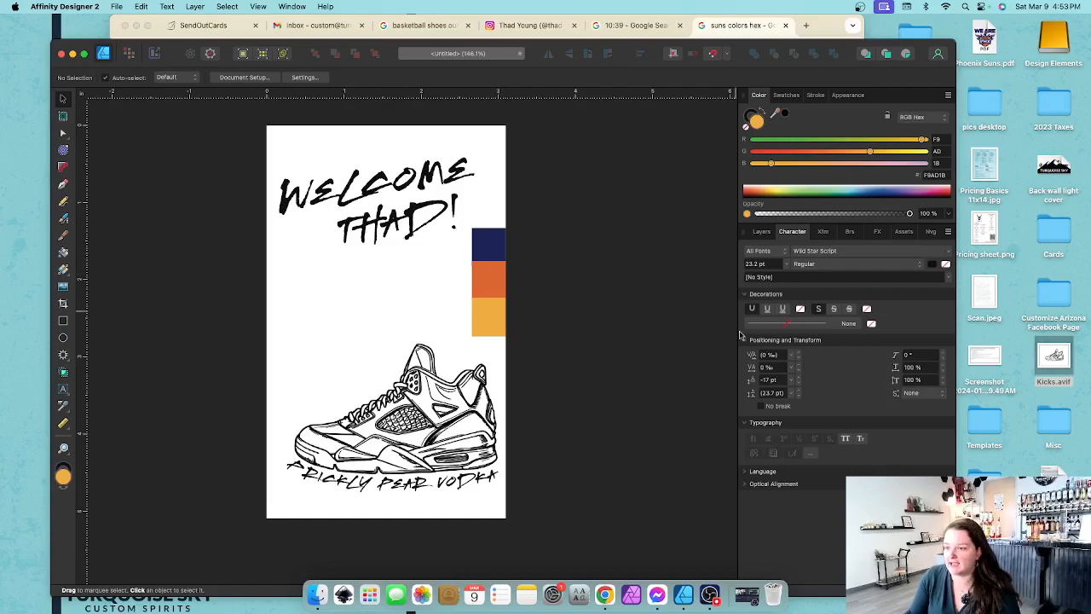
- Open the Design Elements drive in Finder, search for "splash", and open the Splashes folder
click(1054, 45)
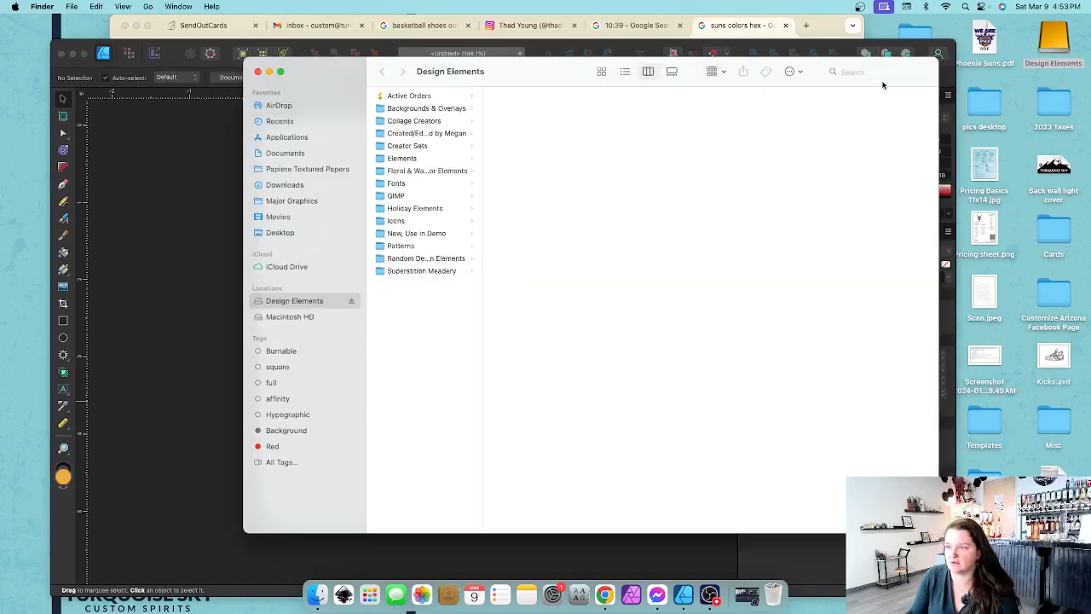
click(877, 72)
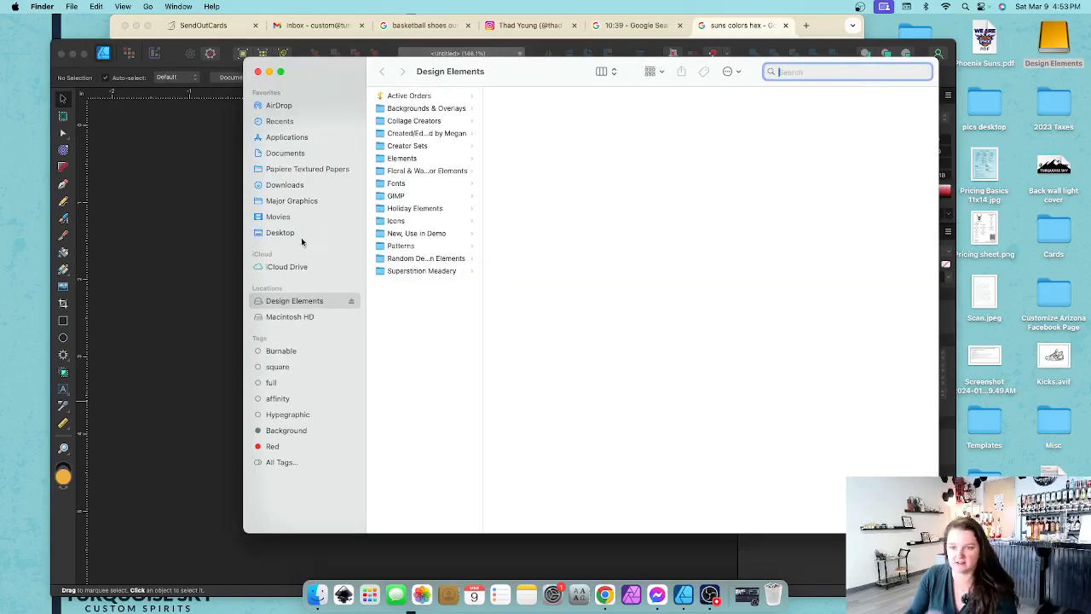
text(splash)
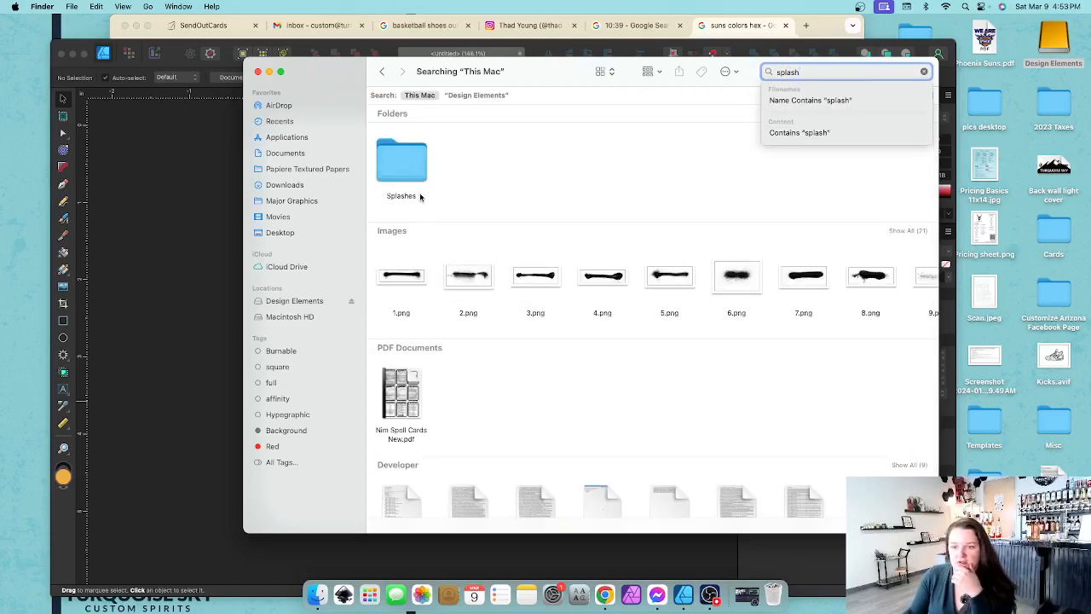
click(409, 172)
double_click(410, 172)
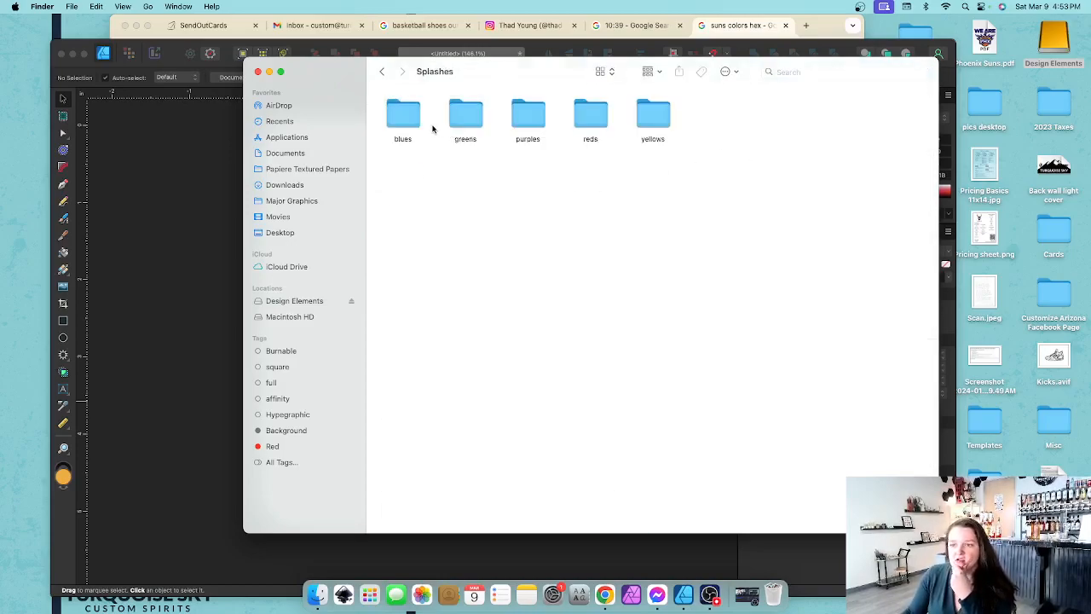
- Look through the blues folder inside Splashes and return to the "splash" search results
double_click(415, 120)
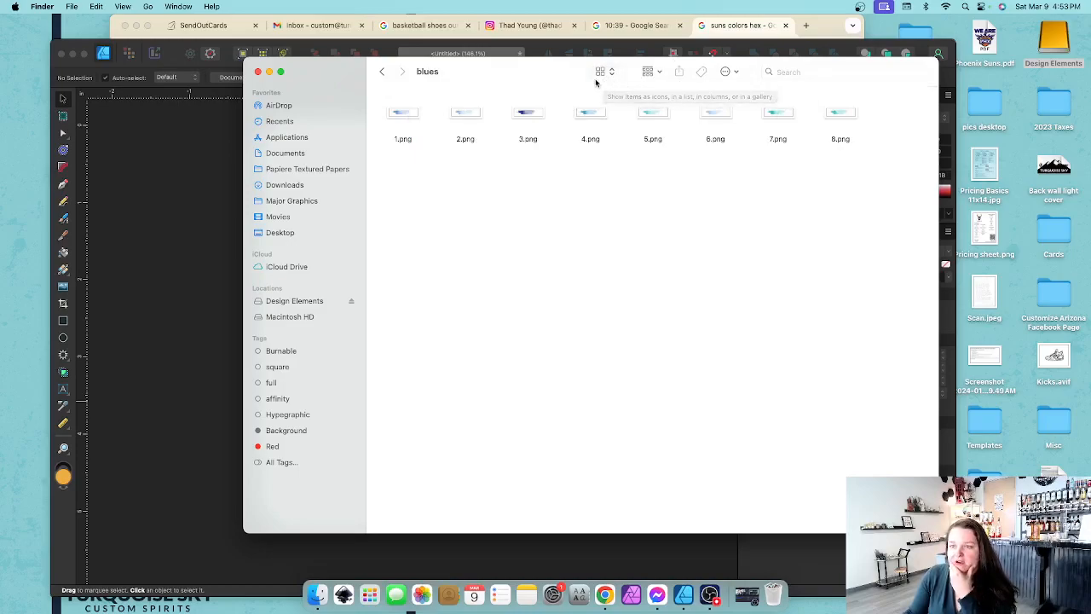
click(382, 72)
click(382, 73)
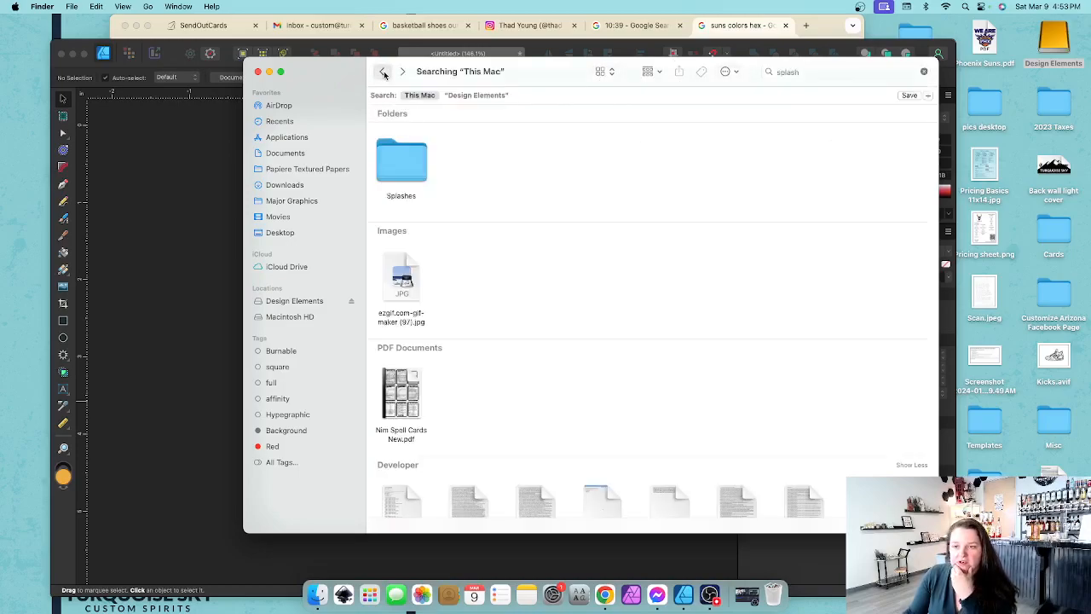
- Search Finder for "splatter" and open the Ai folder inside Splatter Elements
click(821, 72)
text(splatter)
key(Return)
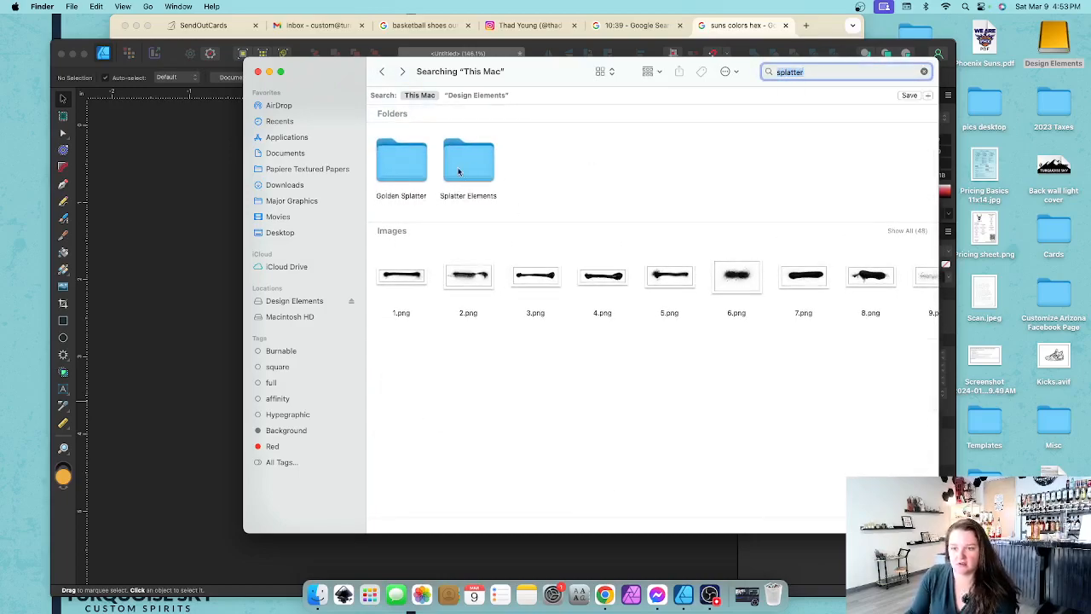
click(460, 172)
double_click(460, 170)
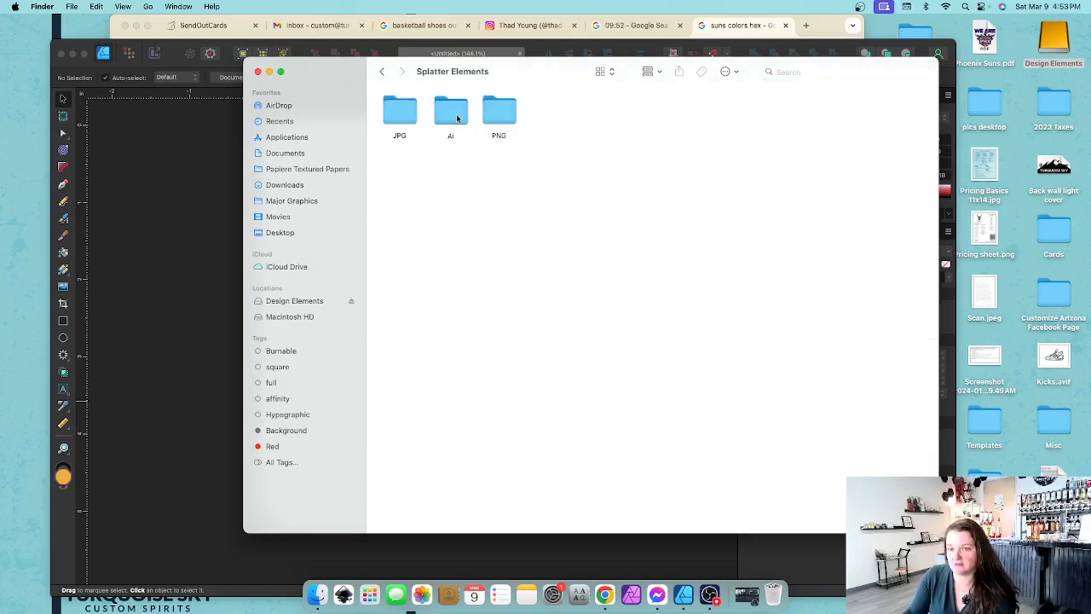
click(450, 118)
click(508, 118)
double_click(442, 118)
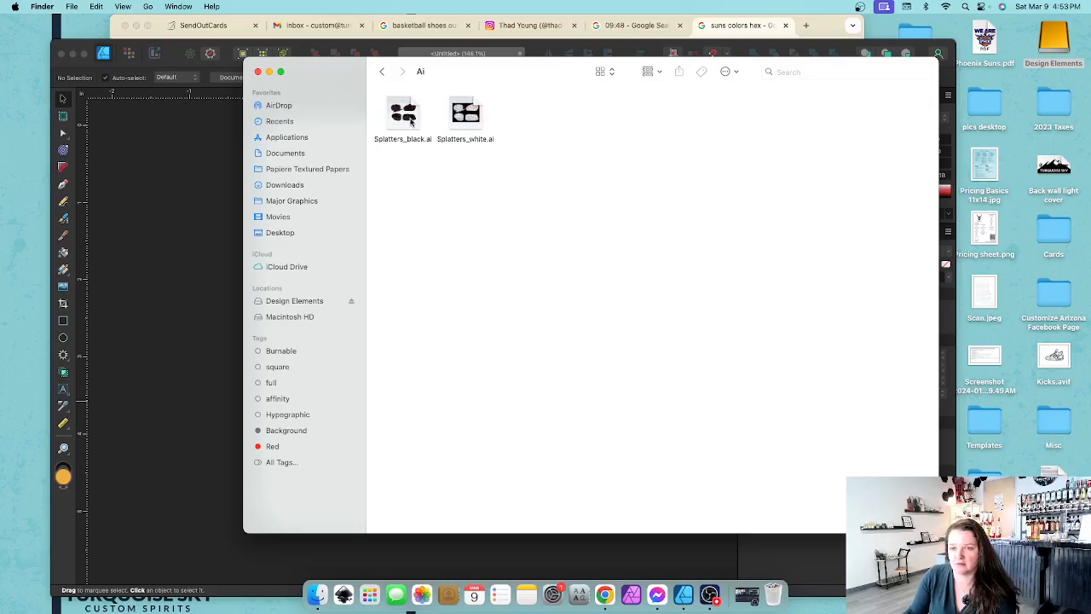
- Open Splatters_black.ai in Affinity Designer at 300 DPI, view its splatter shapes, and close the document
drag(411, 121, 195, 223)
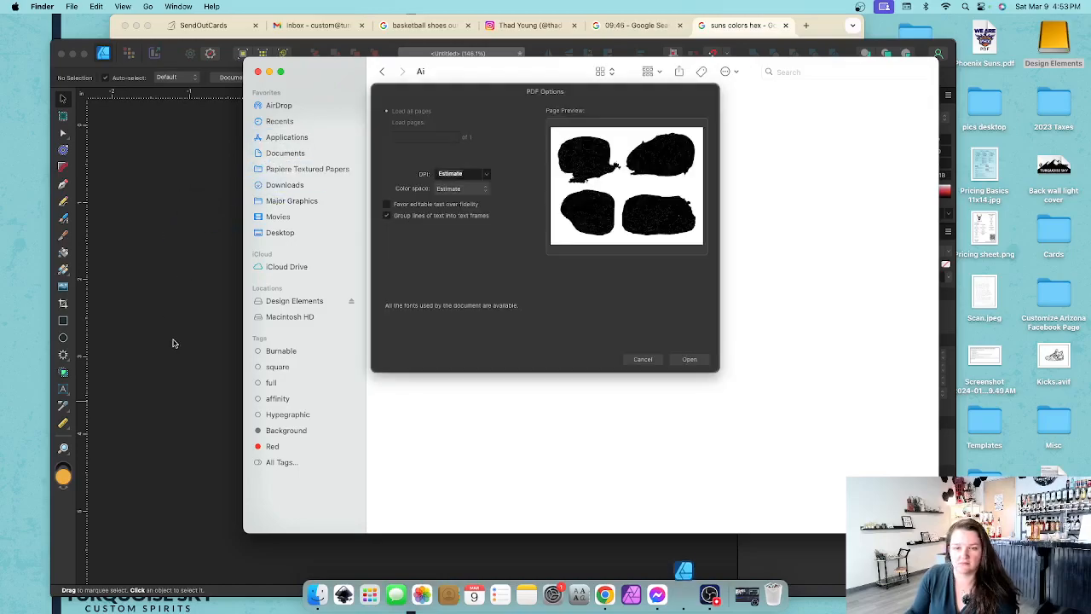
click(467, 174)
text(300)
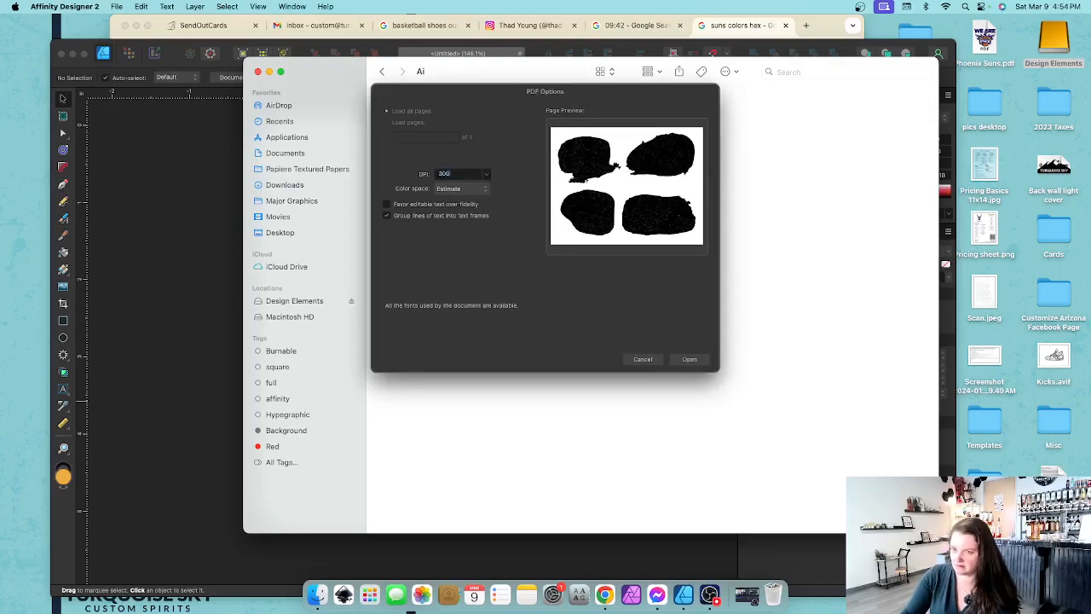
key(Return)
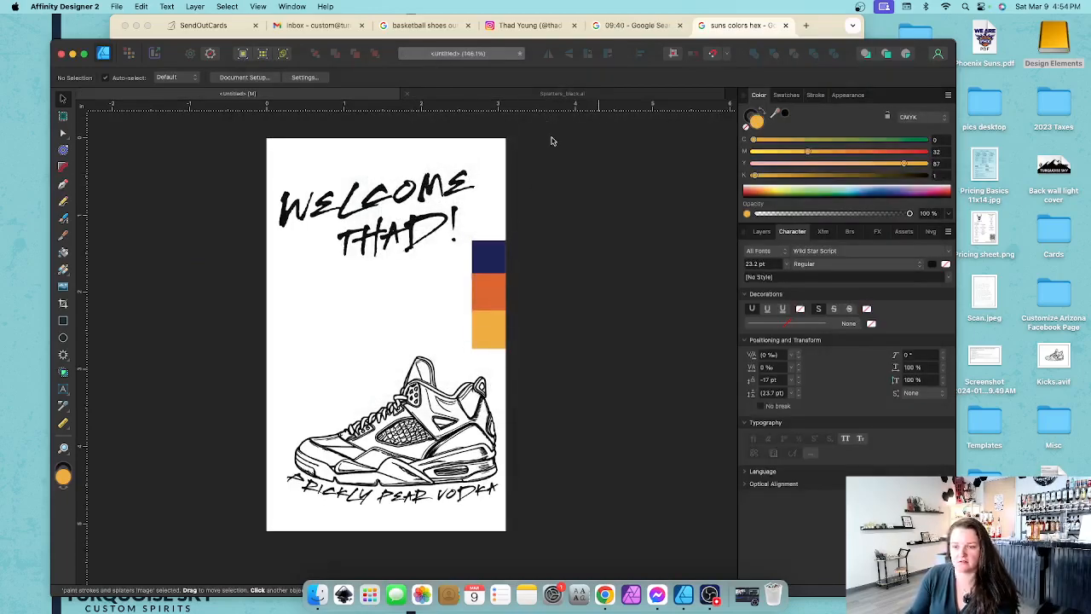
scroll(486, 344, down, 3)
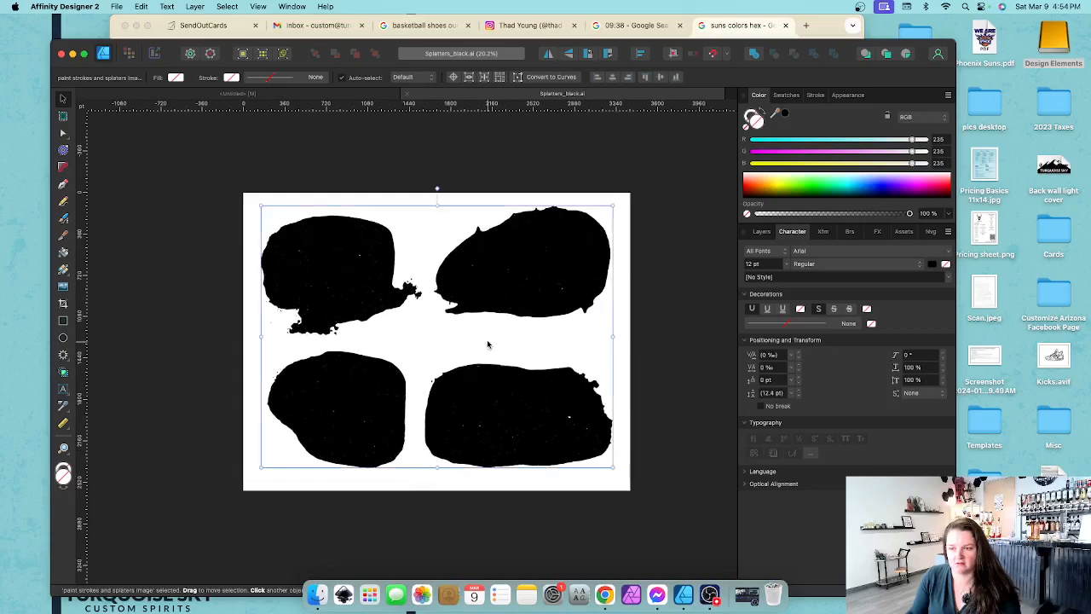
click(411, 96)
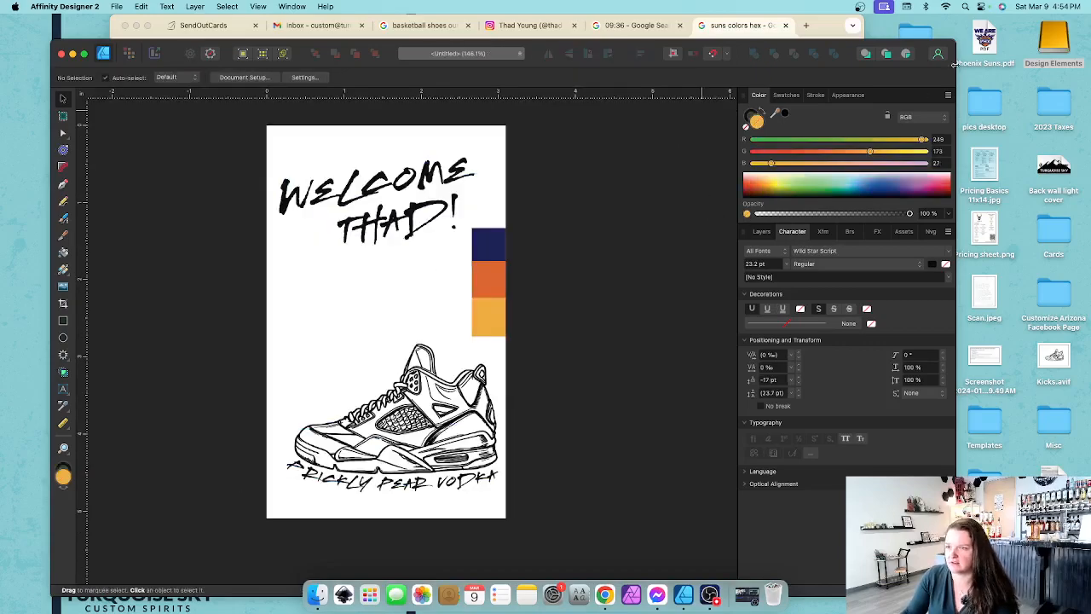
- Return to Finder and browse the Floral & Watercolor Elements folder on the Design Elements drive for splash artwork
drag(848, 49, 853, 98)
click(754, 68)
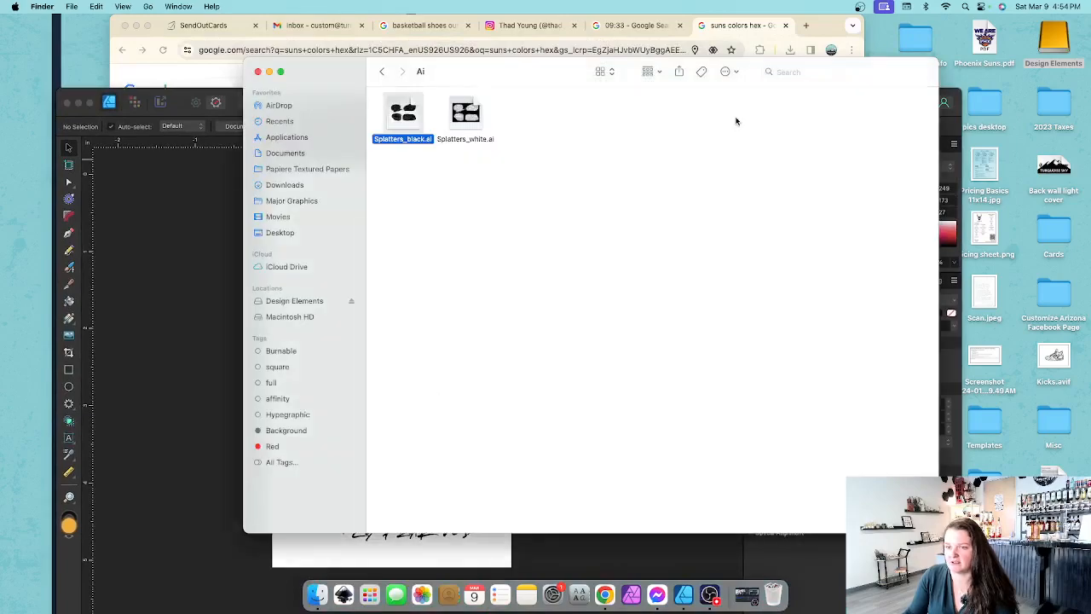
click(380, 73)
click(380, 73)
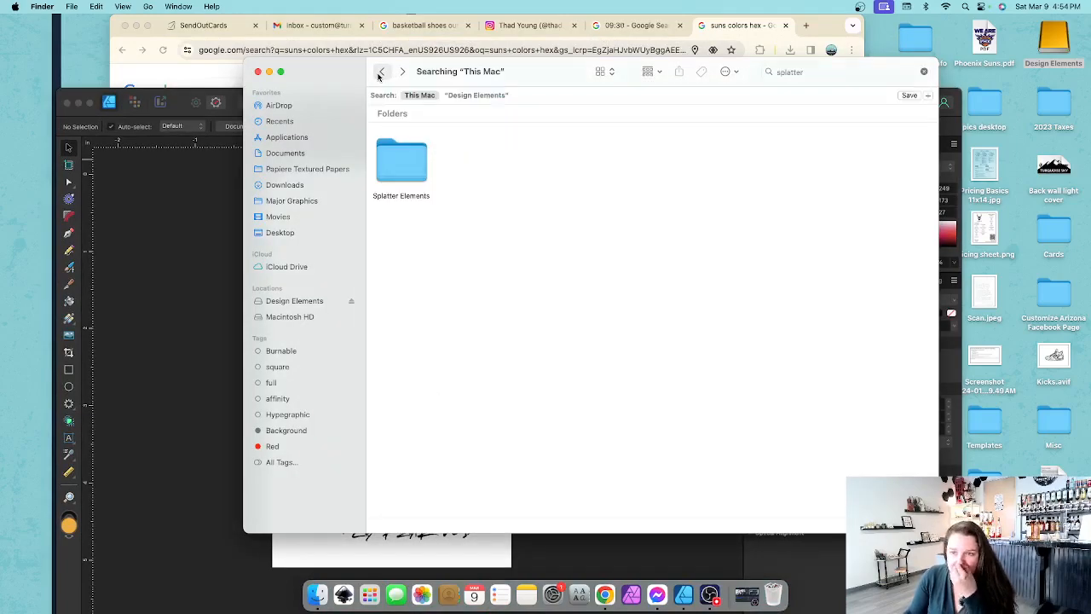
click(380, 74)
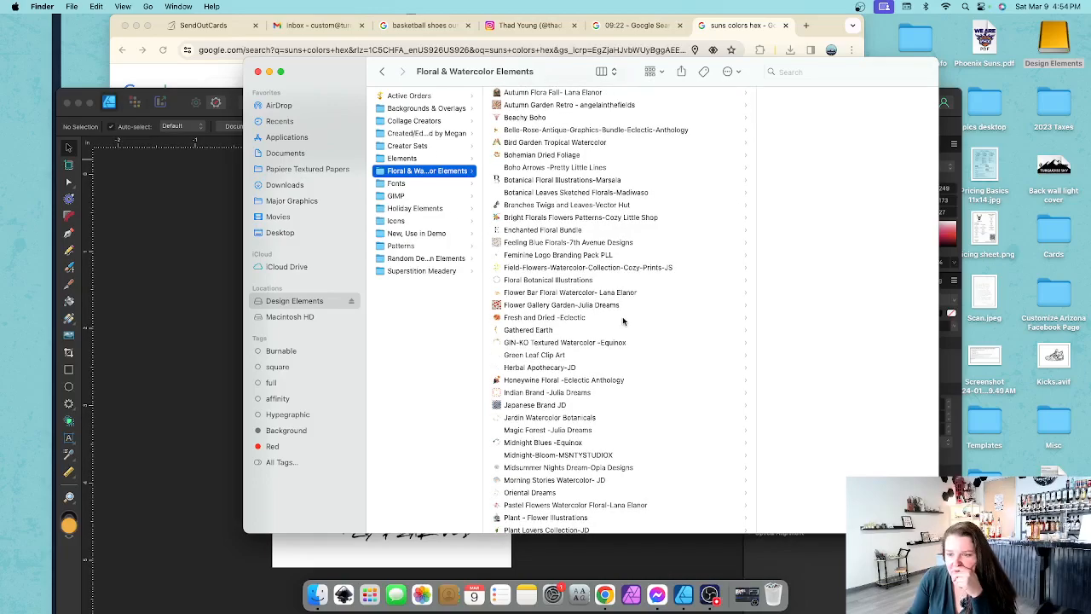
scroll(623, 322, down, 5)
scroll(625, 321, down, 5)
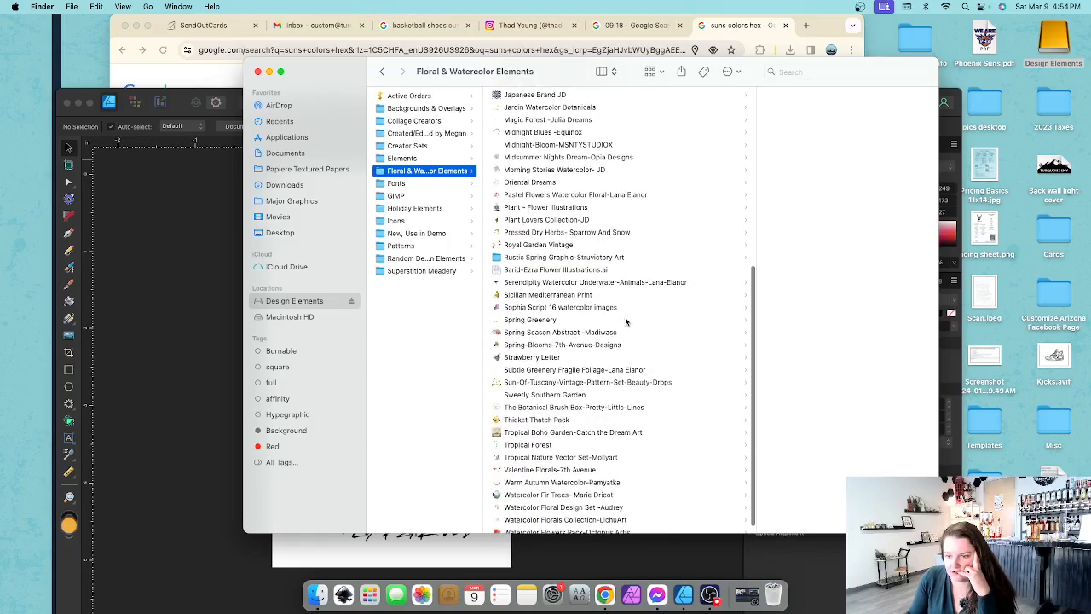
scroll(644, 366, down, 1)
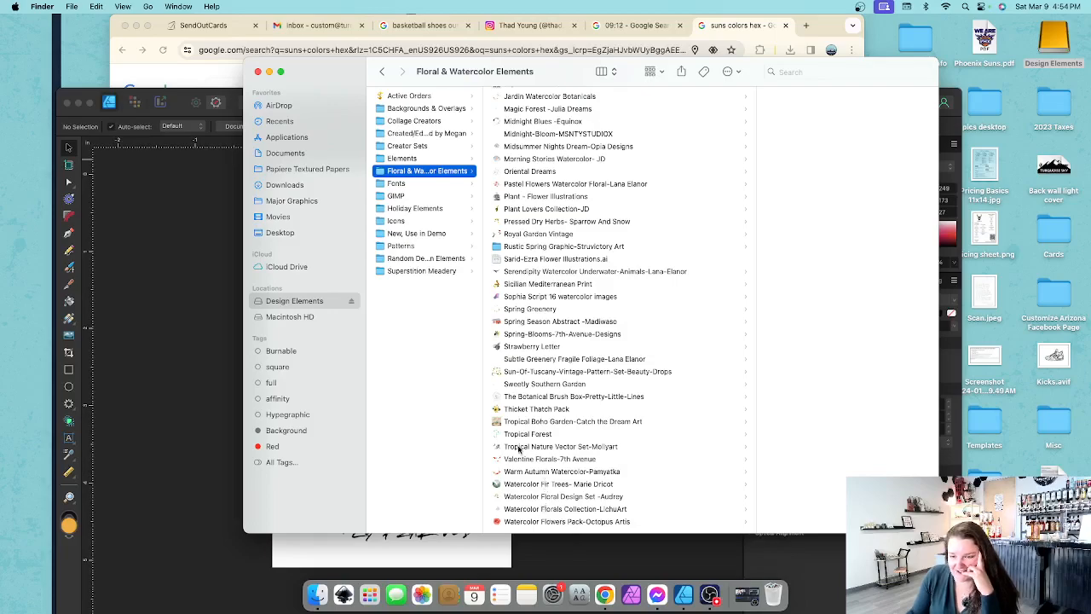
scroll(516, 450, up, 3)
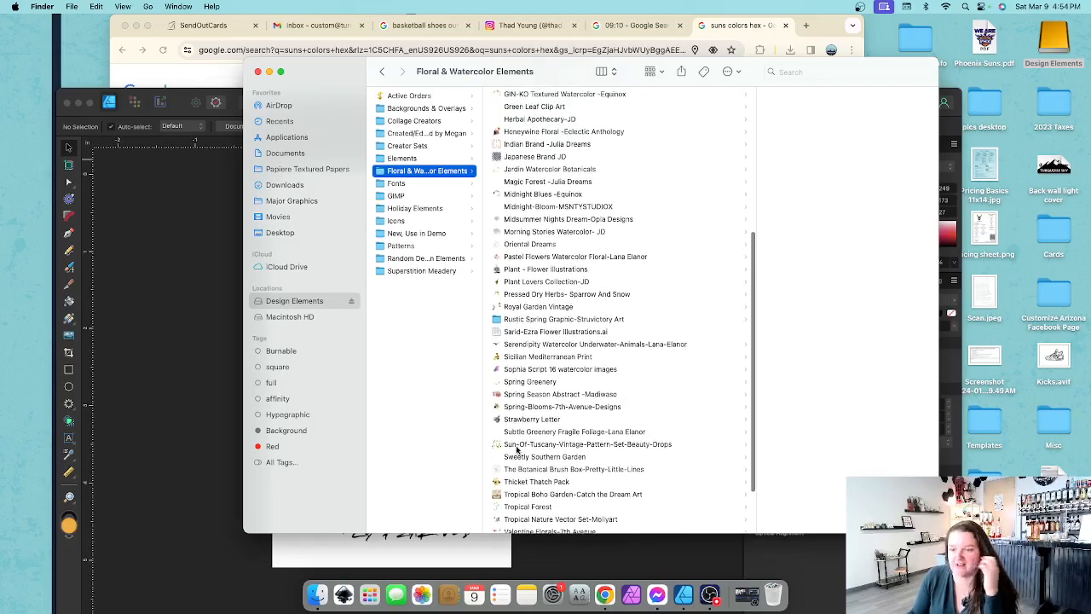
scroll(535, 423, up, 5)
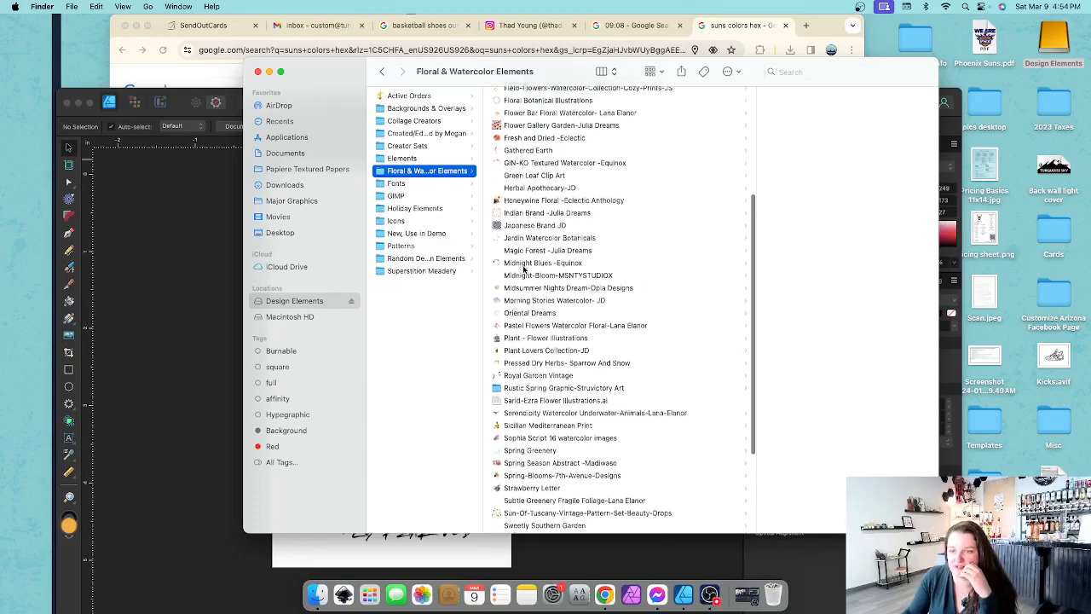
- Browse the Elements and Creator Sets folders for splash artwork, and recheck Floral & Watercolor Elements
click(415, 158)
drag(598, 216, 730, 219)
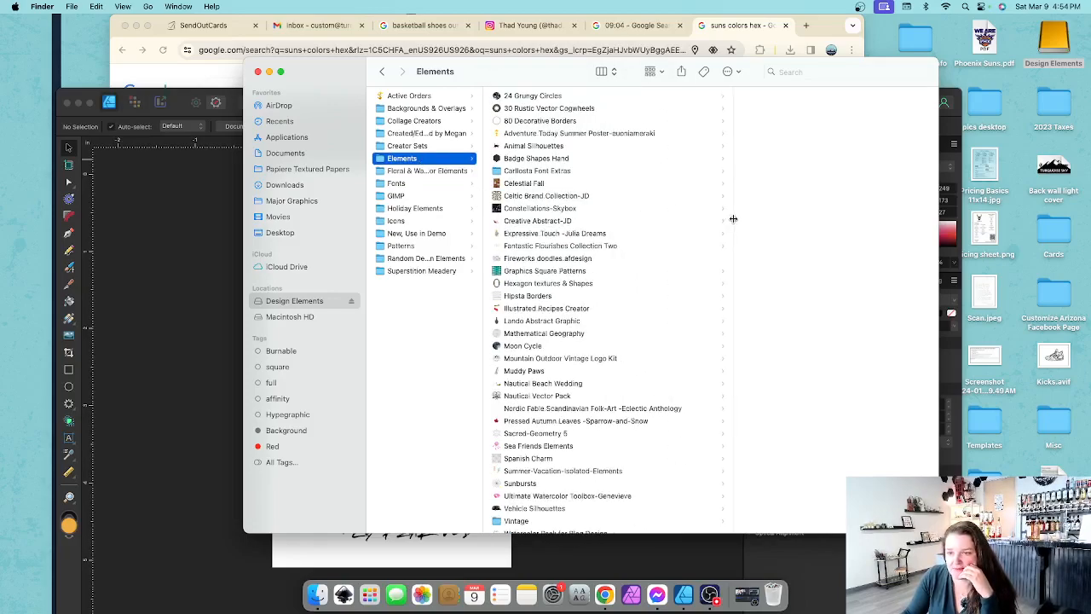
scroll(656, 354, down, 1)
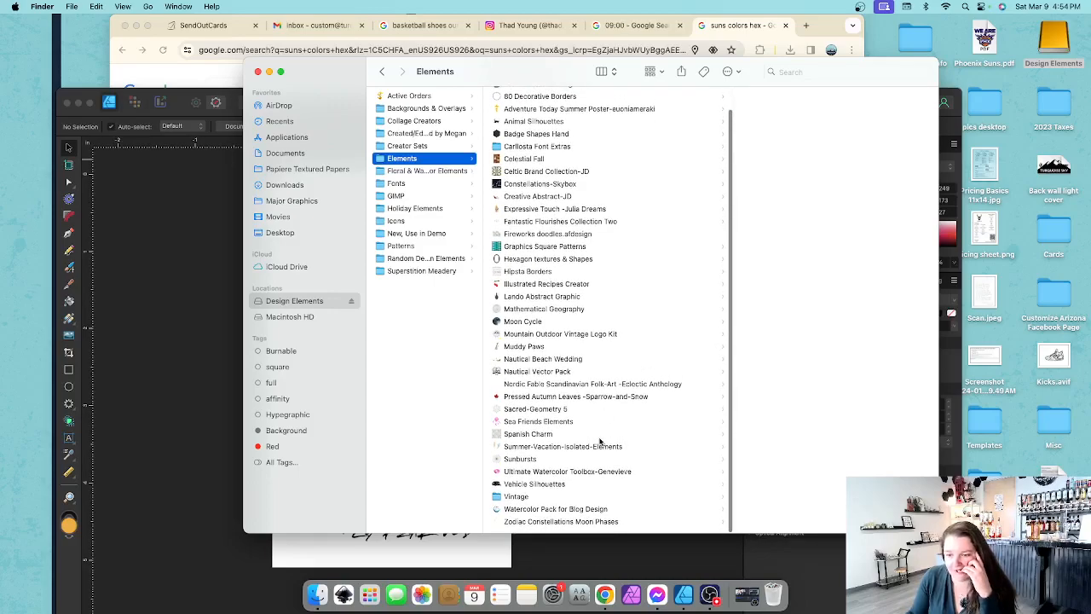
click(409, 146)
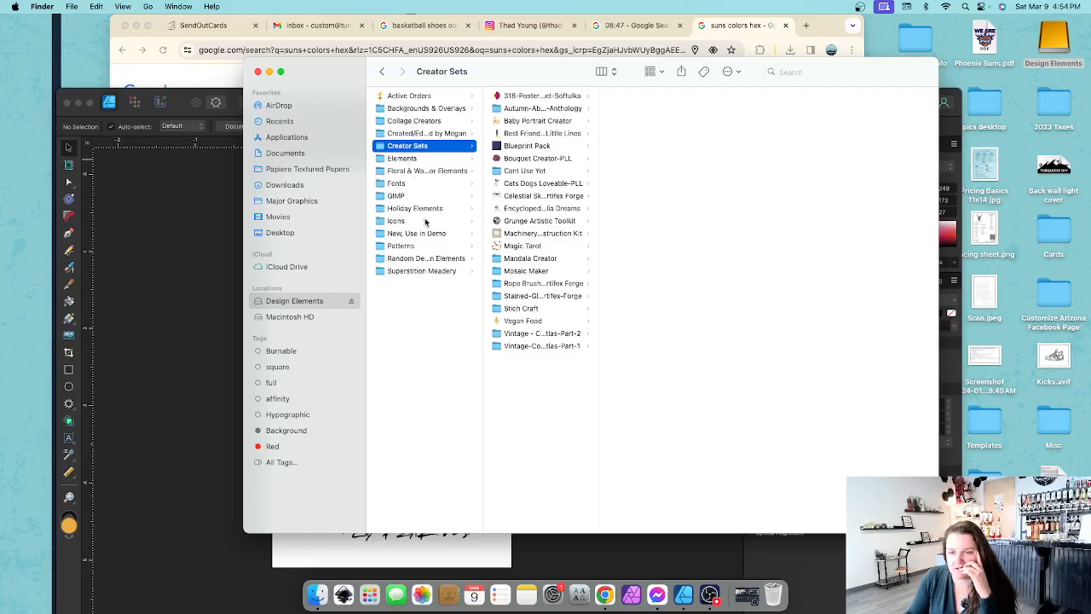
click(417, 171)
drag(599, 223, 819, 226)
scroll(656, 251, down, 5)
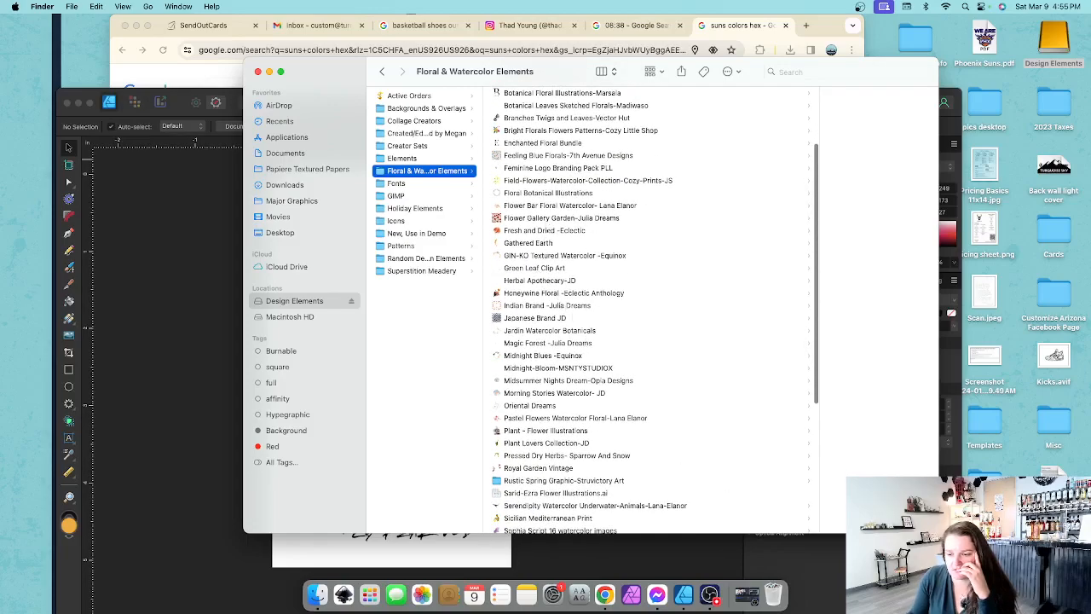
click(746, 594)
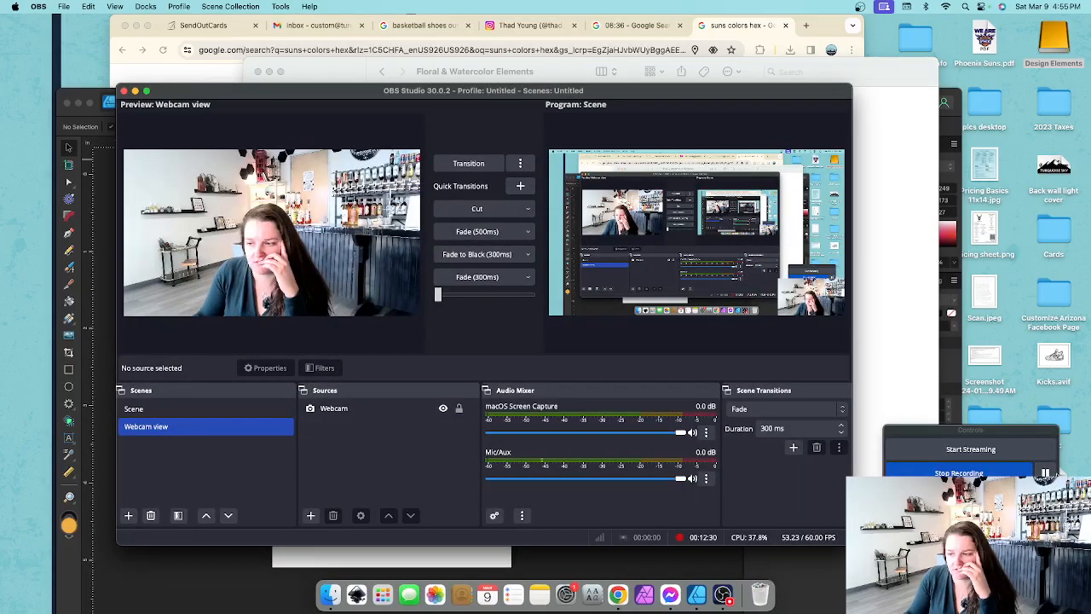
click(1047, 472)
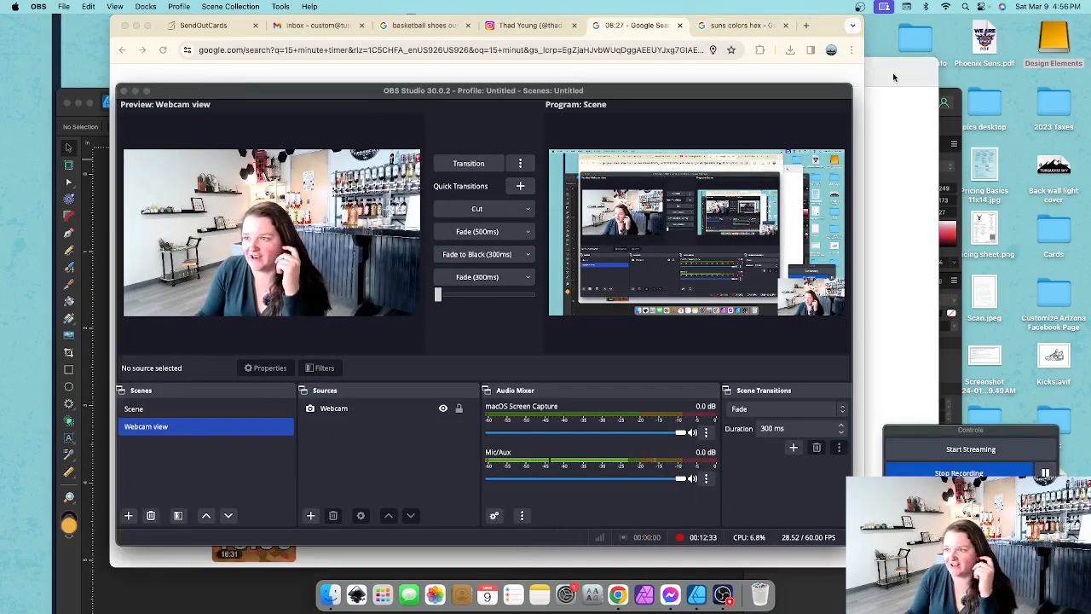
- In Finder, open the Blobs & Strokes folder of Watercolor Pack for Blog Design within Elements
click(894, 77)
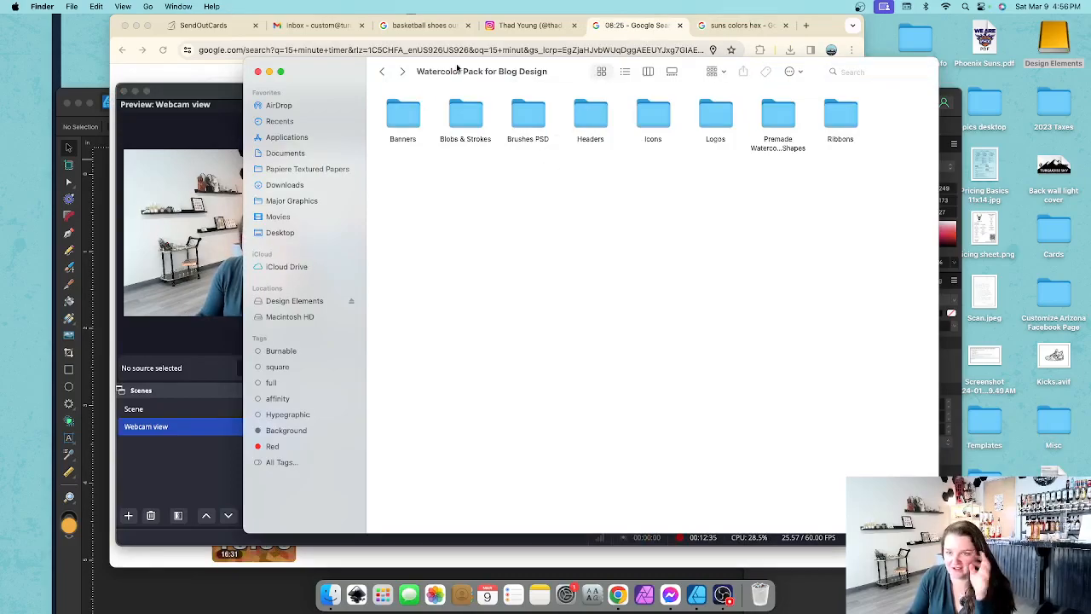
click(381, 71)
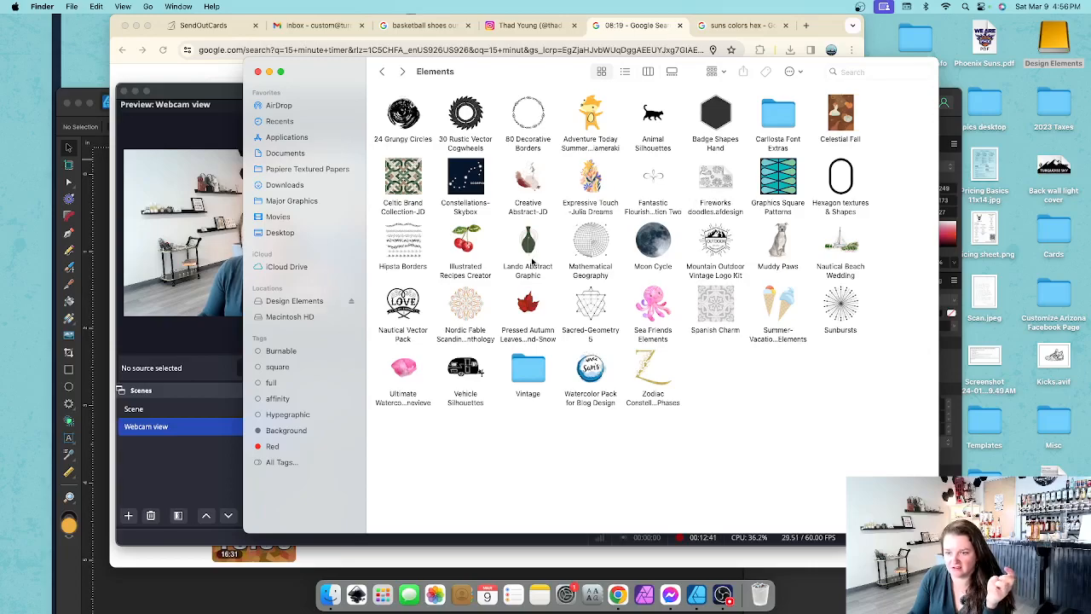
double_click(591, 367)
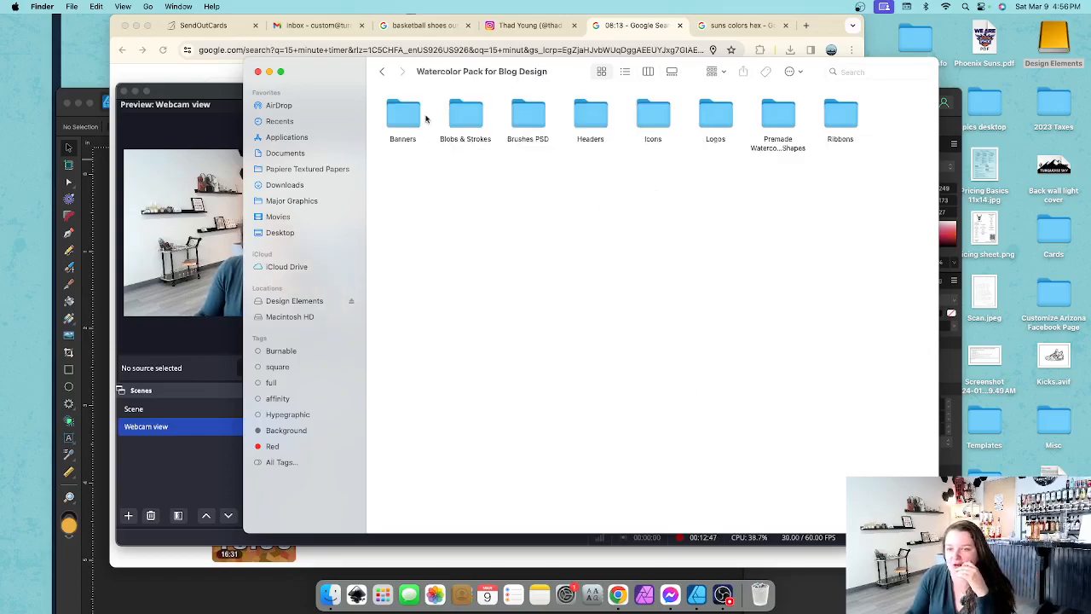
double_click(466, 117)
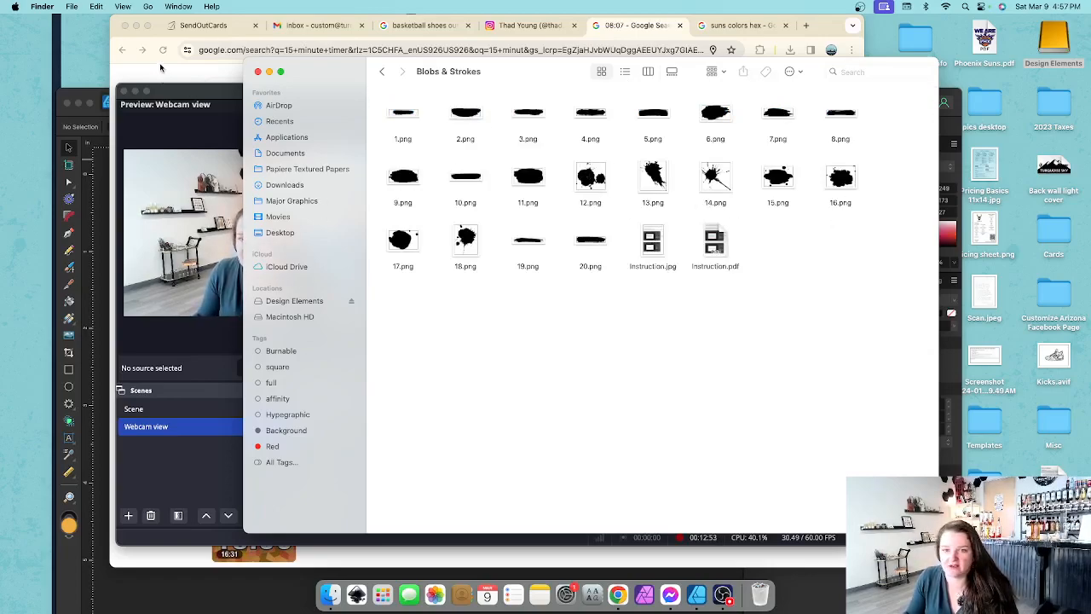
- Arrange the Affinity Designer and Finder windows so the sneaker page and the Blobs & Strokes files are both accessible
click(98, 98)
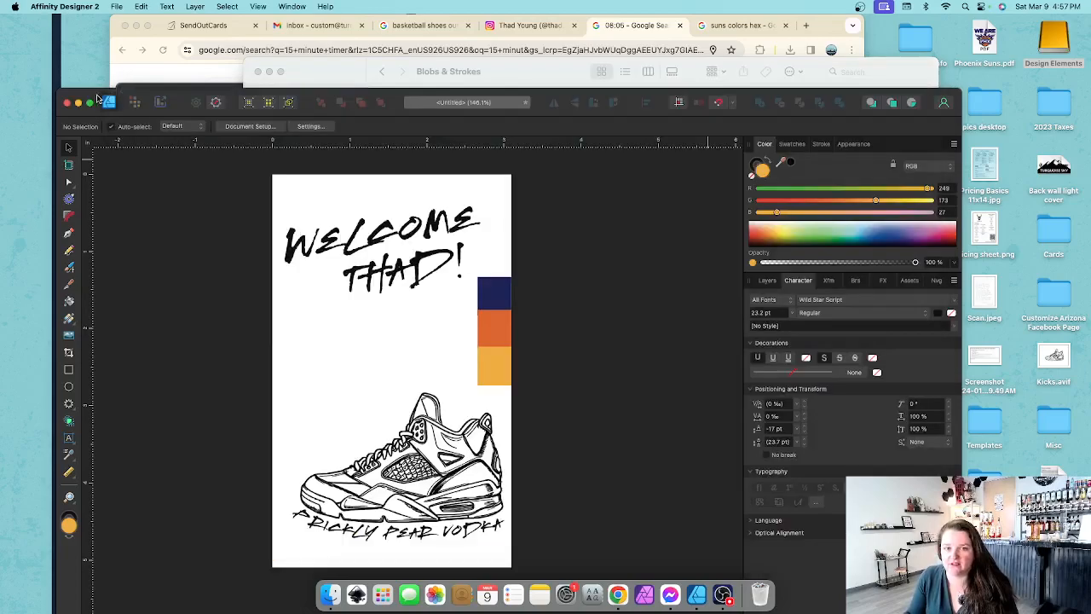
mouse_move(390, 105)
mouse_down()
mouse_move(364, 101)
mouse_move(345, 49)
mouse_up()
click(935, 258)
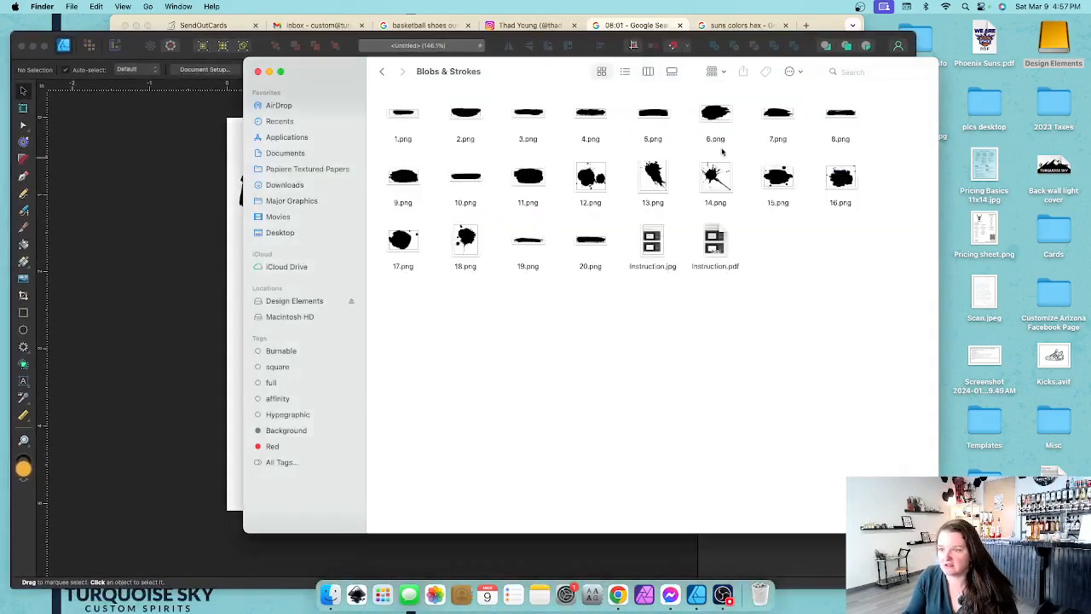
mouse_move(512, 75)
mouse_down()
mouse_move(626, 102)
mouse_move(704, 104)
mouse_up()
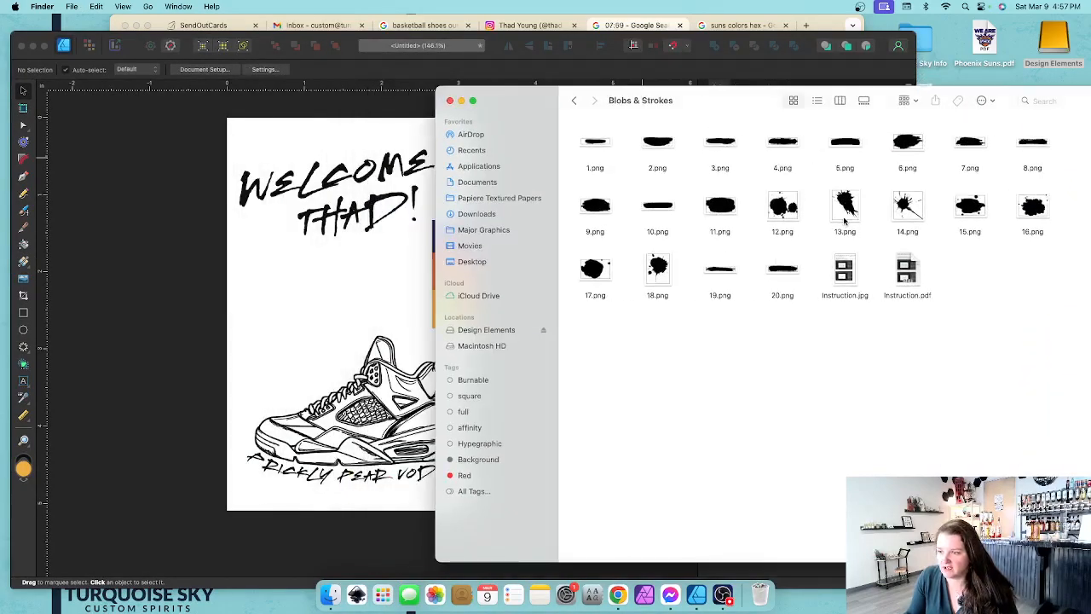
- Place the splatter images 12.png, 14.png, 16.png, 18.png and 6.png onto the page over the sneaker
drag(783, 206, 384, 385)
drag(907, 205, 312, 393)
drag(1033, 205, 383, 385)
drag(657, 271, 388, 383)
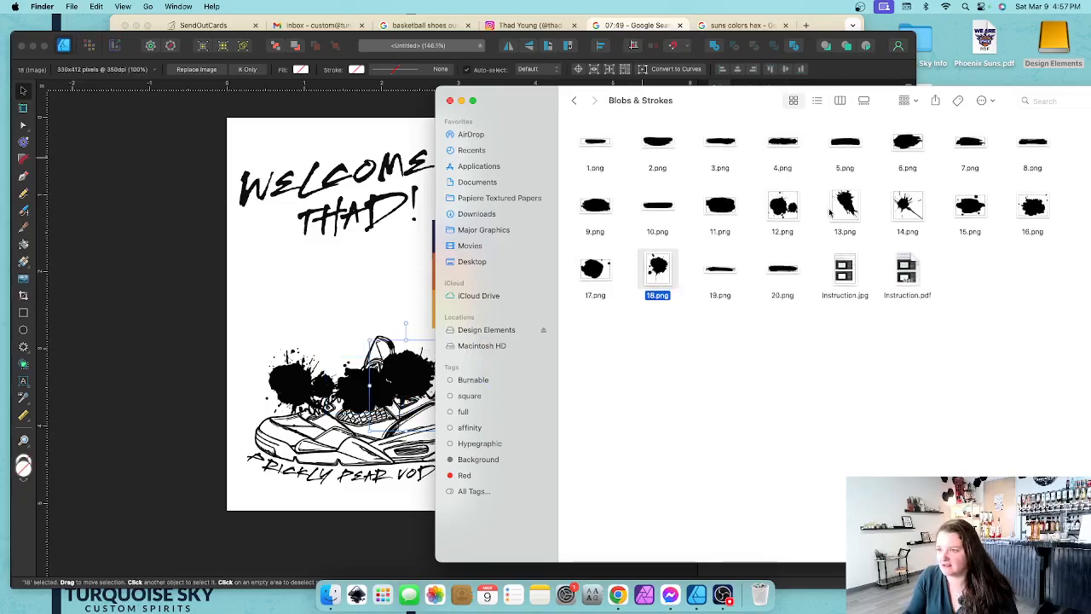
drag(907, 141, 375, 371)
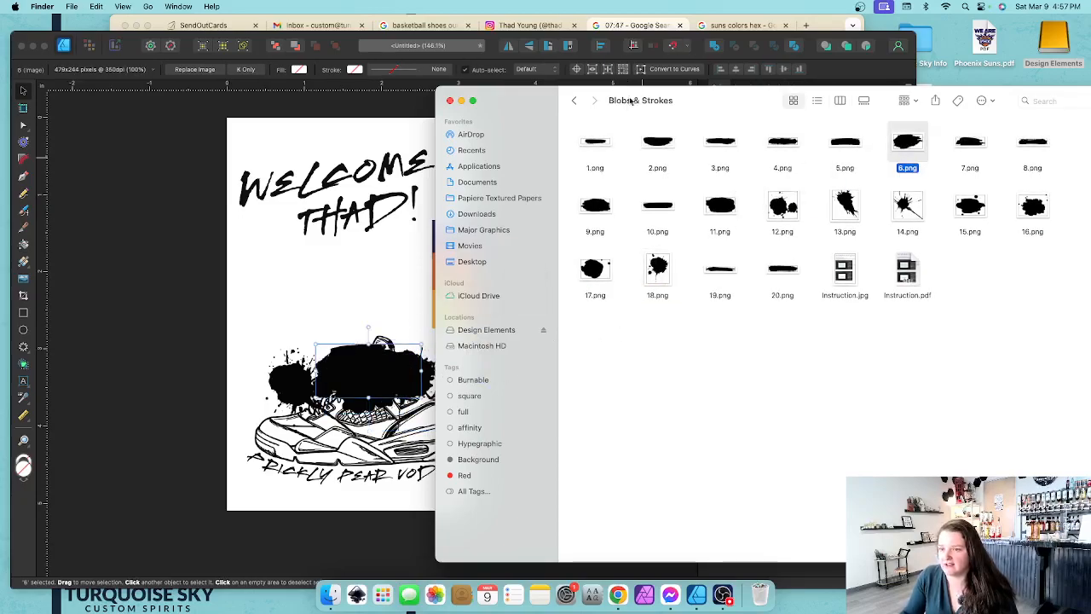
- In Watercolor Pack for Blog Design, browse the Premade Watercolor Shapes folder and its premade-green subfolder for splash artwork
click(575, 102)
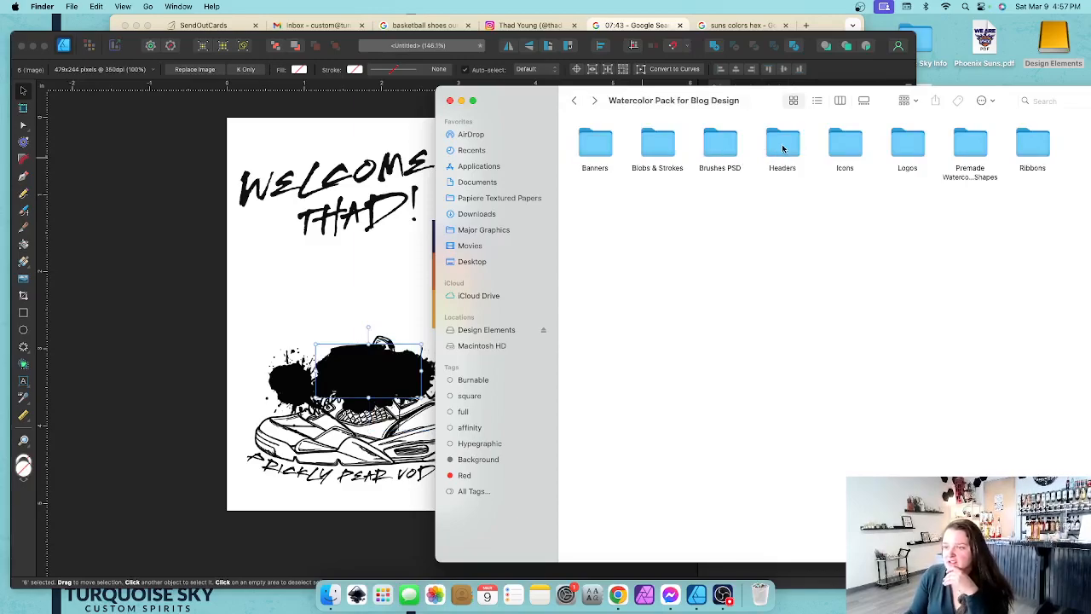
double_click(969, 145)
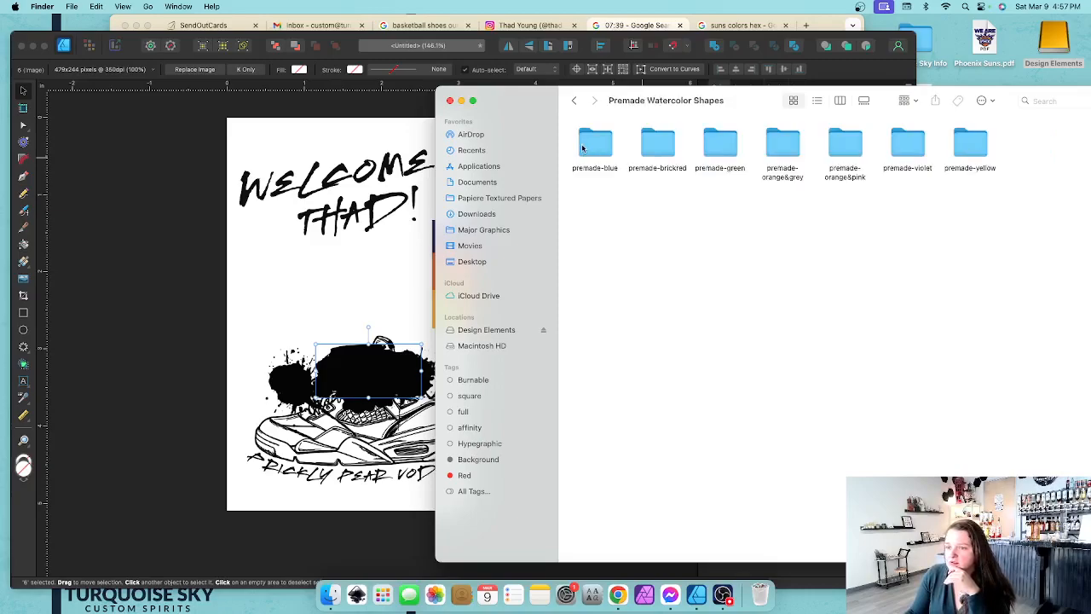
double_click(711, 149)
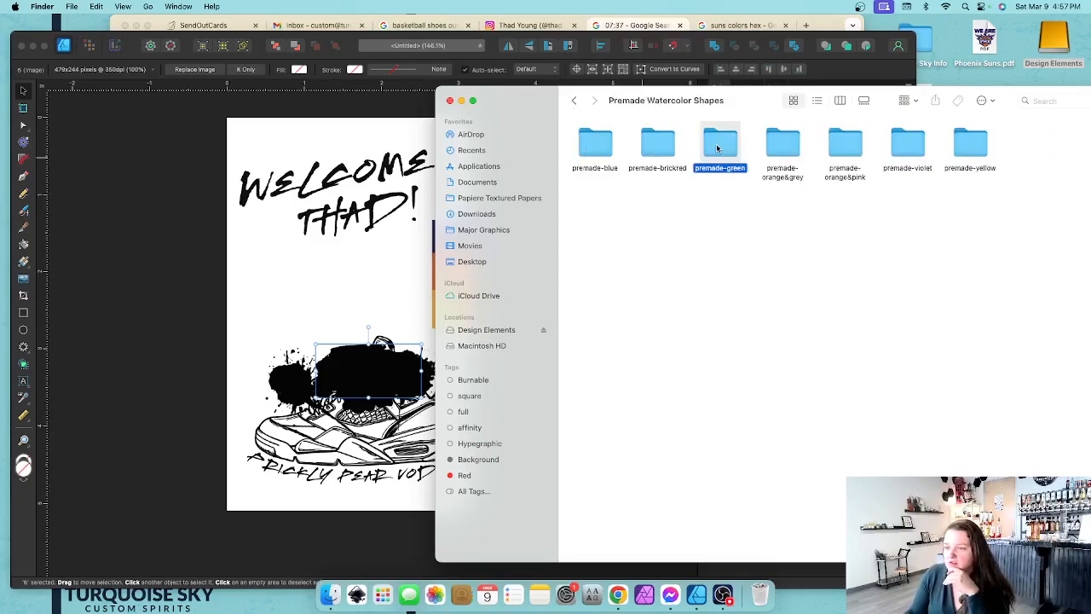
click(574, 100)
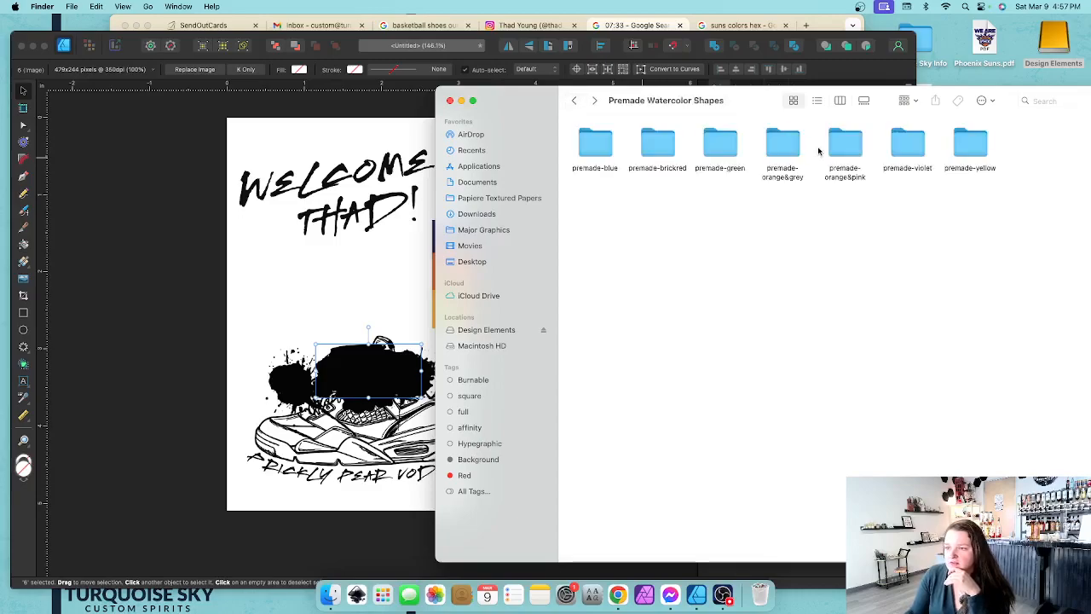
click(575, 102)
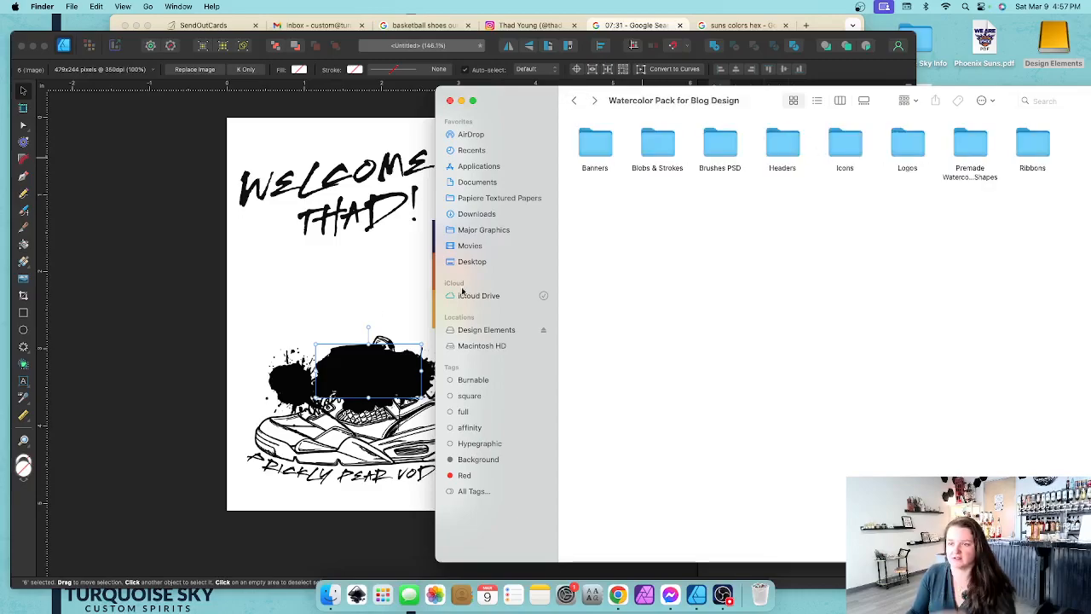
- In Affinity Designer, set the sneaker image's blend mode to Darken and place it at the top of the layer stack
click(305, 309)
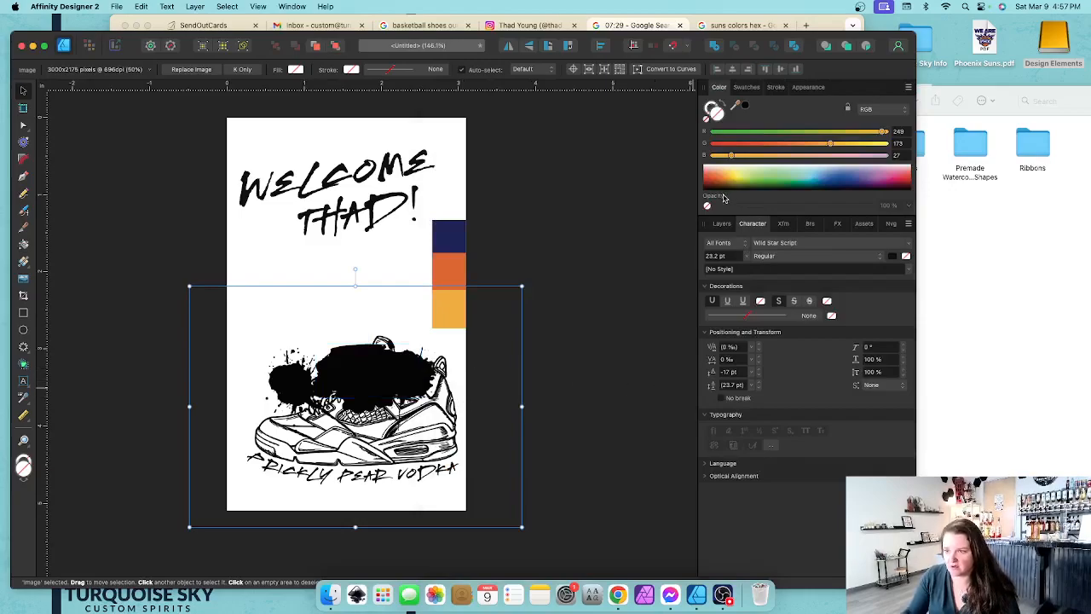
click(722, 224)
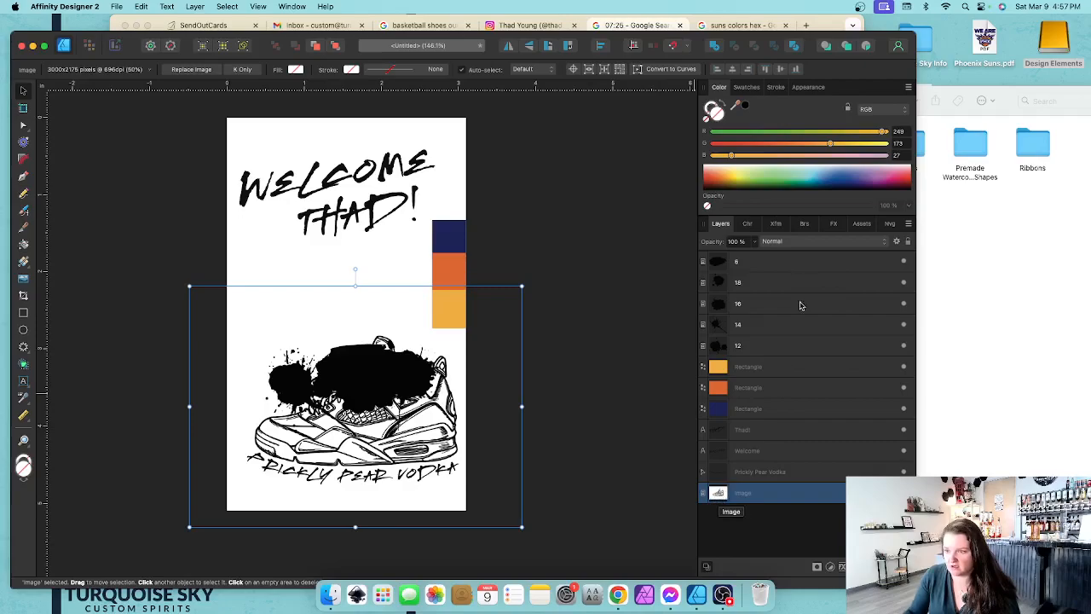
click(789, 242)
click(790, 260)
drag(722, 501, 725, 260)
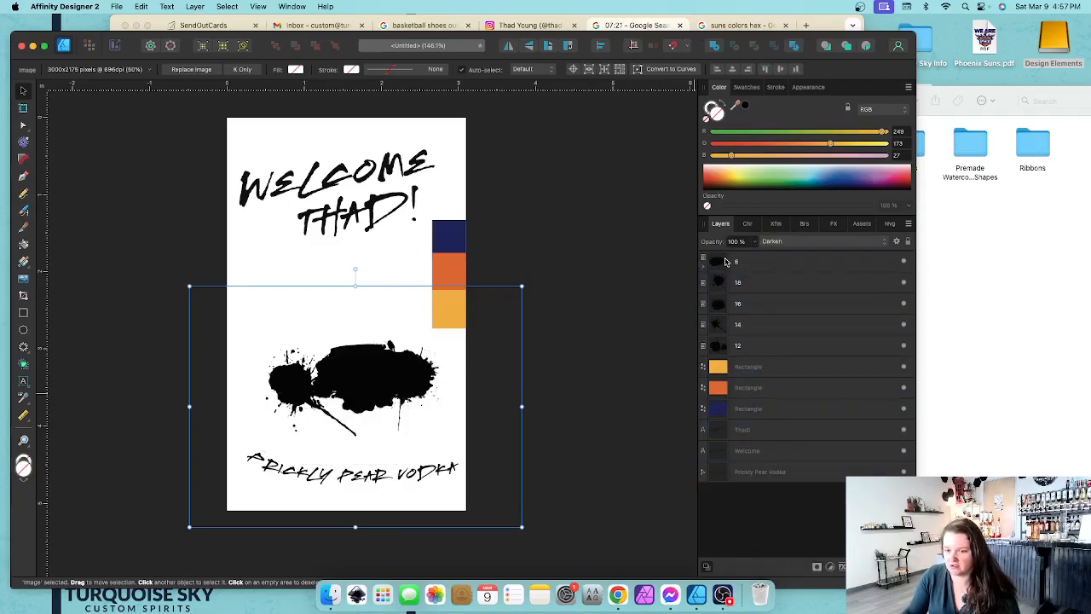
key(super+z)
drag(746, 496, 741, 266)
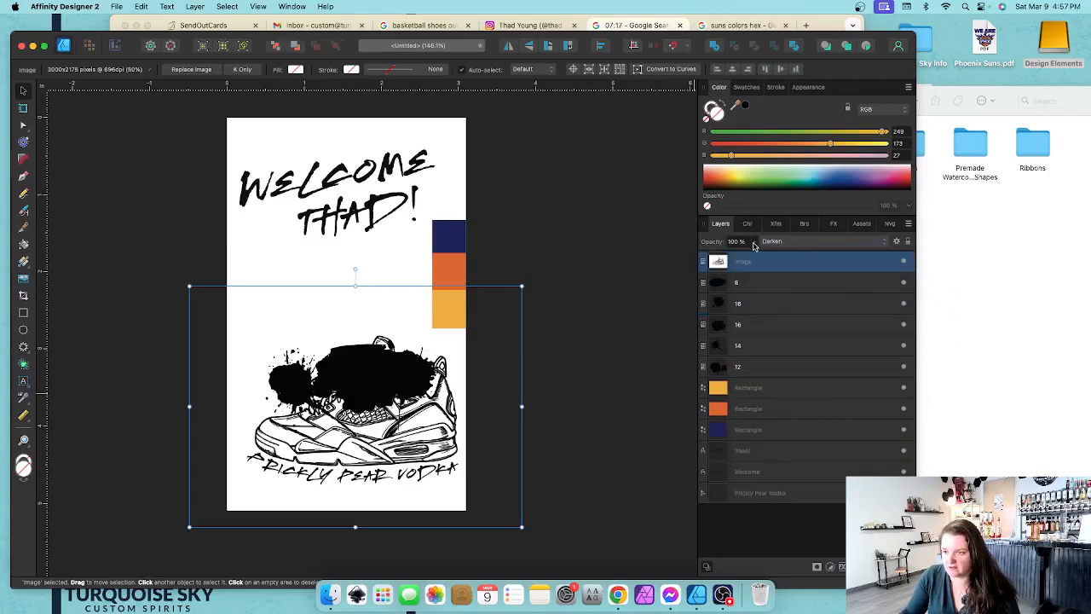
- Move splatters 6, 18, 16 and 14 together off the sneaker to beside the page, leaving splatter 12 in place
scroll(385, 448, up, 3)
scroll(386, 447, left, 1)
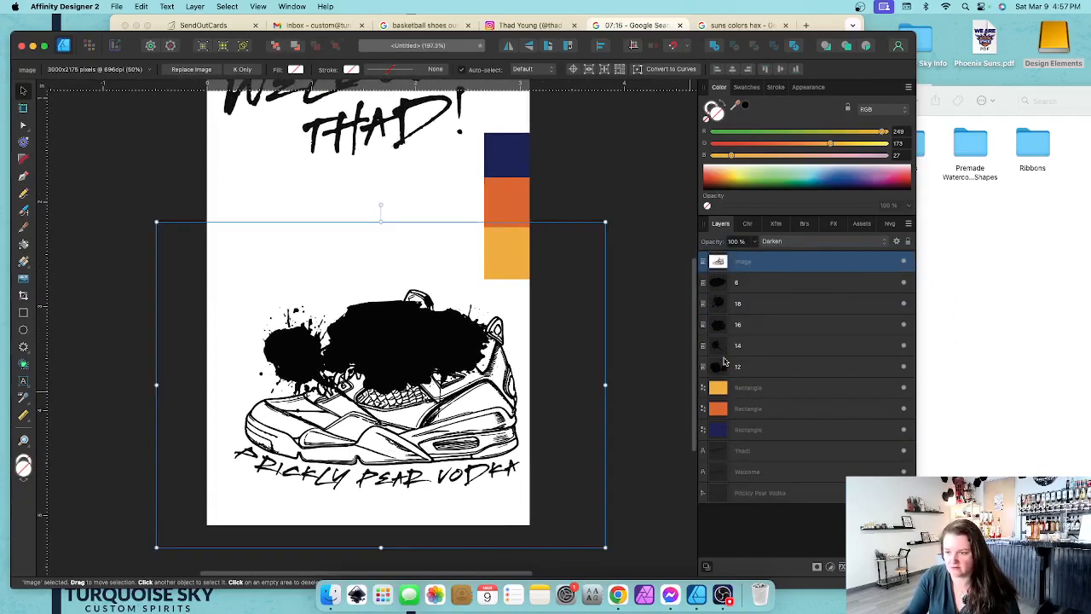
click(719, 287)
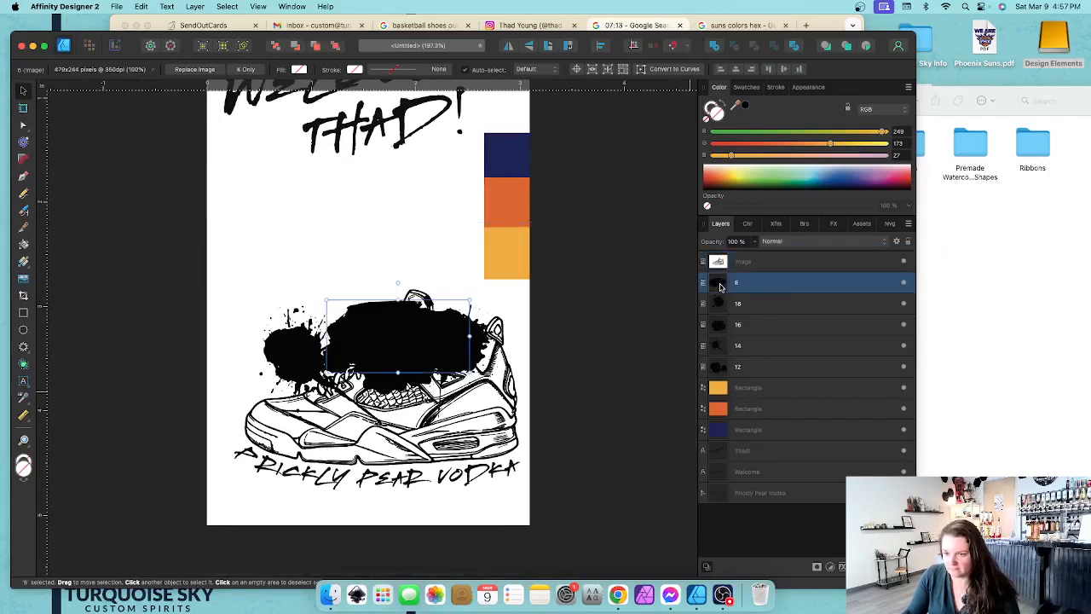
shift+click(725, 344)
mouse_move(422, 337)
mouse_down()
mouse_move(628, 349)
mouse_move(677, 331)
mouse_up()
click(585, 497)
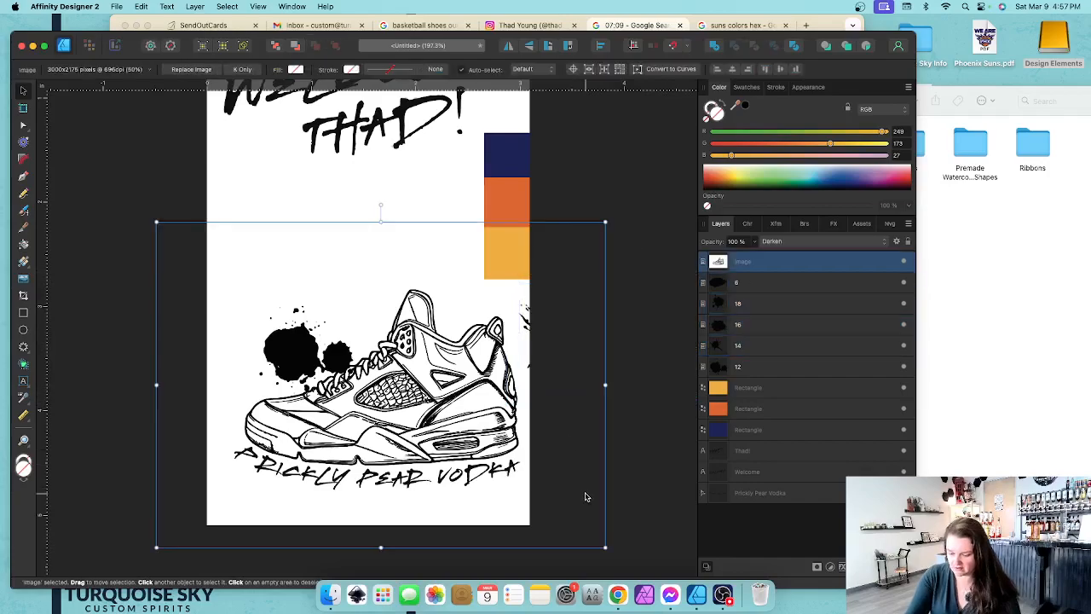
scroll(555, 451, down, 2)
click(605, 543)
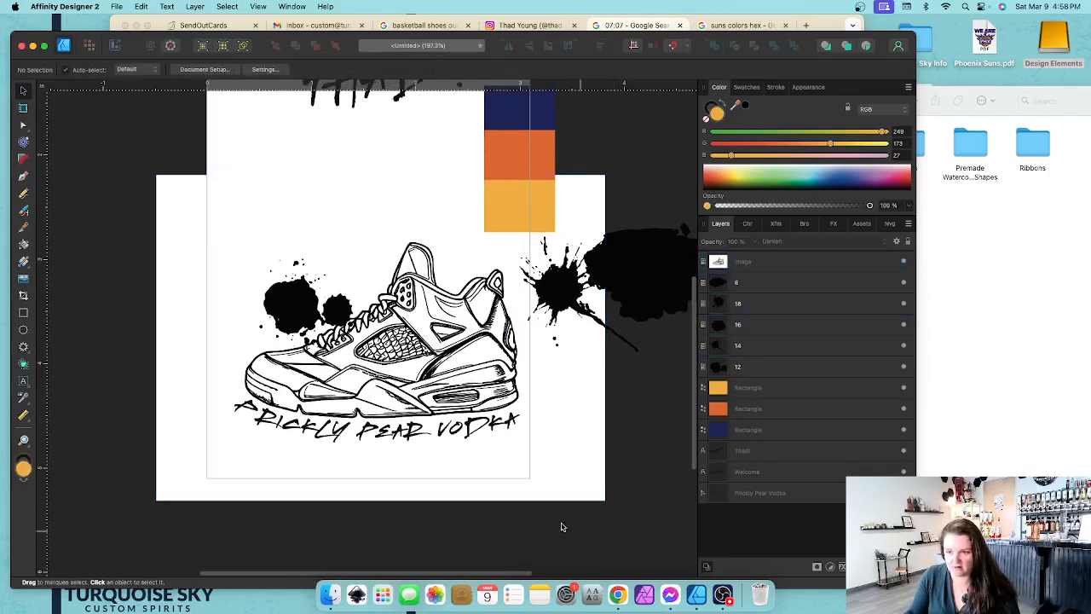
- Move splatter 12 onto the sneaker's lower side and apply the navy fill to it
scroll(431, 452, up, 3)
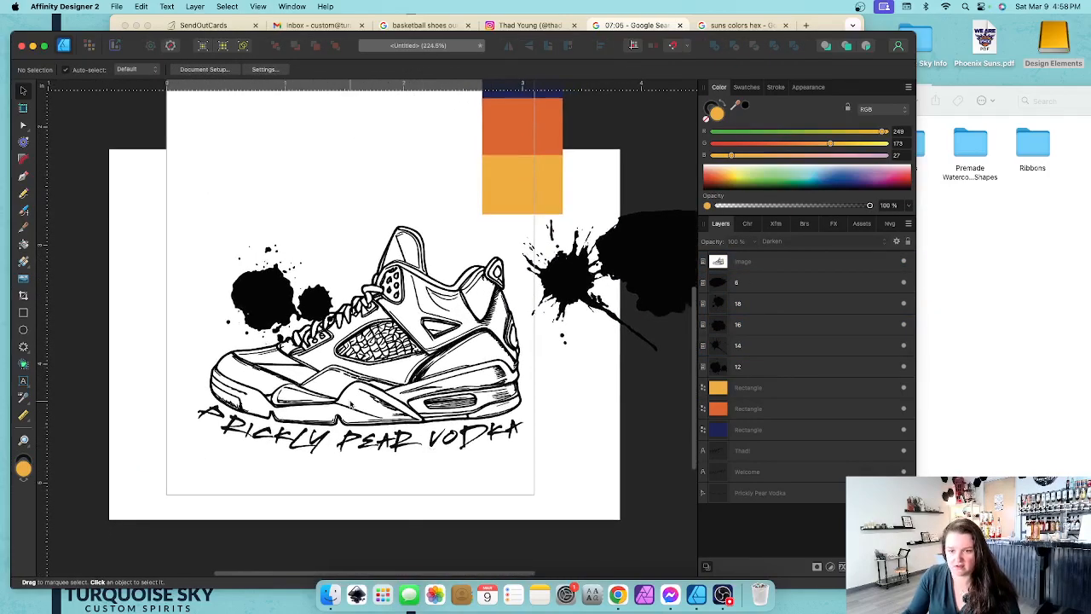
click(267, 309)
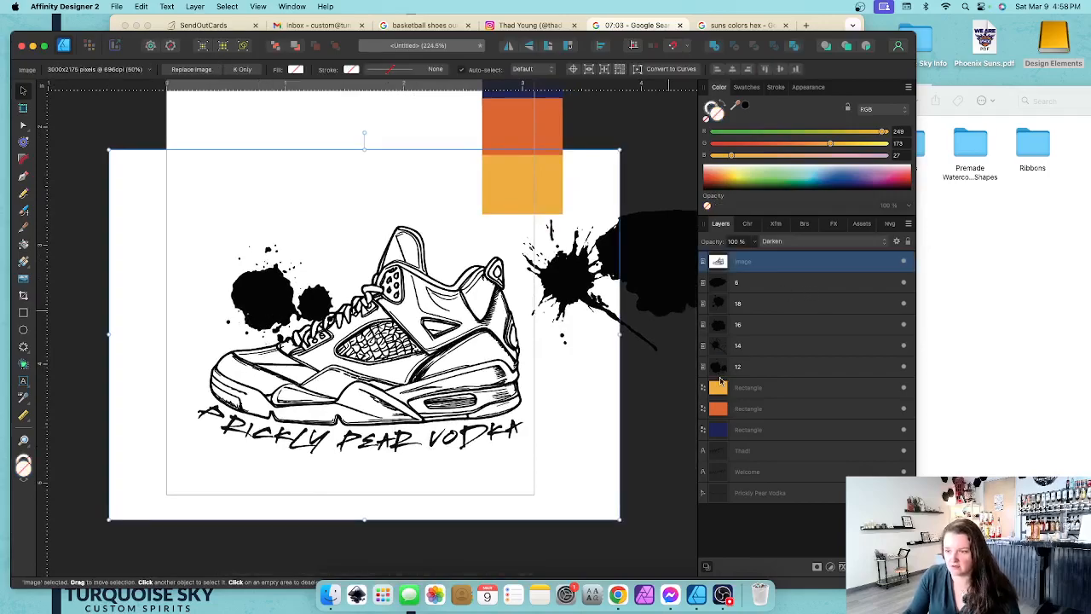
click(722, 368)
drag(251, 294, 345, 372)
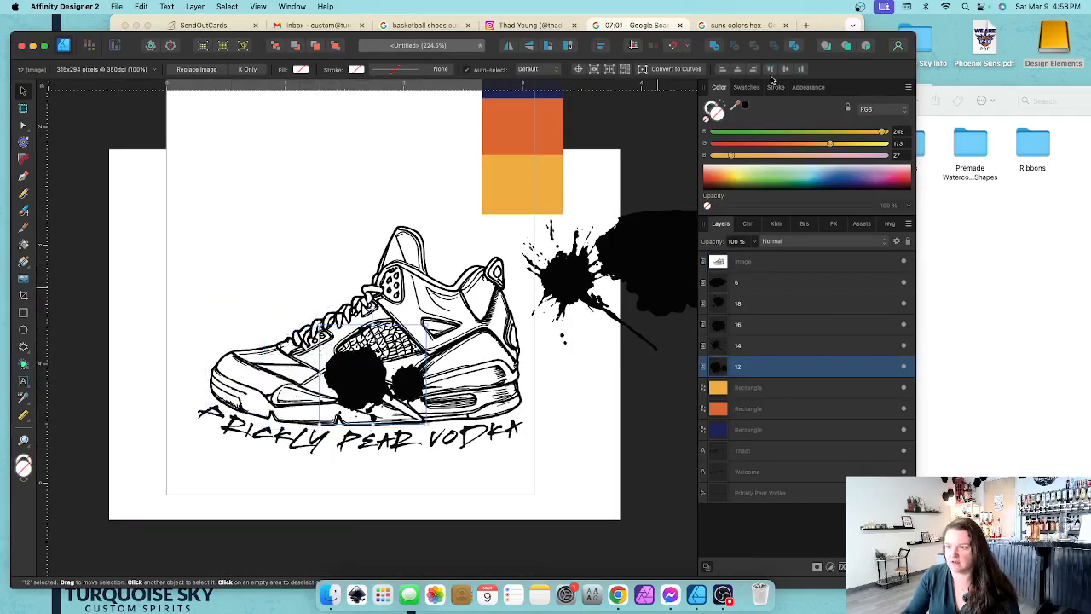
click(745, 87)
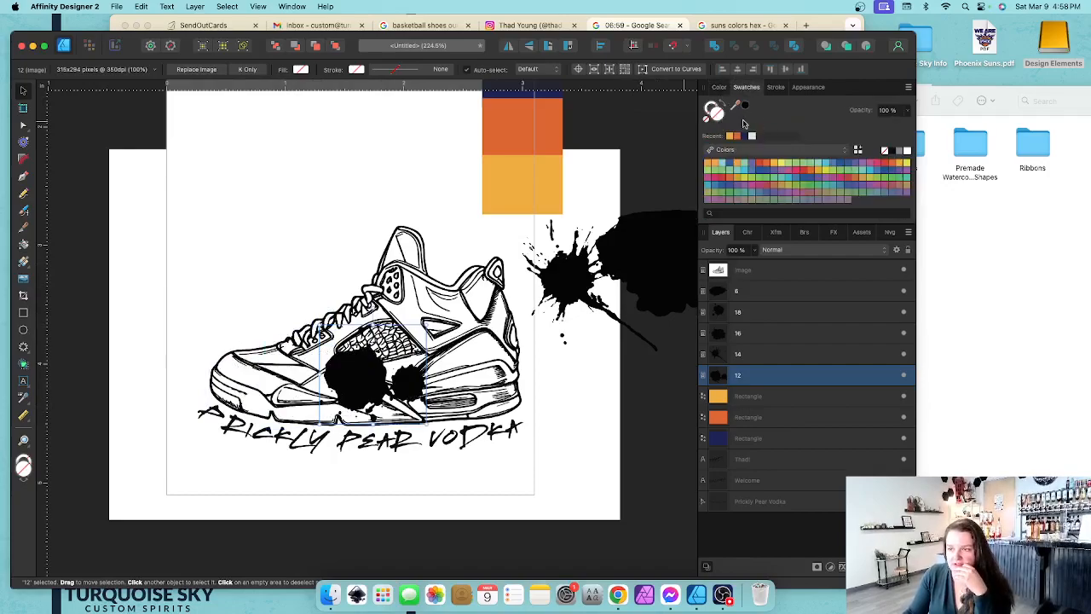
drag(719, 382, 725, 363)
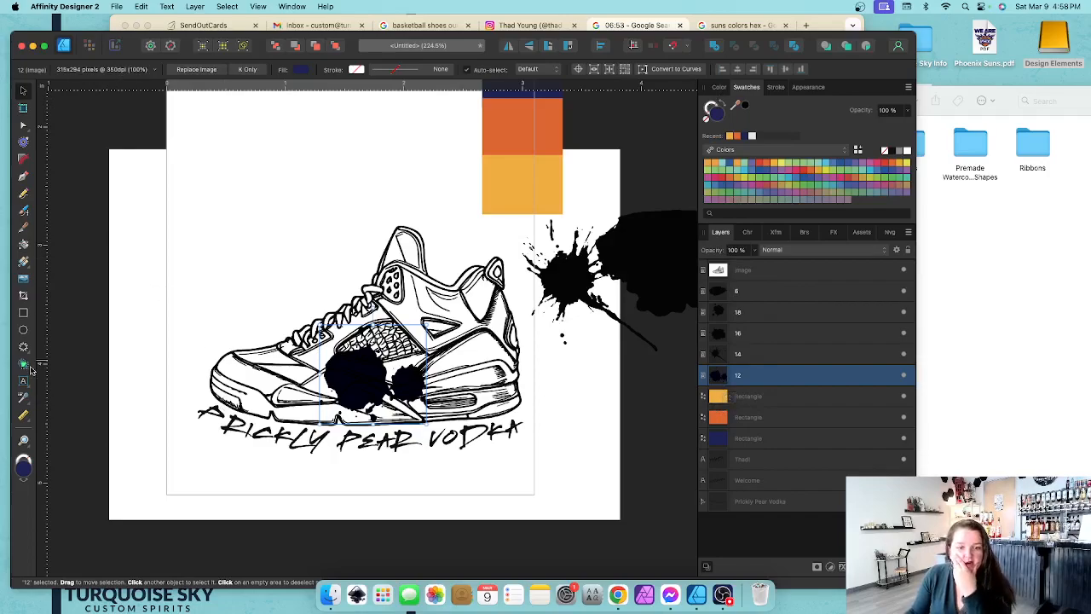
- Draw a navy rectangle around splatter 12, order it directly beneath the splatter, and mask the splatter to it
click(23, 312)
mouse_move(291, 307)
mouse_down()
mouse_move(512, 455)
mouse_move(492, 455)
mouse_up()
drag(720, 399, 720, 378)
right_click(722, 378)
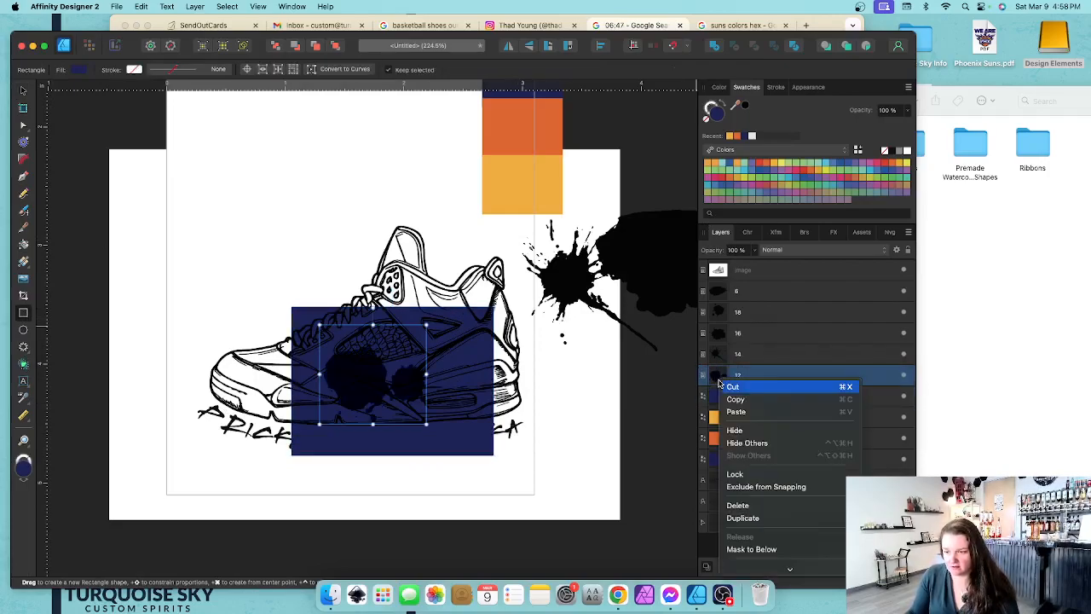
click(762, 549)
scroll(390, 409, down, 1)
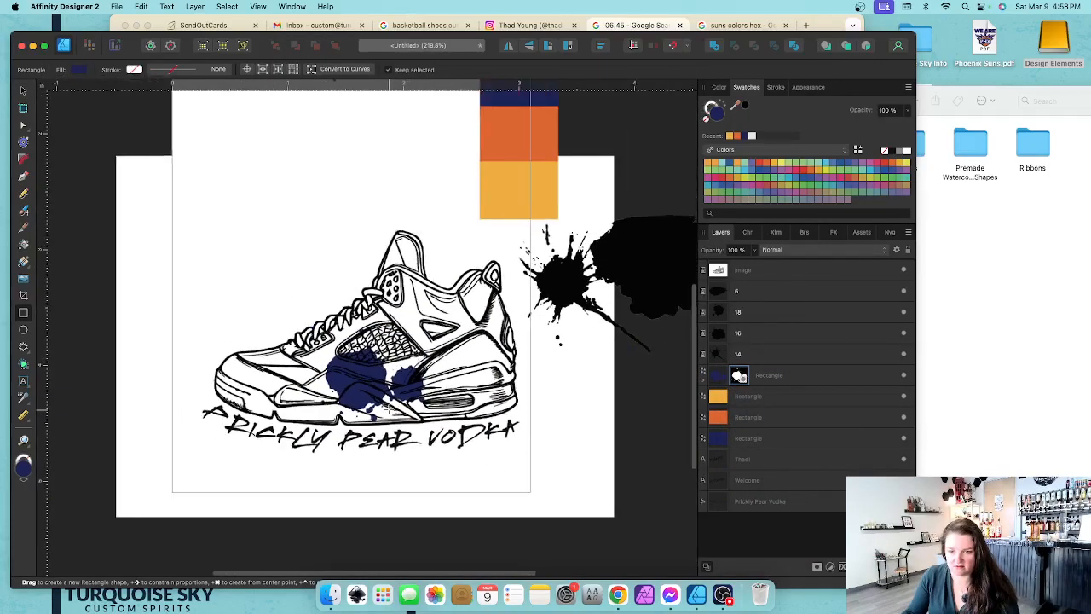
- Enlarge the navy splatter mask and shift it with its rectangle across the sneaker's lower midsection and sole
scroll(388, 409, down, 1)
key(v)
drag(430, 428, 462, 458)
mouse_move(383, 408)
mouse_down()
mouse_move(418, 401)
mouse_move(406, 441)
mouse_move(405, 409)
mouse_up()
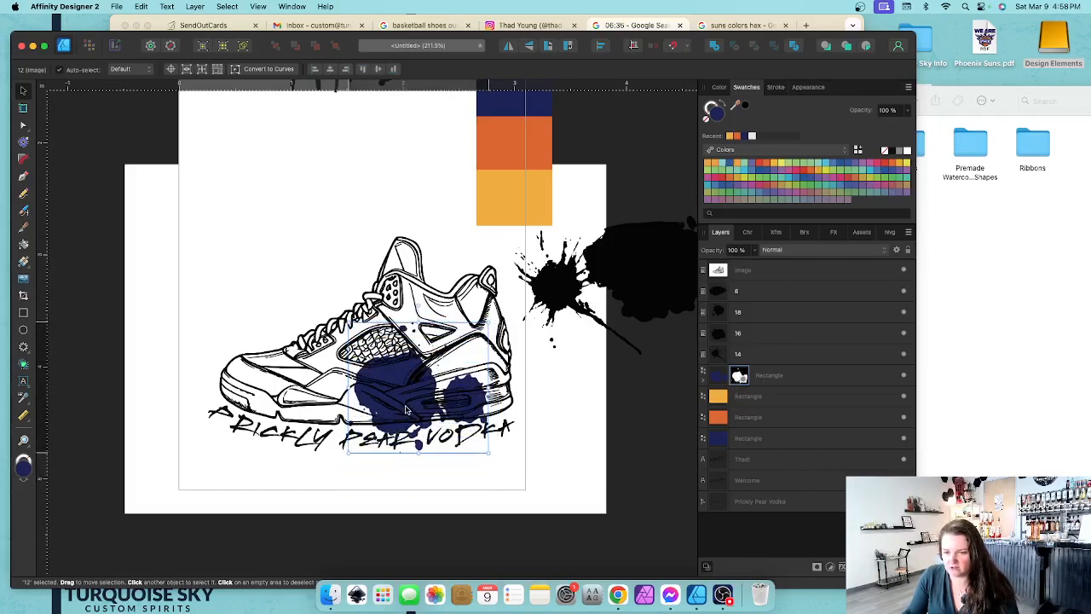
click(706, 384)
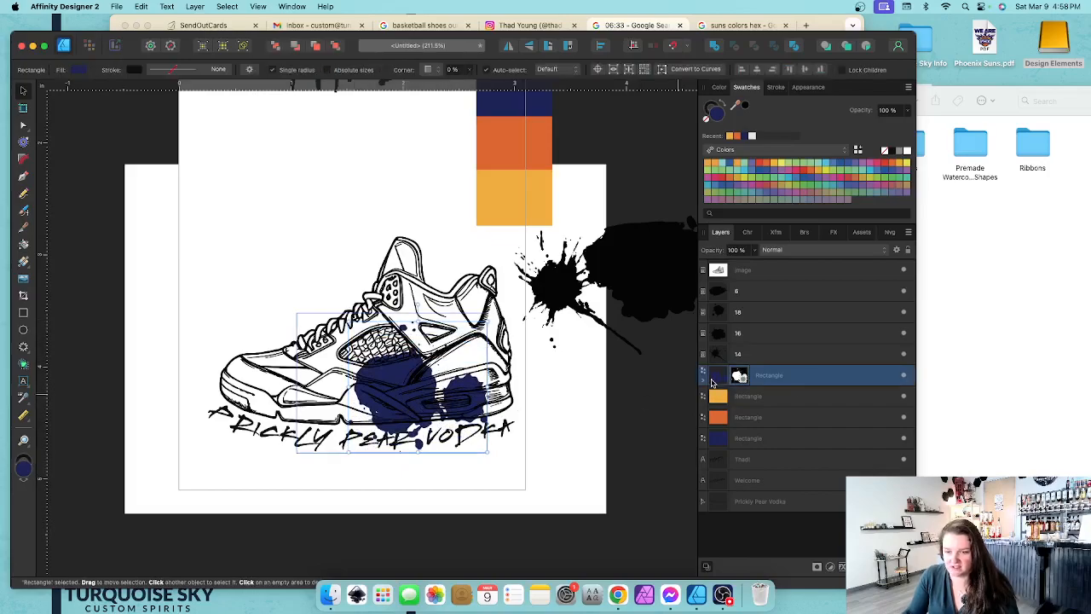
drag(433, 415, 422, 410)
click(739, 377)
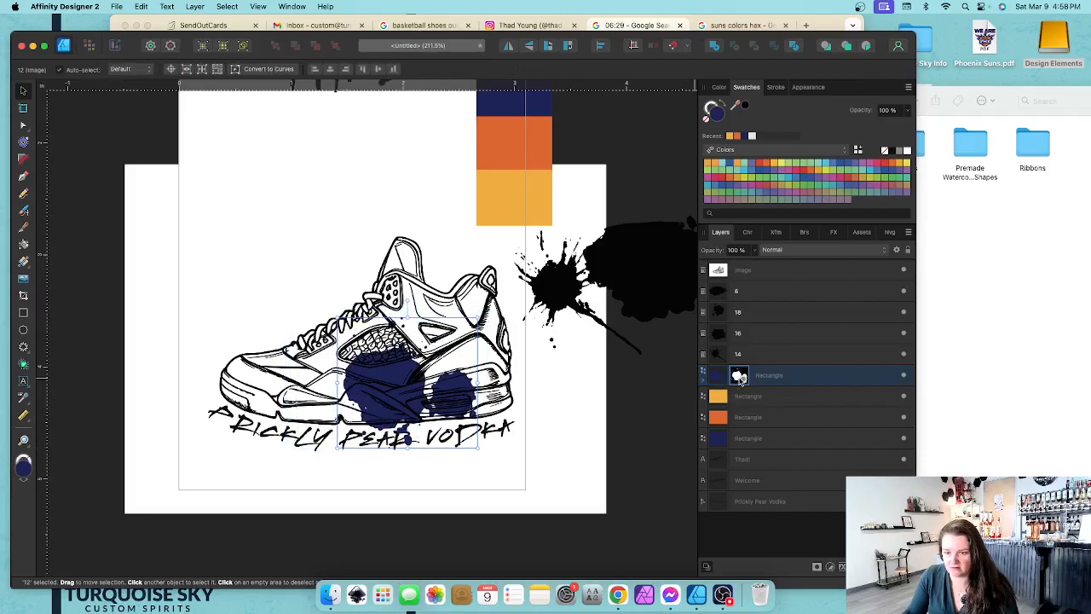
drag(455, 393, 443, 386)
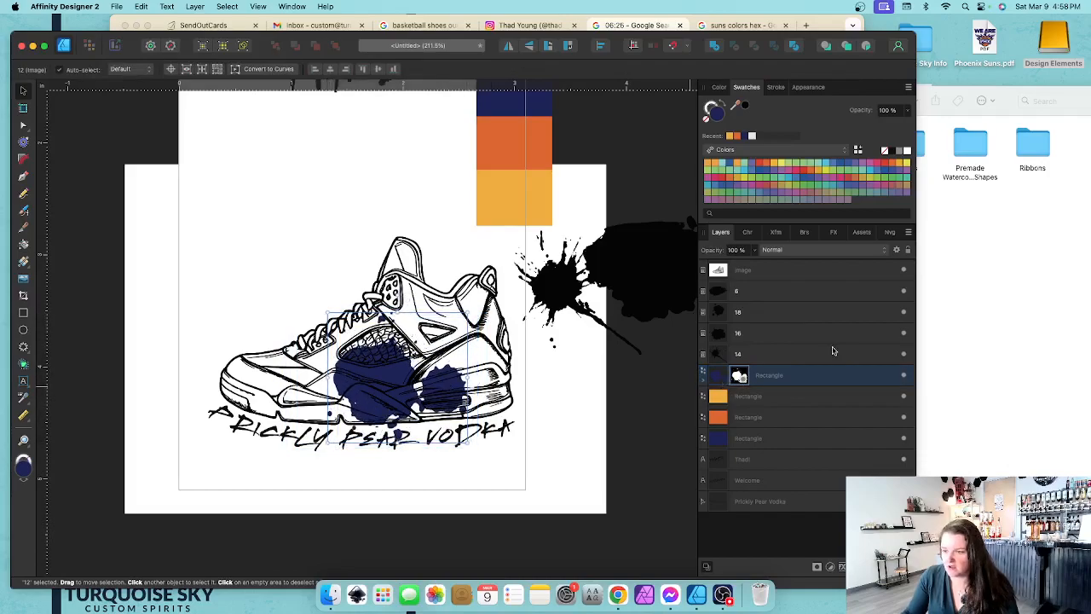
click(718, 379)
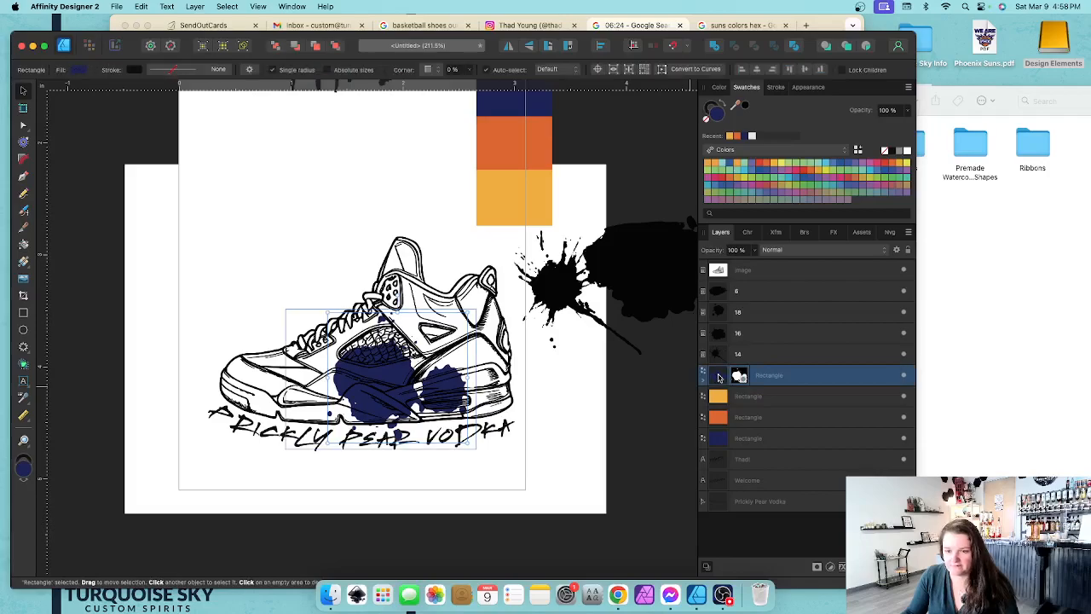
click(543, 397)
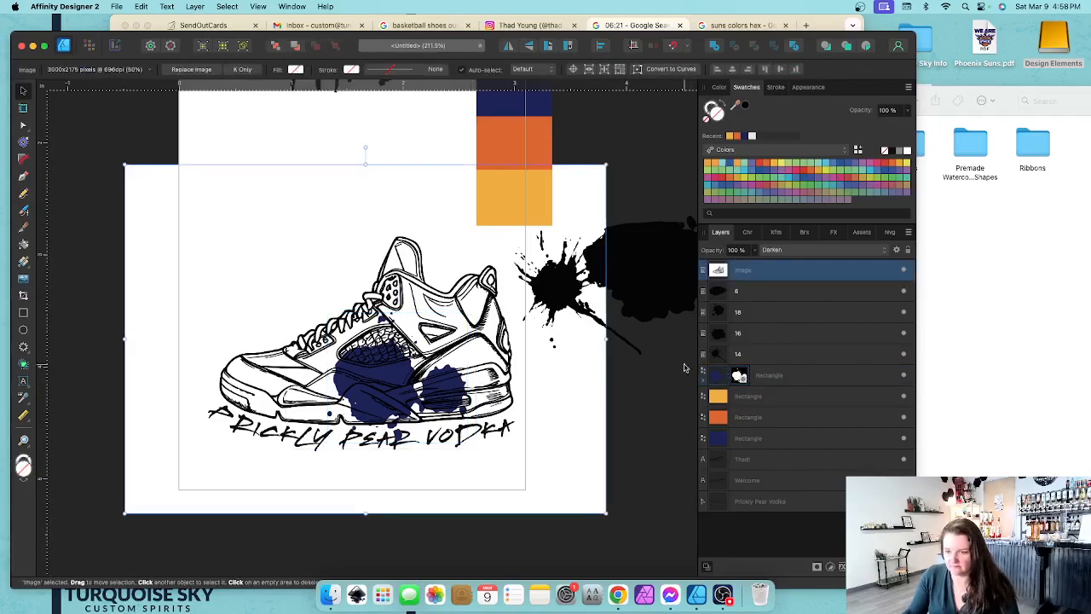
- Move splatter 14 from beside the page to just above the sneaker's laces
click(721, 376)
click(721, 363)
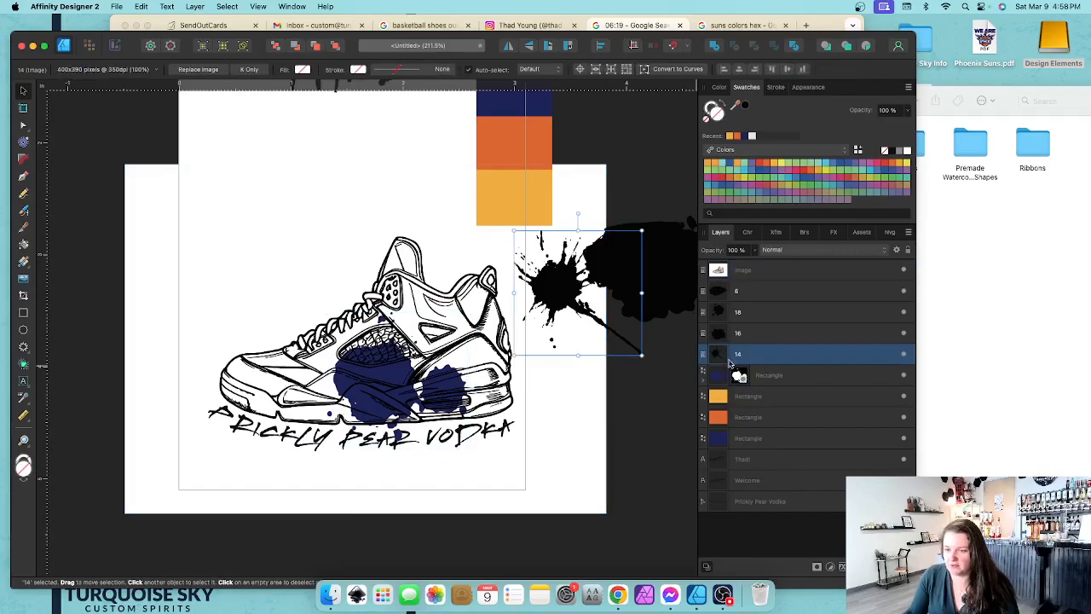
drag(559, 281, 341, 241)
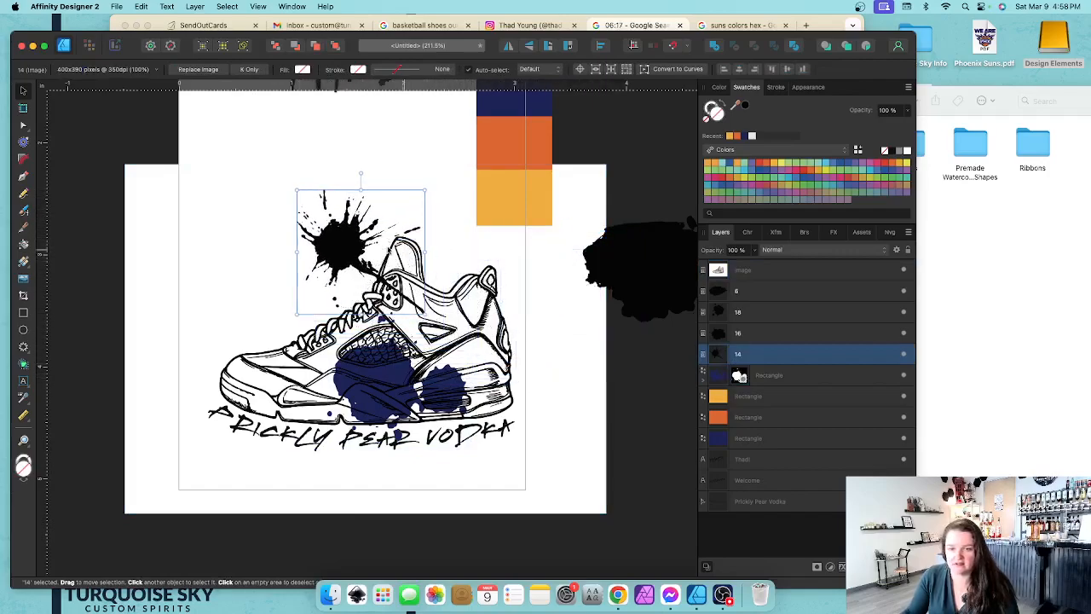
- Draw an orange rectangle around splatter 14, order it directly beneath the splatter, and mask the splatter to it
click(24, 313)
mouse_move(258, 165)
mouse_down()
mouse_move(467, 294)
mouse_move(467, 322)
mouse_up()
click(732, 137)
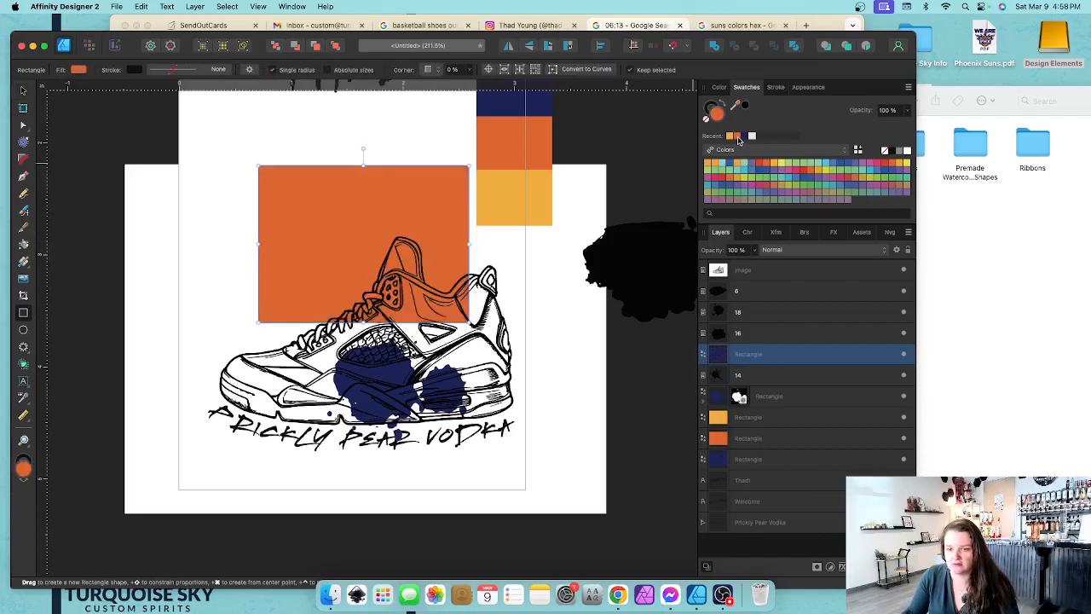
mouse_move(718, 364)
mouse_down()
mouse_move(718, 342)
mouse_move(718, 375)
mouse_up()
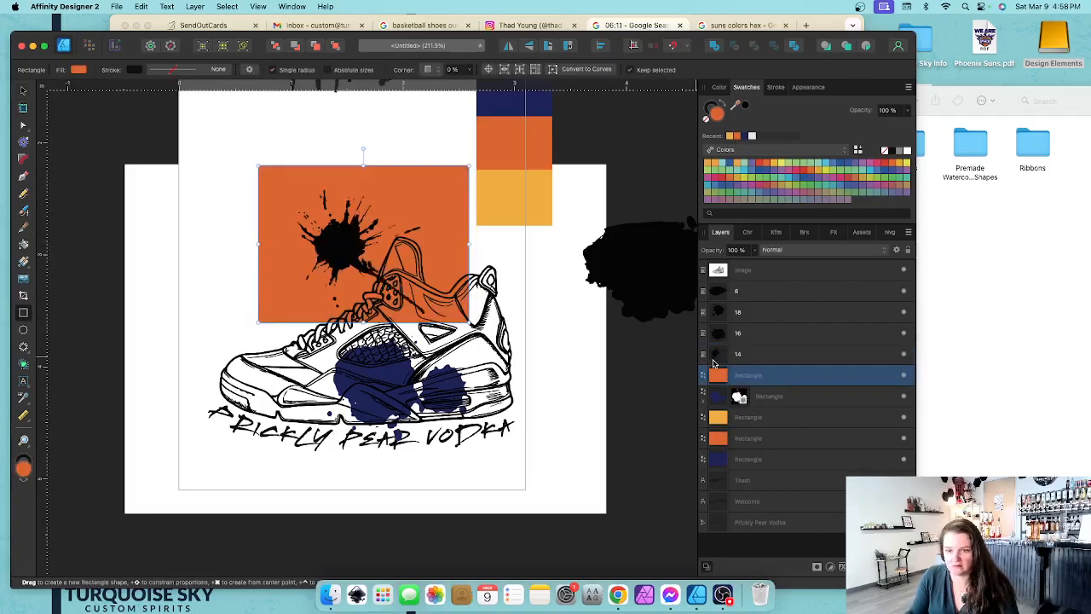
click(720, 356)
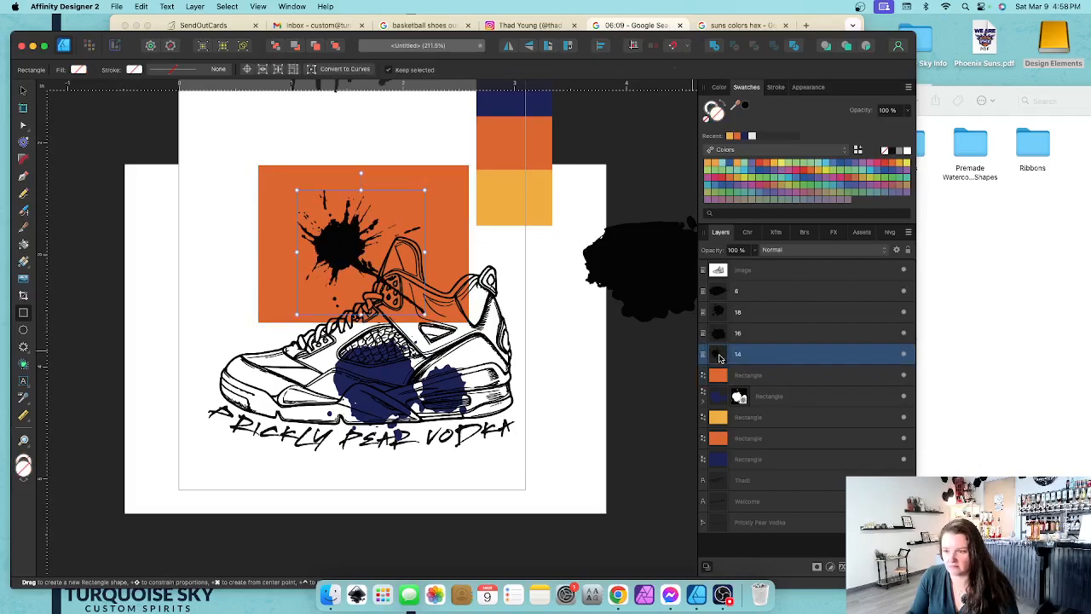
right_click(719, 358)
click(767, 519)
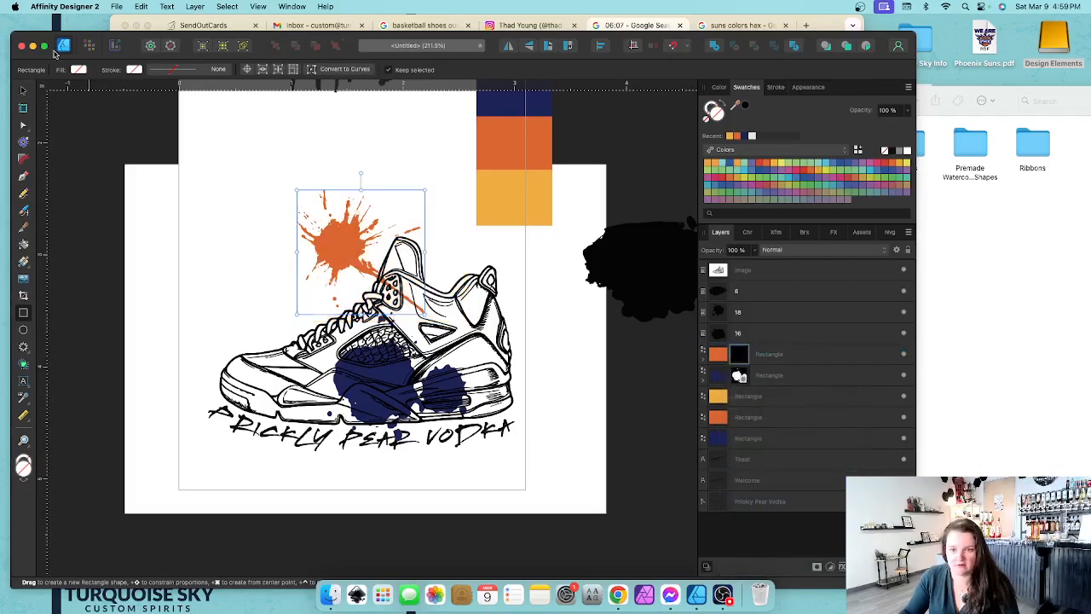
- Move the orange splatter mask and its rectangle down over the sneaker's tongue and upper laces
click(23, 89)
drag(351, 264, 417, 326)
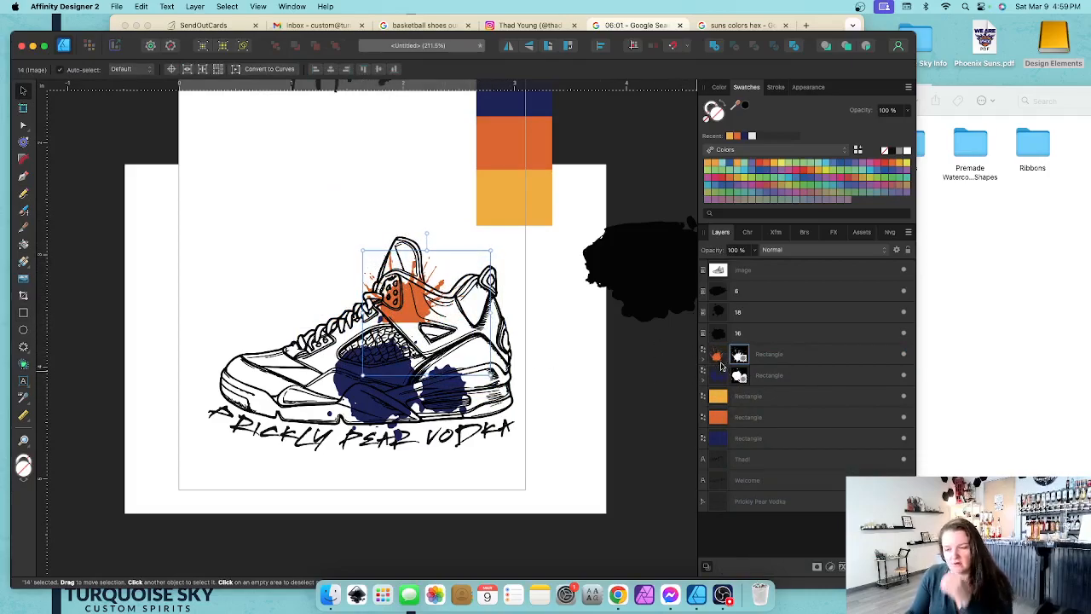
mouse_move(415, 332)
mouse_down()
mouse_move(350, 271)
mouse_move(423, 312)
mouse_move(413, 314)
mouse_up()
click(714, 356)
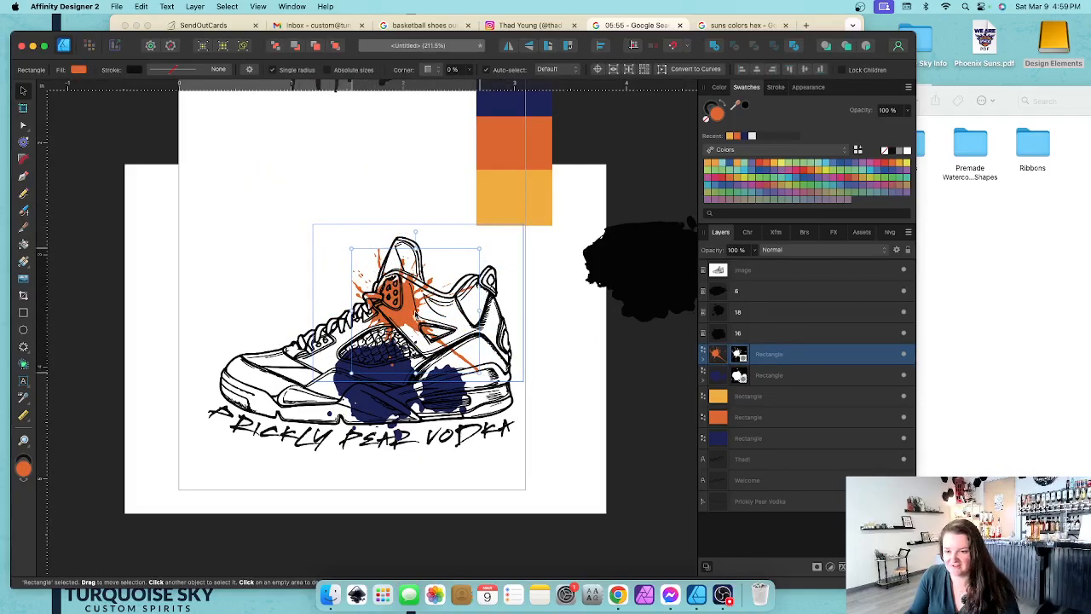
scroll(555, 138, up, 2)
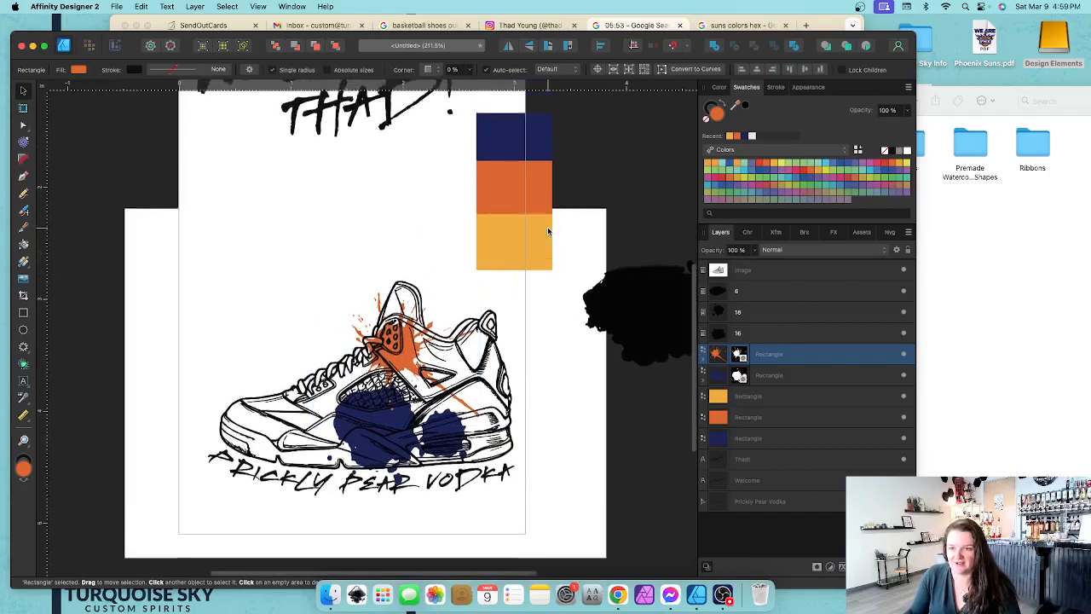
- Move splatter 6 from beside the page onto the sneaker's laces and lock the sneaker image layer
click(507, 196)
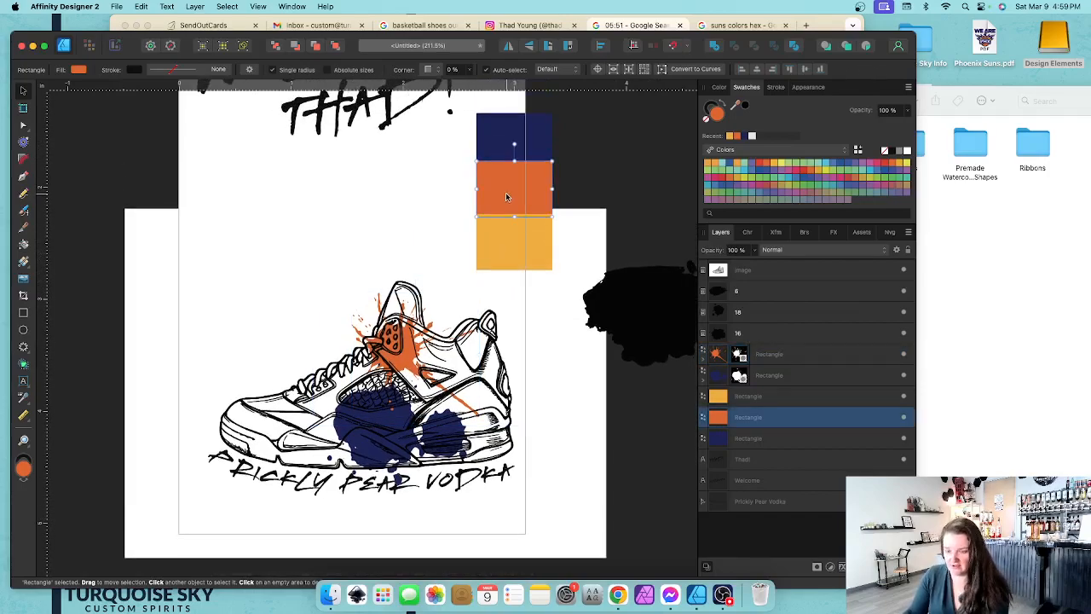
scroll(645, 336, right, 2)
drag(616, 321, 277, 367)
click(468, 247)
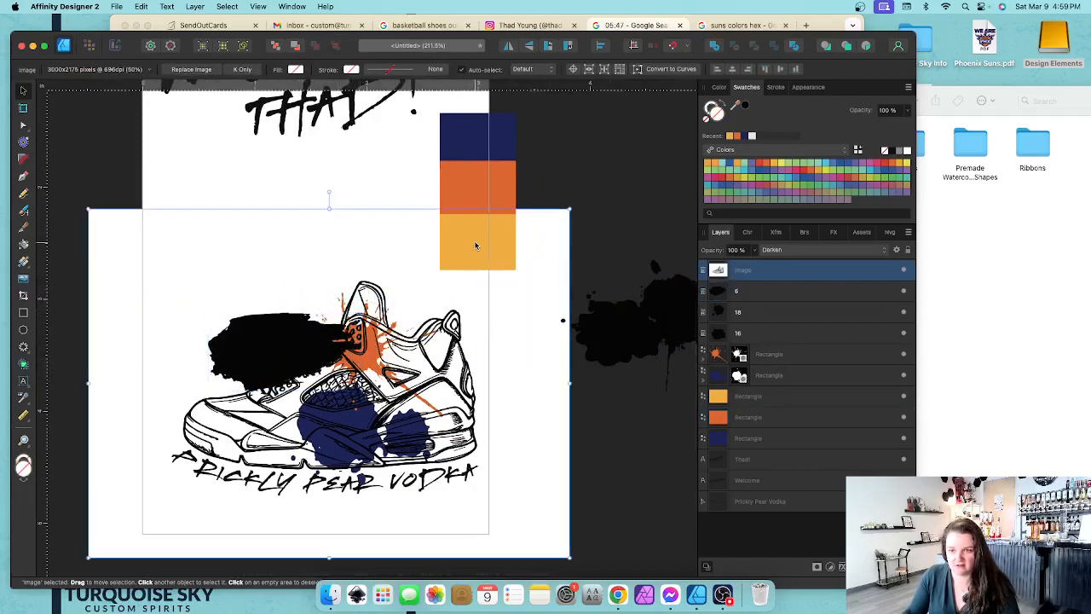
click(894, 269)
- Fit the yellow rectangle around splatter 6 and order it directly beneath the splatter
click(464, 253)
drag(464, 254, 383, 401)
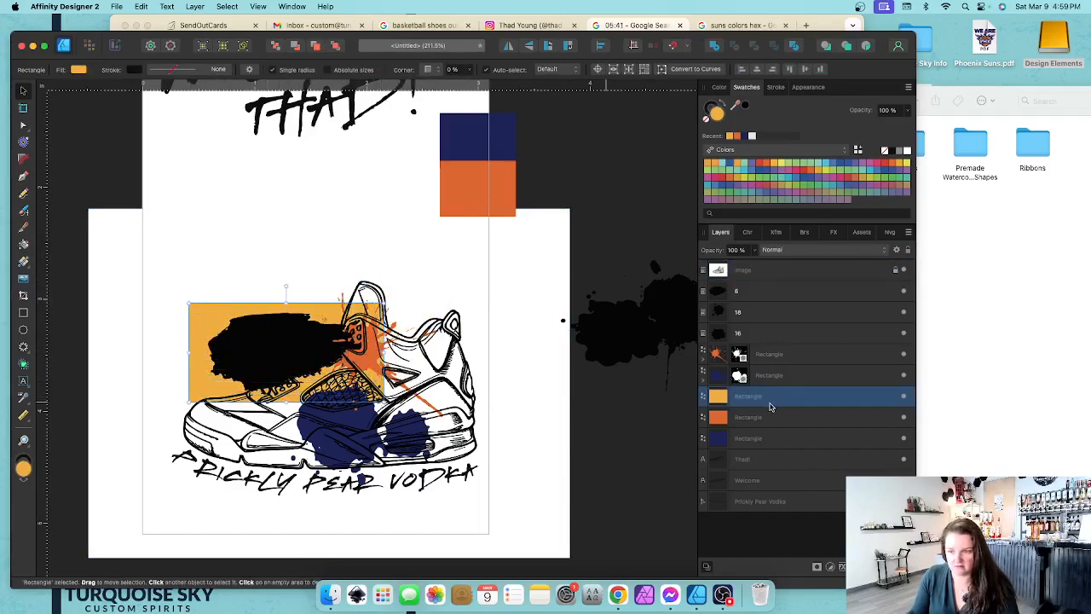
click(724, 291)
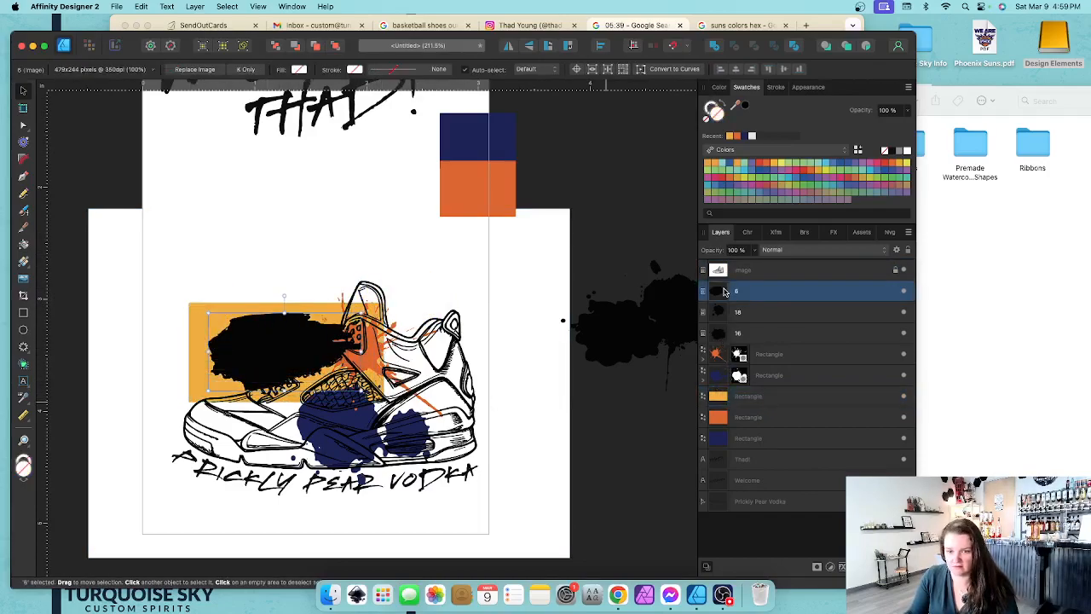
drag(718, 401, 722, 303)
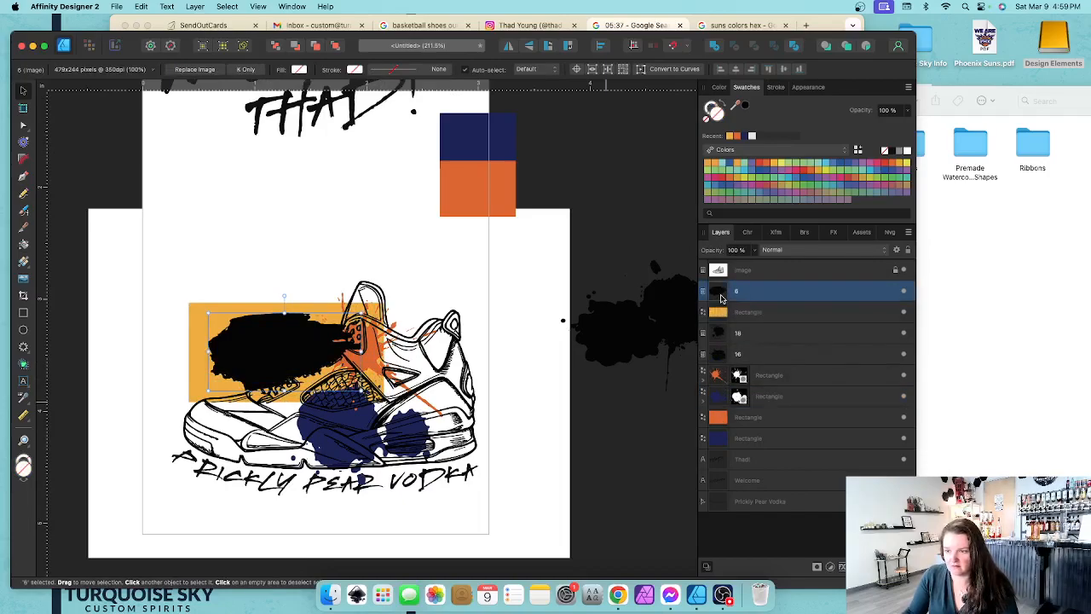
- Mask splatter 6 to the yellow rectangle and move the masked splatter down over the sneaker's laces and side mesh
right_click(723, 296)
click(765, 466)
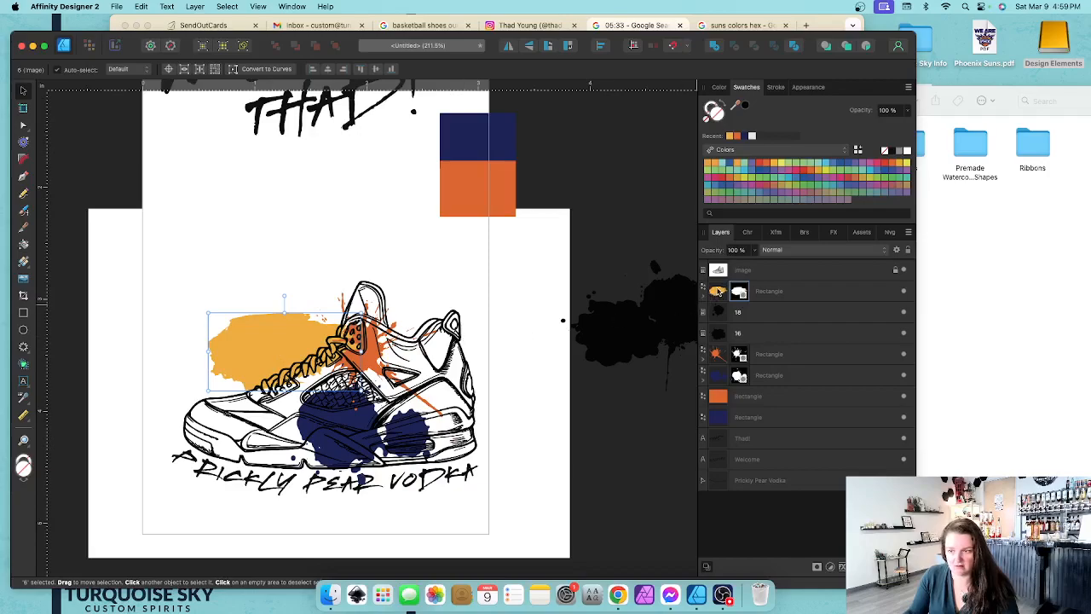
click(720, 290)
drag(265, 350, 314, 389)
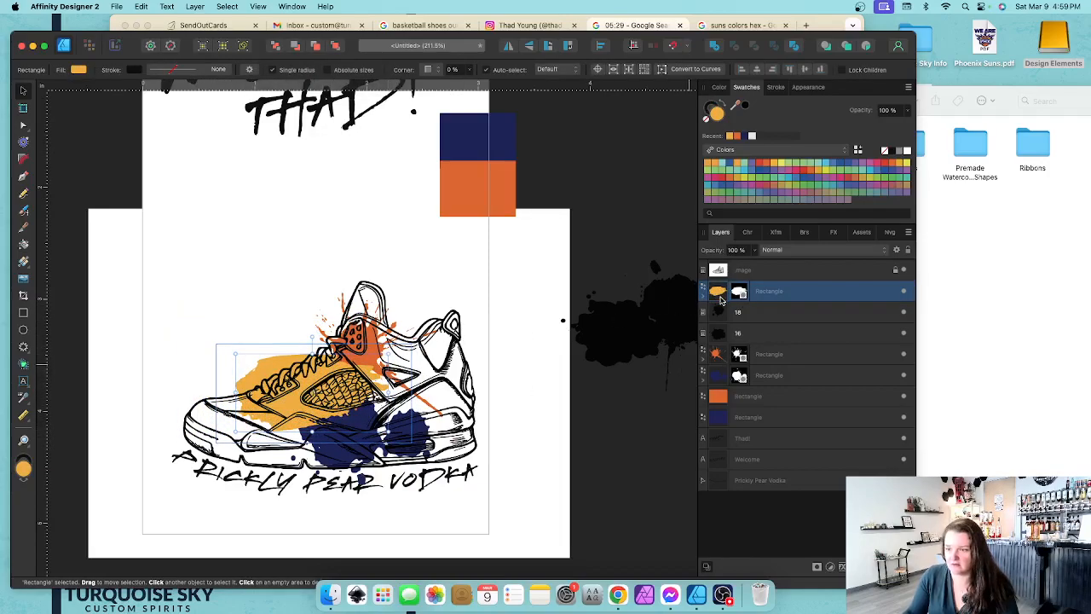
- Move splatter 16 from beside the page to above the sneaker's collar and fit the orange rectangle around it
click(610, 342)
drag(637, 346, 433, 290)
drag(475, 209, 491, 309)
- Order the orange rectangle directly beneath splatter 16 and mask the splatter to it
drag(719, 398, 718, 356)
click(720, 313)
click(718, 332)
click(718, 334)
right_click(719, 334)
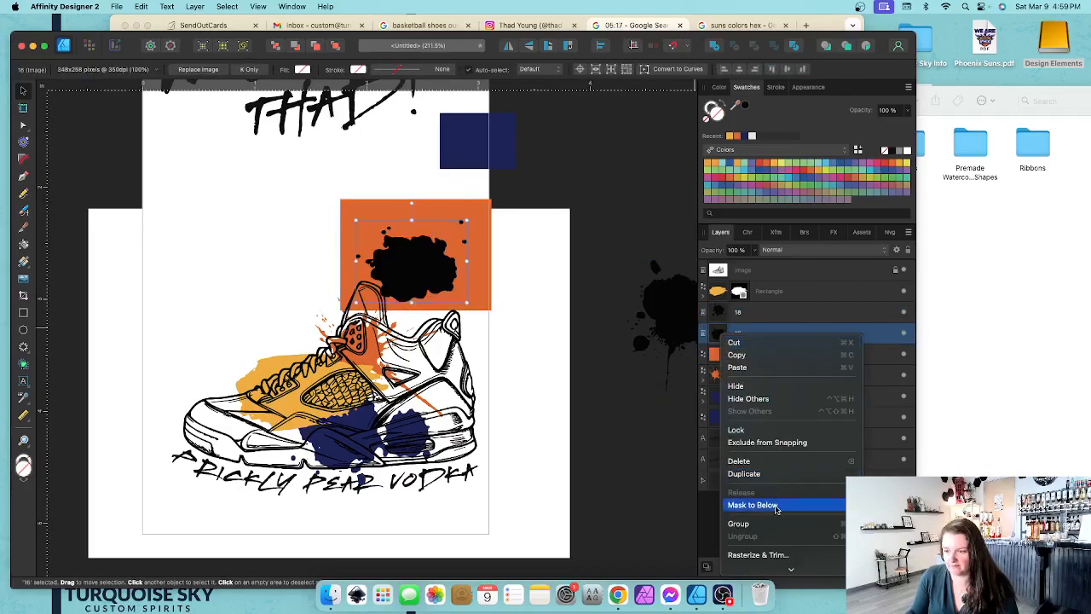
click(582, 214)
- Move splatter 18 onto the page above the sneaker's laces and fit the navy rectangle around it
drag(671, 313, 273, 231)
click(462, 146)
drag(463, 146, 339, 328)
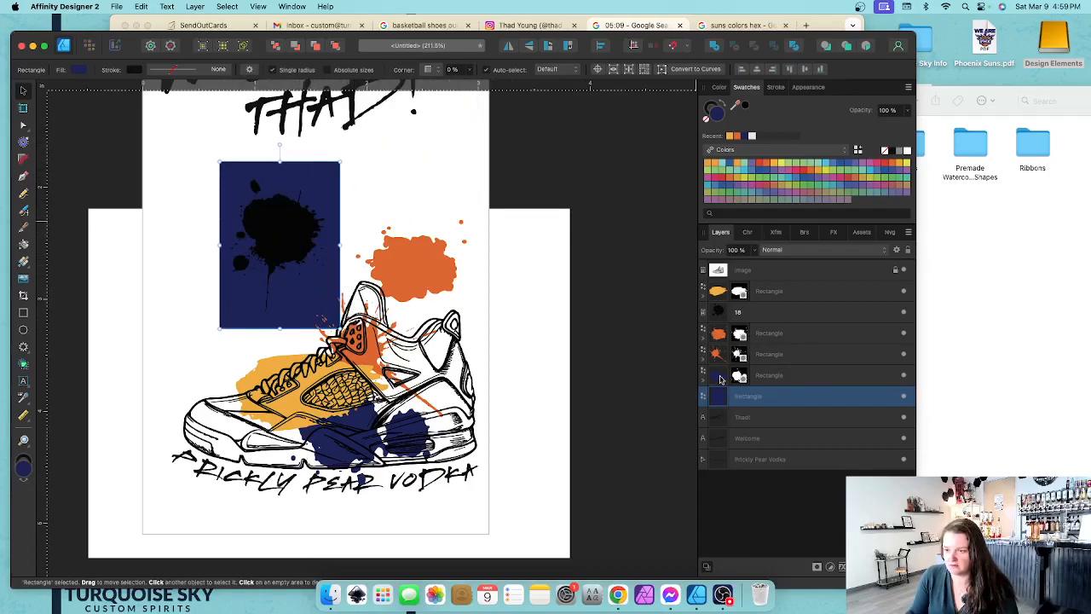
- Order the navy rectangle directly beneath splatter 18 and mask the splatter to it
drag(721, 396, 722, 328)
click(725, 312)
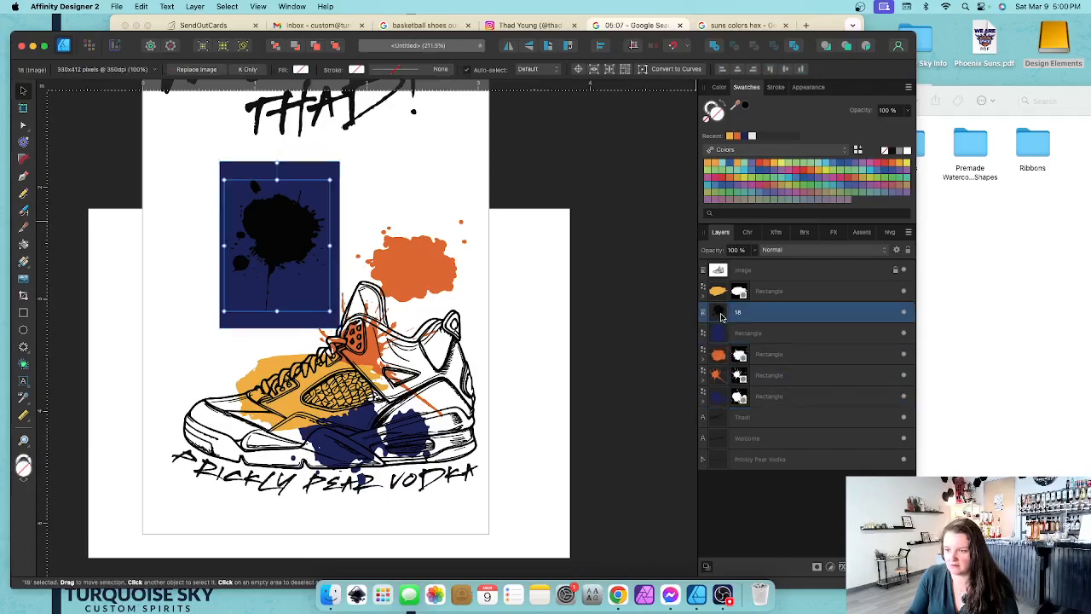
right_click(724, 312)
click(782, 483)
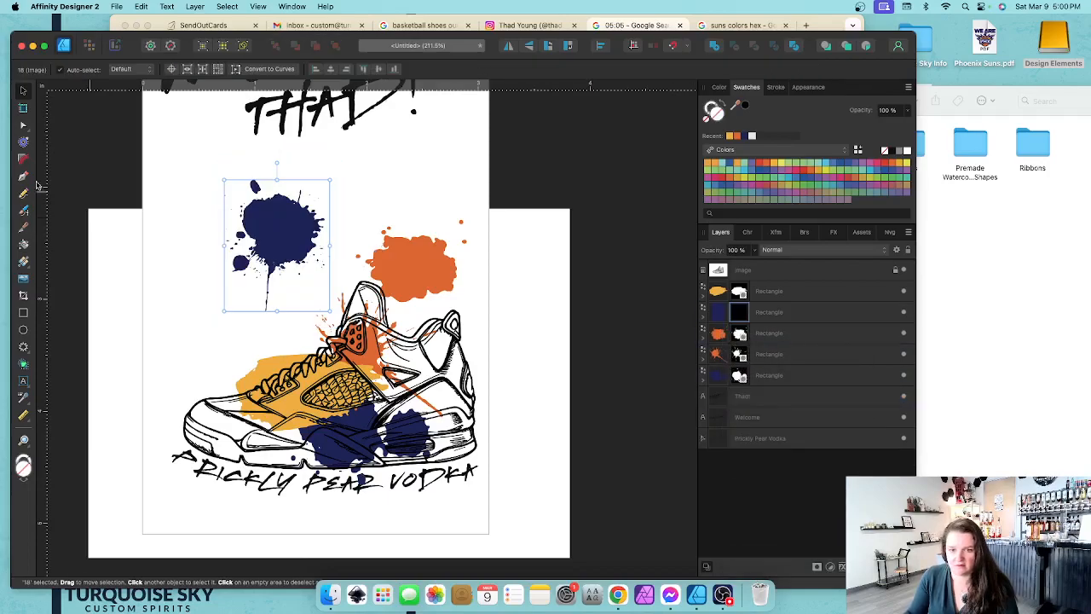
- Move the orange splatter above the collar, with its mask, down over the sneaker's toe and front sole
click(425, 279)
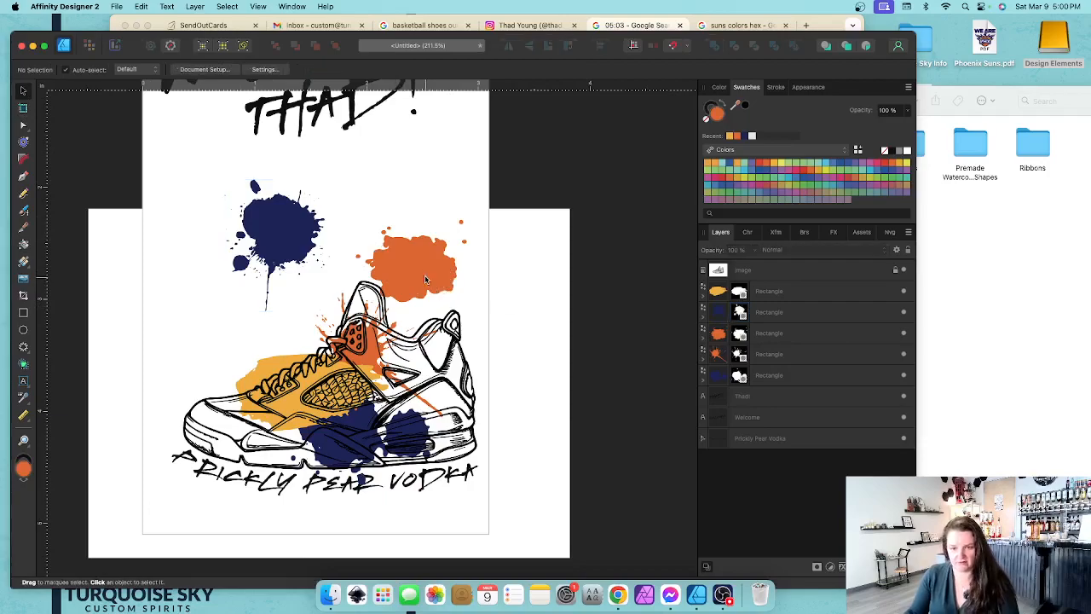
click(722, 338)
drag(415, 272, 258, 441)
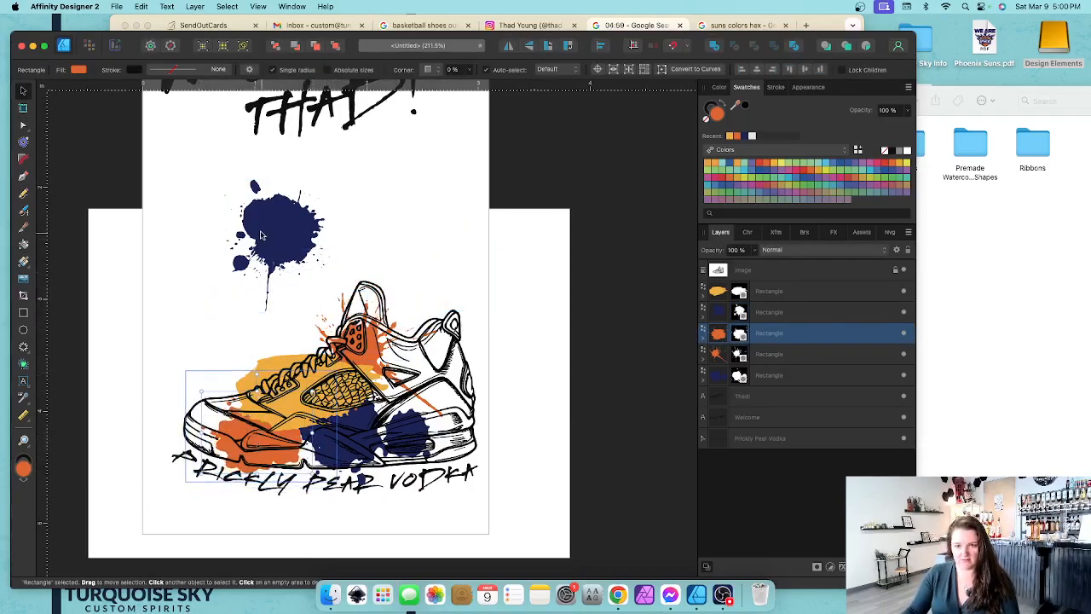
key(Escape)
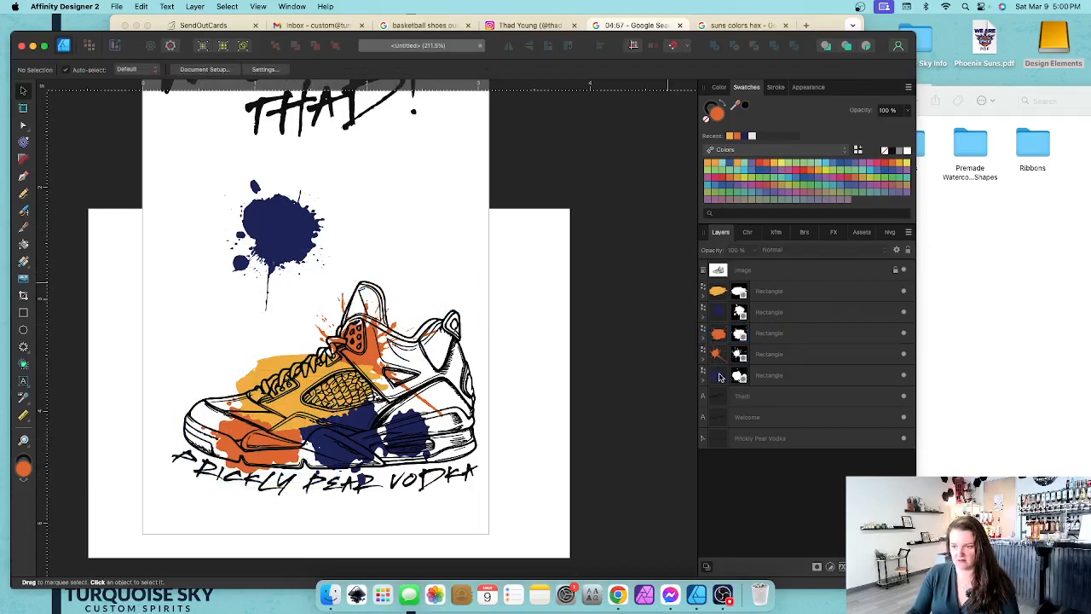
- Move the upper navy splatter onto the sneaker's heel and collar and rotate it so its long drip points upward
click(722, 314)
drag(290, 242, 440, 378)
drag(421, 296, 466, 317)
drag(407, 387, 414, 351)
click(614, 372)
scroll(407, 429, down, 2)
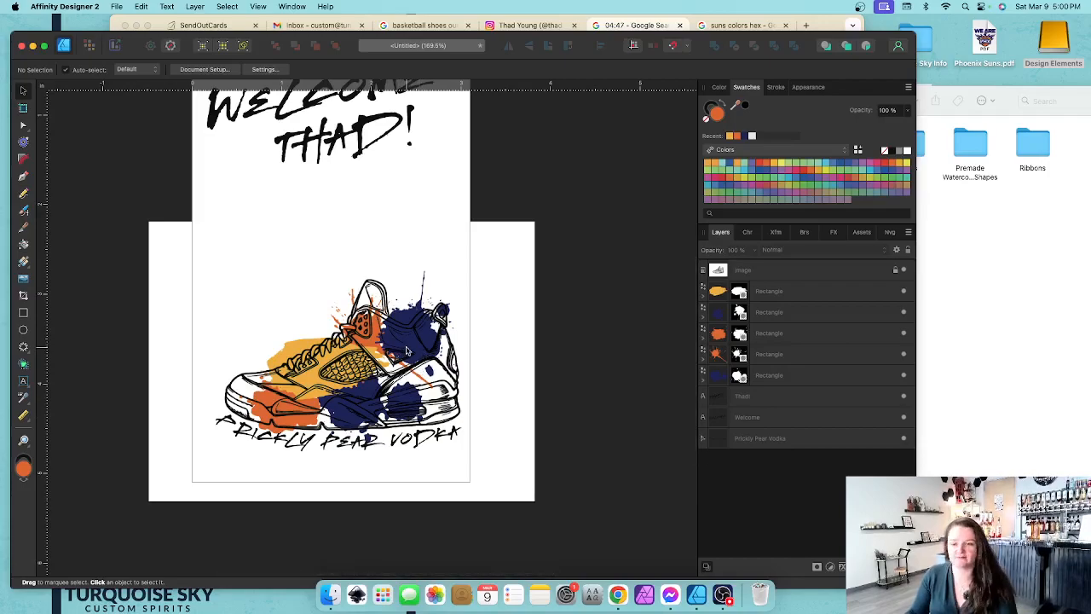
- Group the five masked splatter rectangles and set the group's opacity to 80%
click(723, 295)
shift+click(724, 375)
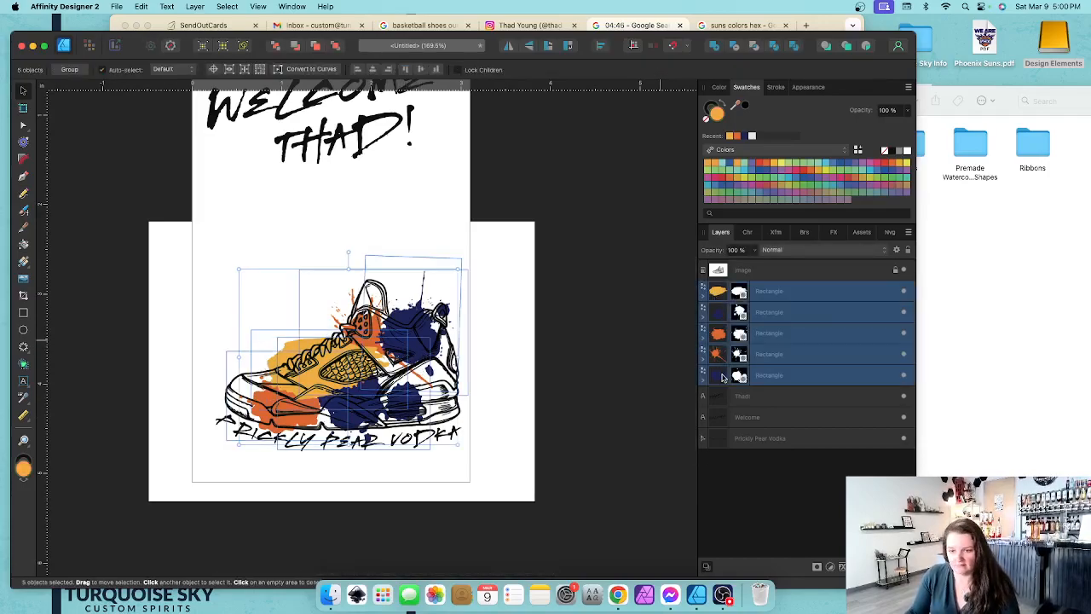
key(super+g)
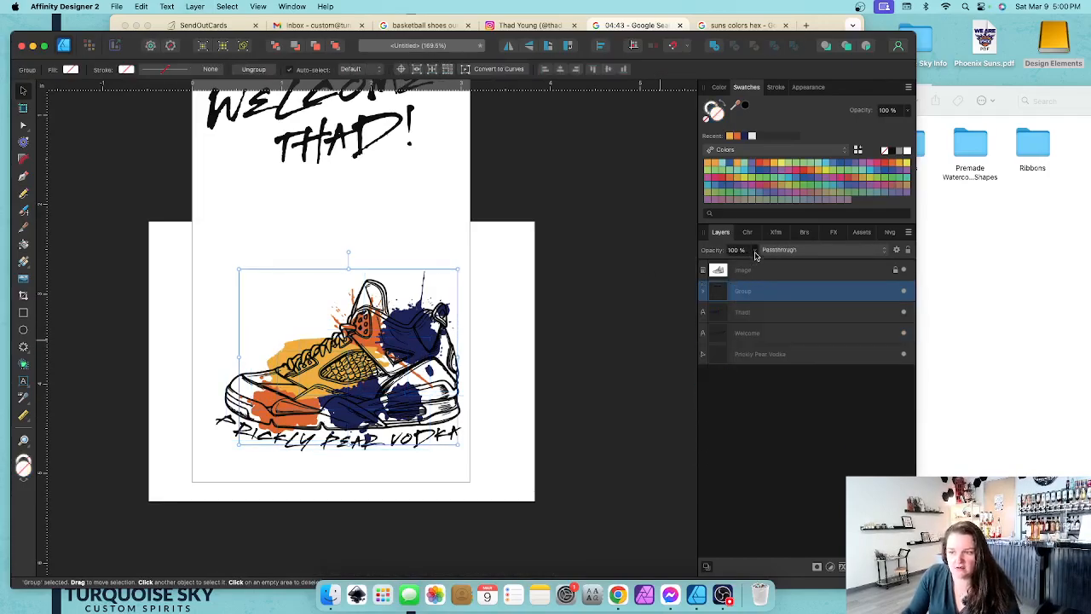
click(753, 251)
drag(753, 264, 731, 267)
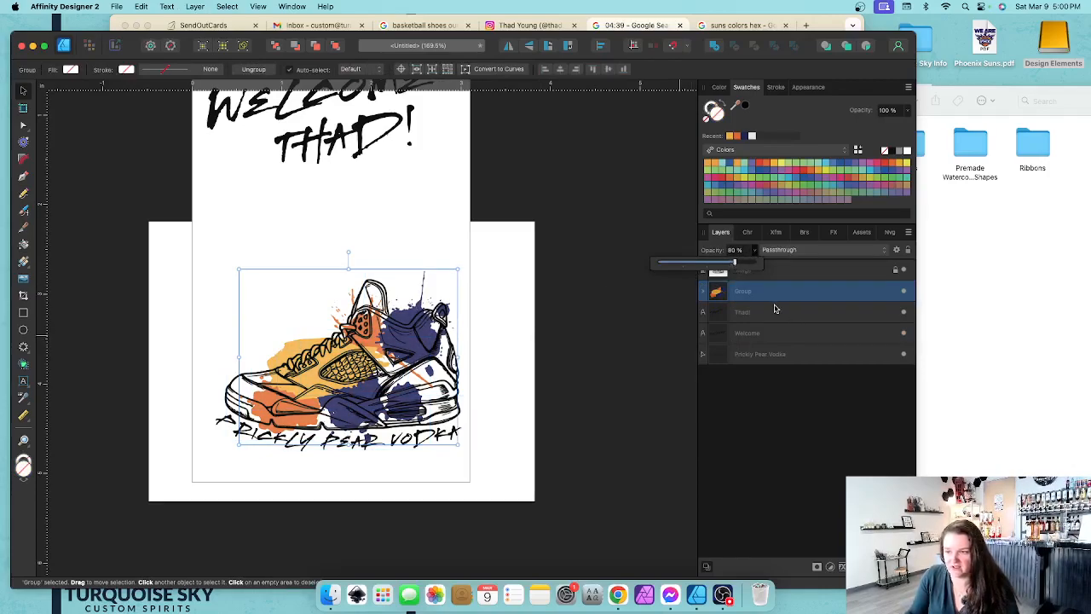
- Enlarge the splatter group about its centre so the paint spreads beyond the sneaker's outline
drag(458, 444, 497, 475)
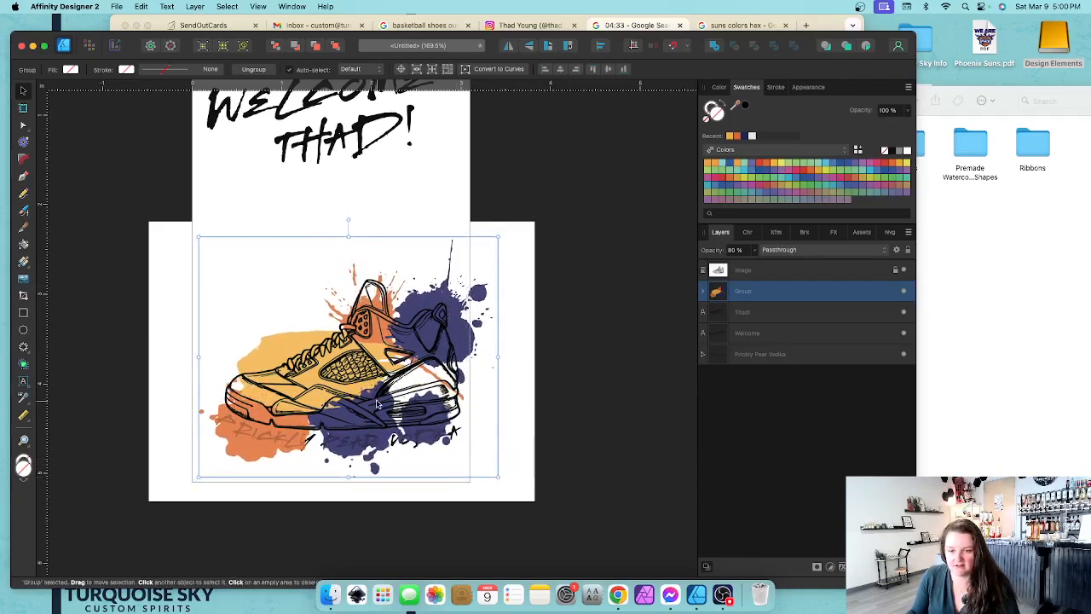
click(703, 291)
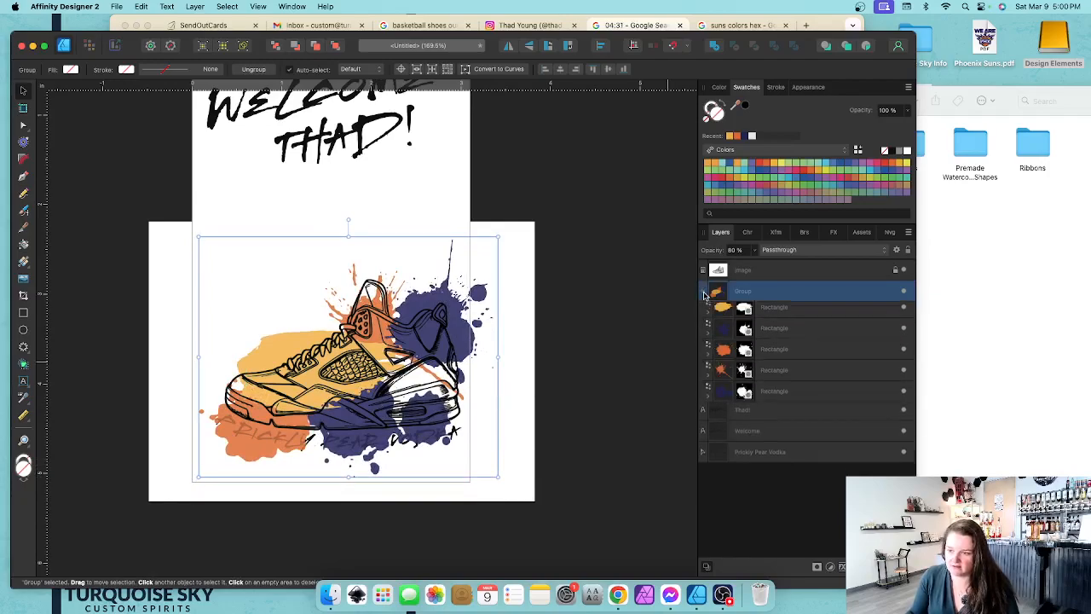
click(704, 291)
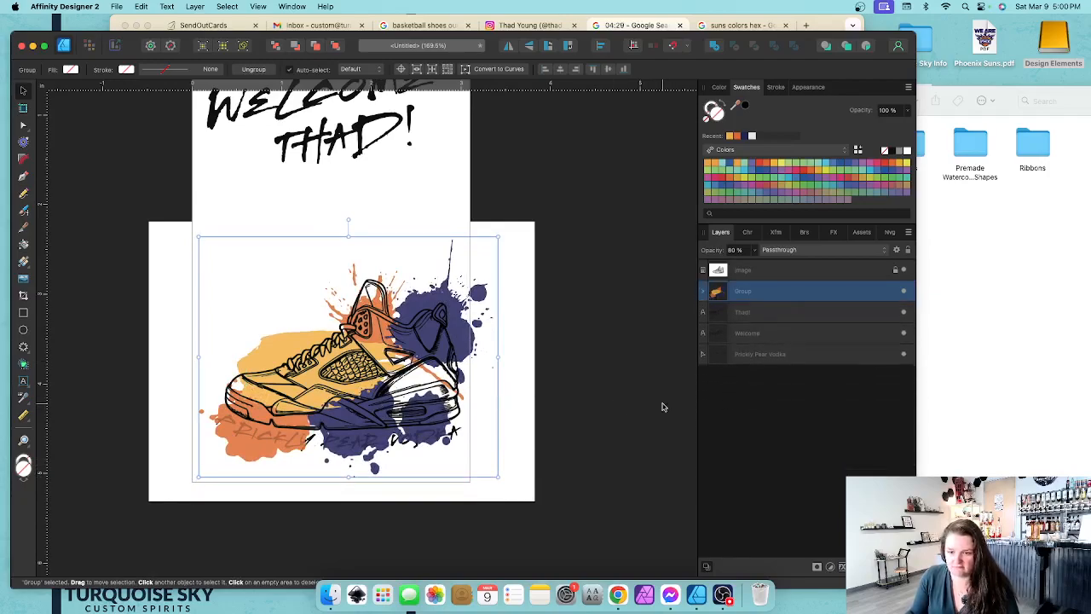
- Reorder the splatter group beneath the welcome and Prickly Pear Vodka lettering layers
click(719, 312)
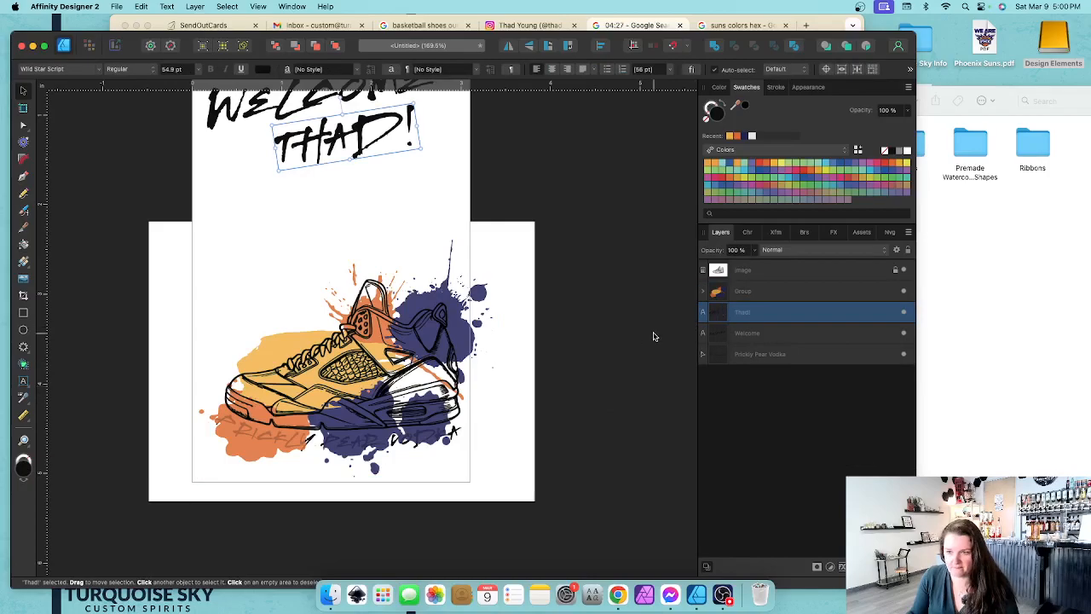
click(654, 336)
click(716, 291)
drag(716, 304, 718, 375)
click(621, 341)
- Examine the splatters and vodka lettering up close and the whole design with the artwork clipped to the page
scroll(392, 360, down, 1)
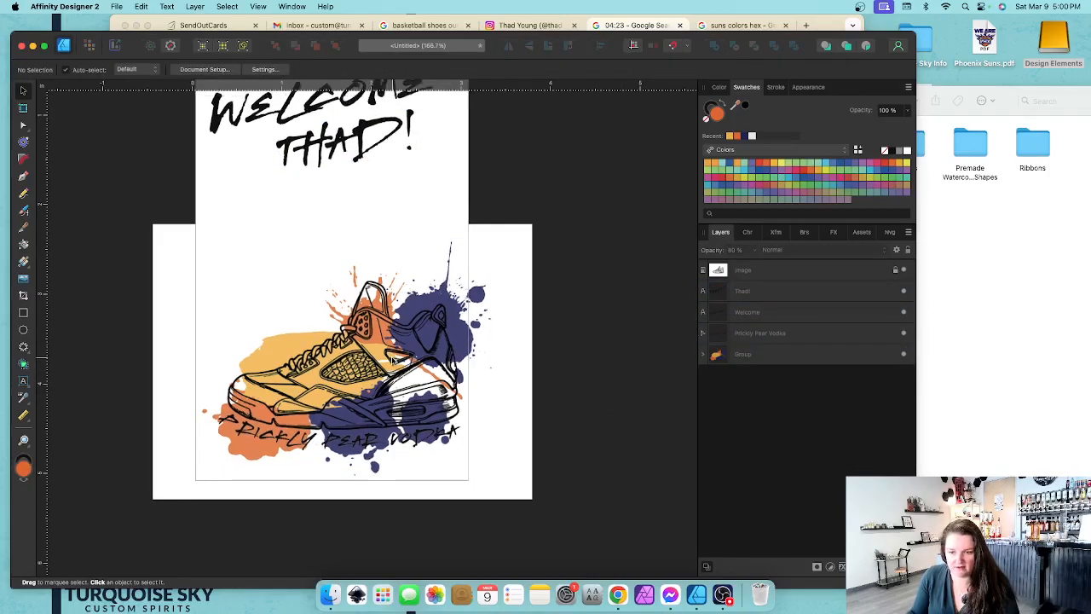
scroll(392, 360, down, 1)
scroll(393, 360, up, 5)
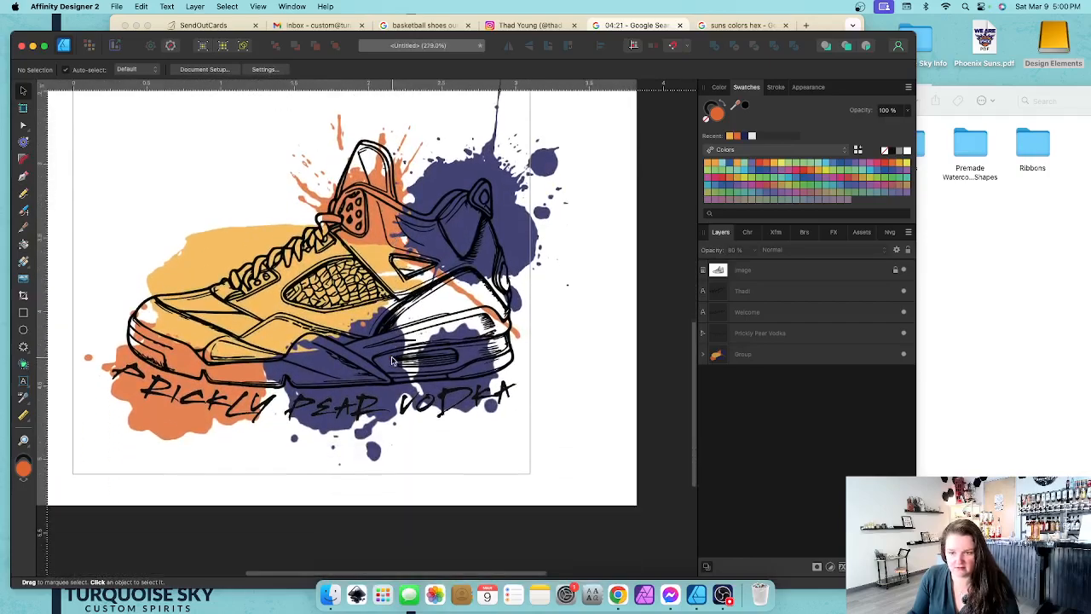
scroll(392, 360, down, 5)
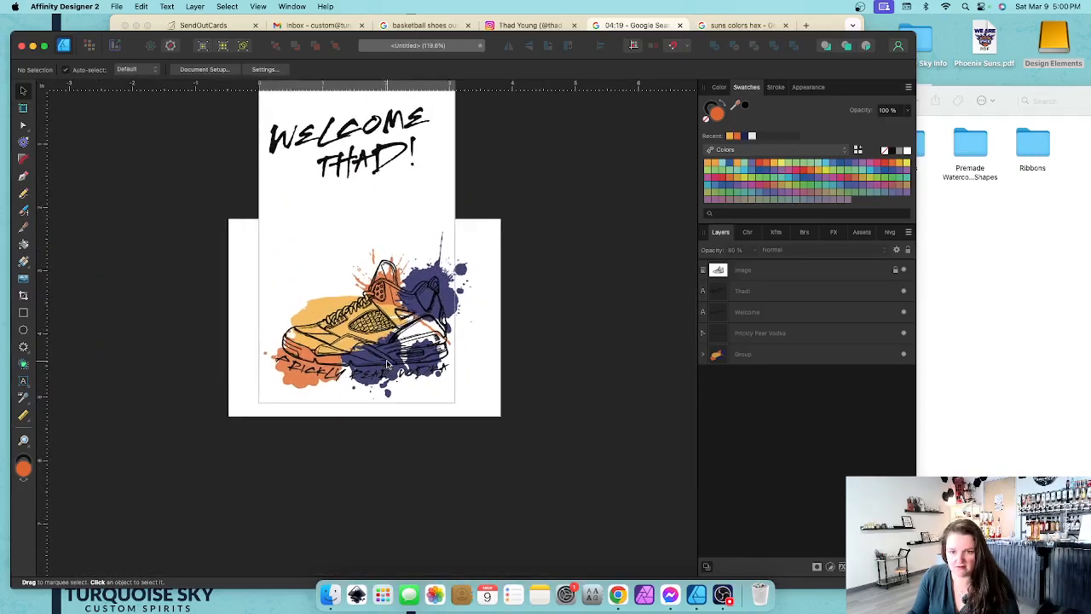
scroll(387, 364, up, 3)
scroll(387, 364, down, 3)
scroll(389, 364, up, 2)
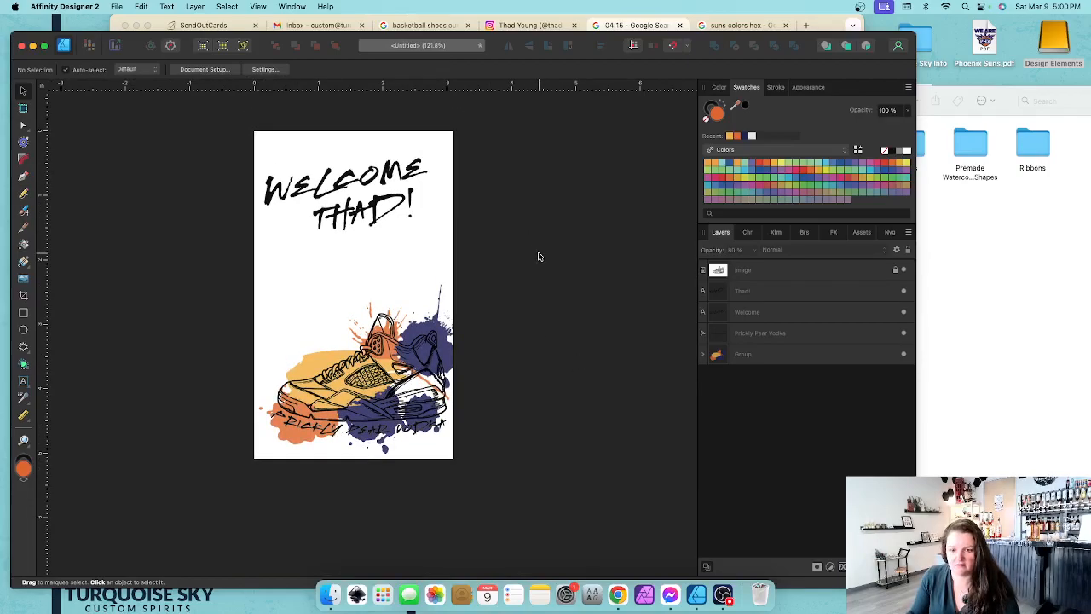
scroll(525, 257, up, 1)
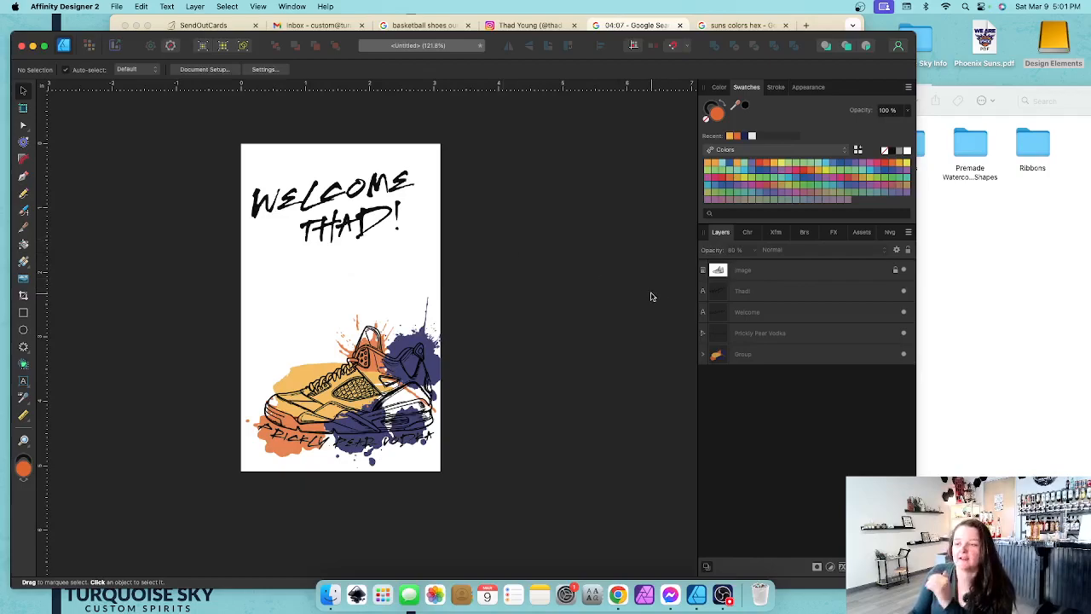
- View Phoenix Suns.pdf from the desktop in Preview and close it
click(979, 290)
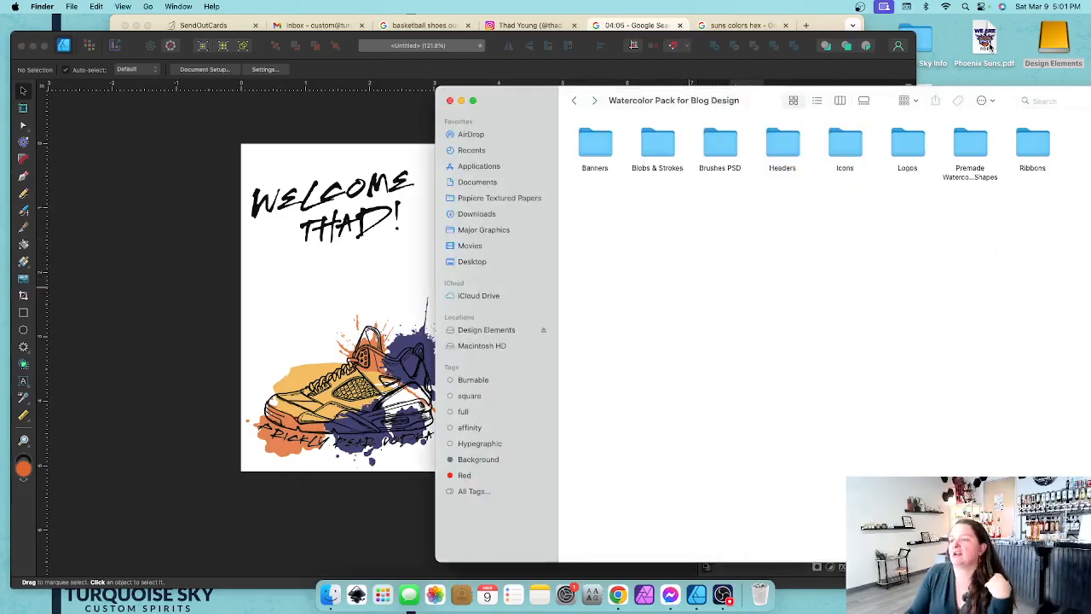
double_click(985, 41)
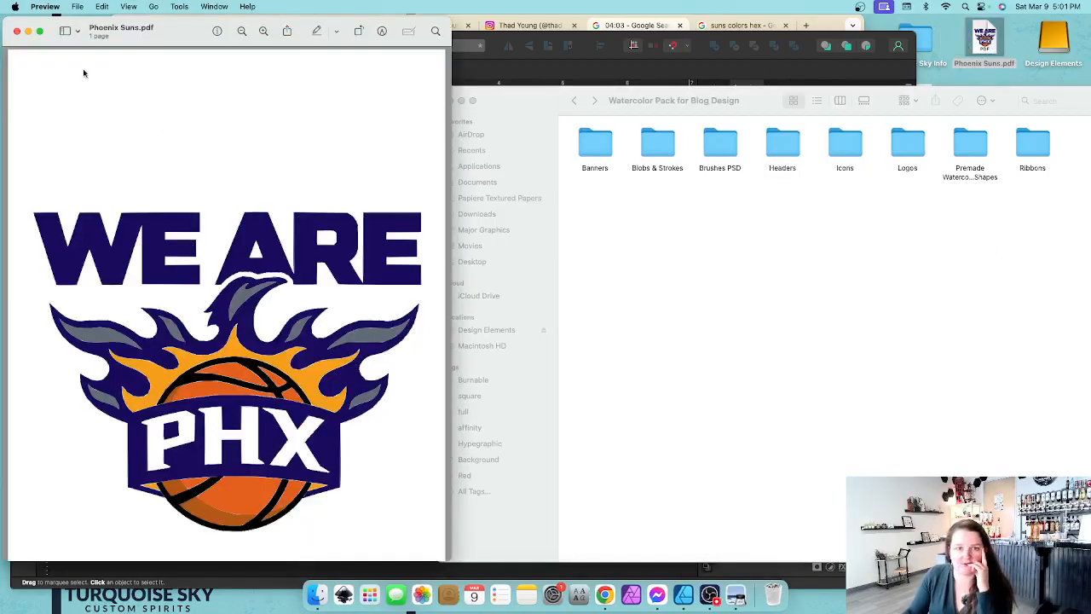
click(17, 31)
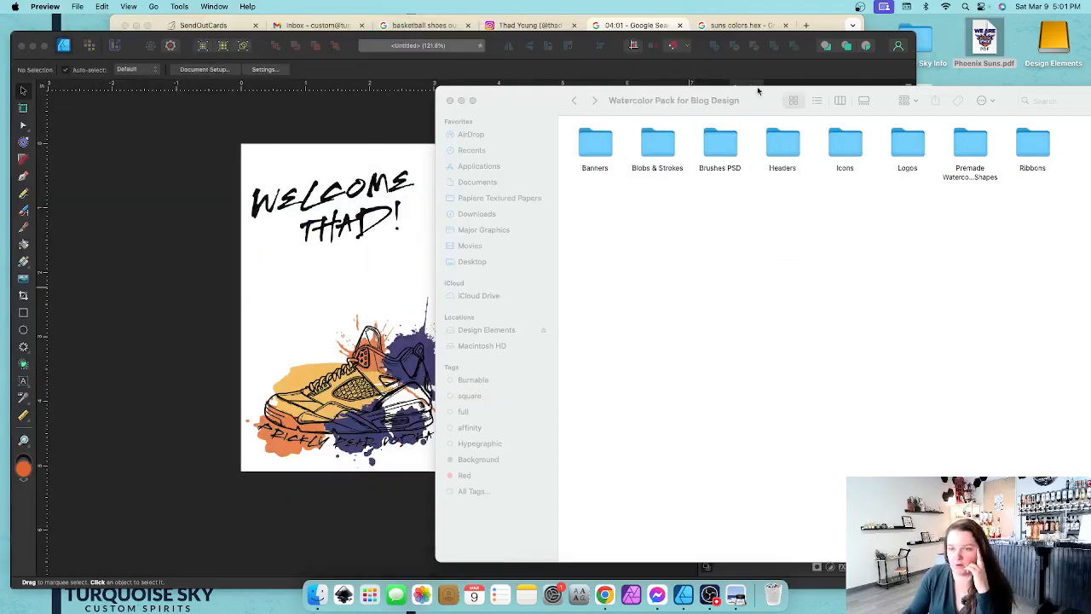
- Open Phoenix Suns.pdf in Affinity Designer with all pages loaded at 300 DPI and the colour space set to Estimate
drag(971, 47, 401, 260)
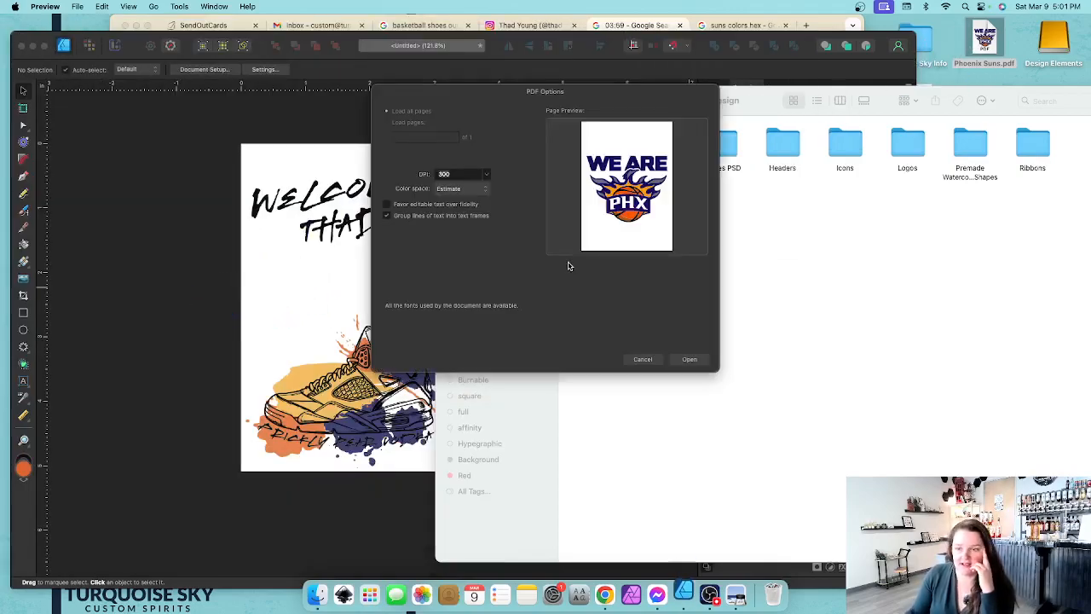
click(690, 359)
click(690, 359)
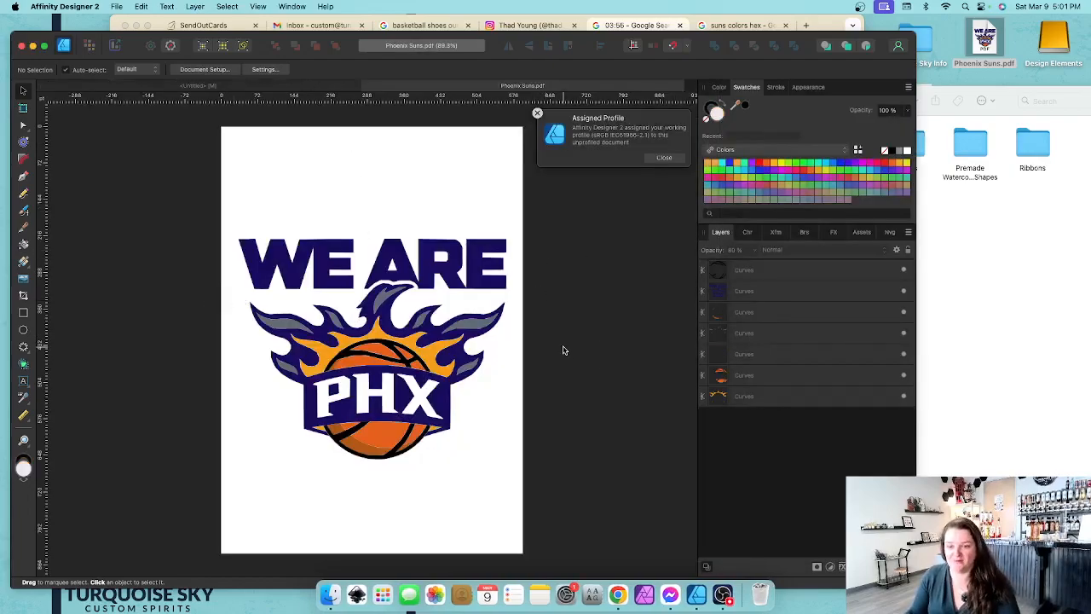
- Select all the curves of the WE ARE PHX logo and group them
click(719, 277)
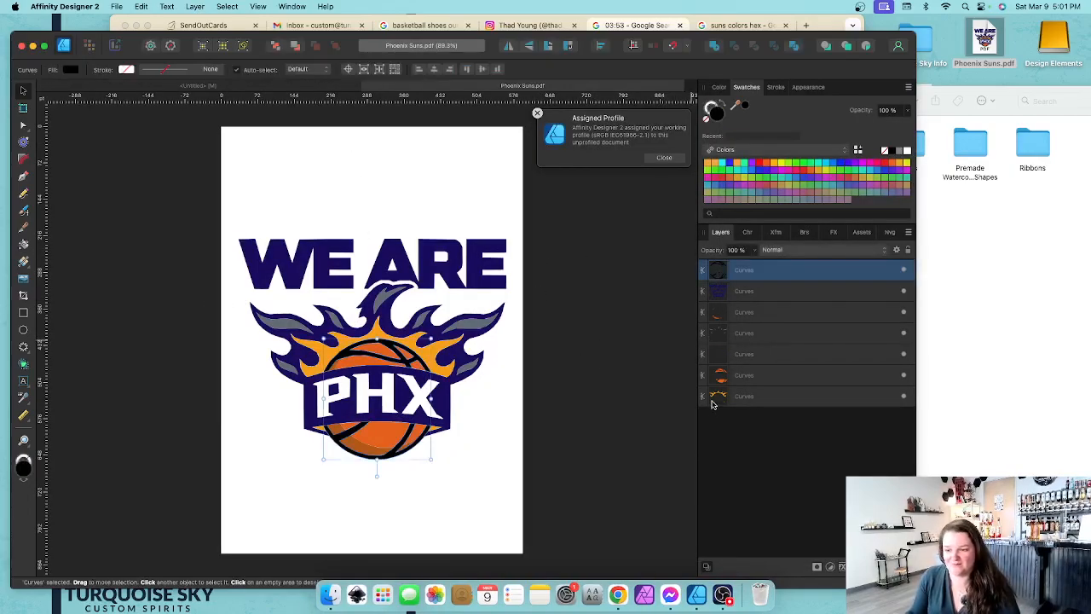
shift+click(719, 398)
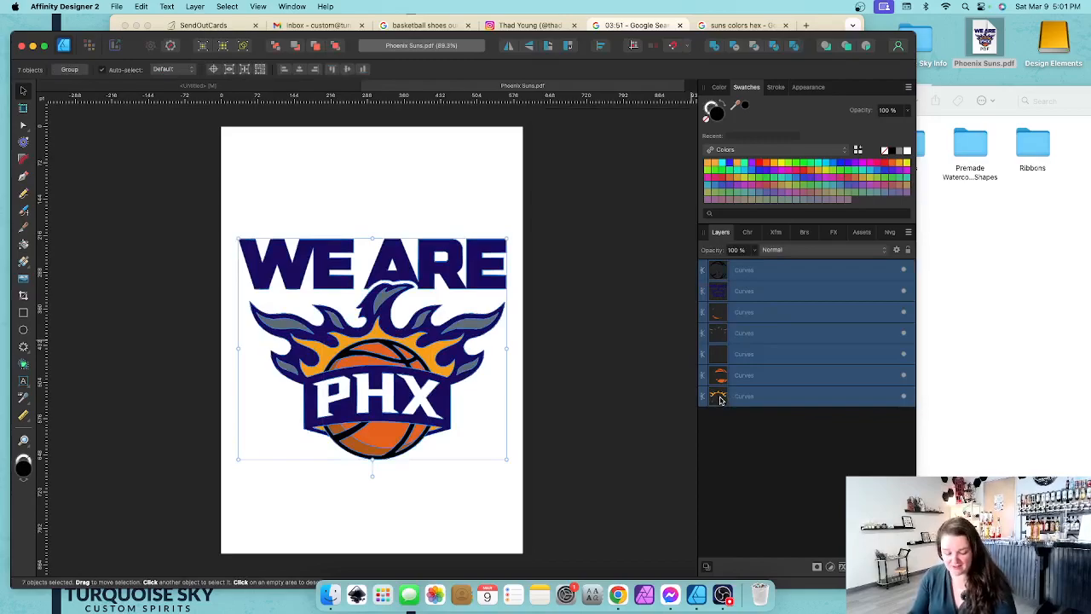
key(super+g)
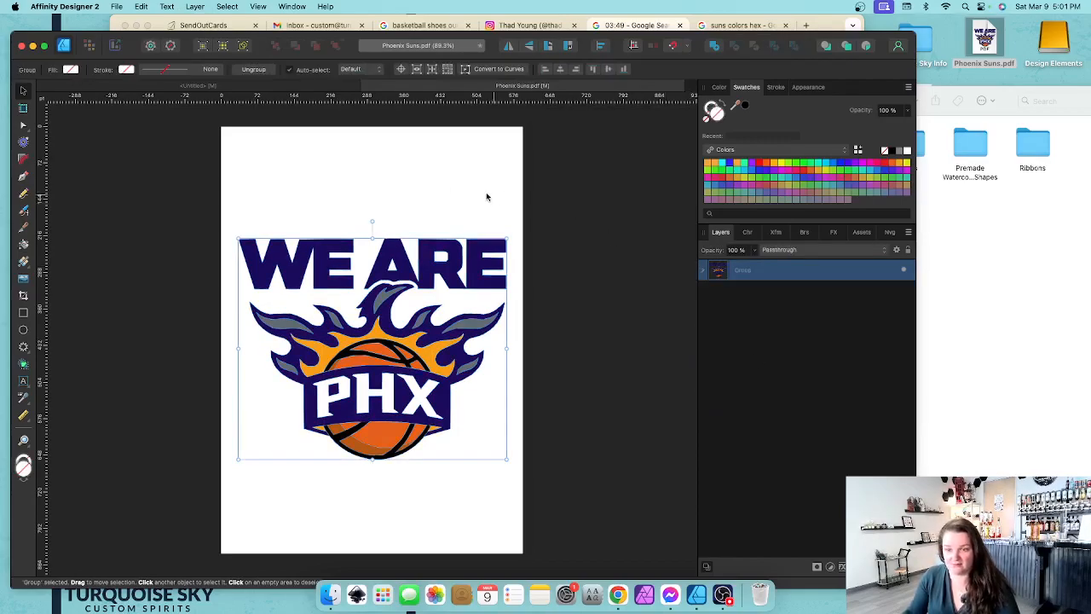
- Paste the WE ARE PHX logo into the sneaker design, scaled down to about 2.5 in wide and roughly centred across the page
click(260, 88)
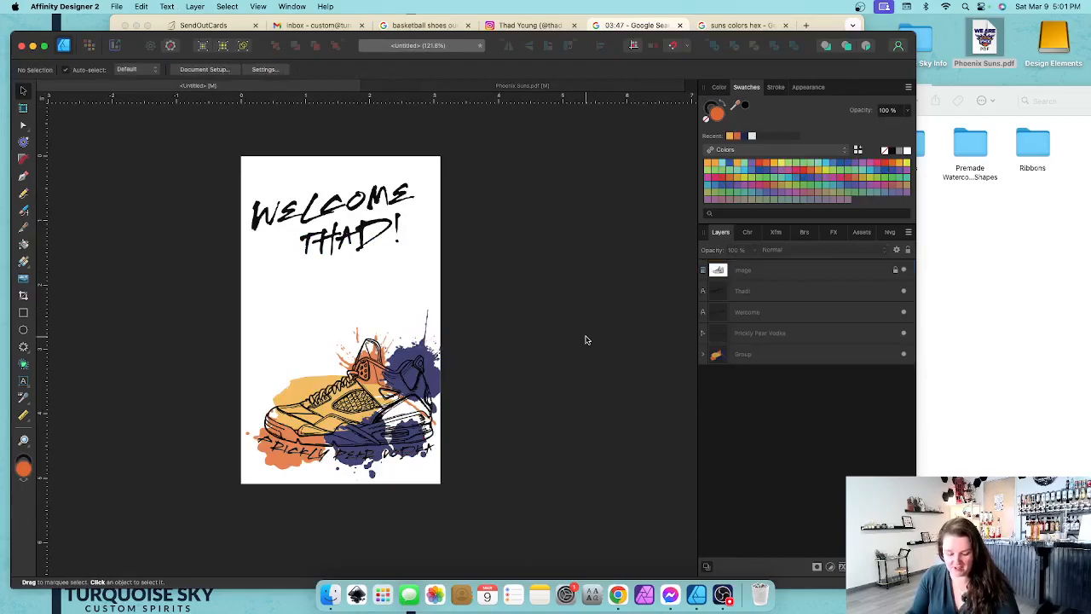
key(super+v)
scroll(402, 366, down, 5)
drag(531, 480, 407, 374)
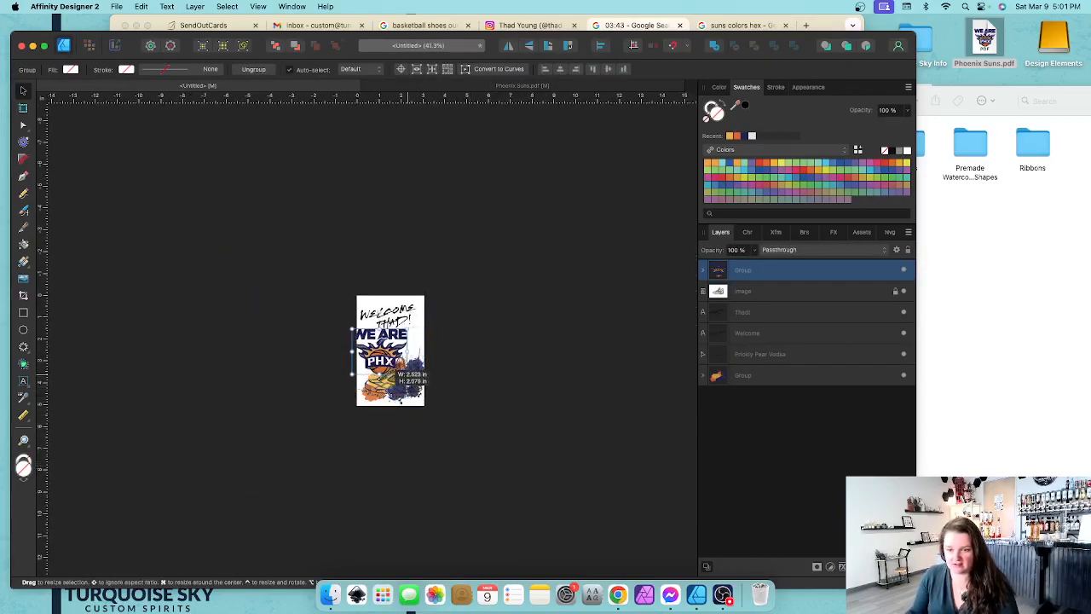
scroll(396, 363, up, 4)
drag(345, 353, 368, 337)
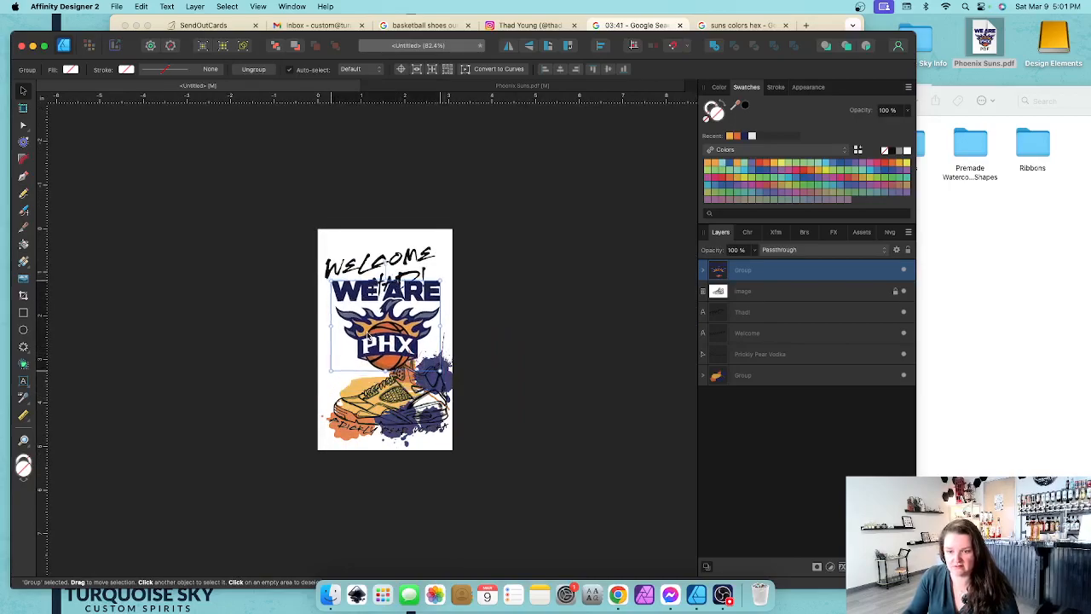
- Move the logo group to the bottom of the layer stack, nudge it up the page and lower its opacity to 20%
drag(718, 273, 718, 385)
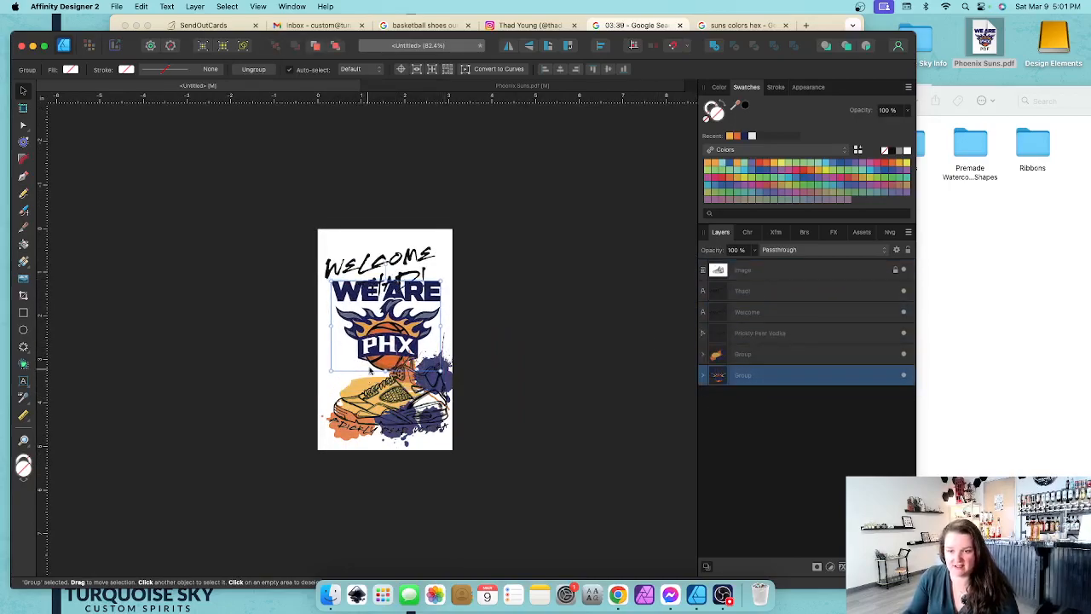
scroll(395, 341, up, 3)
drag(394, 336, 390, 311)
click(754, 249)
drag(755, 263, 681, 272)
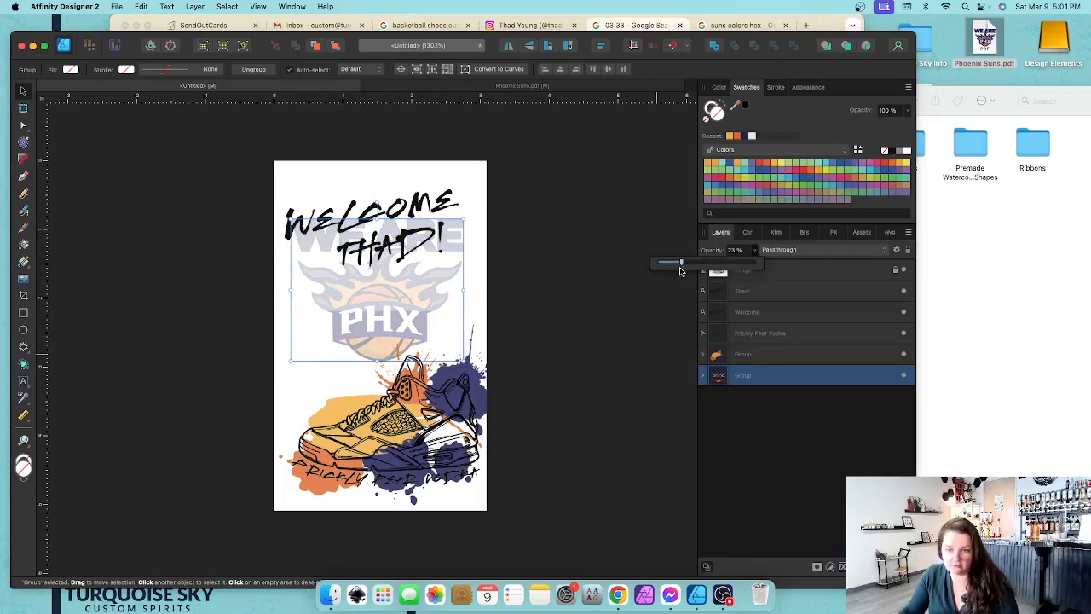
- Delete the nodes forming the word WE from the logo's dark purple curves
click(702, 375)
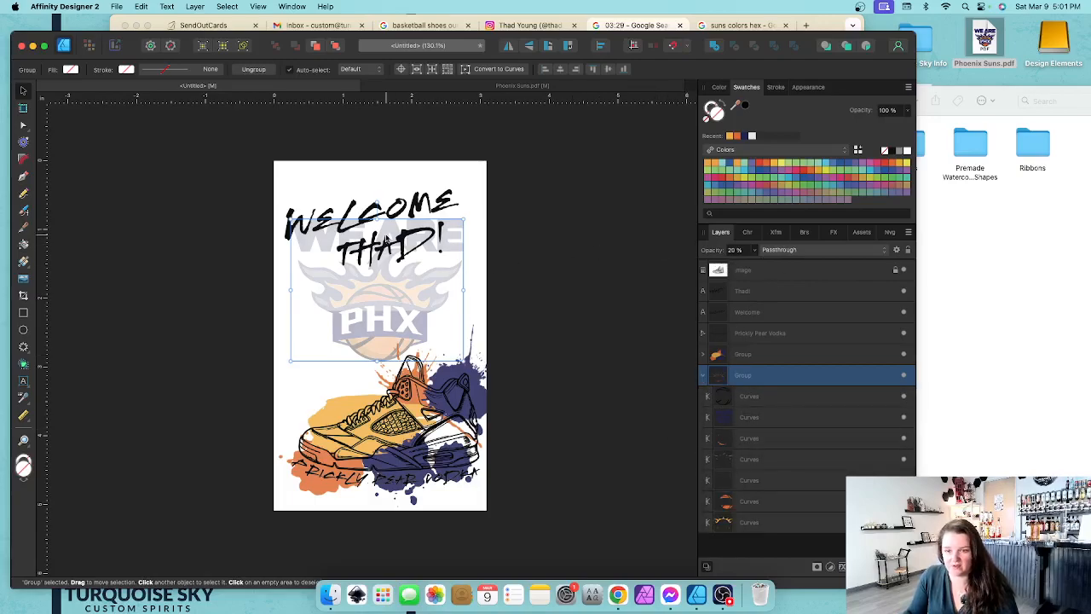
scroll(420, 249, up, 5)
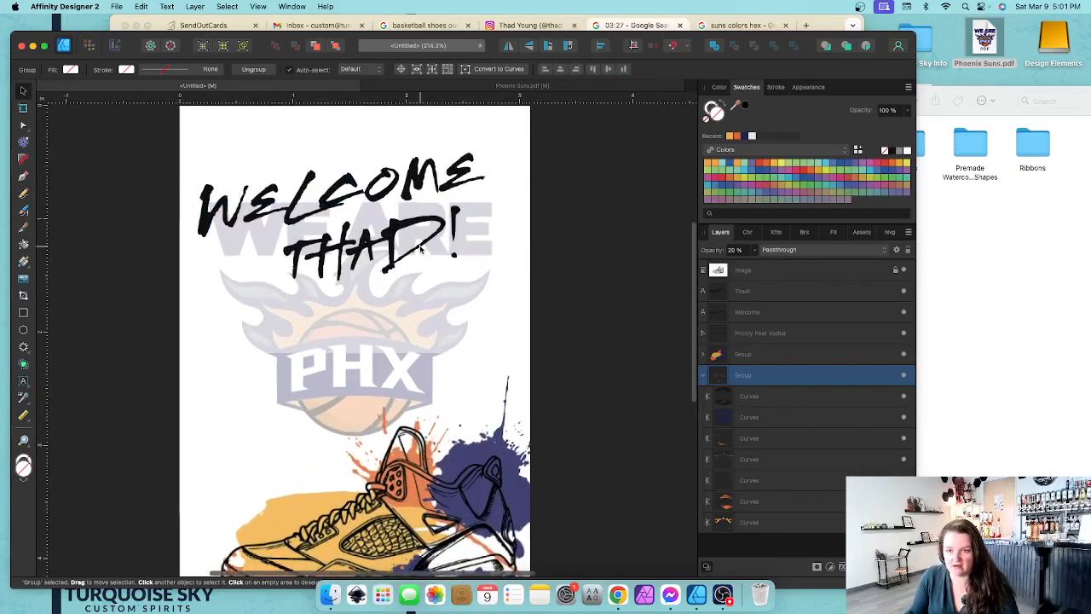
double_click(473, 244)
key(a)
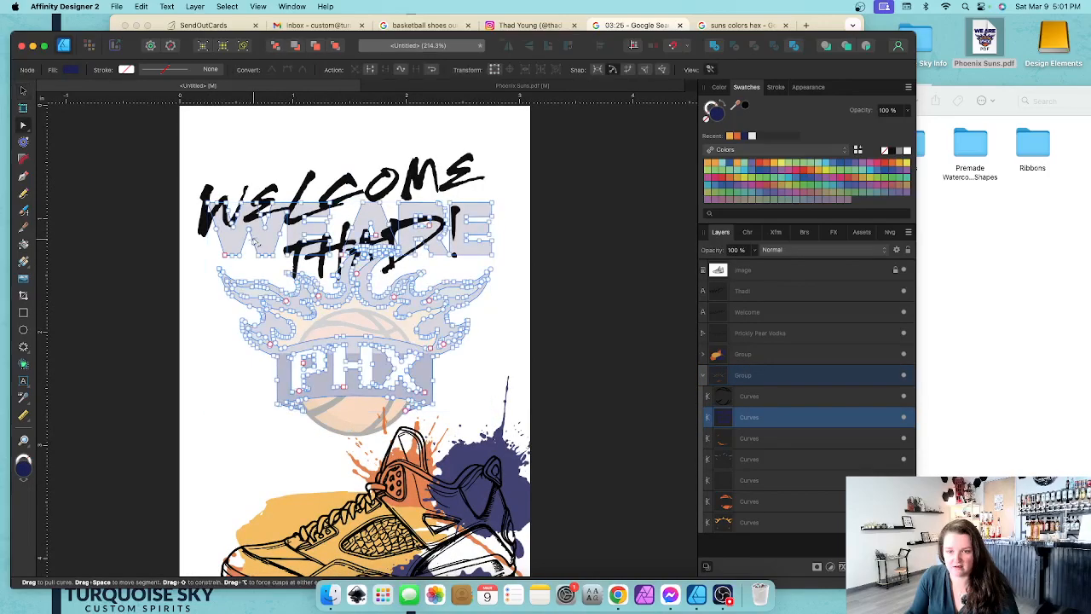
drag(199, 190, 333, 257)
key(Delete)
- Delete the nodes forming the word ARE from the logo's dark purple curves, keeping the flames below
scroll(365, 233, up, 1)
scroll(362, 255, up, 3)
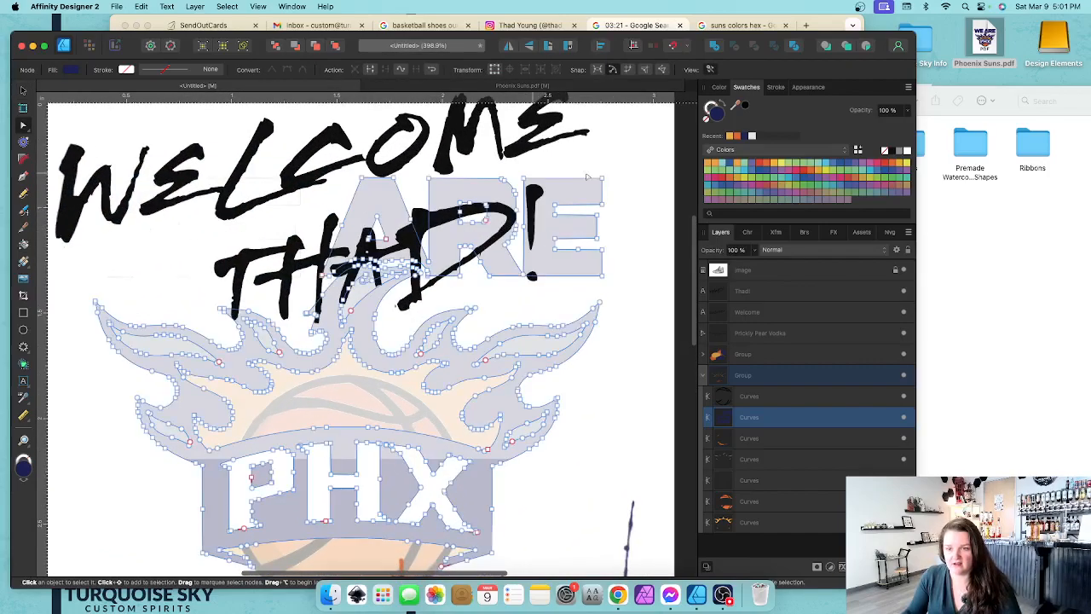
drag(633, 161, 426, 291)
key(Delete)
drag(324, 165, 433, 246)
key(Delete)
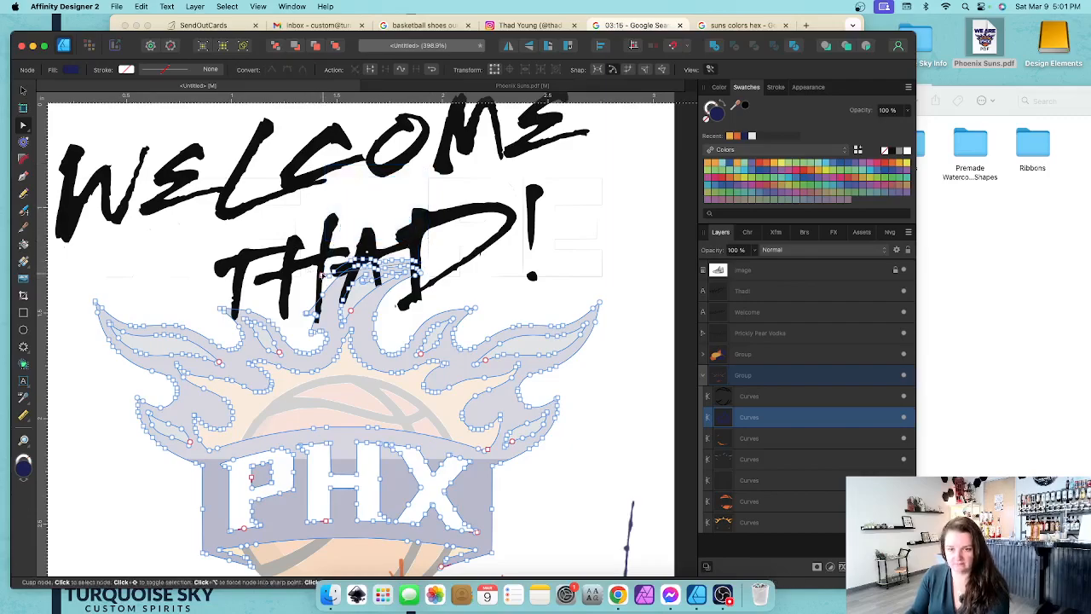
- Delete the leftover lettering nodes just above the logo's centre flame from the dark purple curves
click(322, 275)
key(Delete)
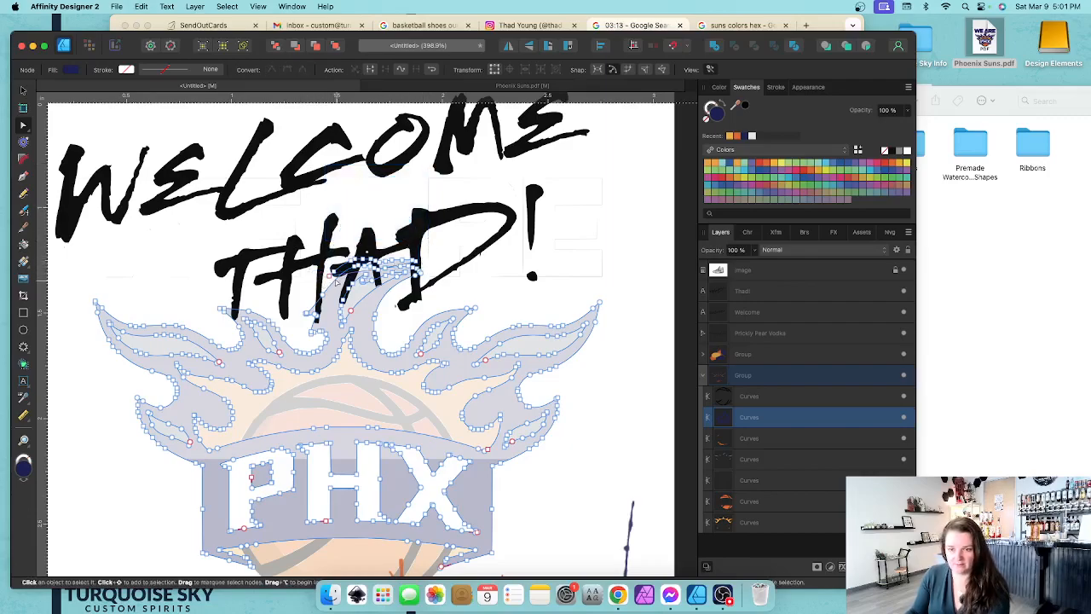
click(329, 276)
key(Delete)
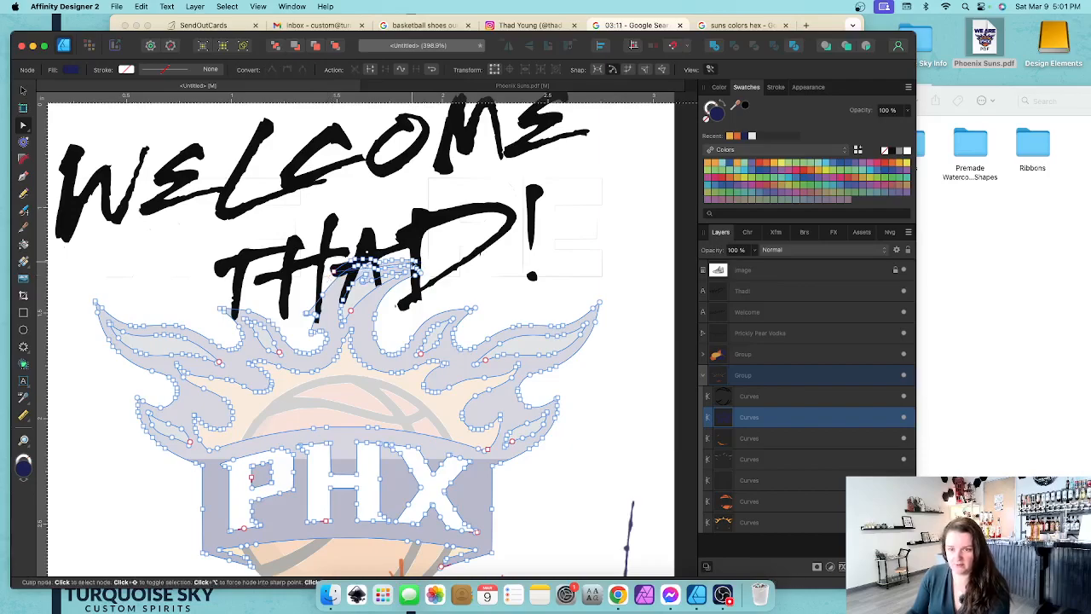
scroll(369, 279, down, 2)
scroll(369, 279, up, 5)
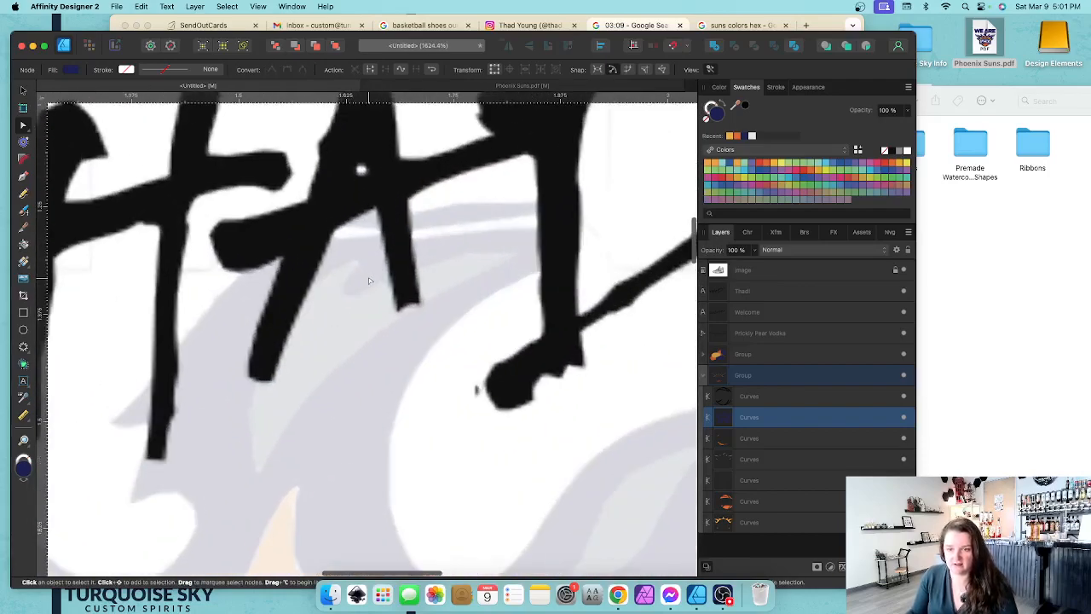
drag(565, 205, 418, 228)
key(Delete)
drag(442, 181, 344, 228)
key(Delete)
drag(218, 216, 237, 263)
key(Delete)
drag(264, 192, 362, 218)
key(Delete)
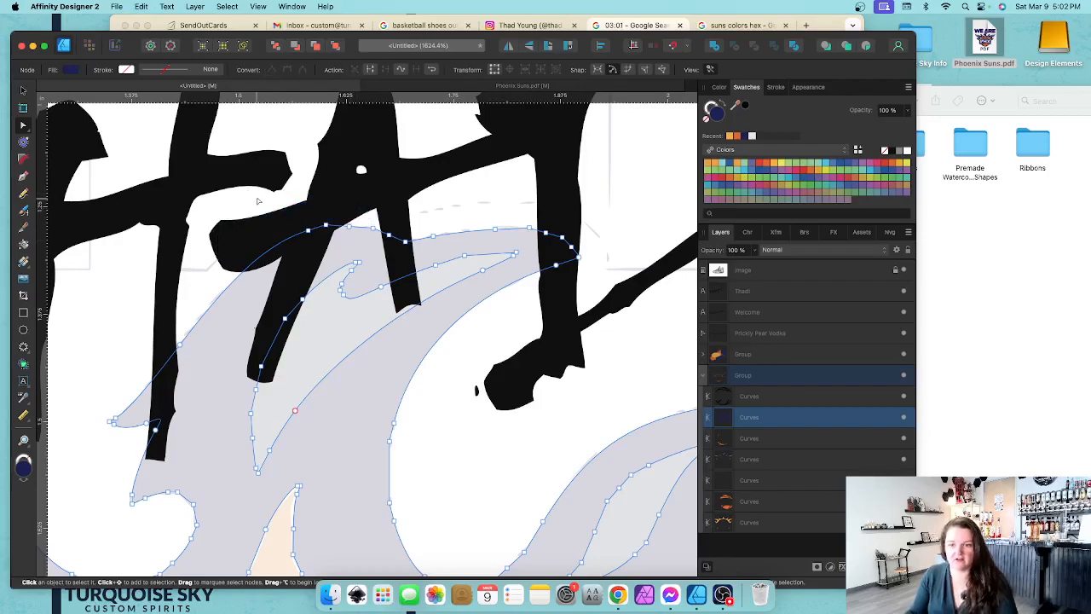
- Select the whole PHX logo group and enlarge it so the flames span the page width
scroll(255, 200, down, 8)
click(20, 90)
scroll(548, 297, down, 4)
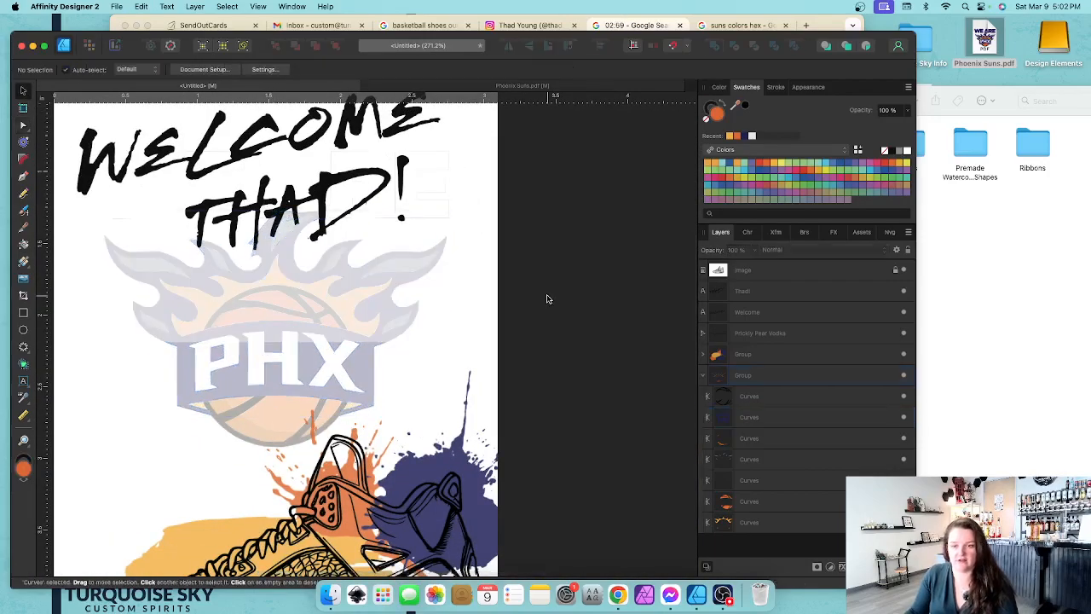
click(637, 329)
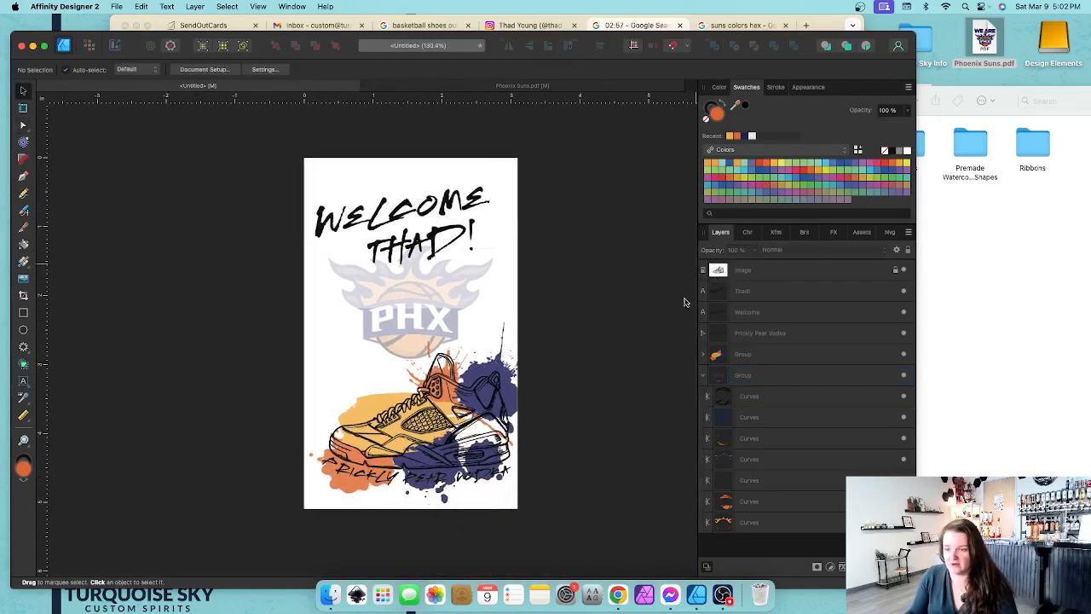
scroll(412, 327, up, 5)
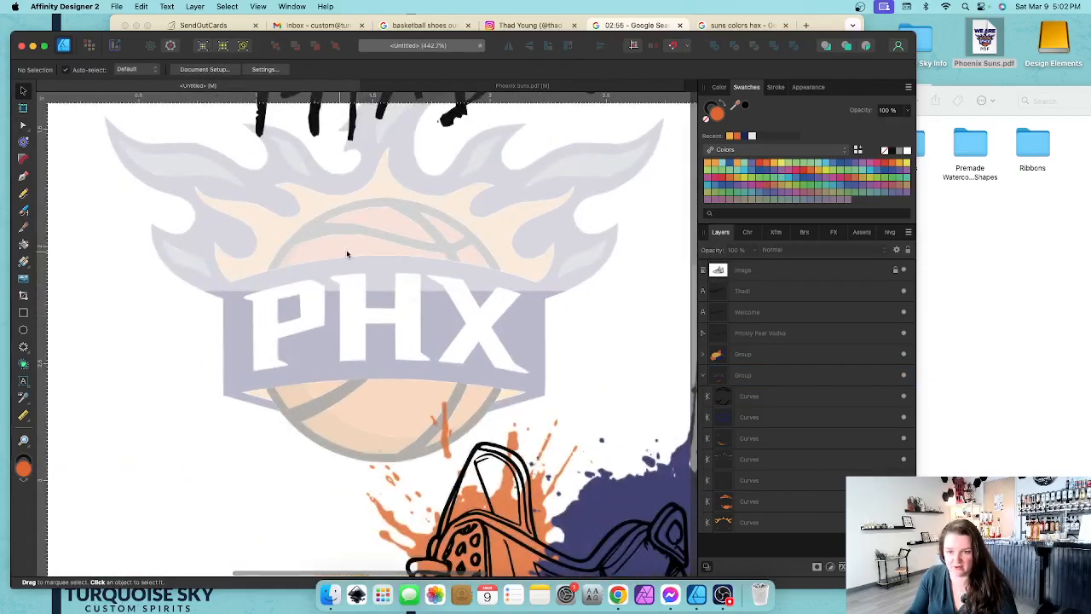
scroll(395, 211, down, 5)
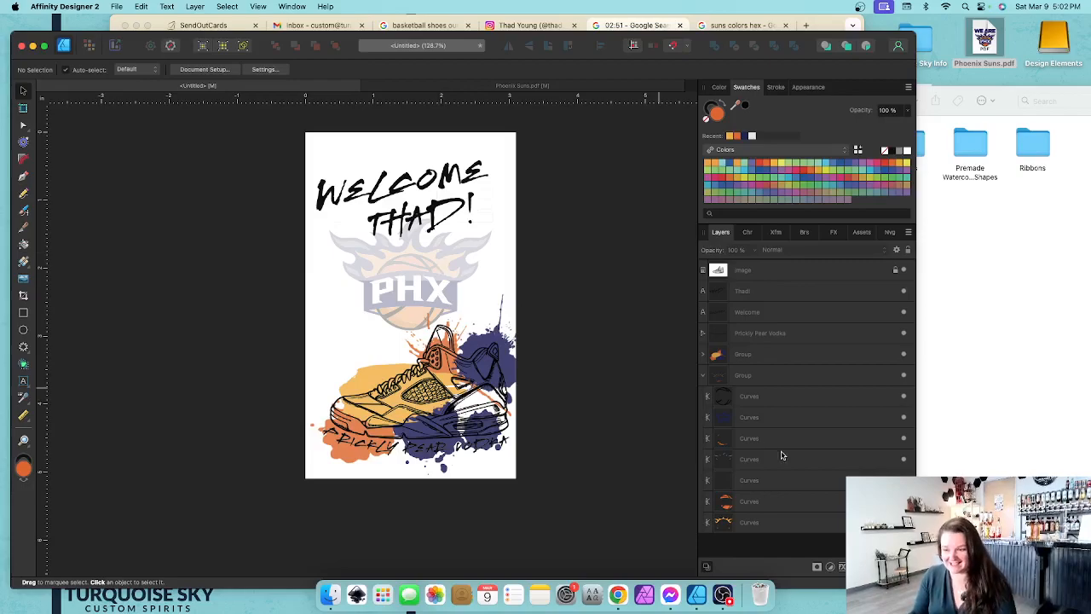
click(704, 376)
click(719, 378)
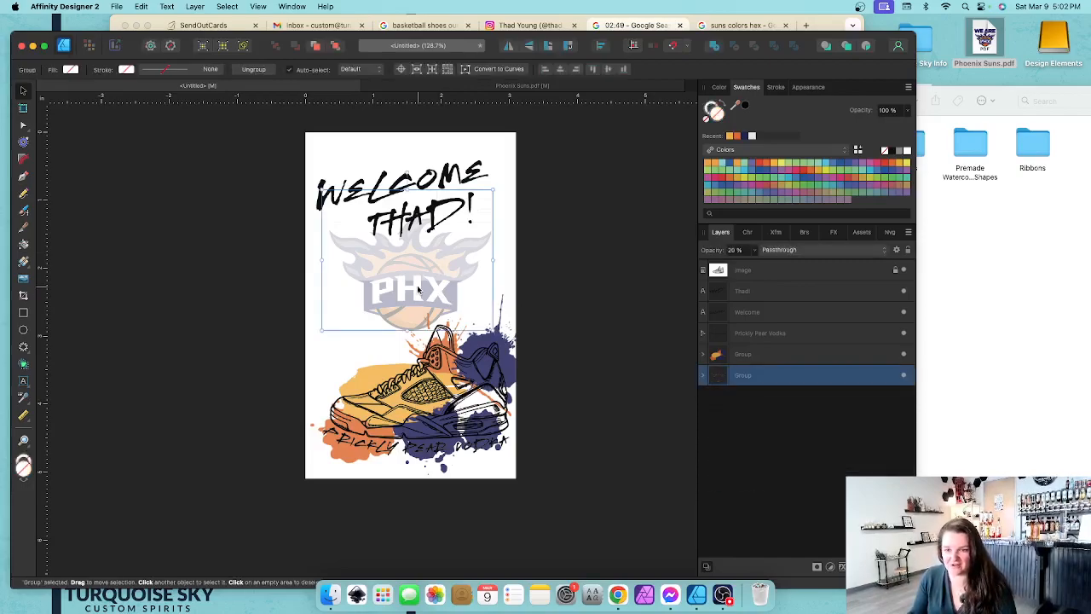
drag(492, 329, 519, 354)
- Delete the remaining WE ARE outline nodes from the logo's lighter purple curves
scroll(502, 222, up, 5)
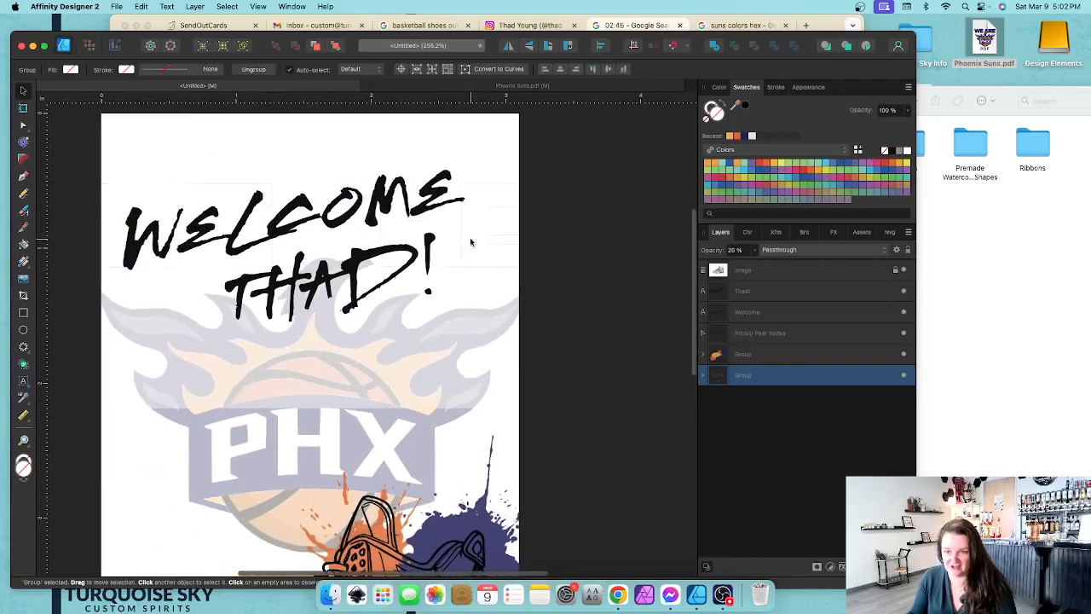
double_click(462, 247)
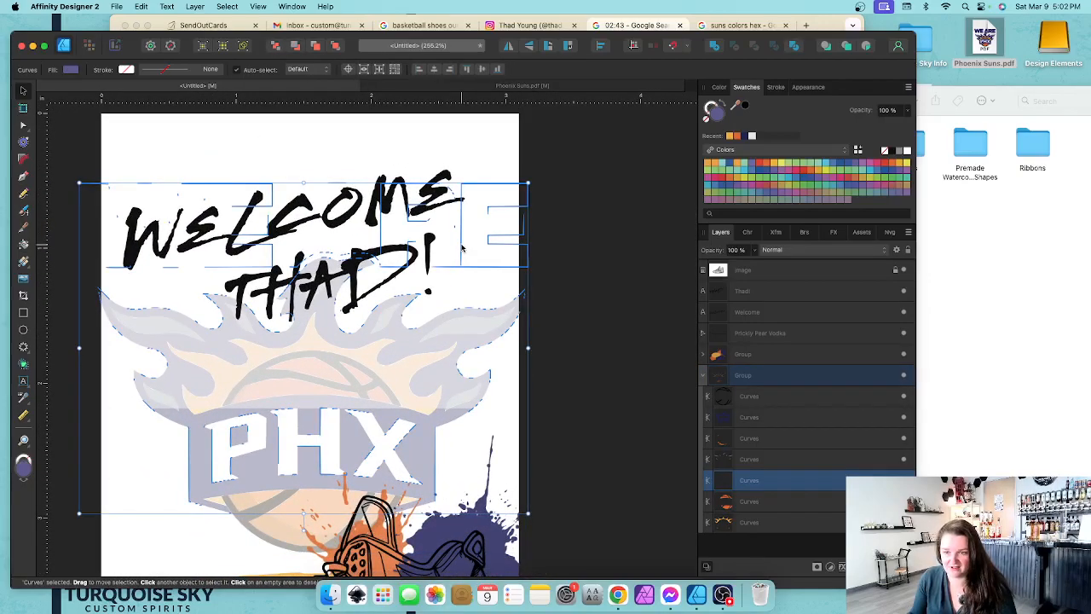
key(a)
drag(572, 156, 415, 277)
drag(381, 275, 388, 273)
key(Delete)
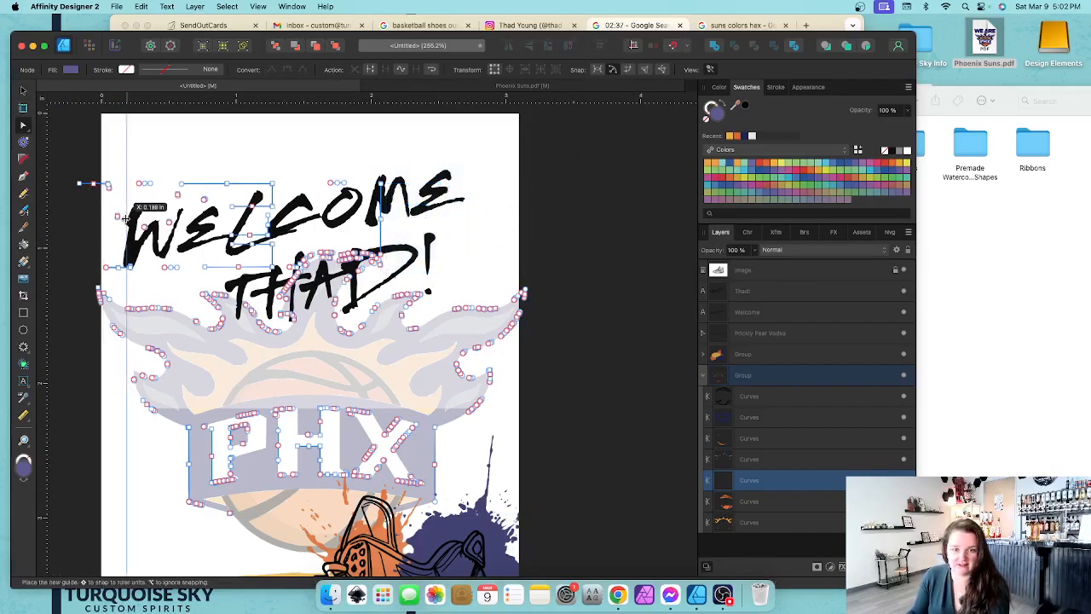
drag(81, 188, 207, 282)
drag(188, 166, 315, 226)
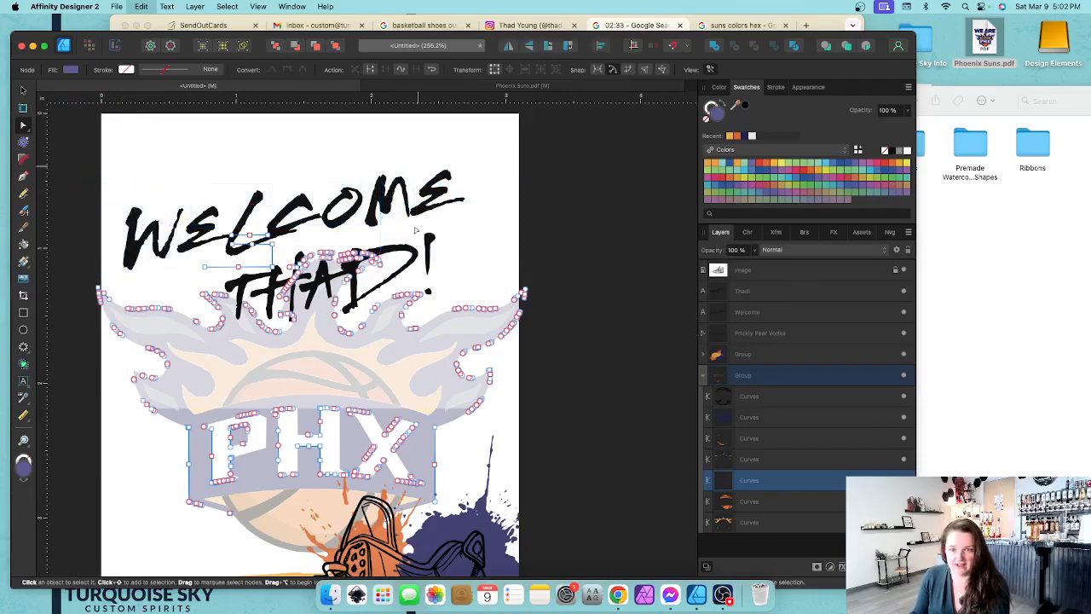
drag(189, 213, 274, 270)
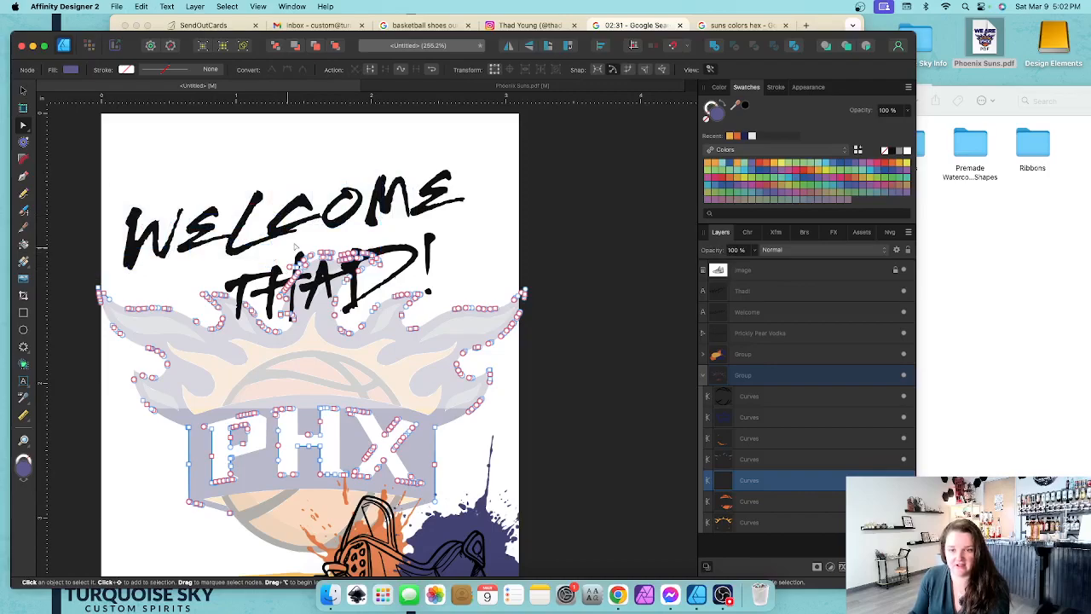
- Delete the stray outline nodes around the tip of the logo's centre flame from the lighter purple curves
scroll(405, 249, up, 5)
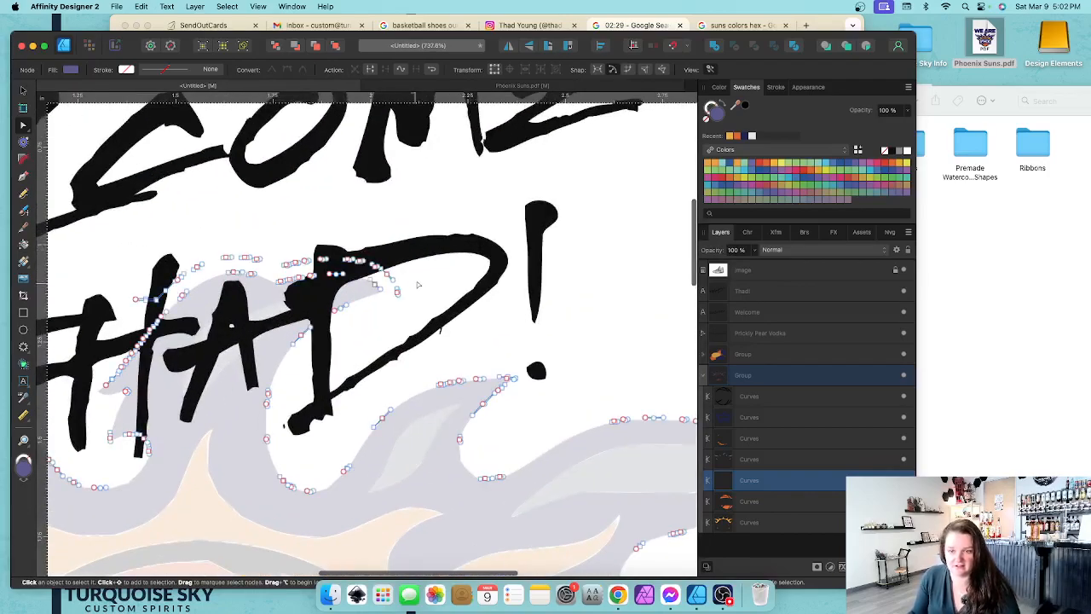
drag(388, 307, 421, 249)
key(Delete)
drag(300, 234, 388, 268)
key(Delete)
drag(304, 249, 274, 271)
drag(203, 247, 267, 271)
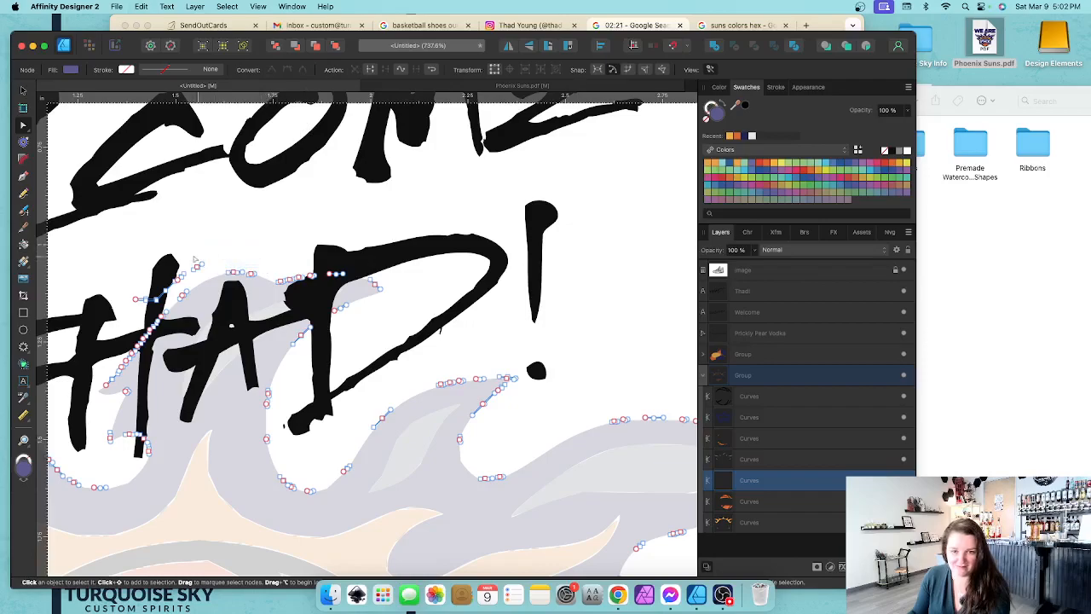
drag(114, 267, 202, 281)
key(Delete)
drag(137, 290, 167, 306)
key(Delete)
click(23, 89)
scroll(372, 333, down, 6)
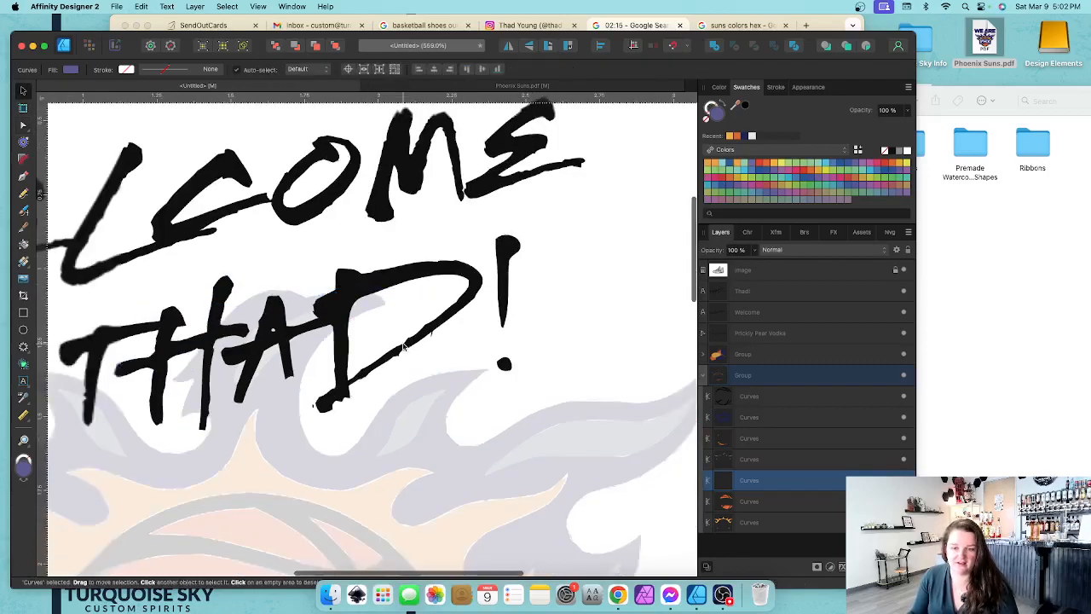
click(72, 323)
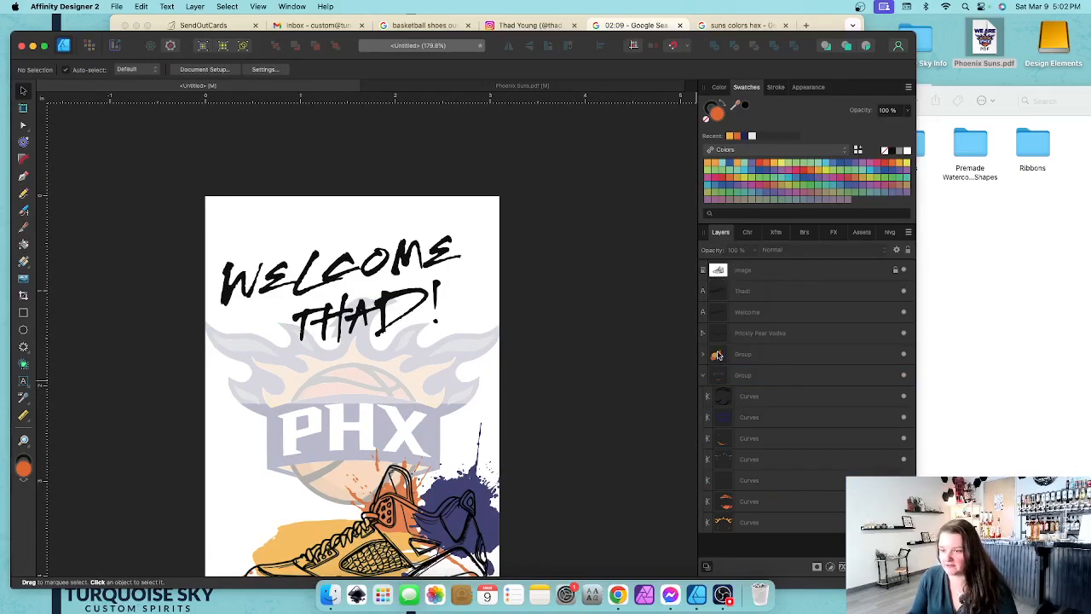
- Move the PHX logo group up over the welcome lettering and bring it to the top of the layer stack
click(703, 375)
click(724, 378)
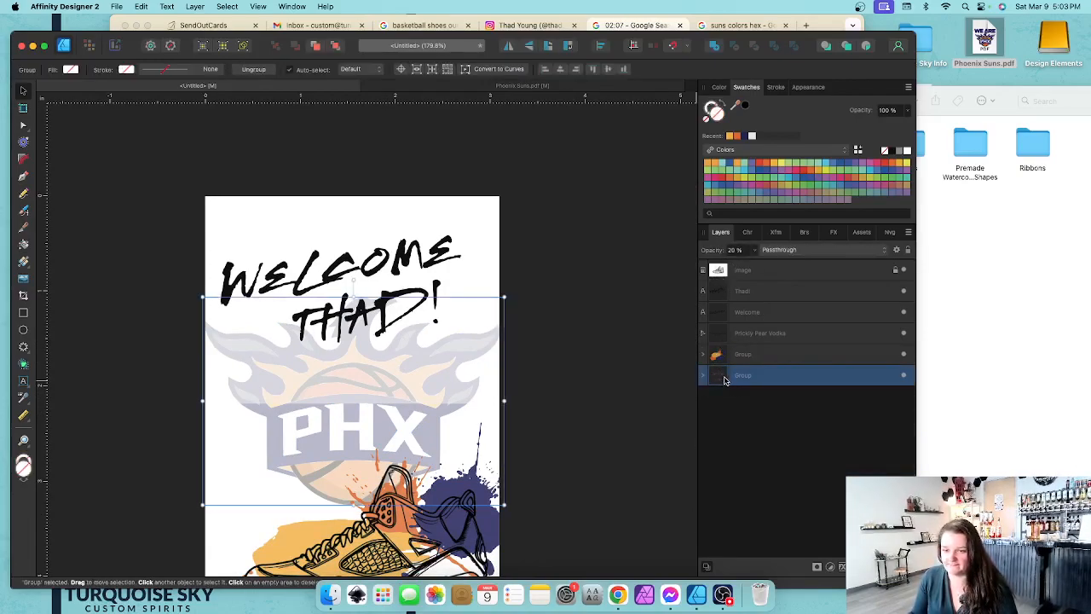
drag(373, 442, 375, 368)
drag(719, 377, 723, 265)
drag(379, 371, 376, 332)
- Unlock the sneaker image layer and set its blend mode to Multiply
click(719, 292)
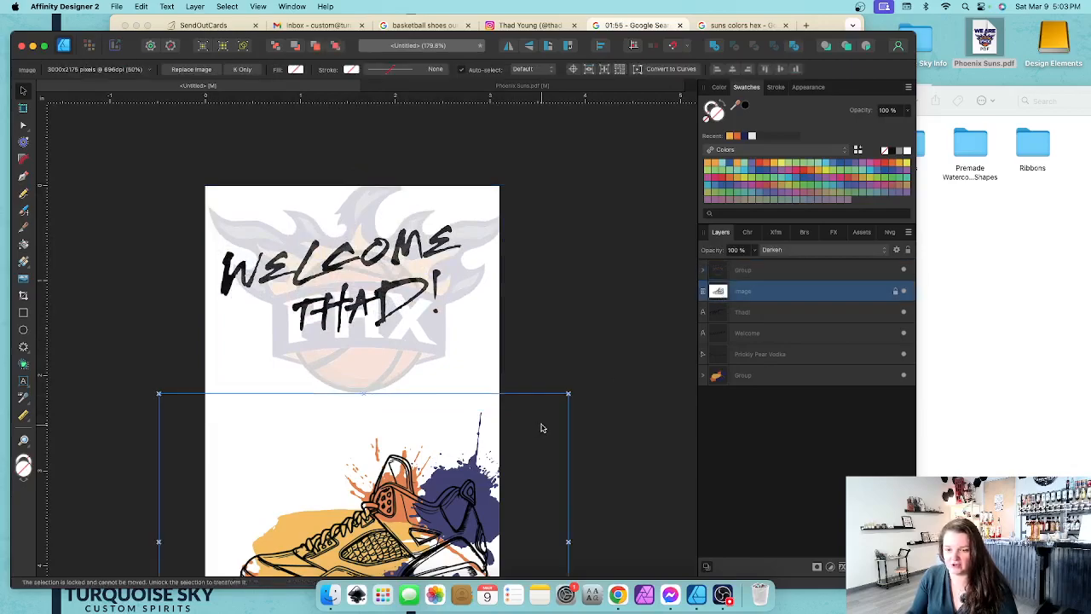
scroll(542, 426, down, 3)
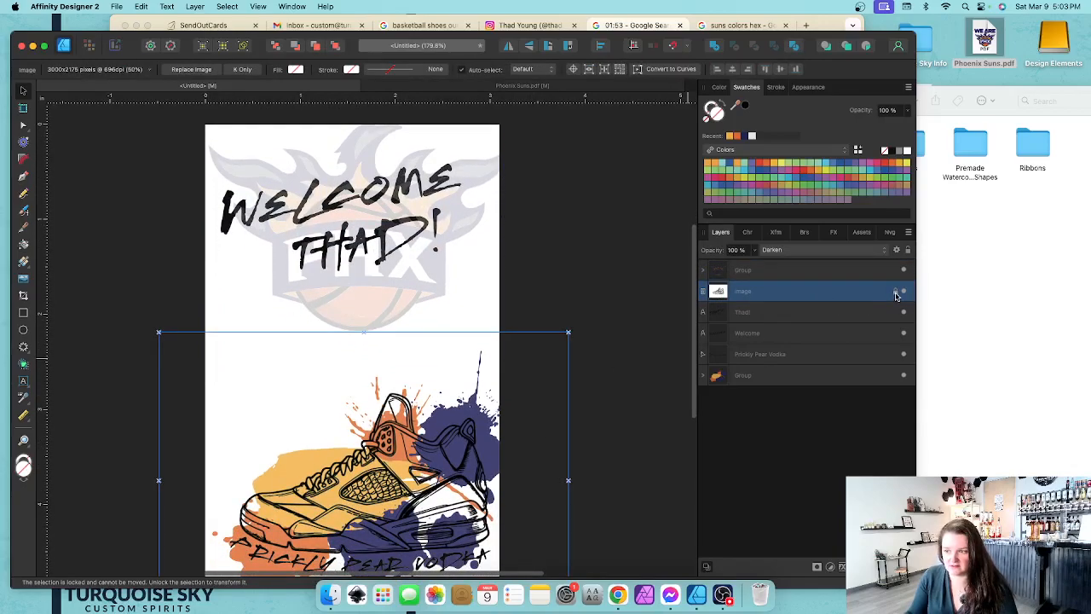
click(793, 249)
click(791, 262)
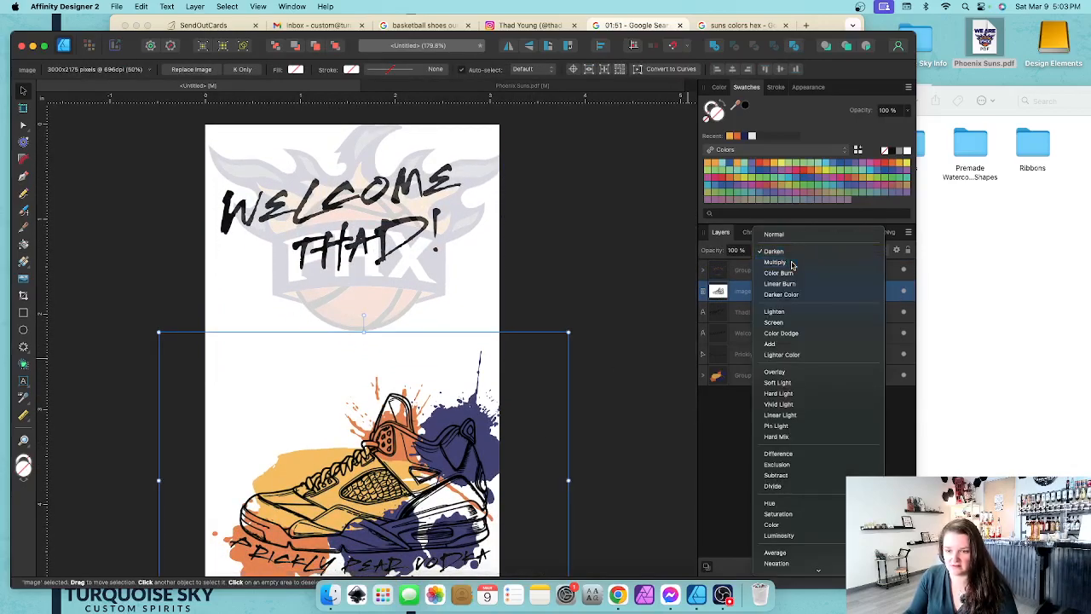
click(563, 289)
- Reposition the PHX logo group so its flames sit behind the welcome lettering and the basketball rests just above the sneaker
mouse_move(358, 277)
mouse_down()
mouse_move(357, 324)
mouse_move(355, 269)
mouse_up()
scroll(361, 274, down, 5)
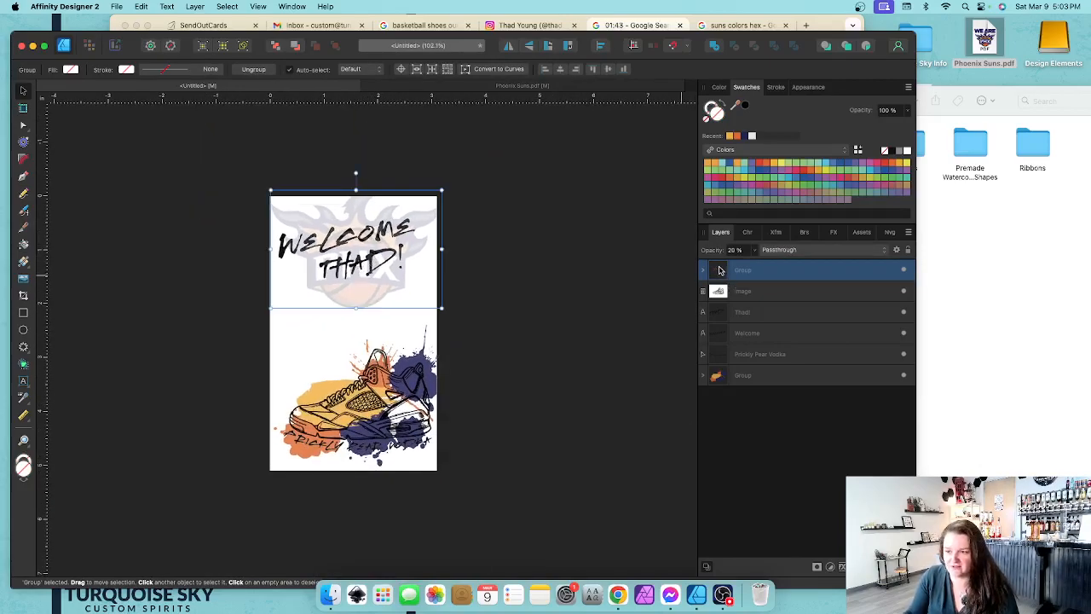
drag(377, 235, 372, 267)
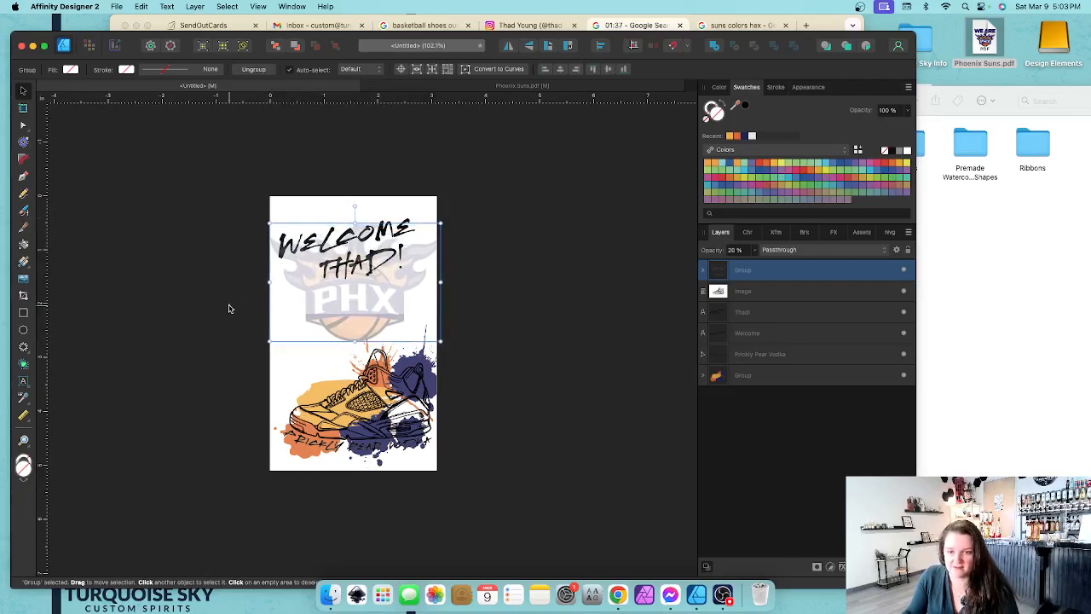
click(223, 317)
scroll(386, 396, up, 5)
scroll(385, 396, left, 2)
scroll(385, 395, down, 2)
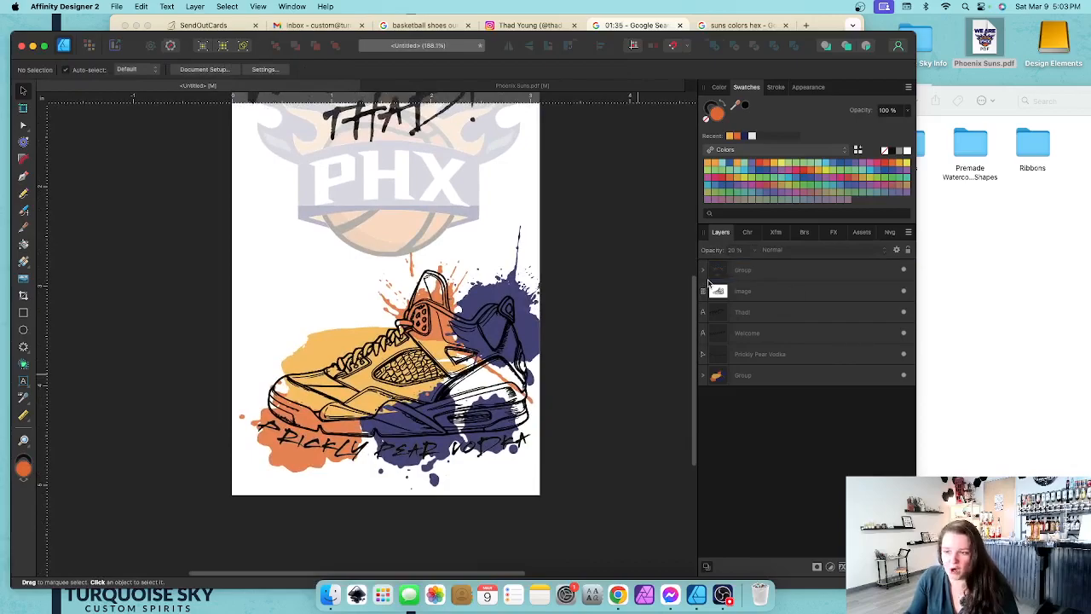
- Crop the sneaker image on all four sides so its frame fits closely around the shoe drawing
click(720, 290)
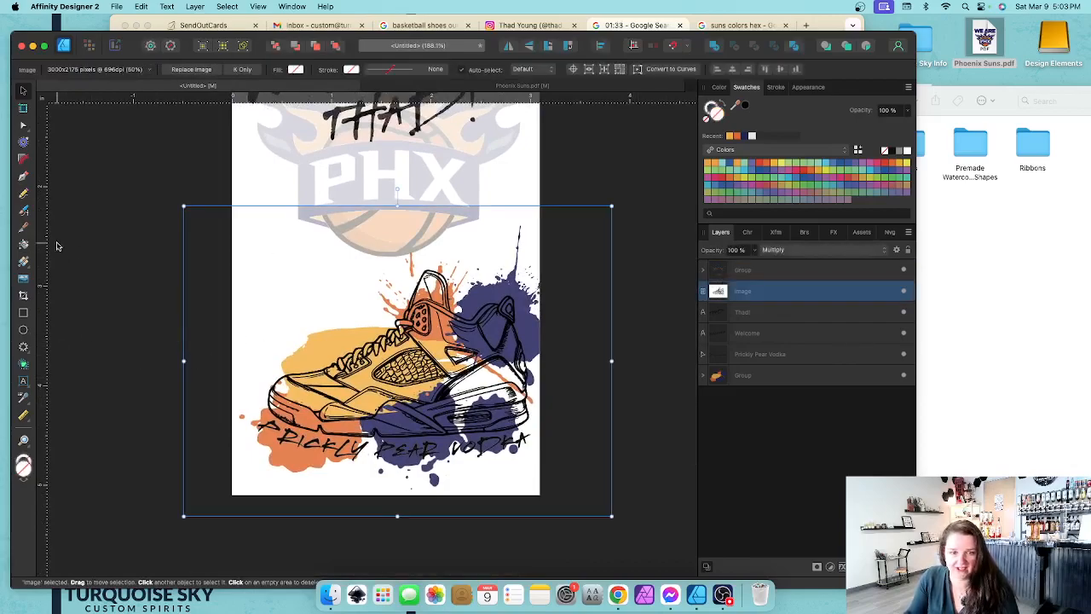
click(24, 295)
drag(397, 205, 398, 269)
drag(183, 391, 265, 391)
drag(437, 515, 436, 443)
drag(610, 356, 534, 361)
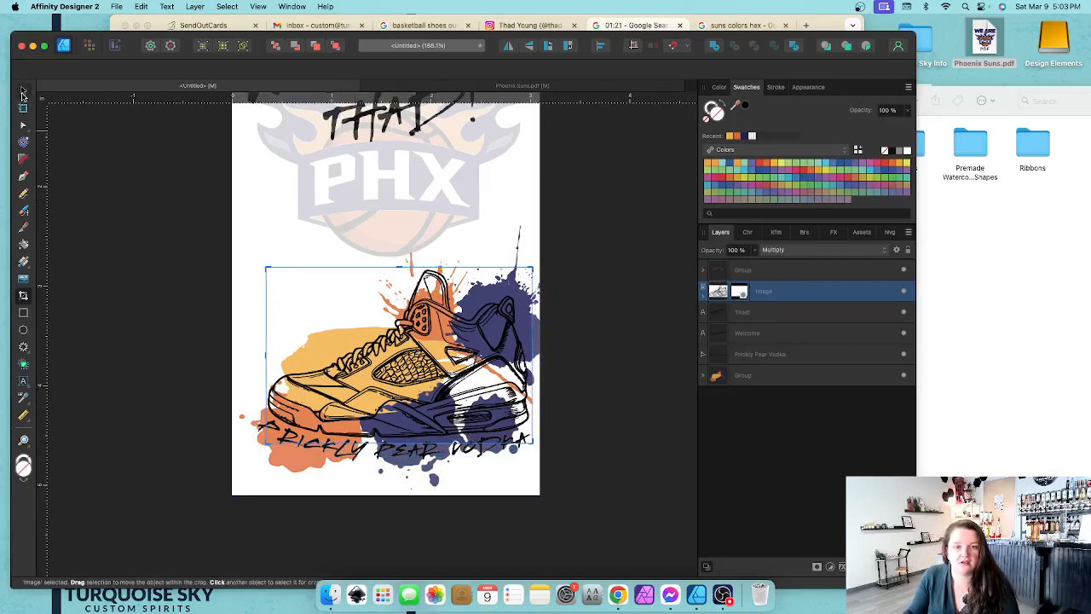
click(23, 91)
click(626, 333)
scroll(367, 313, down, 3)
scroll(366, 312, up, 2)
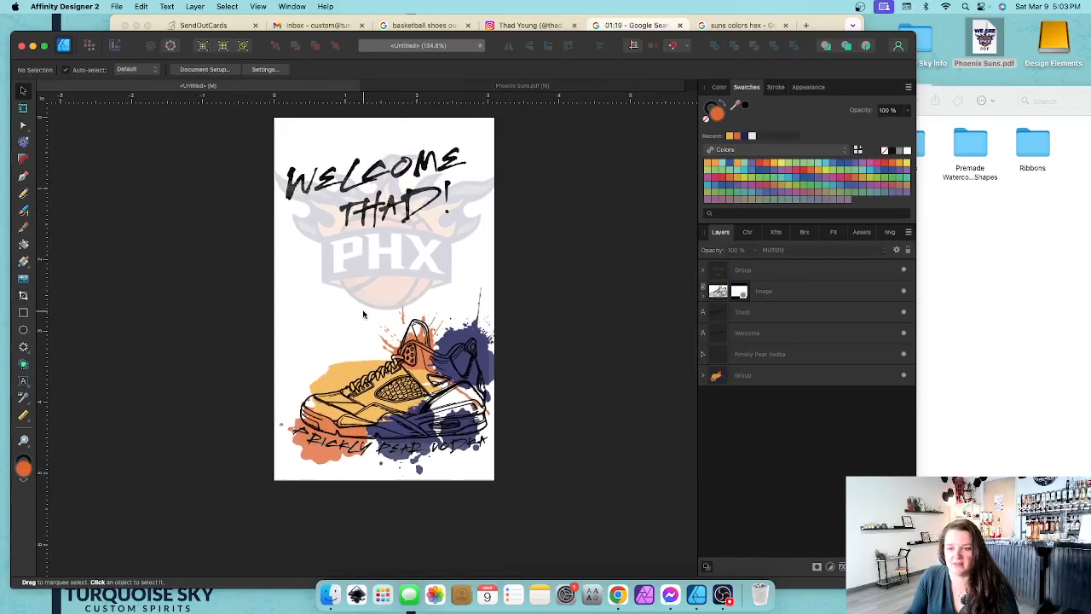
- Lower the PHX logo group's opacity to about 16%
click(720, 270)
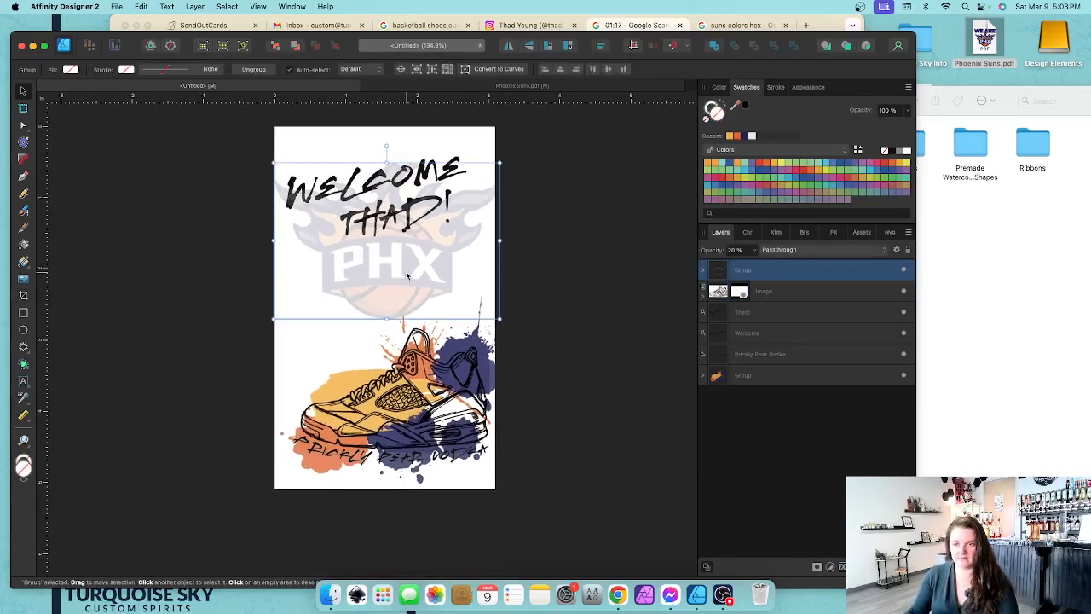
click(754, 250)
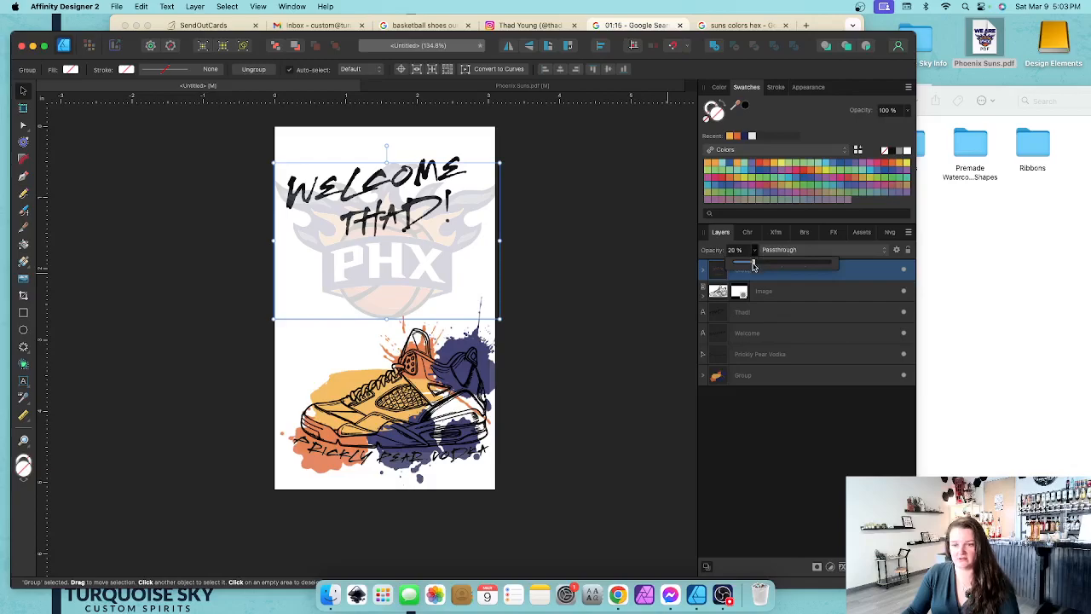
drag(749, 266, 748, 266)
click(589, 248)
scroll(470, 321, down, 2)
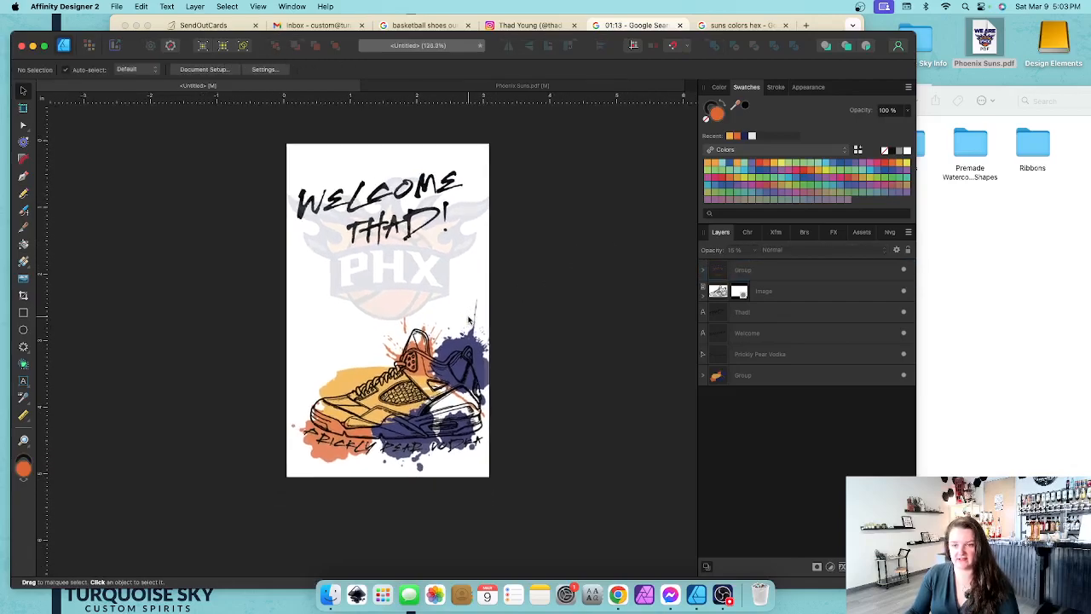
click(375, 201)
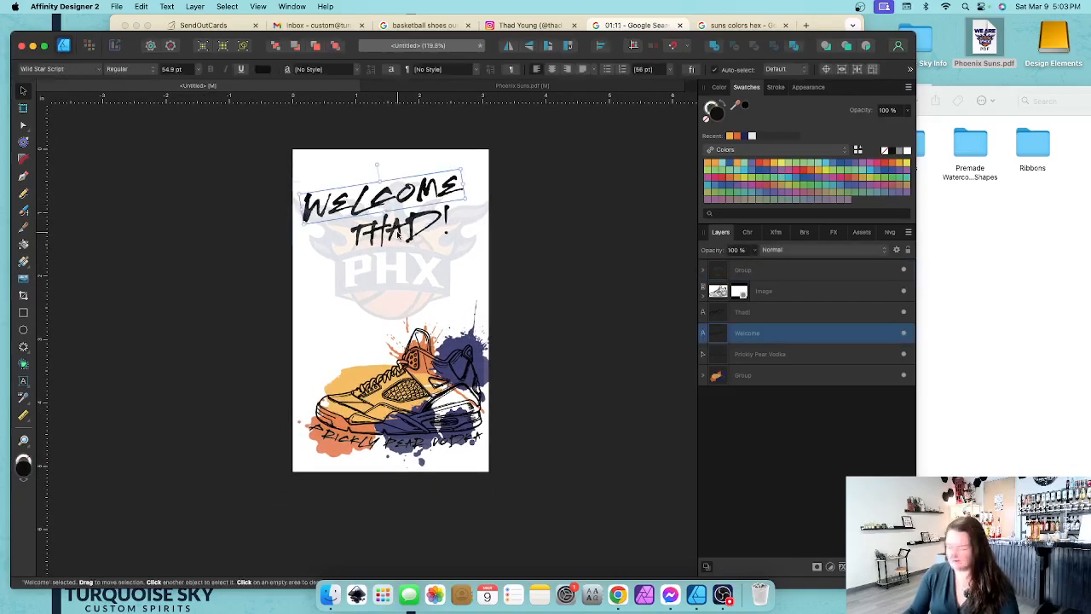
shift+click(400, 230)
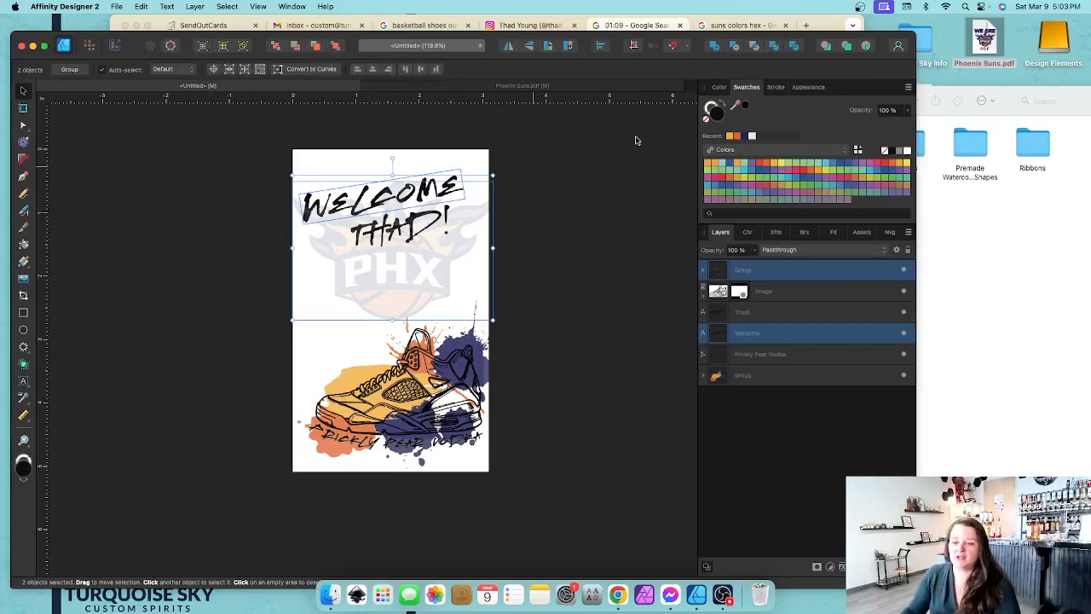
click(732, 136)
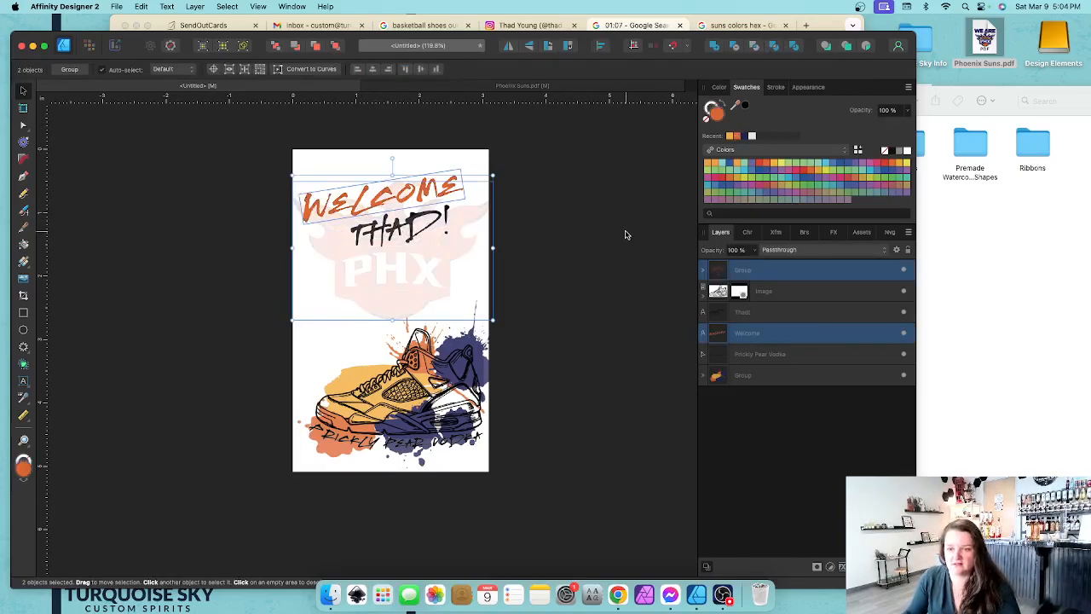
key(super+z)
- Lock the PHX logo group and recolour both lines of the welcome lettering in the Suns dark purple
click(791, 270)
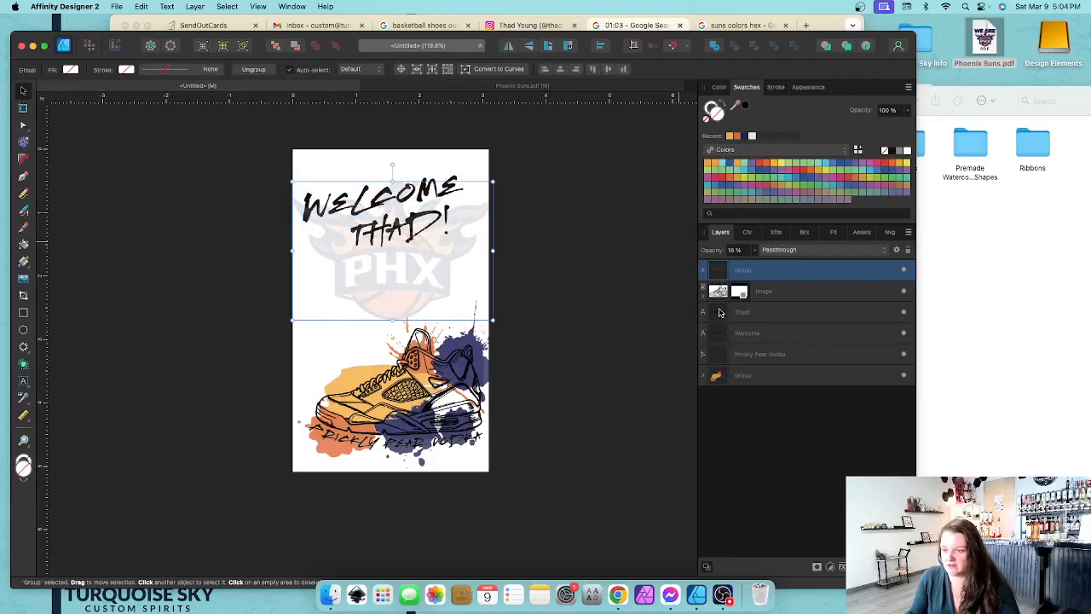
click(898, 271)
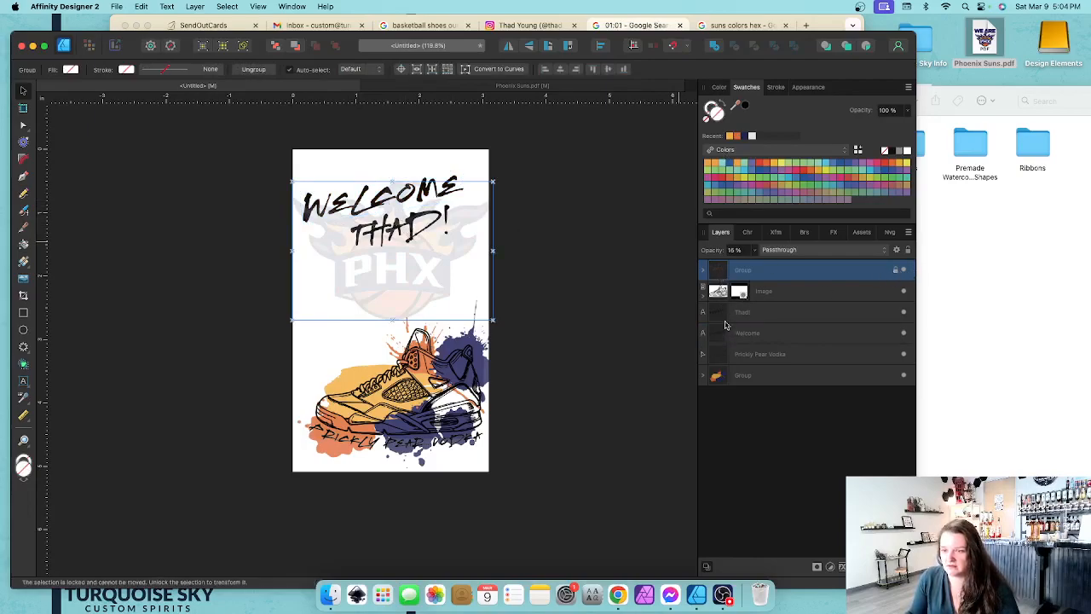
click(720, 313)
shift+click(724, 334)
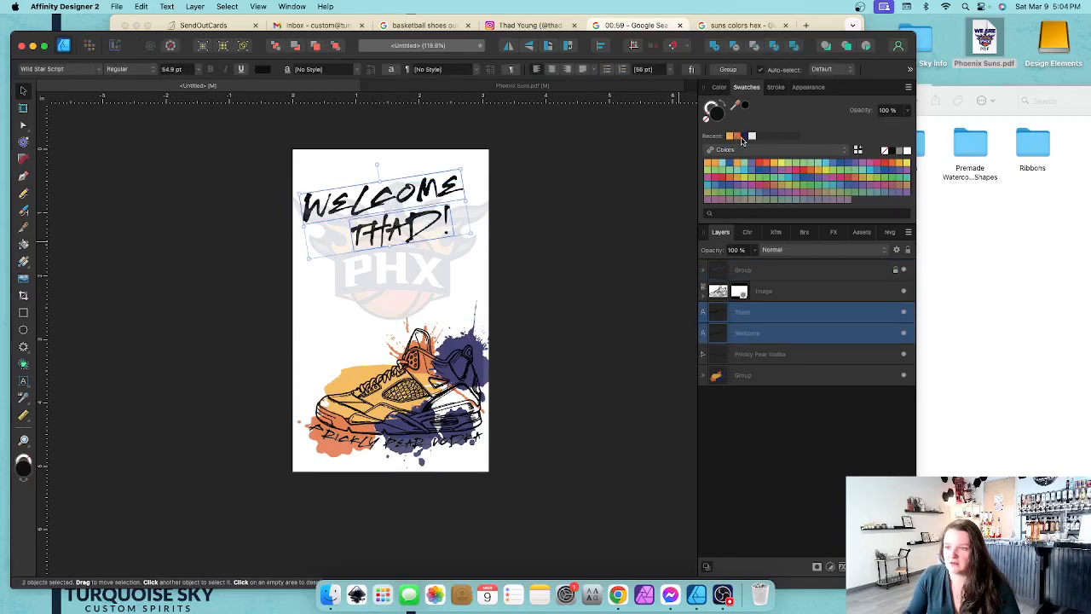
click(744, 136)
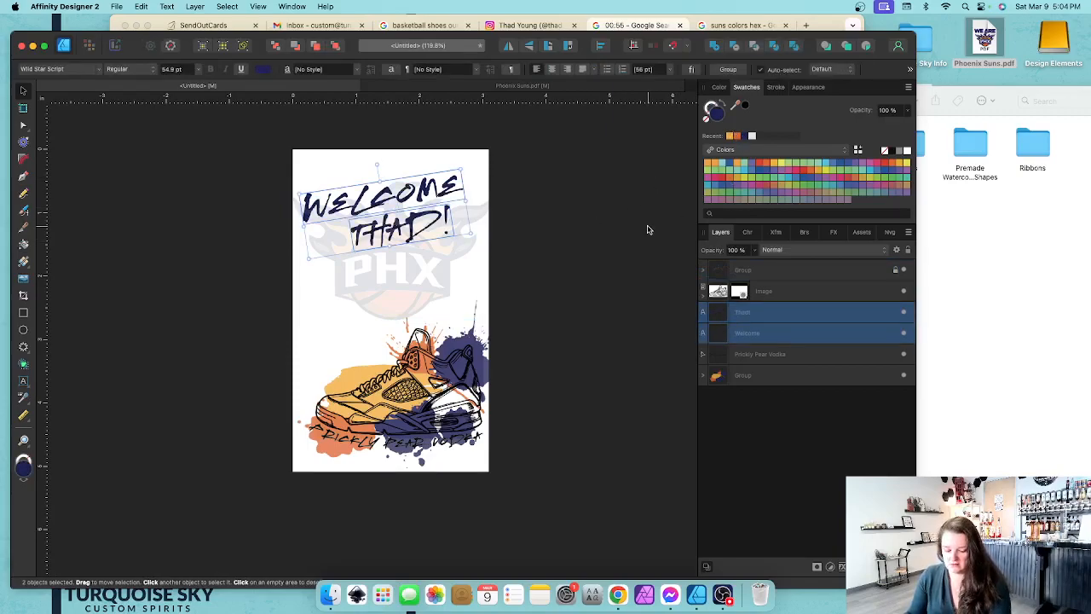
- Duplicate both lines of welcome lettering as a slightly offset orange shadow layered beneath the purple originals
key(super+j)
scroll(401, 222, up, 5)
drag(397, 238, 400, 242)
drag(716, 320, 720, 383)
click(731, 136)
scroll(234, 176, up, 8)
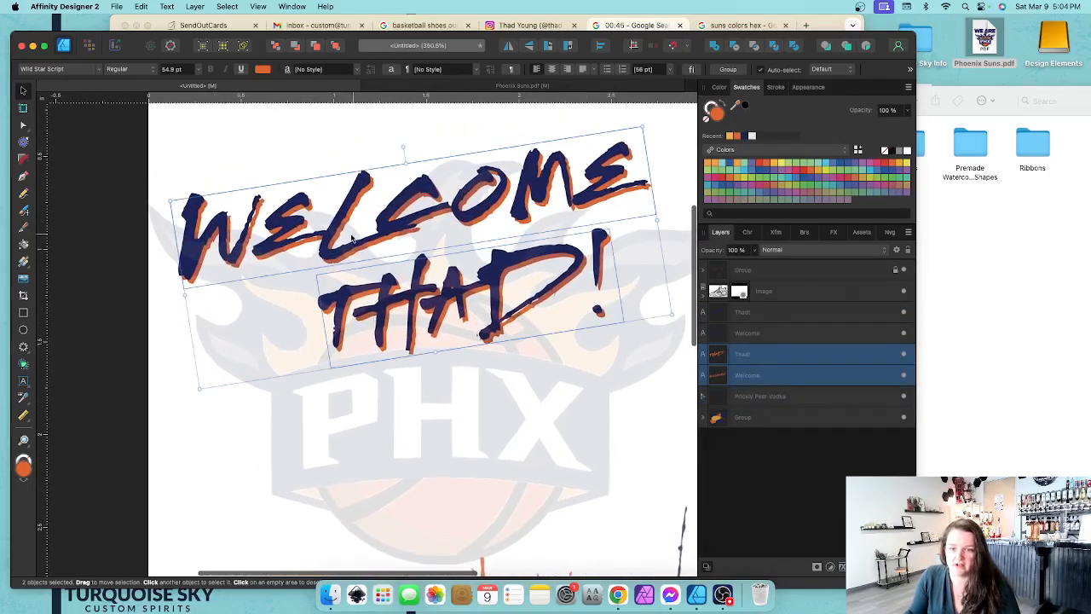
scroll(346, 241, down, 10)
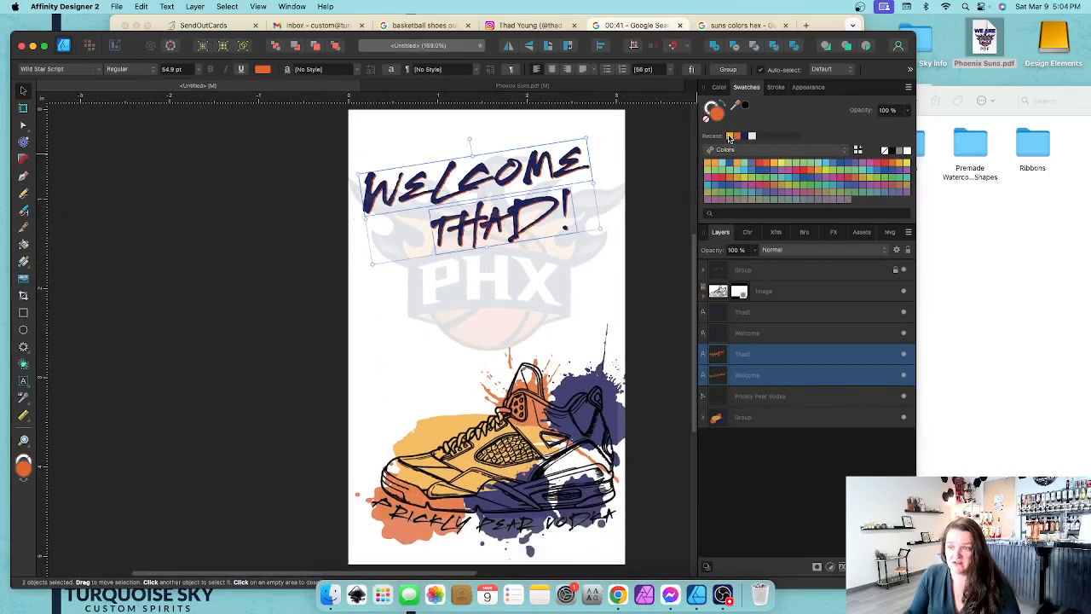
- Try the yellow-orange colour on the lettering's shadow copies, and return them to the darker orange
click(730, 138)
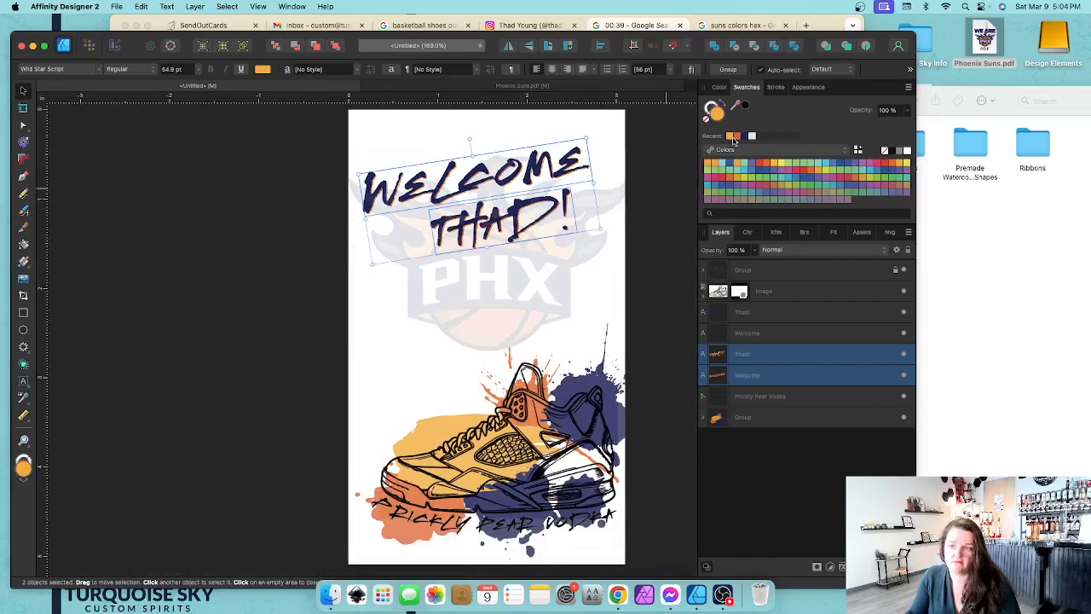
click(733, 139)
scroll(457, 232, right, 3)
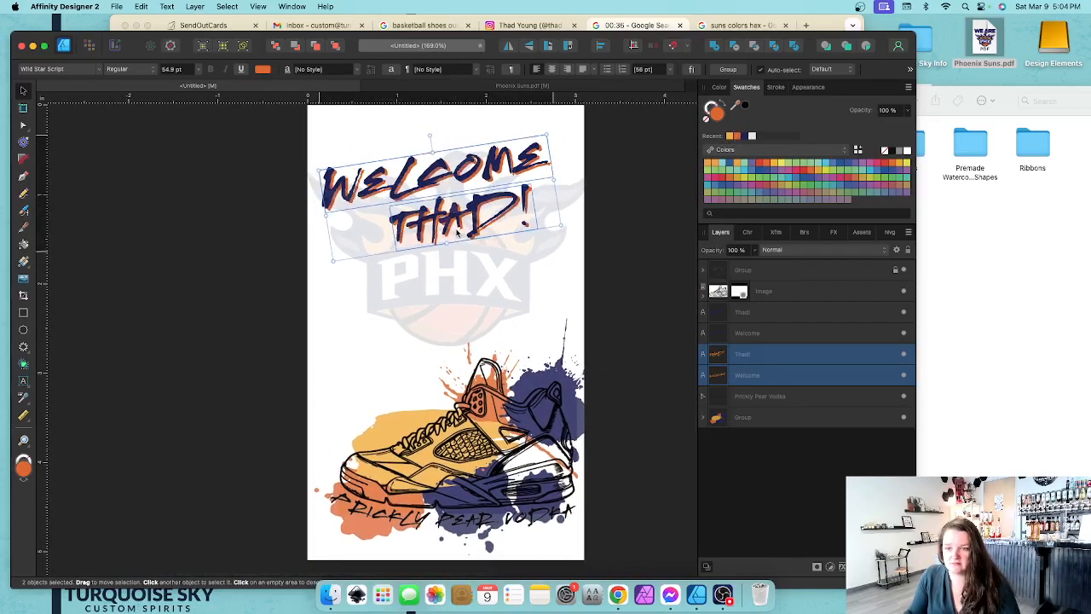
click(248, 273)
scroll(467, 298, down, 3)
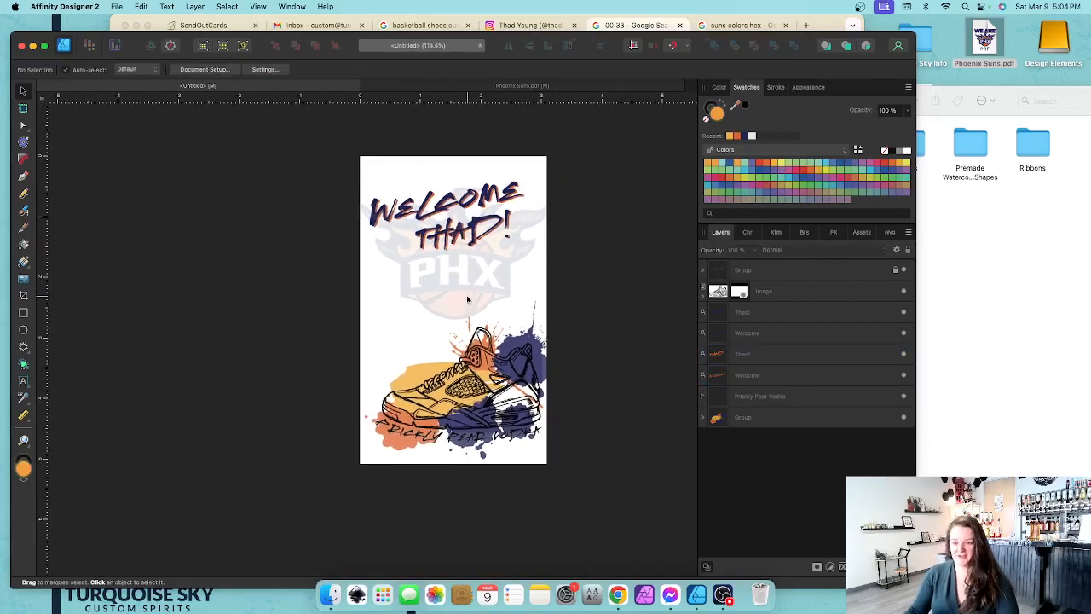
scroll(467, 298, up, 2)
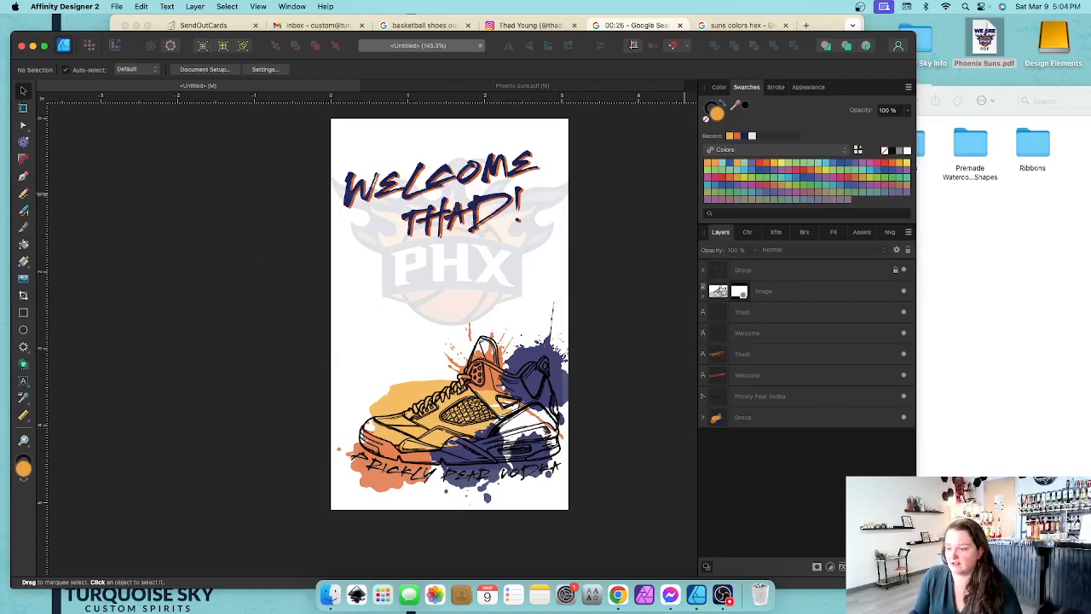
click(723, 594)
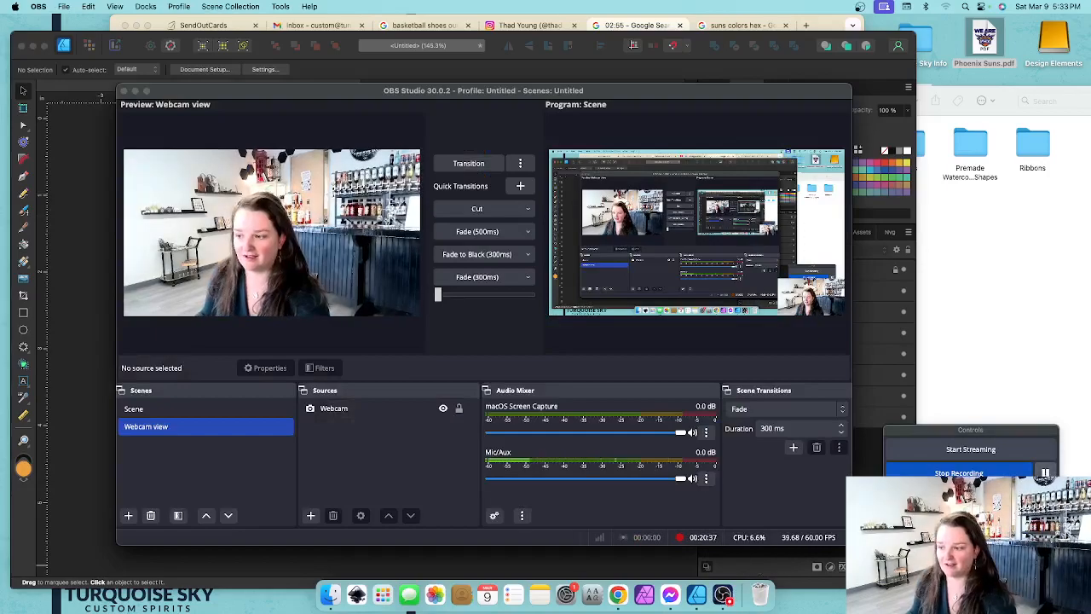
click(135, 91)
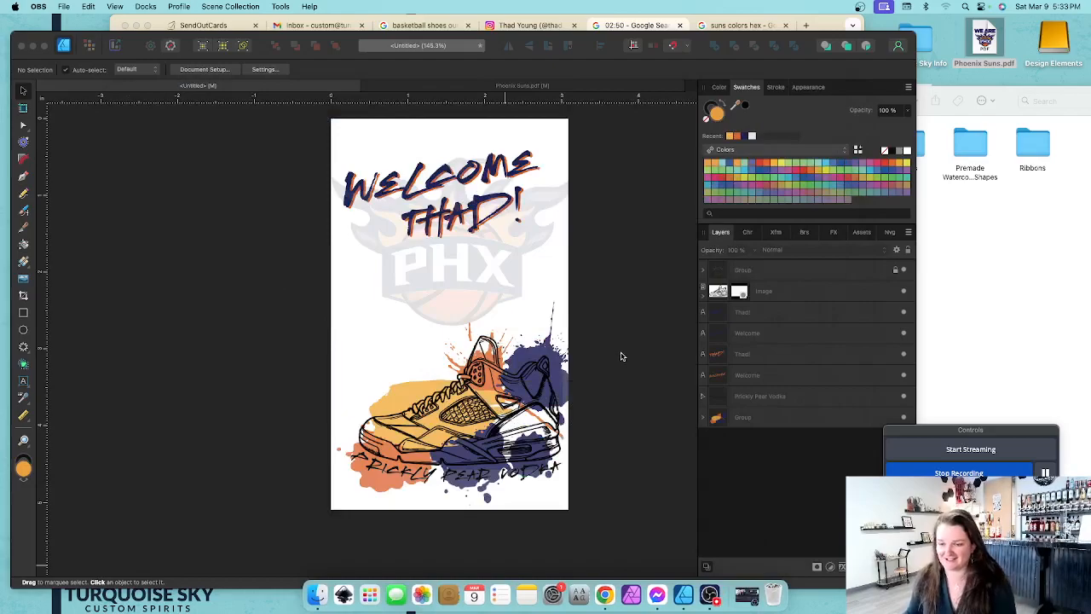
click(621, 356)
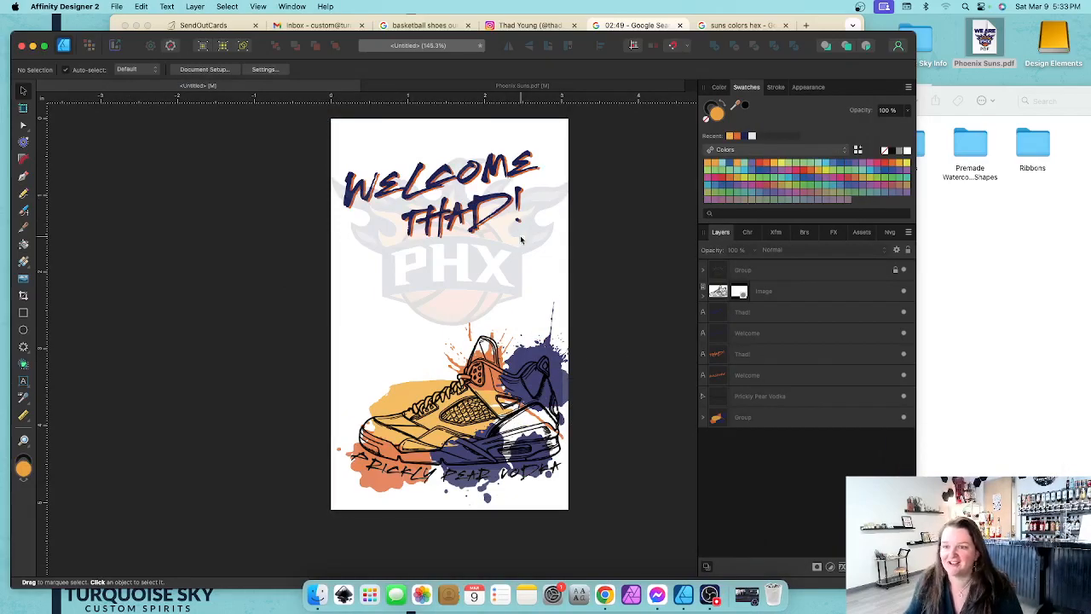
scroll(452, 496, up, 8)
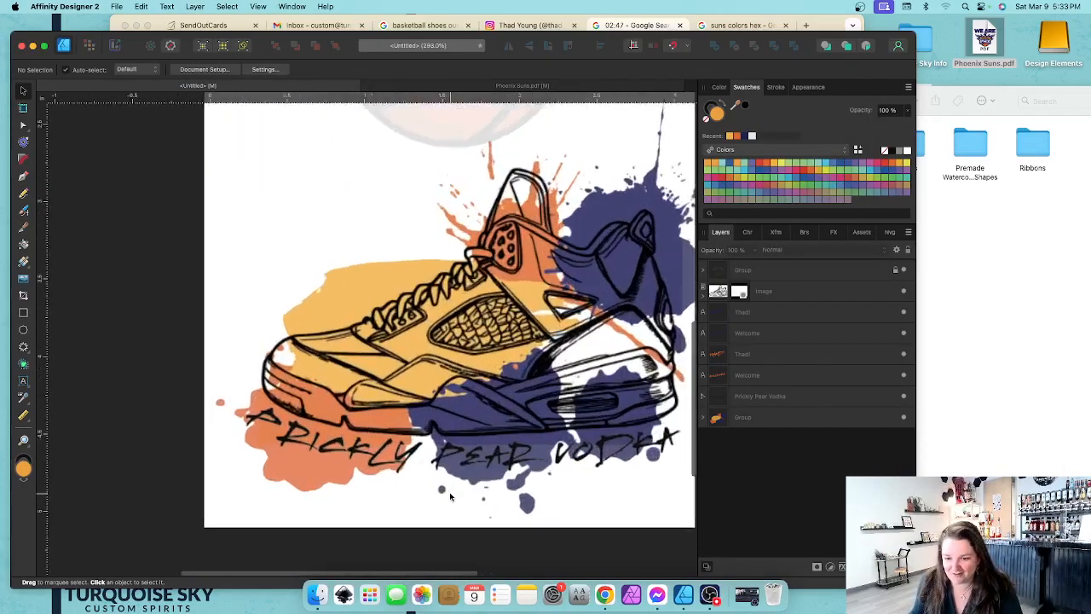
scroll(450, 497, down, 8)
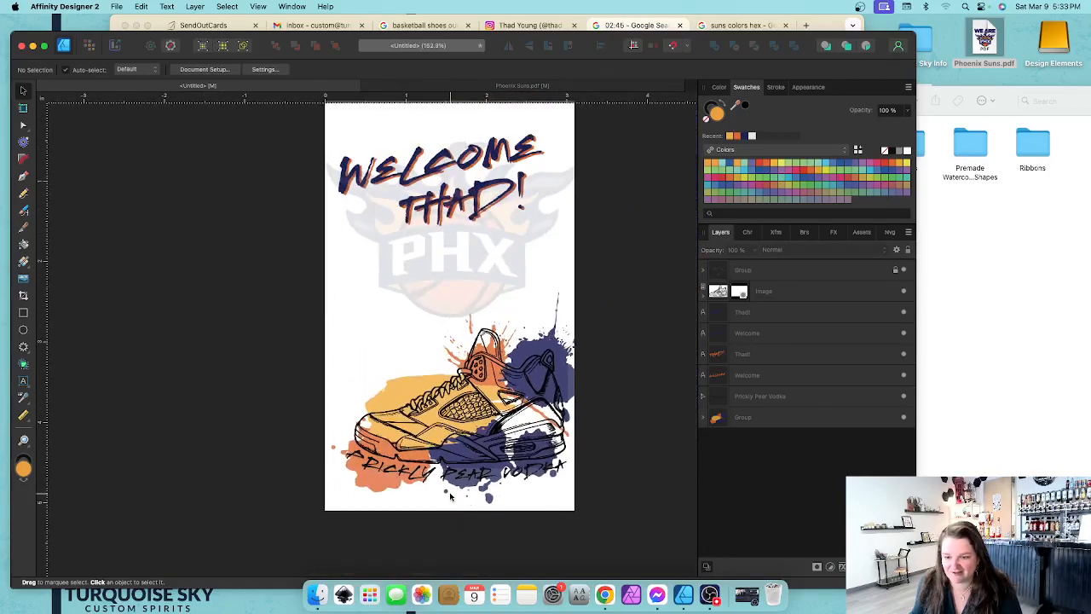
scroll(450, 497, down, 1)
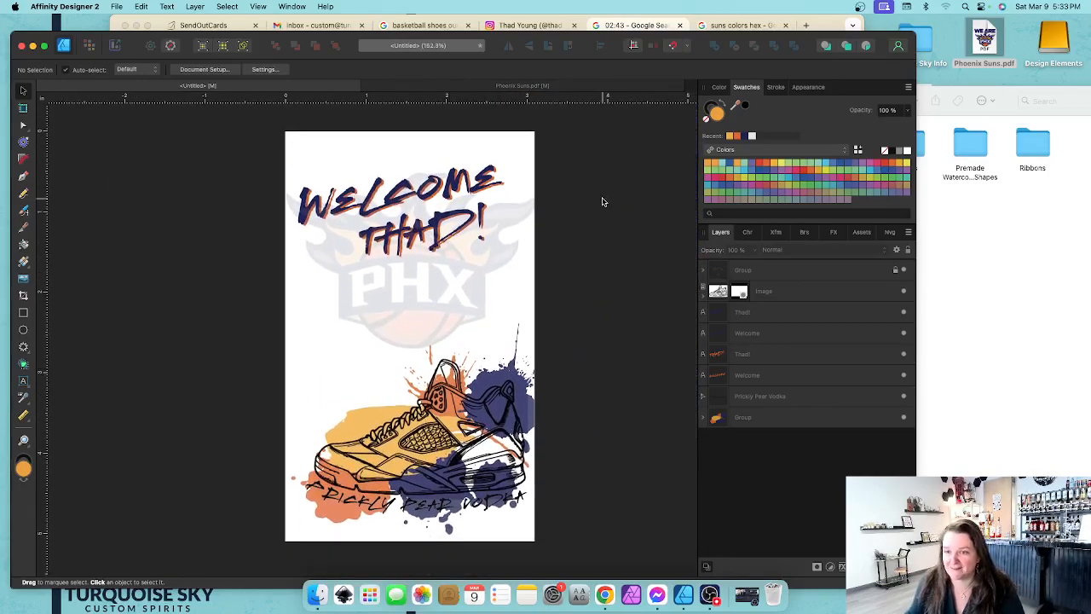
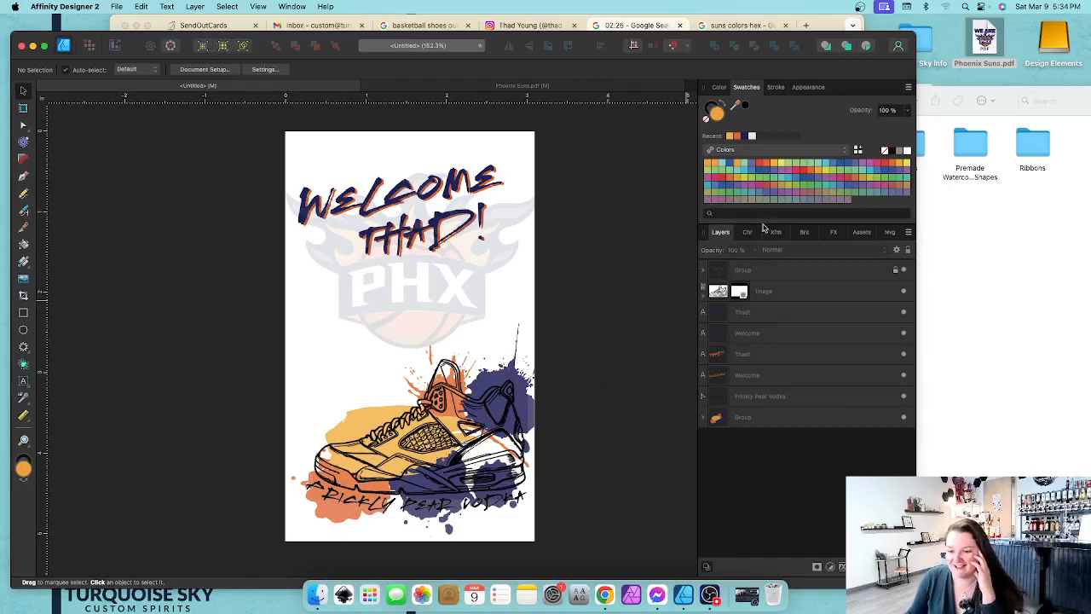
- Add a two-line art text reading "750 ml" and "30% alc by vol" in the blank area above the sneaker
click(23, 380)
click(345, 353)
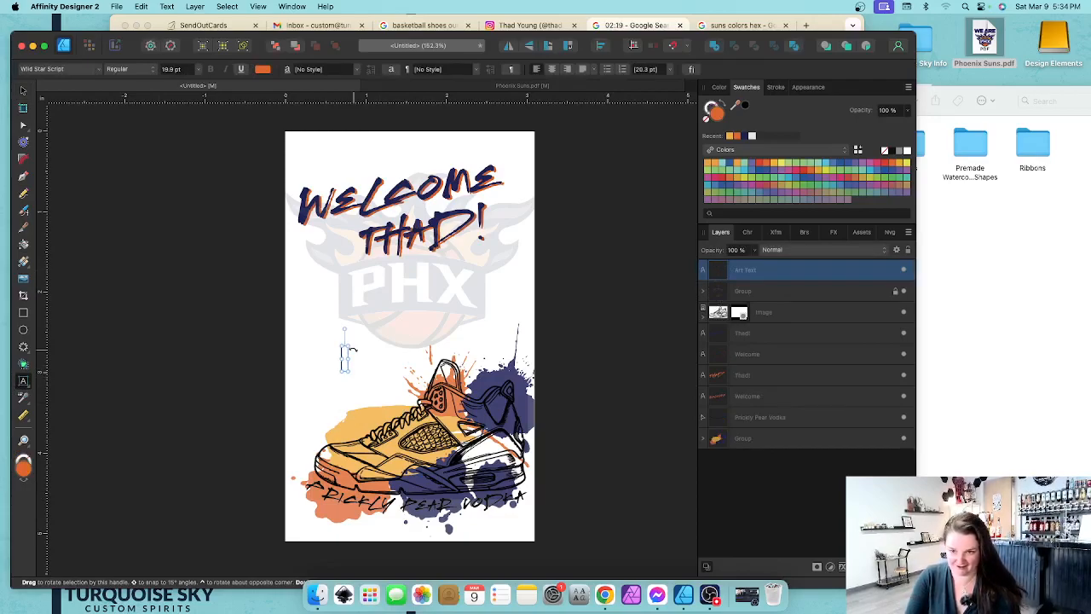
text($50)
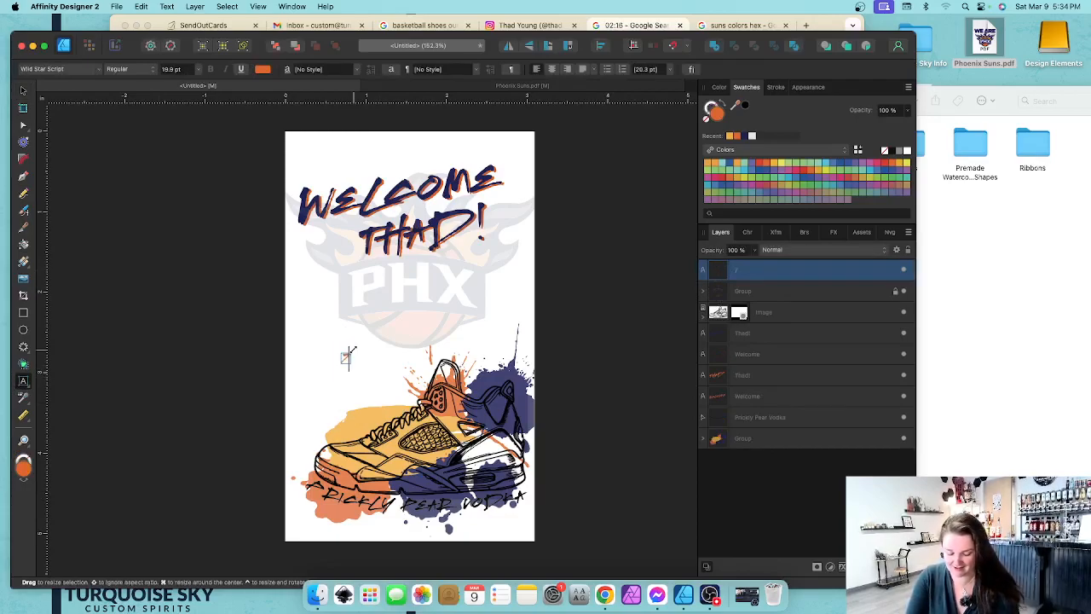
text( M)
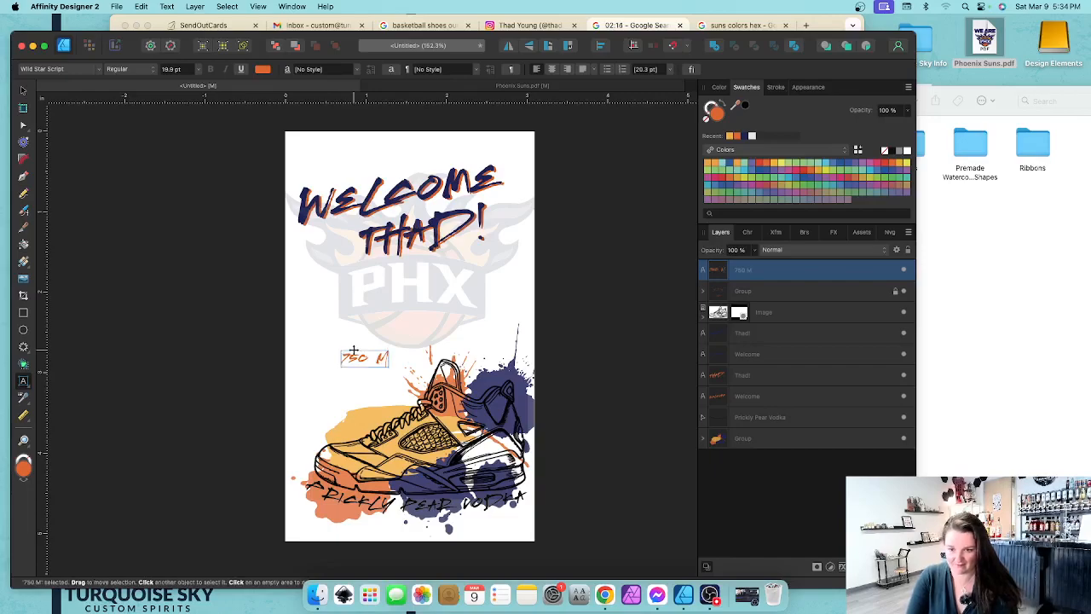
text(L)
key(Return)
text(30% ABc)
key(BackSpace)
key(BackSpace)
key(BackSpace)
text(lv)
key(BackSpace)
text(c by vol)
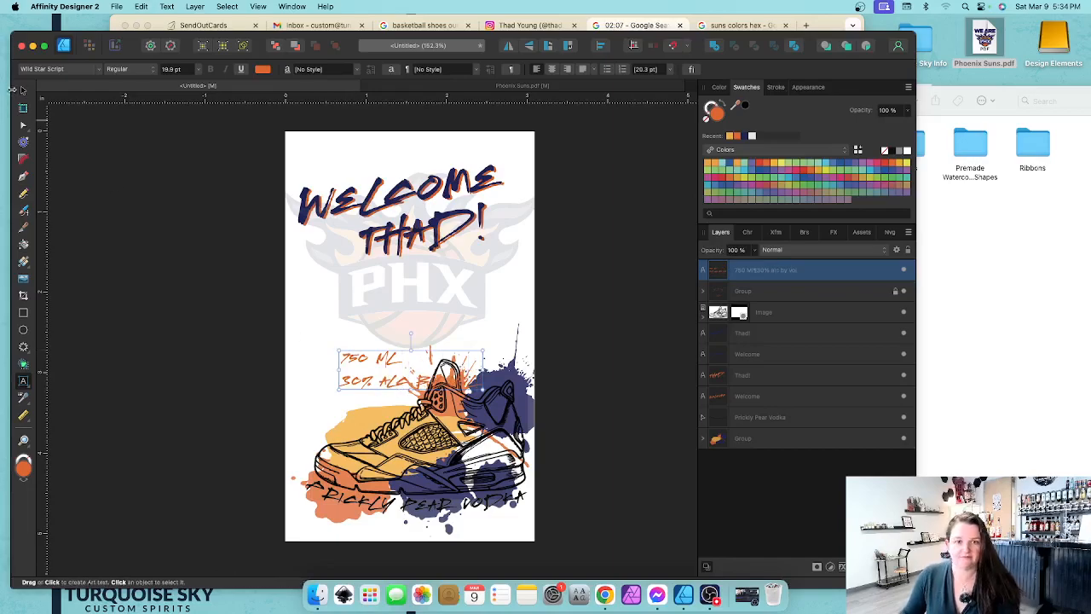
- Change the volume and alcohol text's font to Wild Star and scale it down to about 8.6 pt
click(22, 91)
click(98, 69)
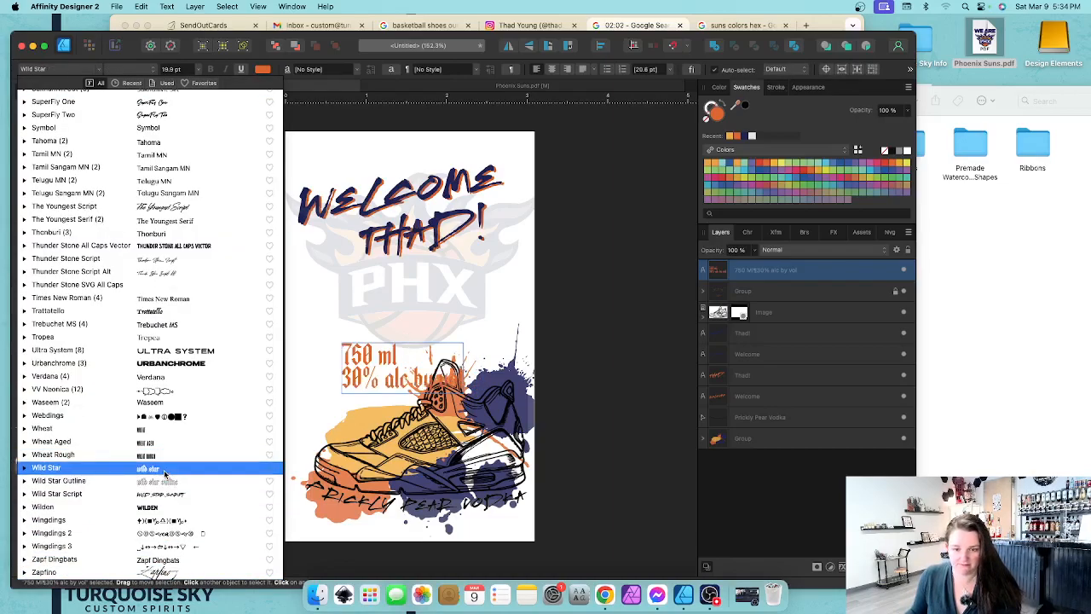
click(165, 474)
drag(463, 392, 385, 376)
- Right-align the volume and alcohol text and move it beneath the word Vodka in the label's lower right corner
scroll(367, 355, up, 5)
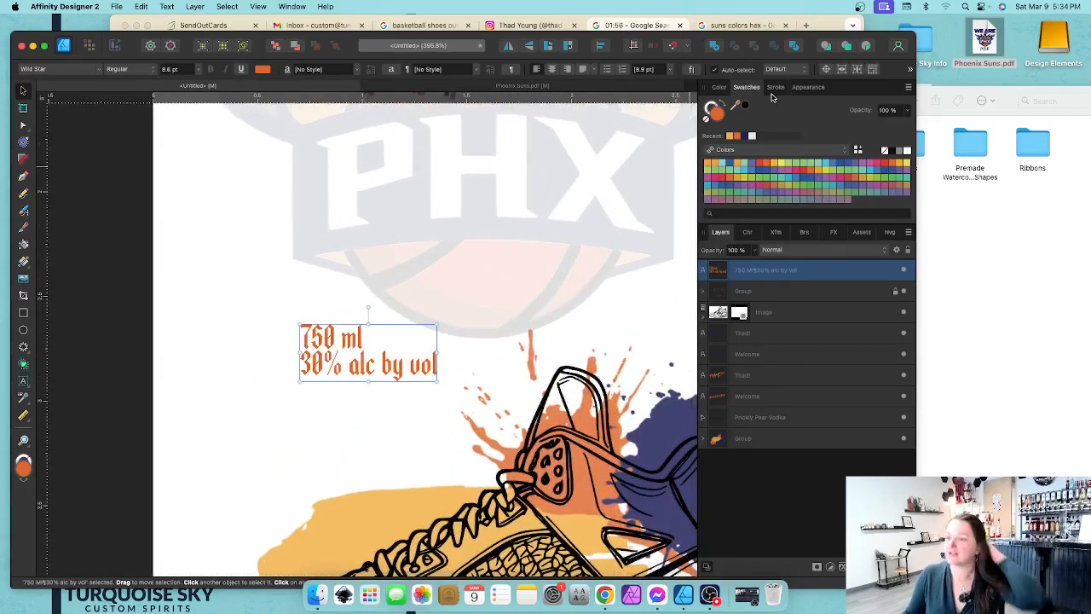
click(567, 73)
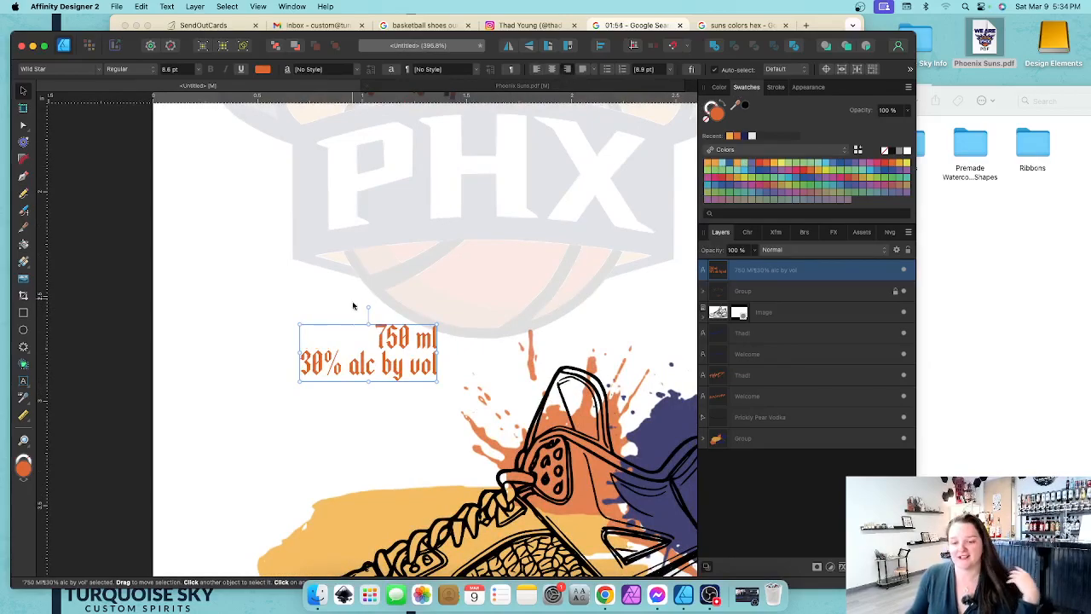
scroll(353, 294, down, 3)
scroll(322, 321, down, 2)
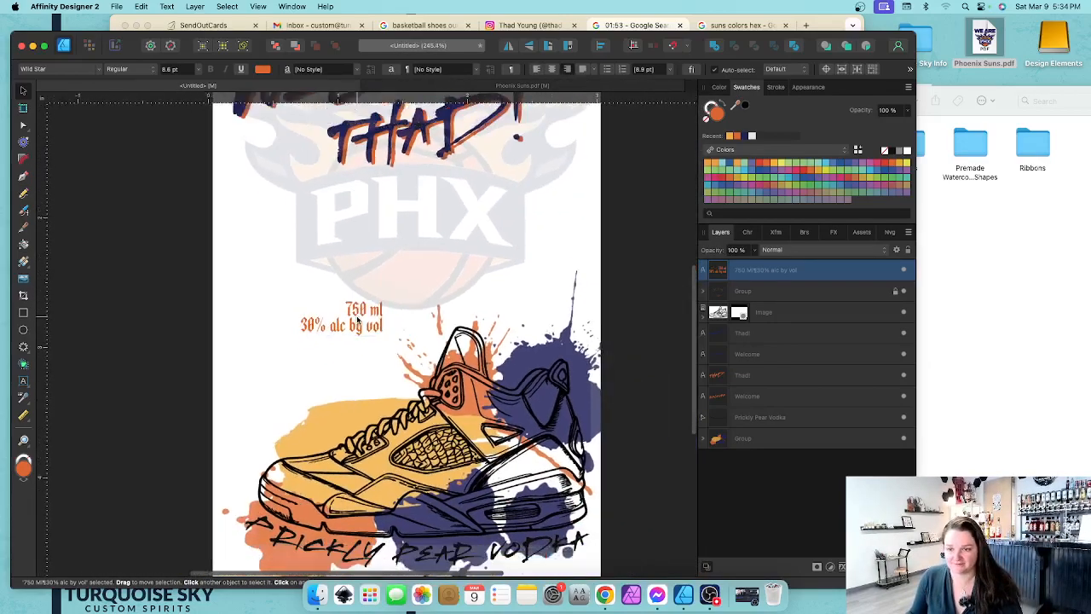
drag(556, 560, 549, 513)
scroll(546, 513, up, 5)
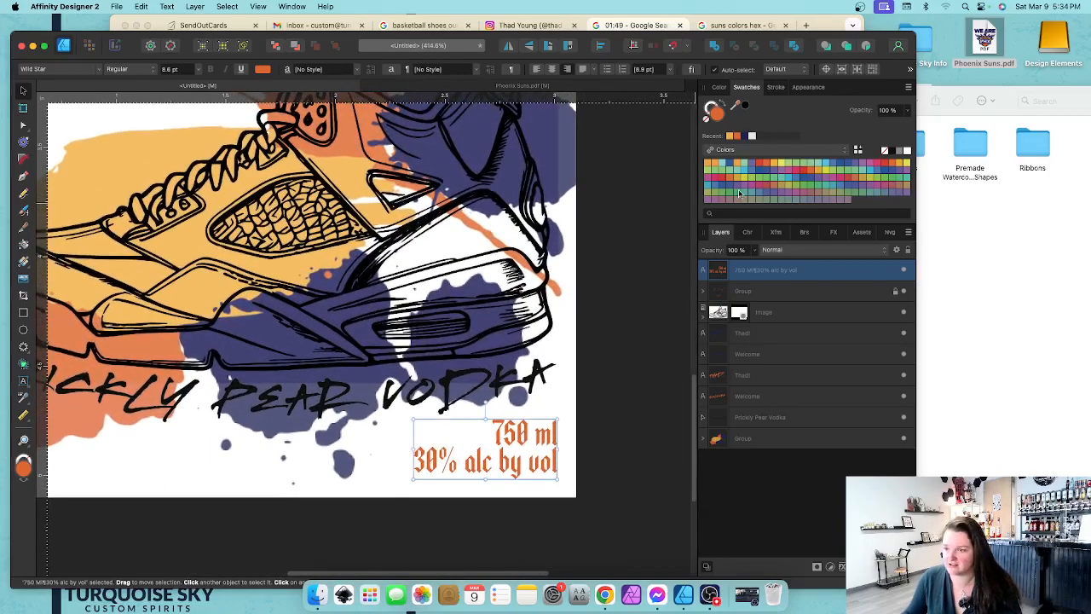
- Recolour the volume and alcohol text with the recent dark purple and deselect it
click(745, 137)
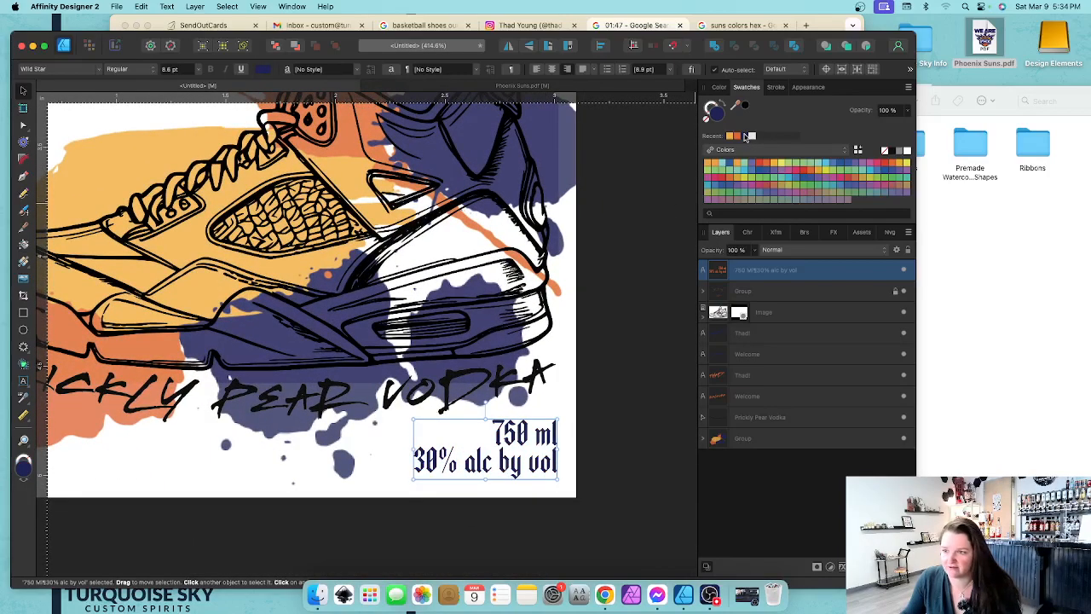
scroll(518, 468, down, 5)
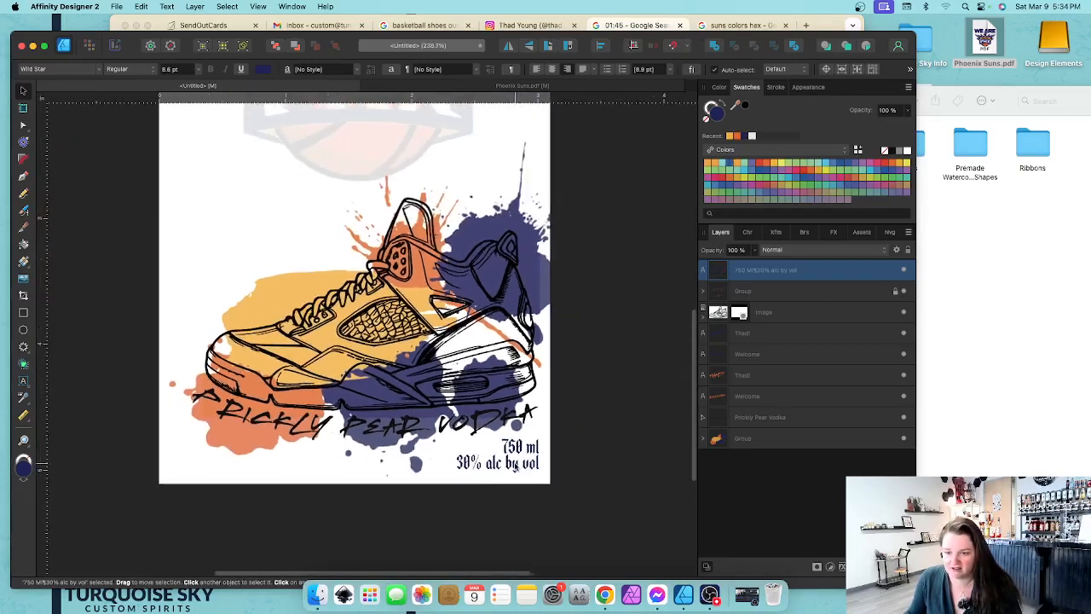
scroll(521, 467, up, 5)
scroll(523, 467, down, 4)
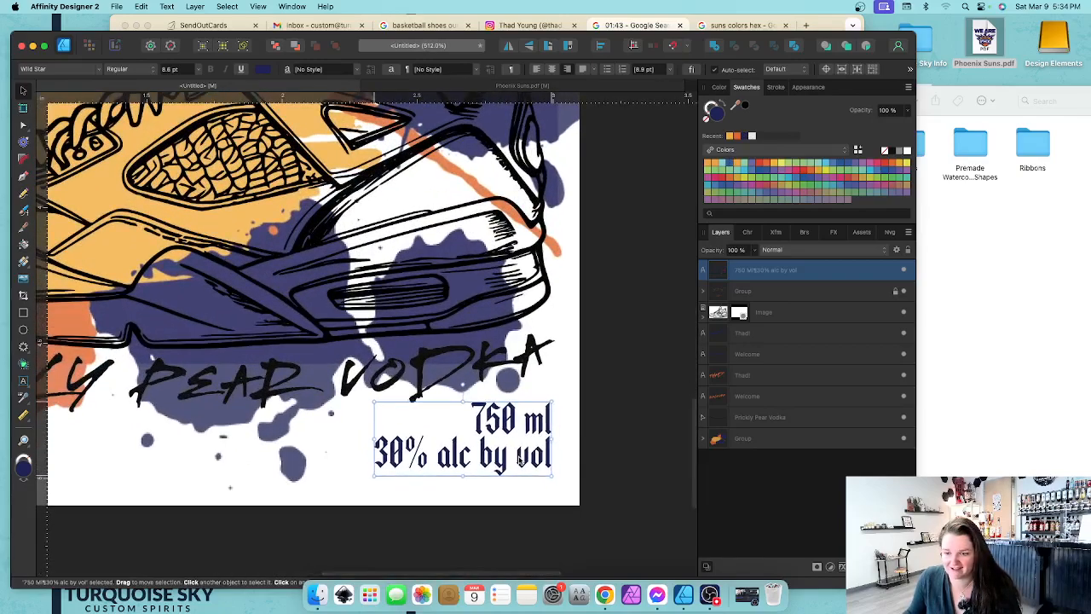
scroll(501, 456, up, 4)
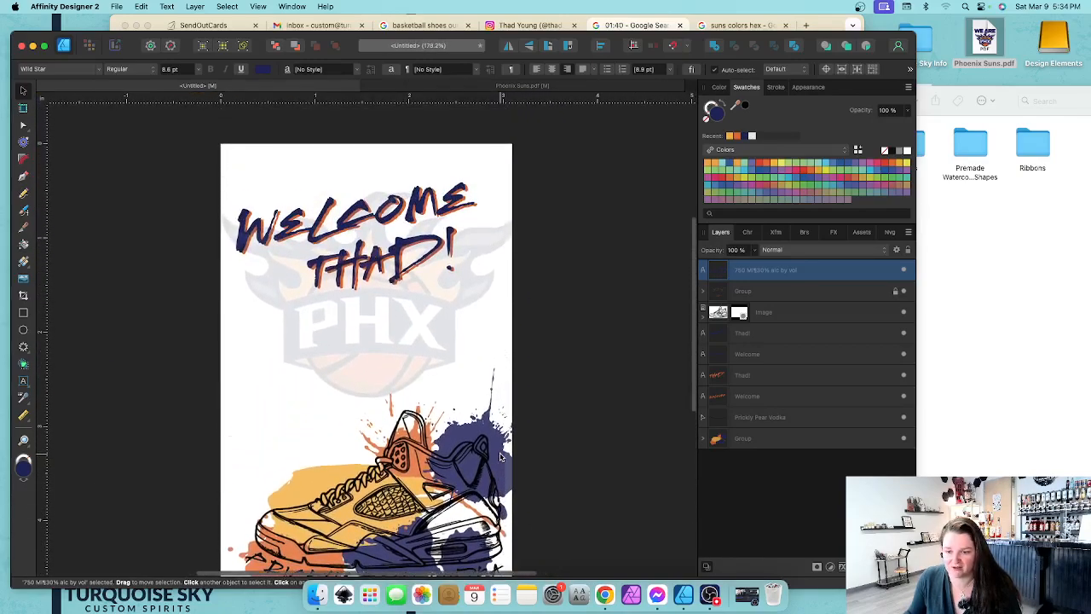
scroll(536, 360, down, 3)
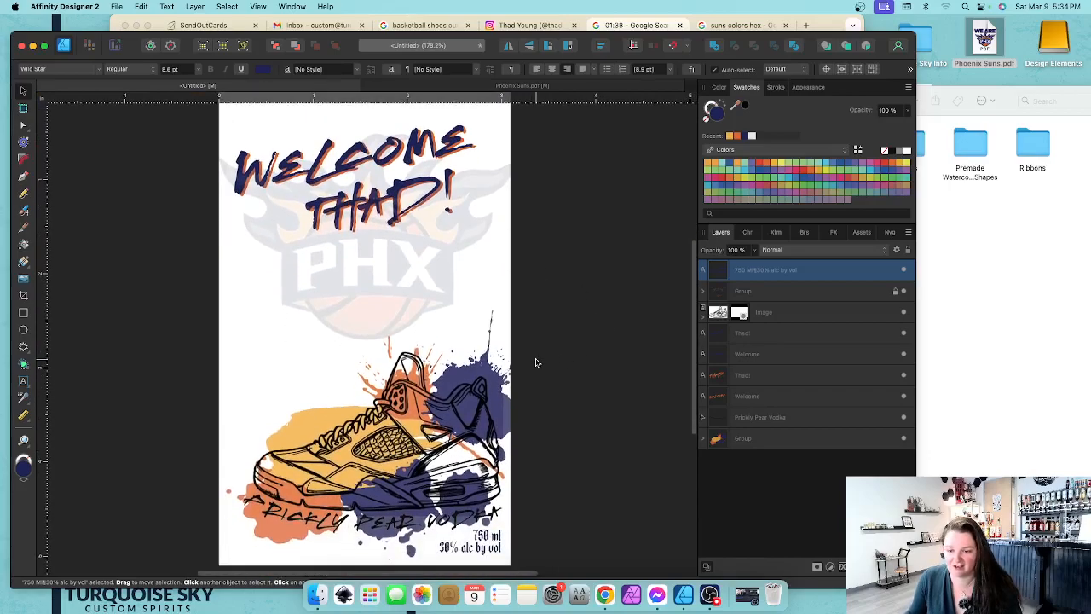
click(626, 135)
scroll(635, 204, up, 2)
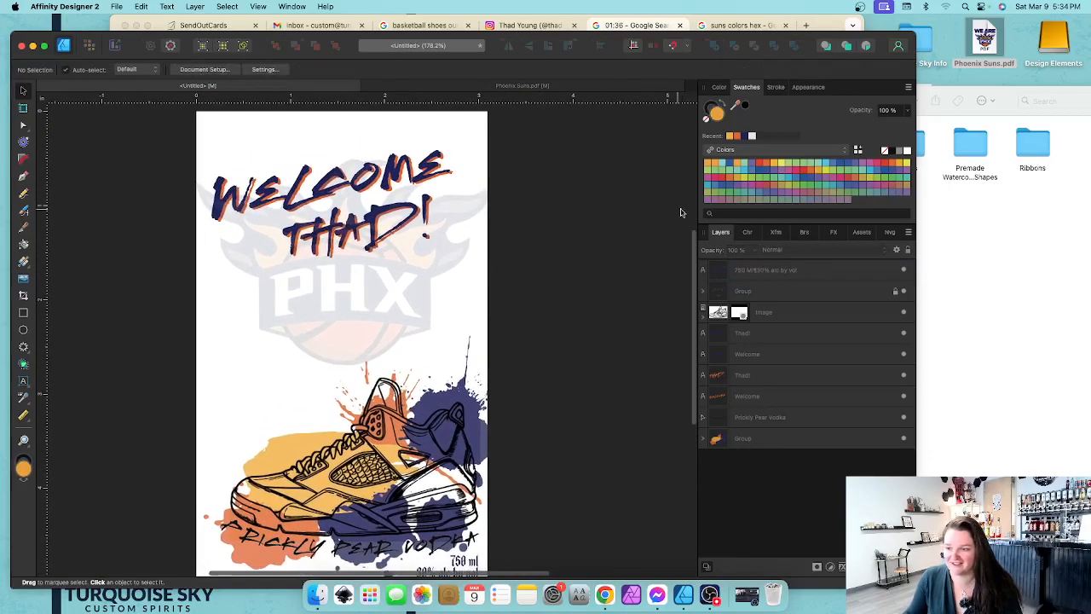
- Place the Turquoise Sky Custom Spirits logo from the Mandatory Label Info assets onto the label
click(853, 238)
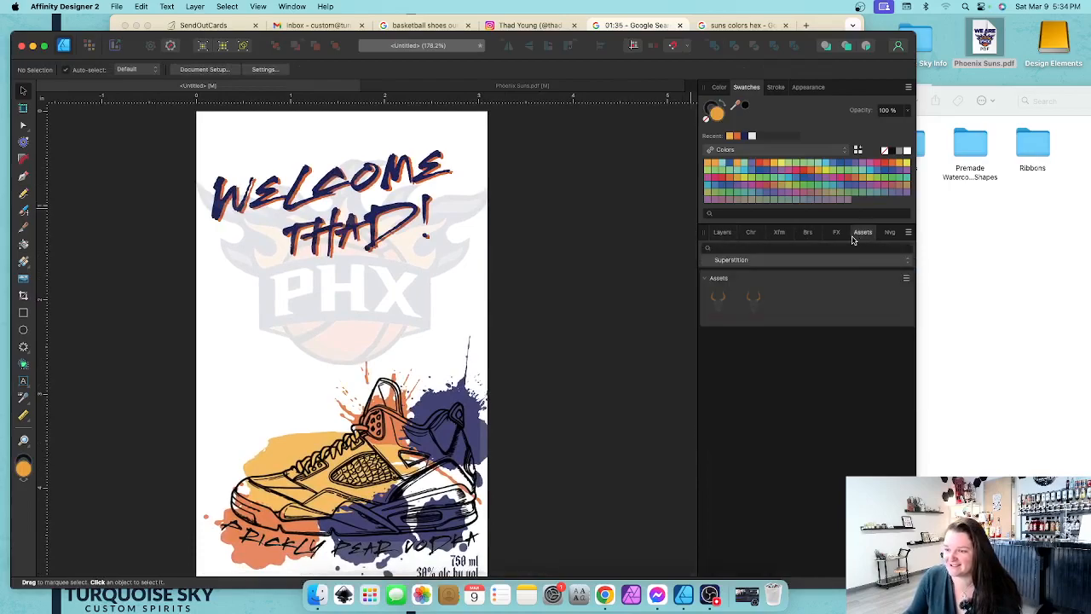
click(740, 259)
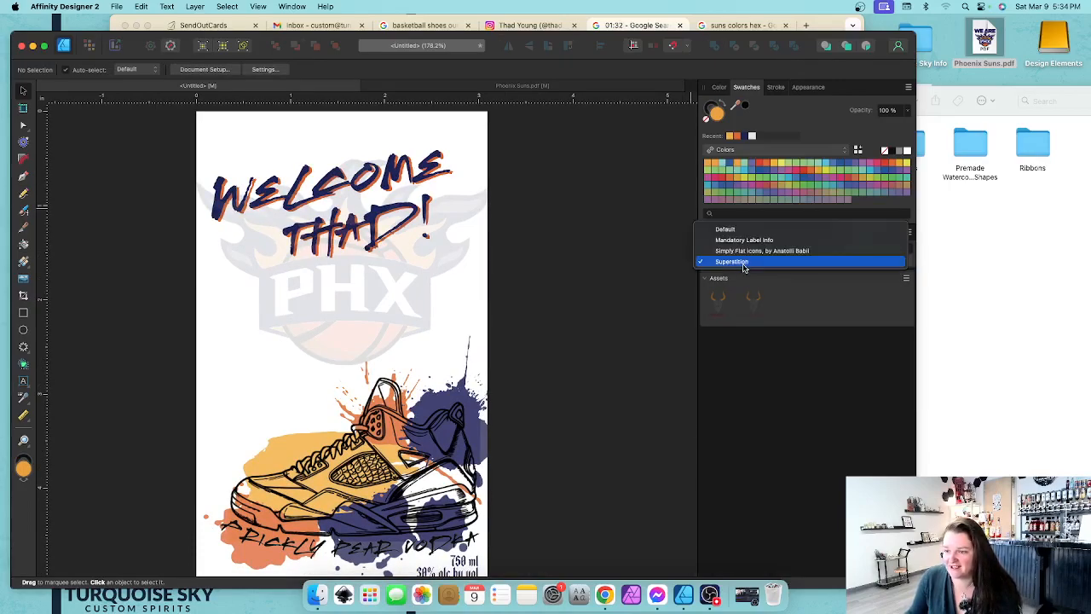
click(743, 240)
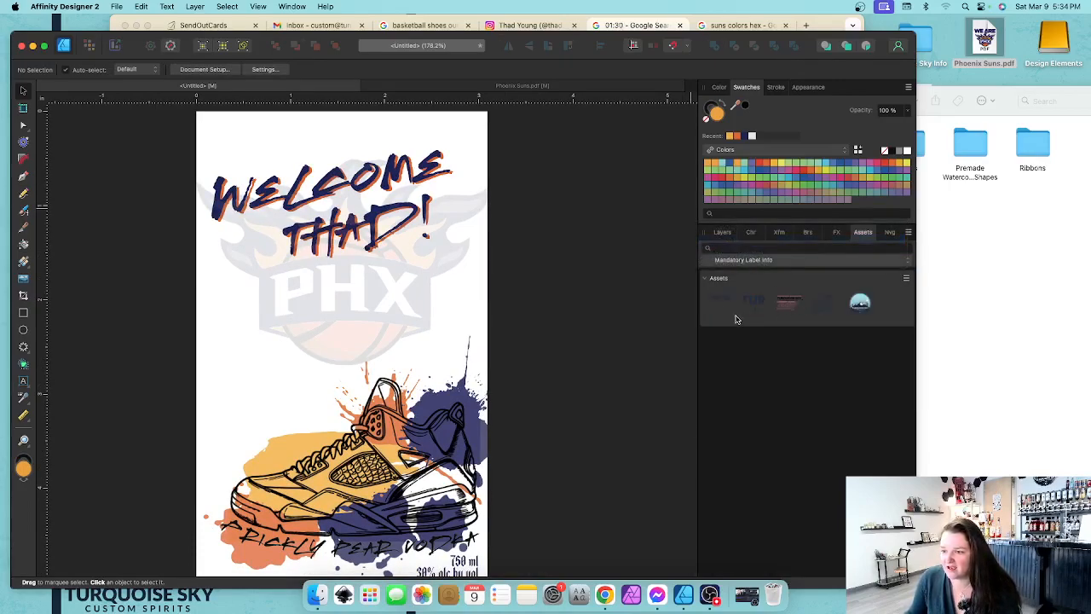
drag(736, 312, 406, 310)
- Turn on Scale with object for the logo's stroke and shrink the logo to about 0.8 in wide
scroll(406, 309, down, 3)
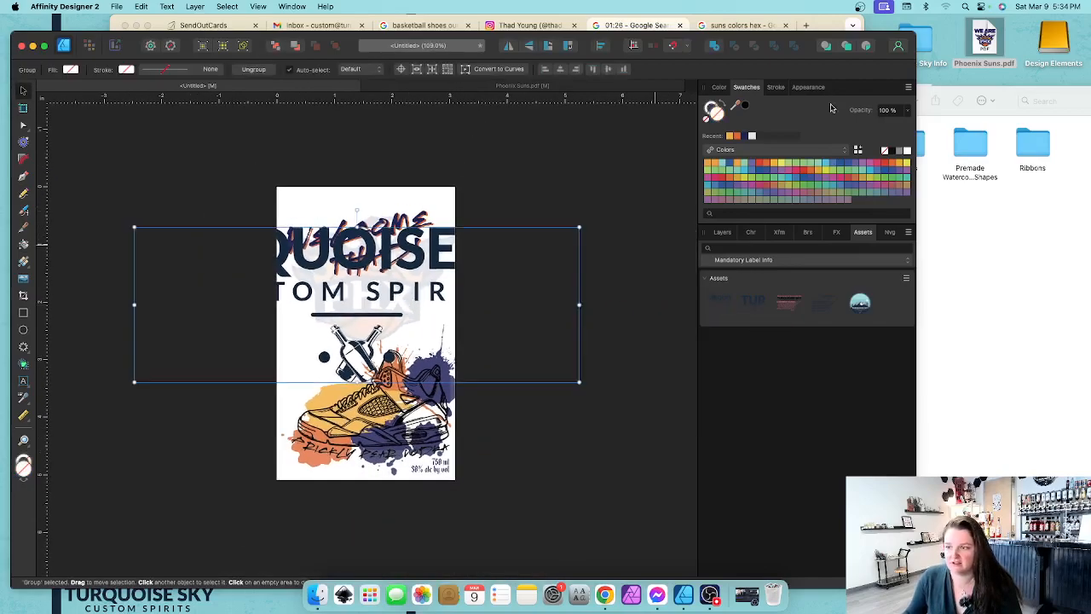
click(775, 87)
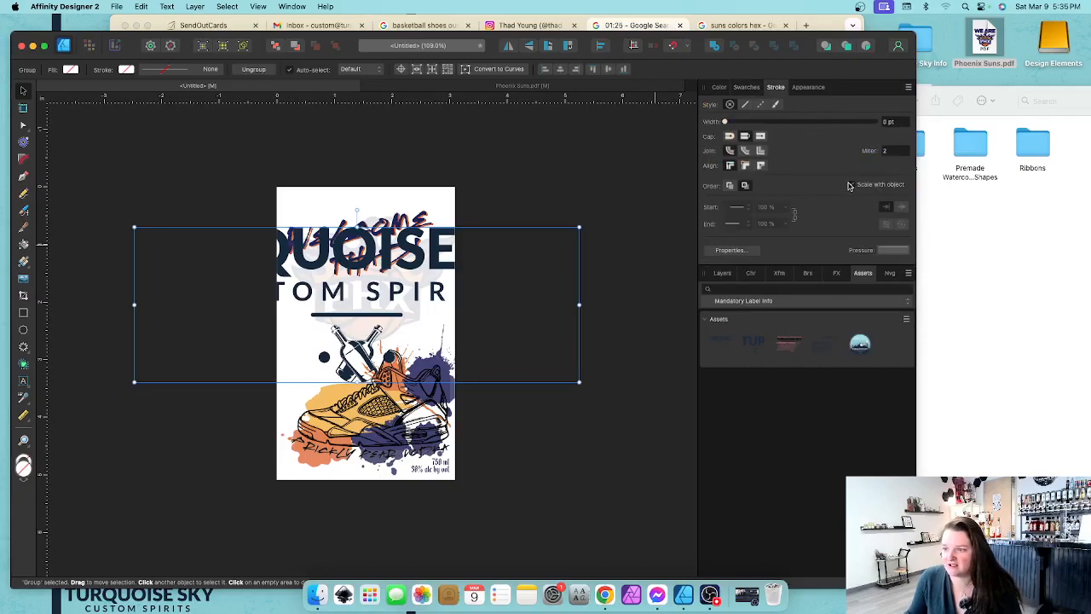
drag(577, 381, 375, 327)
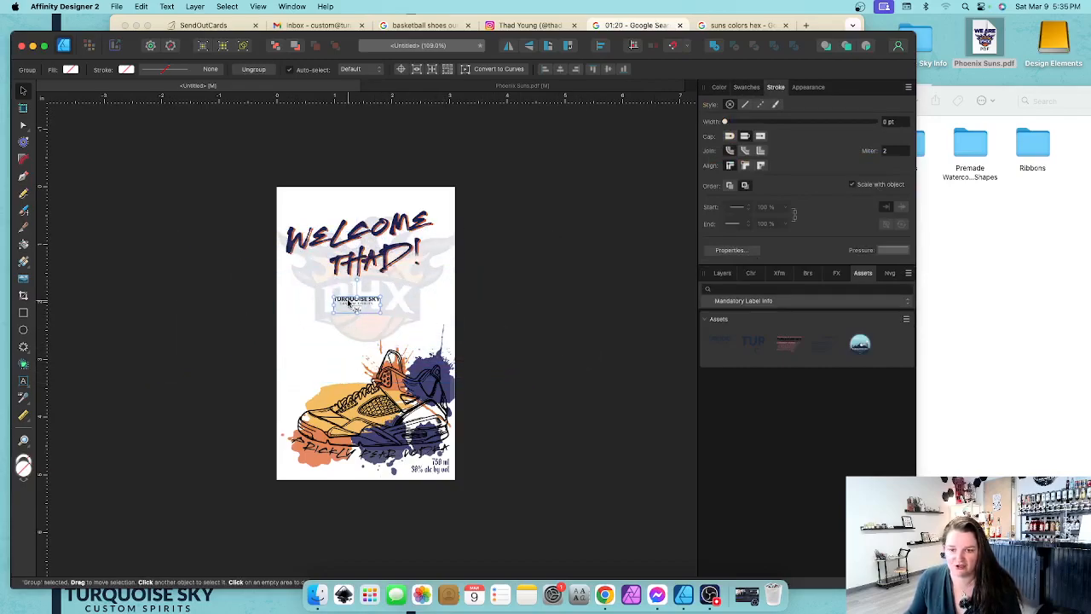
- Rotate the Turquoise Sky logo to run vertically and place it in the label's lower left corner
scroll(348, 303, up, 5)
scroll(367, 256, down, 2)
drag(362, 237, 283, 468)
scroll(290, 409, down, 3)
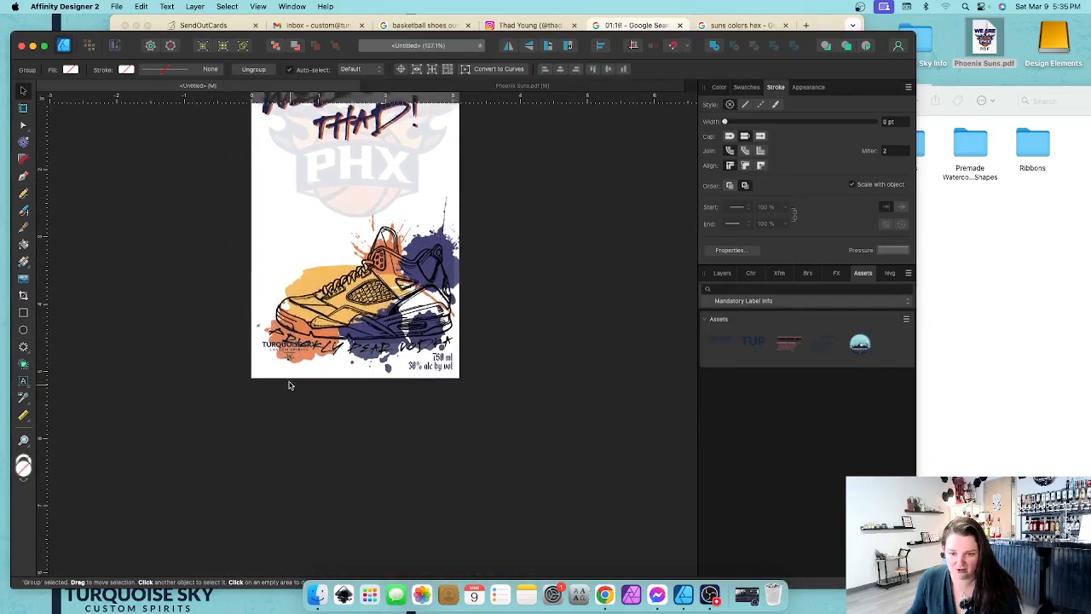
scroll(286, 379, up, 8)
drag(294, 281, 242, 318)
scroll(248, 315, down, 3)
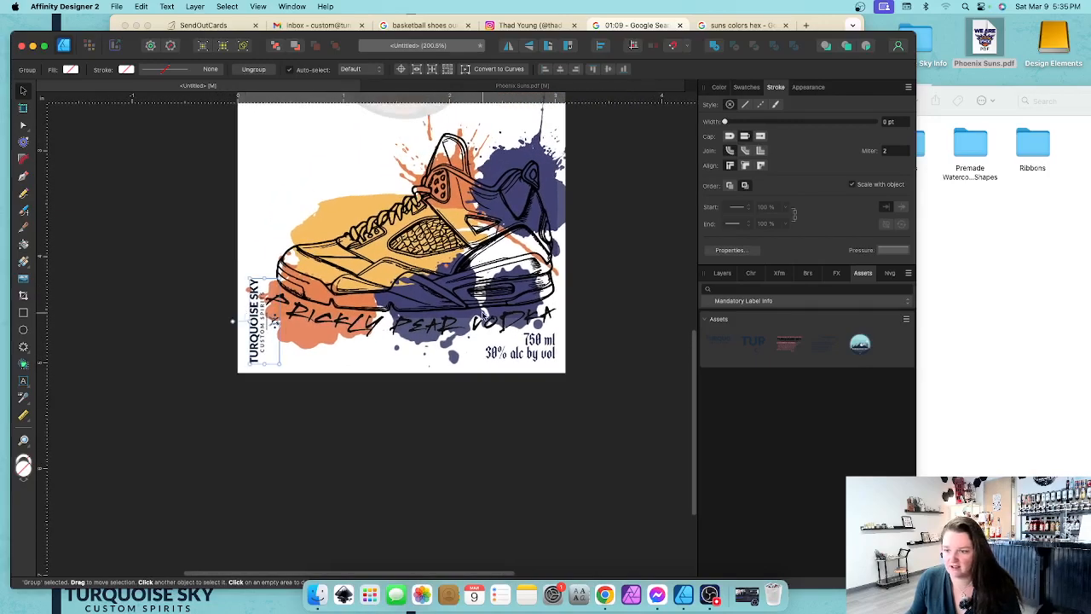
- Draw a yellow-orange rectangle about 0.7 by 1 in covering the vertical Turquoise Sky logo
scroll(183, 375, up, 3)
key(m)
drag(256, 178, 393, 381)
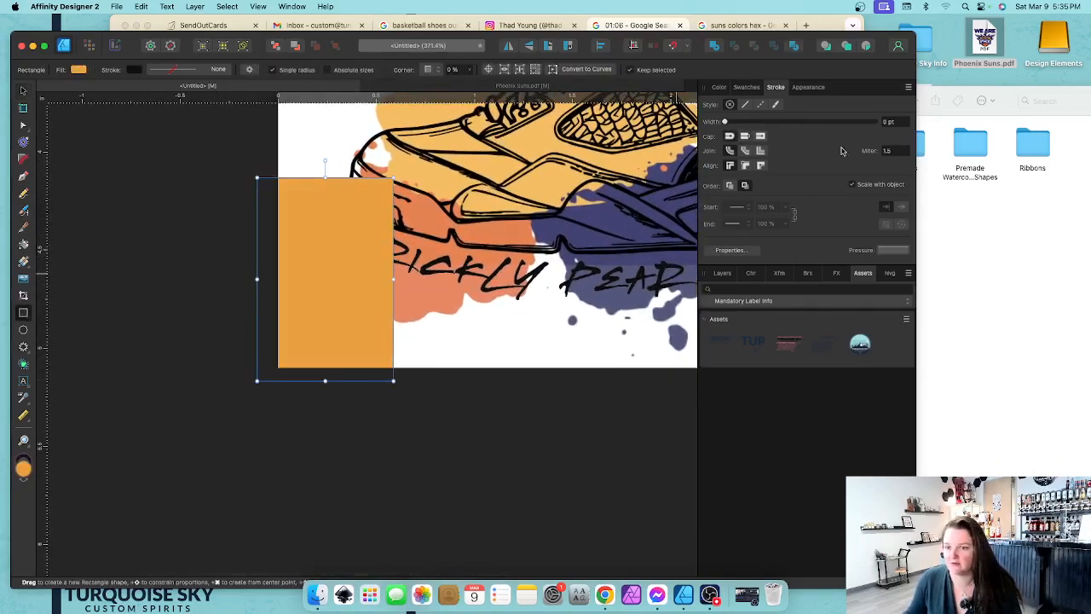
- Move the Turquoise Sky logo layer above the rectangle and mask it to the rectangle below
click(718, 87)
click(723, 223)
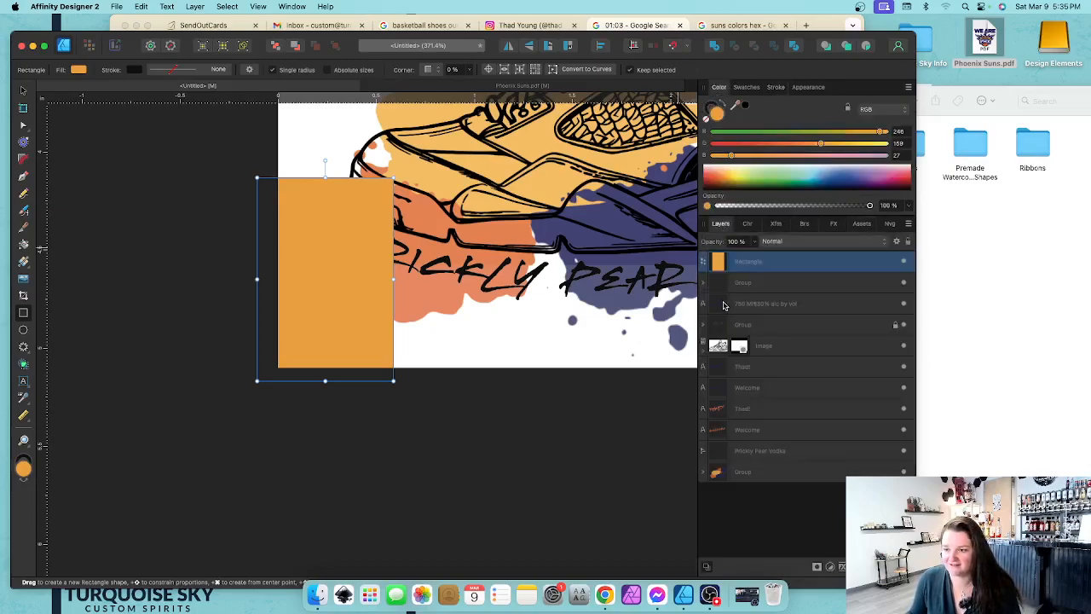
drag(718, 292, 721, 253)
right_click(721, 265)
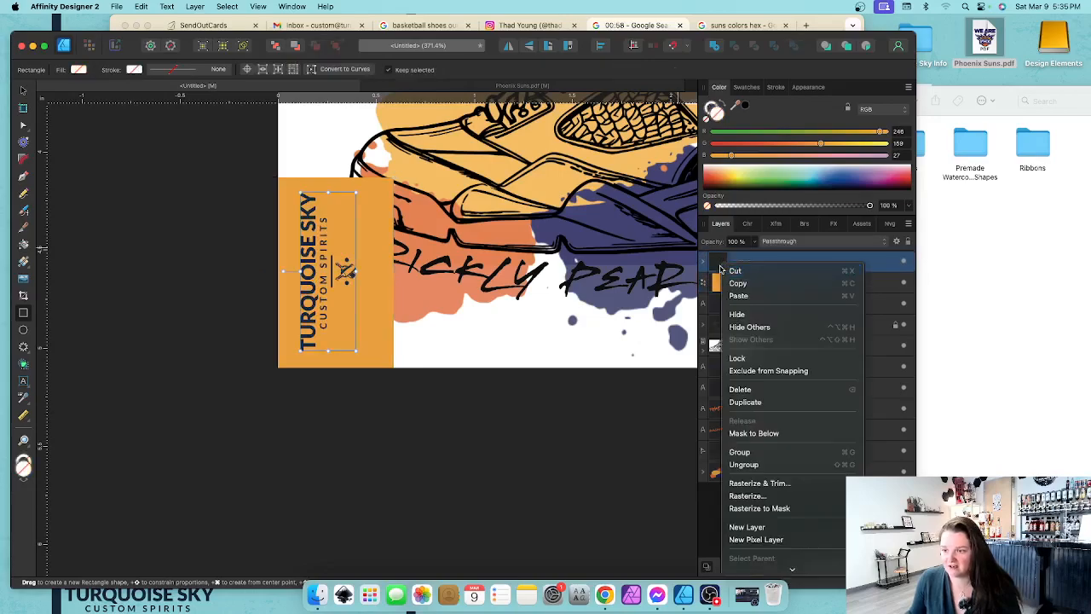
click(792, 436)
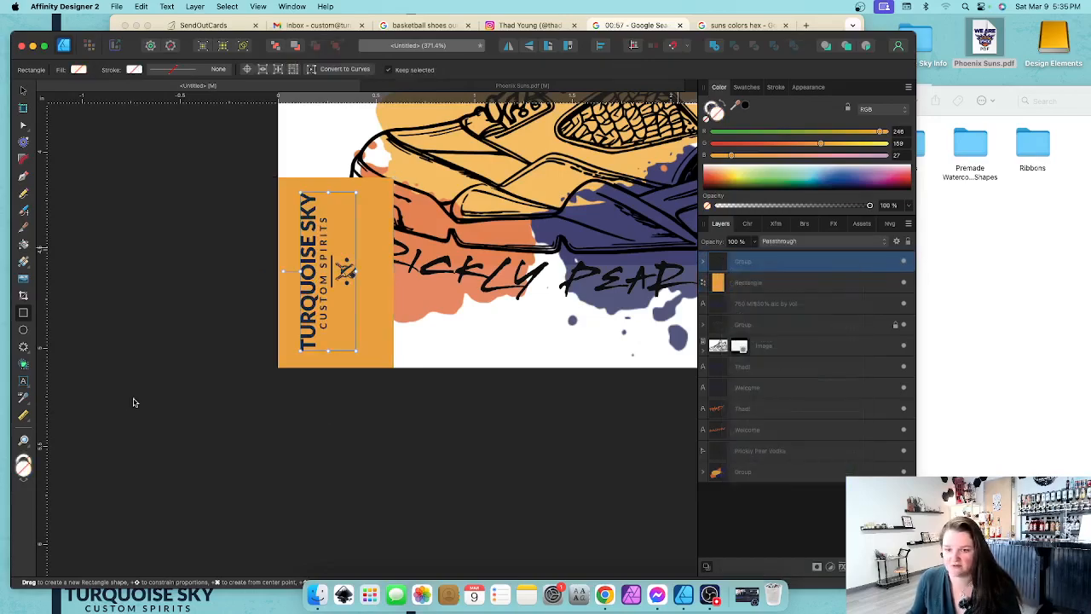
click(139, 267)
scroll(271, 321, down, 5)
scroll(271, 320, down, 5)
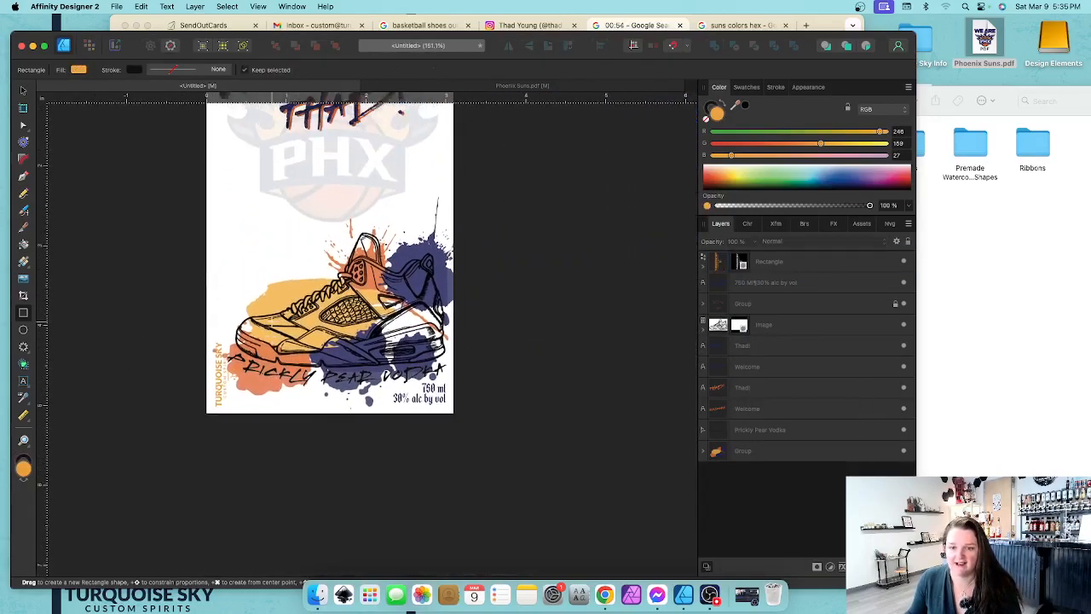
scroll(271, 320, left, 2)
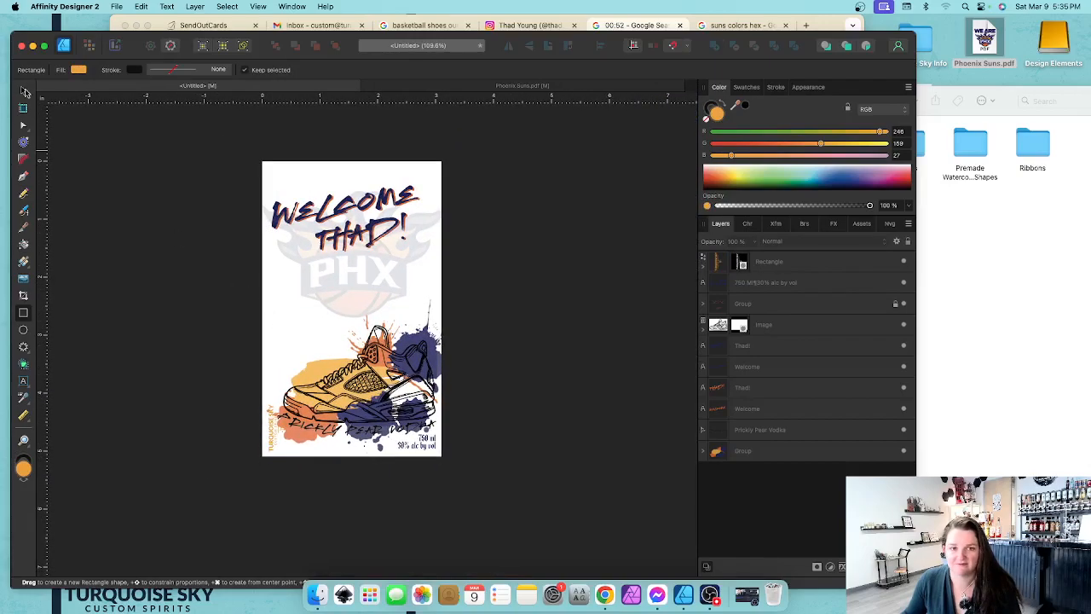
- Group the two purple welcome lettering lines, and group them with their orange shadow copies
click(22, 90)
click(344, 209)
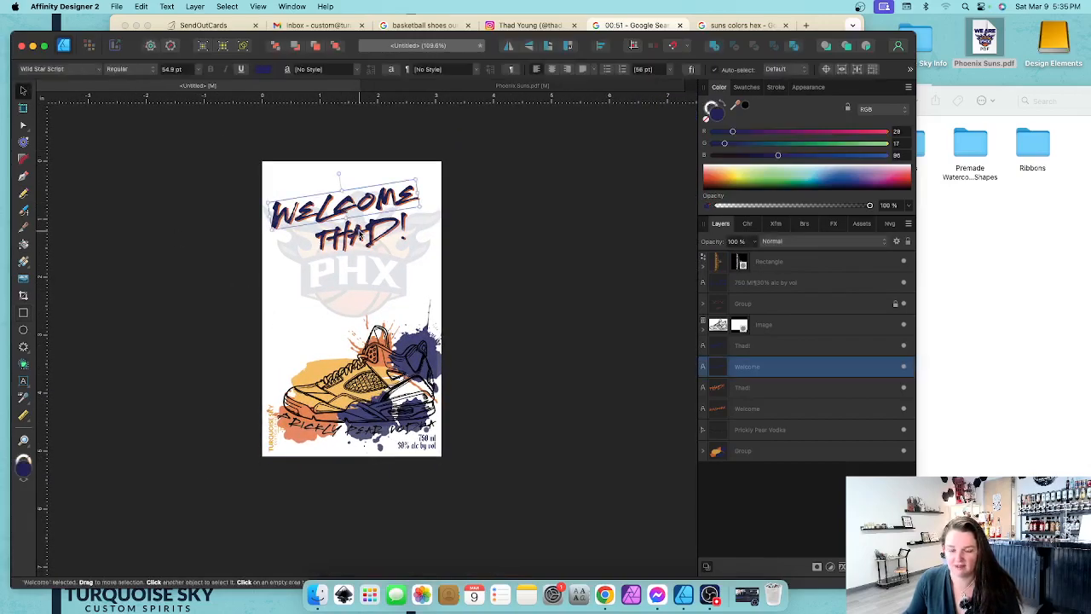
shift+click(359, 232)
key(super+g)
drag(369, 243, 369, 258)
key(super+z)
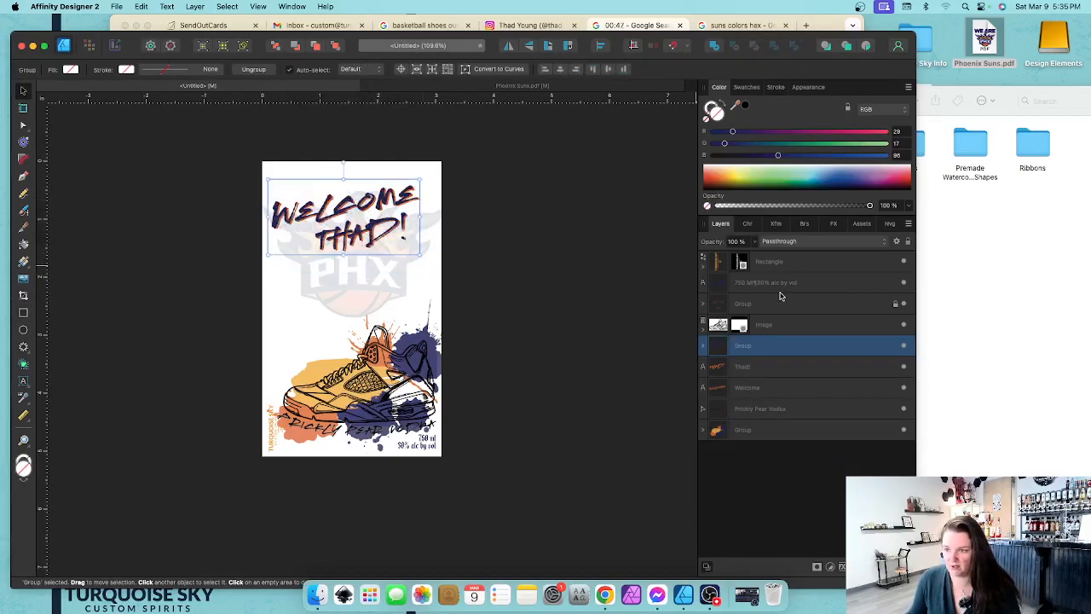
shift+click(723, 390)
key(super+g)
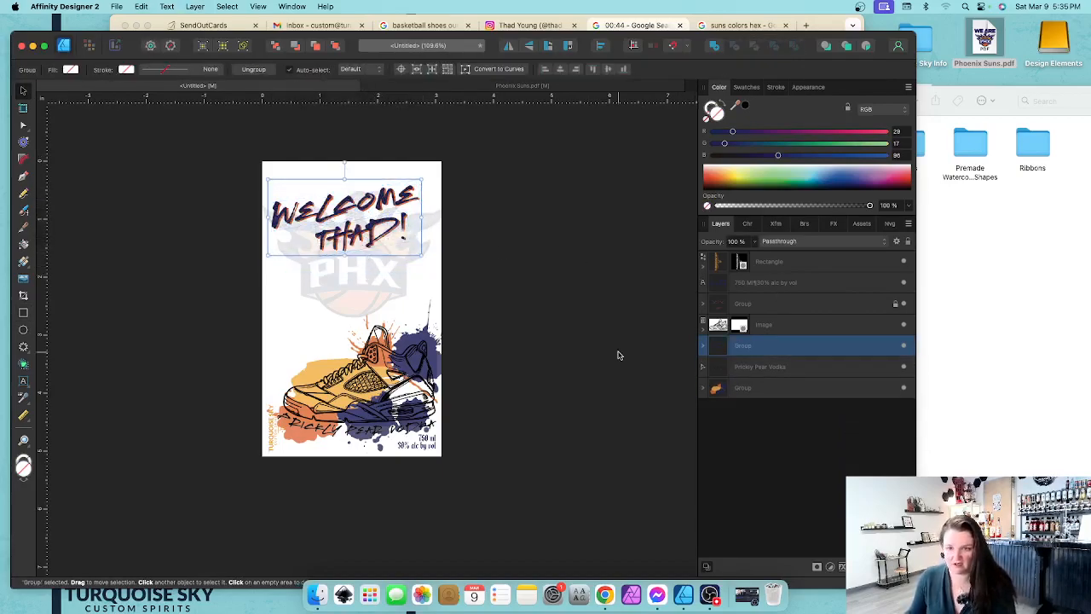
- Enlarge the welcome lettering group to about 2.9 in wide and move it down over the PHX logo
drag(420, 257, 443, 246)
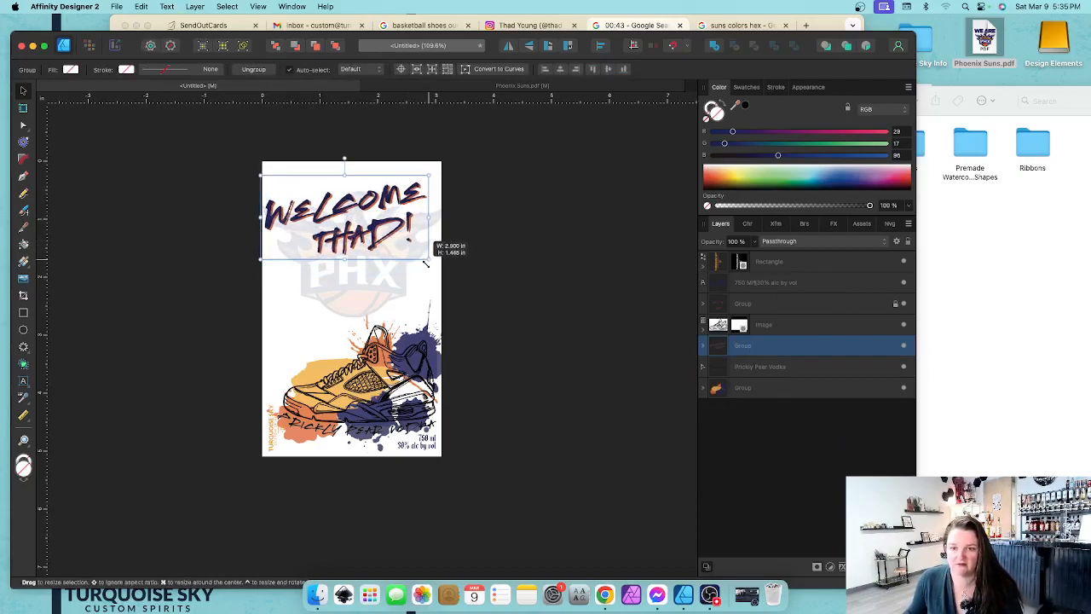
drag(335, 229, 338, 244)
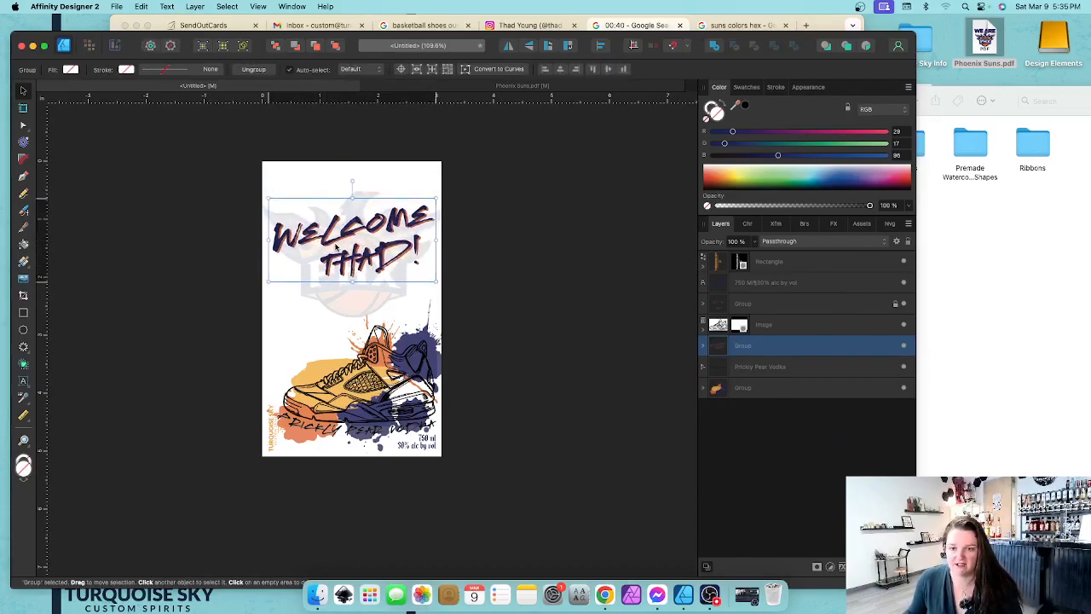
key(super+d)
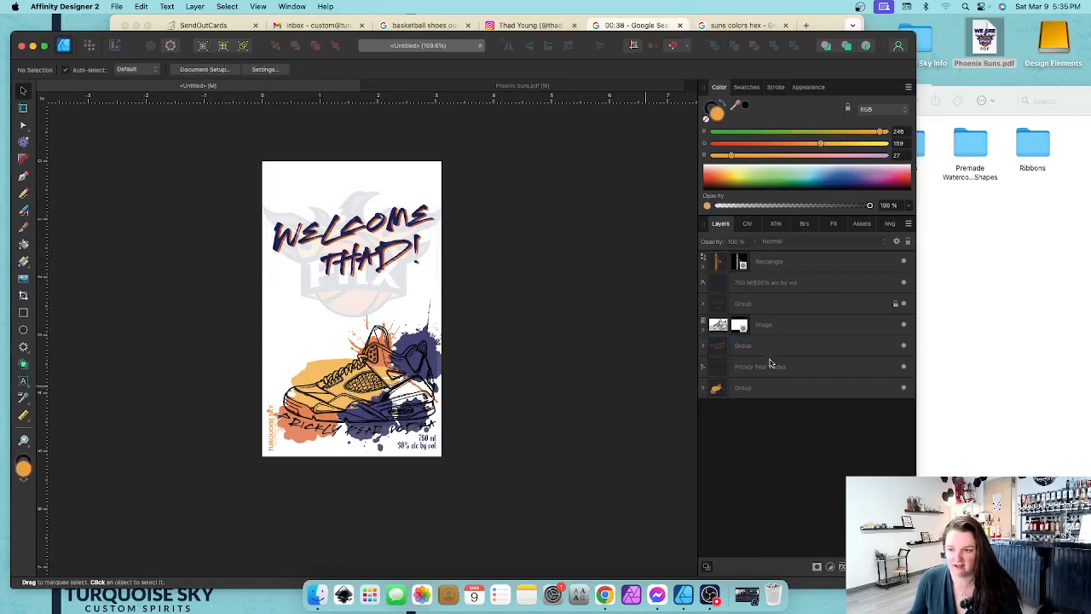
- Move the sneaker image layer directly above the colour splatters and group the two together
click(725, 388)
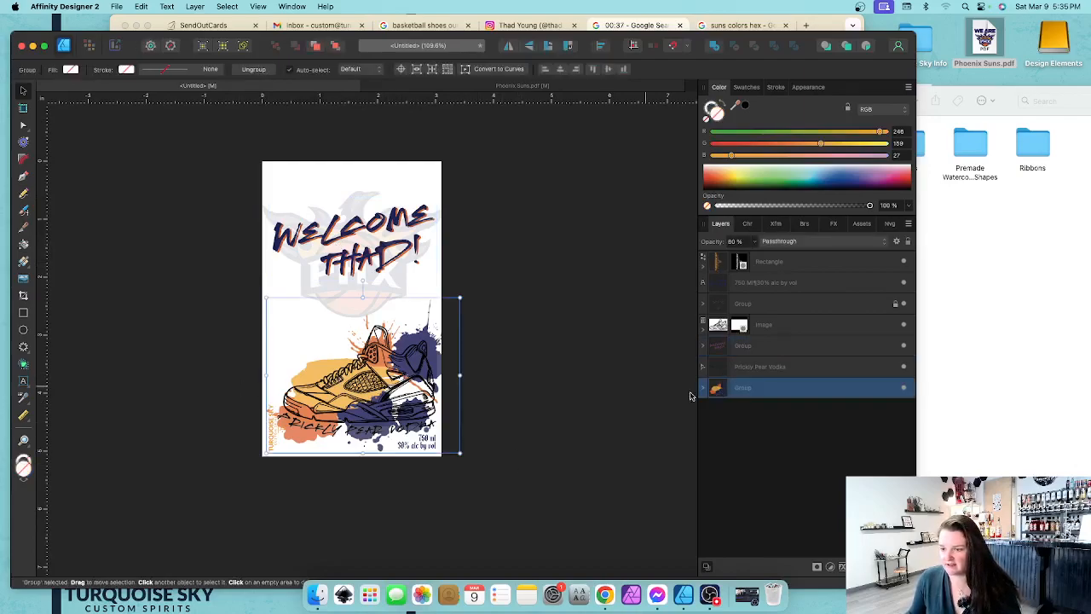
mouse_move(402, 417)
mouse_down()
mouse_move(397, 402)
mouse_move(399, 418)
mouse_up()
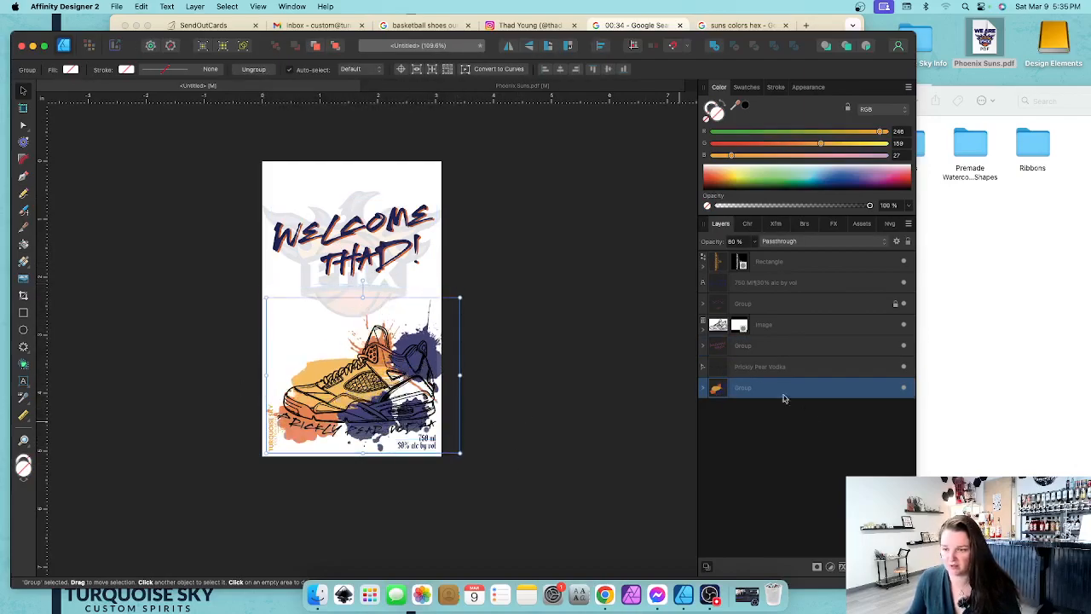
drag(718, 330, 719, 380)
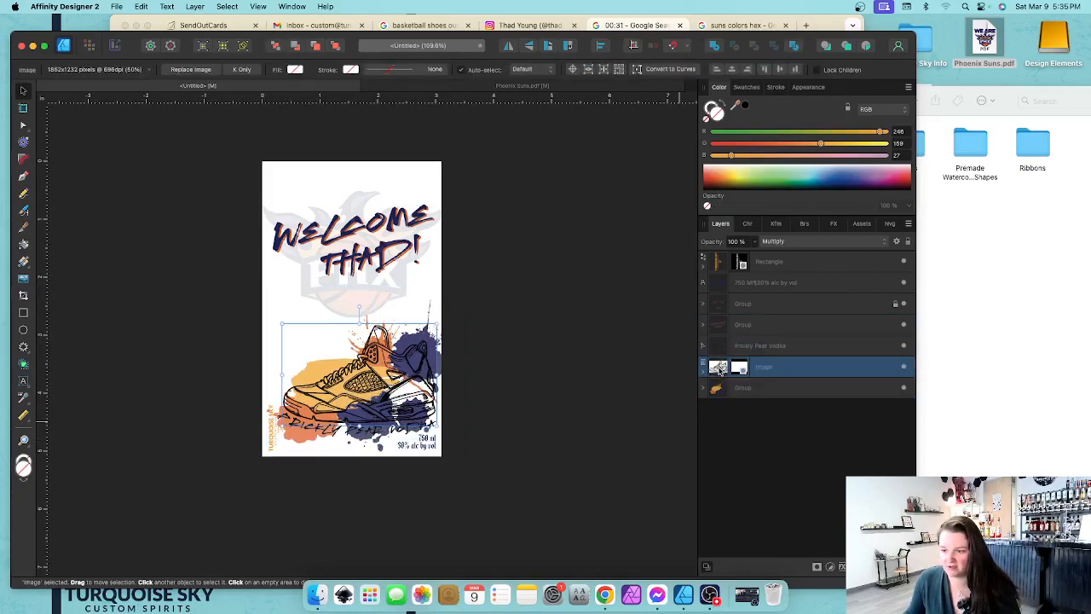
shift+click(720, 389)
key(super+g)
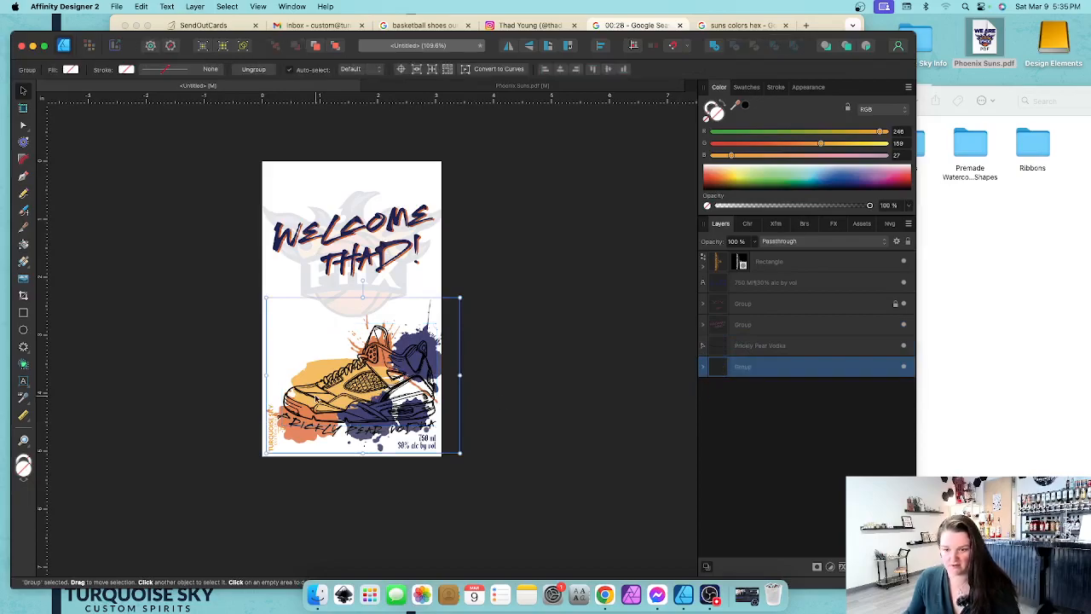
- Group the Prickly Pear Vodka text with the sneaker artwork and move the group up slightly on the label
mouse_move(354, 394)
mouse_down()
mouse_move(349, 377)
mouse_move(354, 394)
mouse_up()
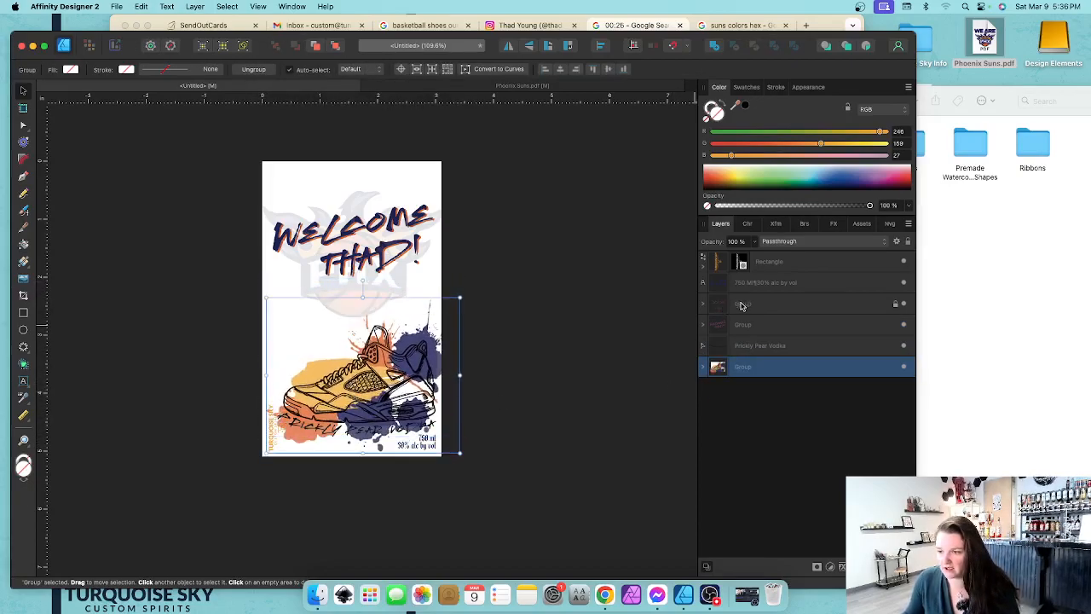
shift+click(723, 347)
key(super+g)
drag(380, 415, 380, 397)
scroll(344, 356, up, 5)
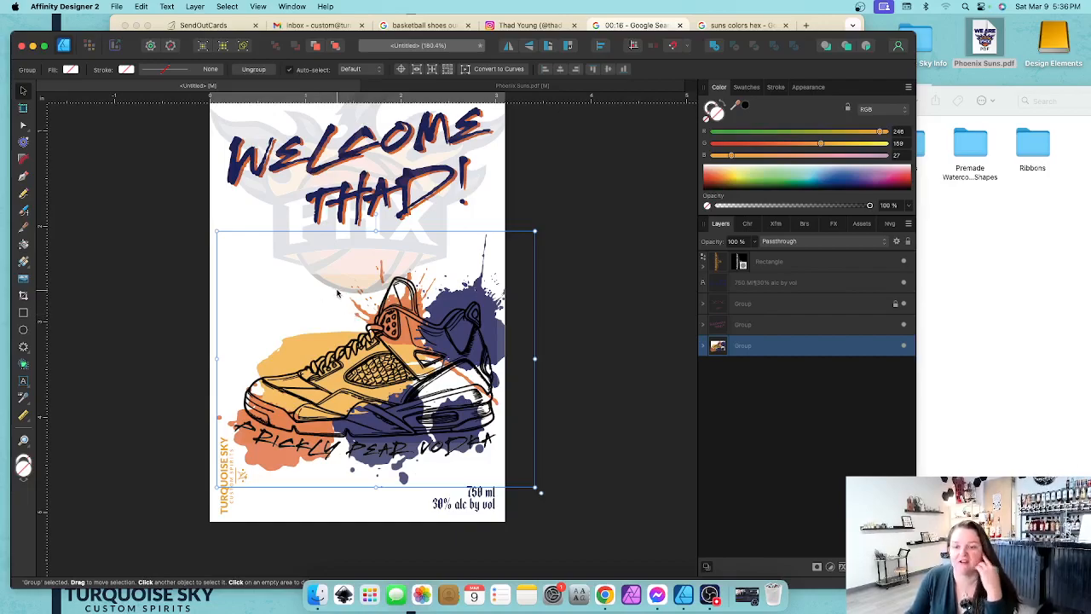
scroll(337, 294, up, 3)
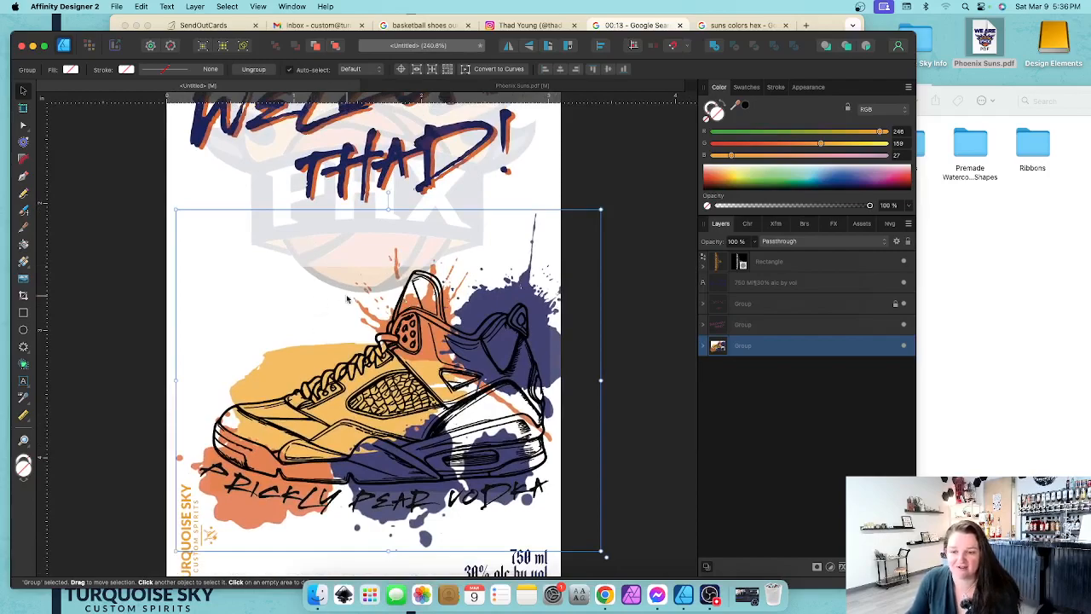
click(664, 332)
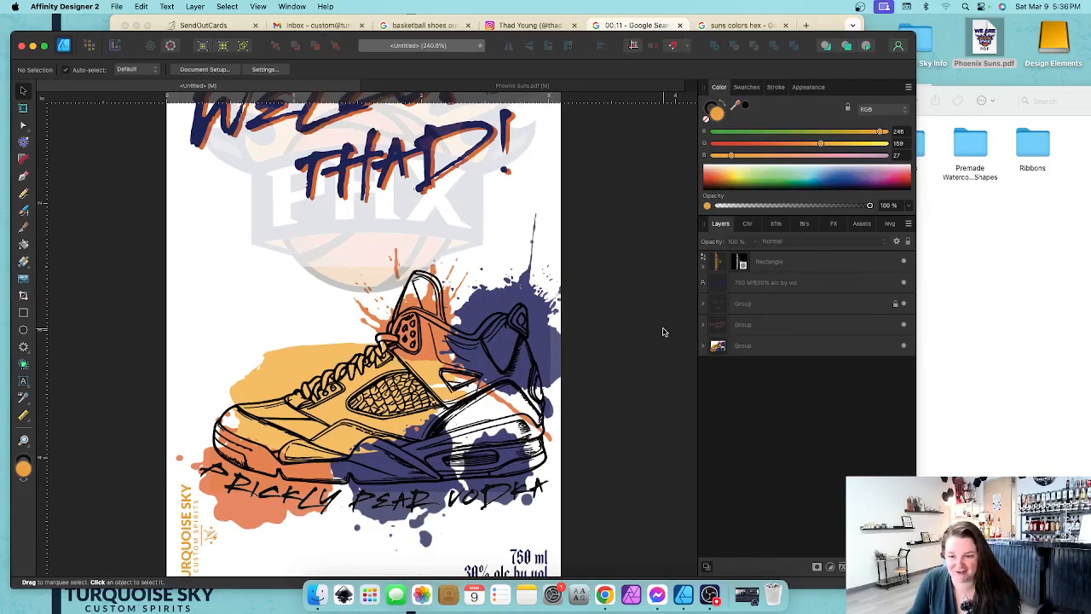
scroll(487, 343, up, 2)
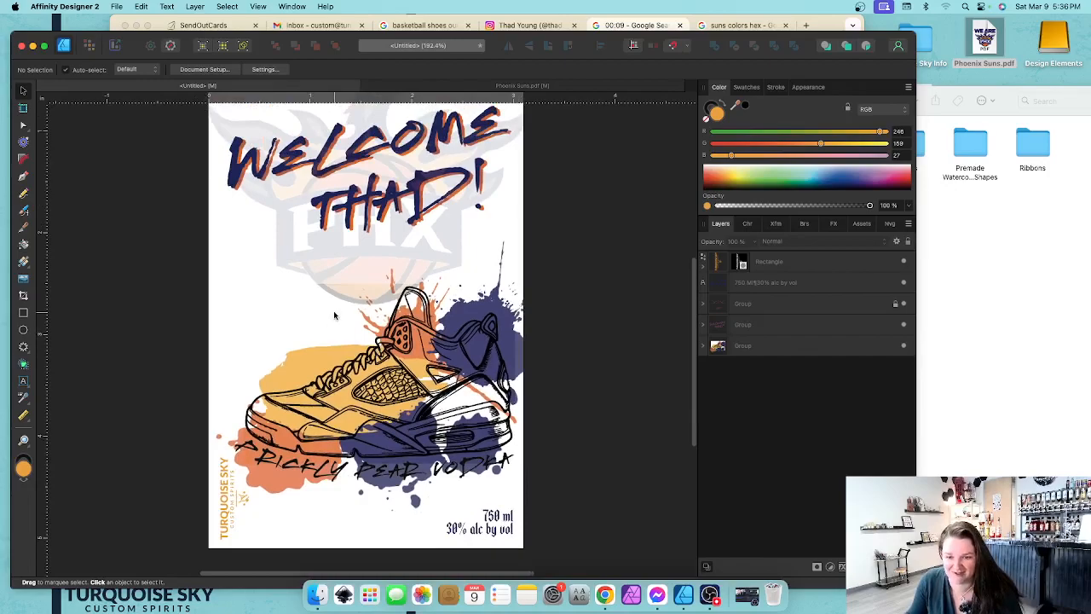
scroll(334, 318, up, 2)
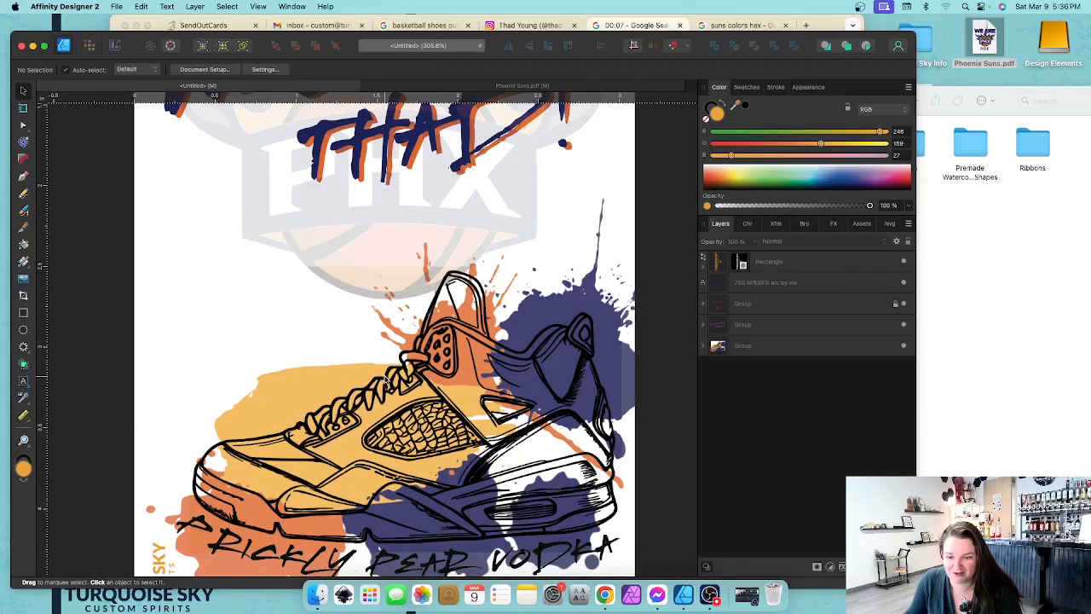
scroll(409, 418, down, 5)
scroll(312, 369, down, 5)
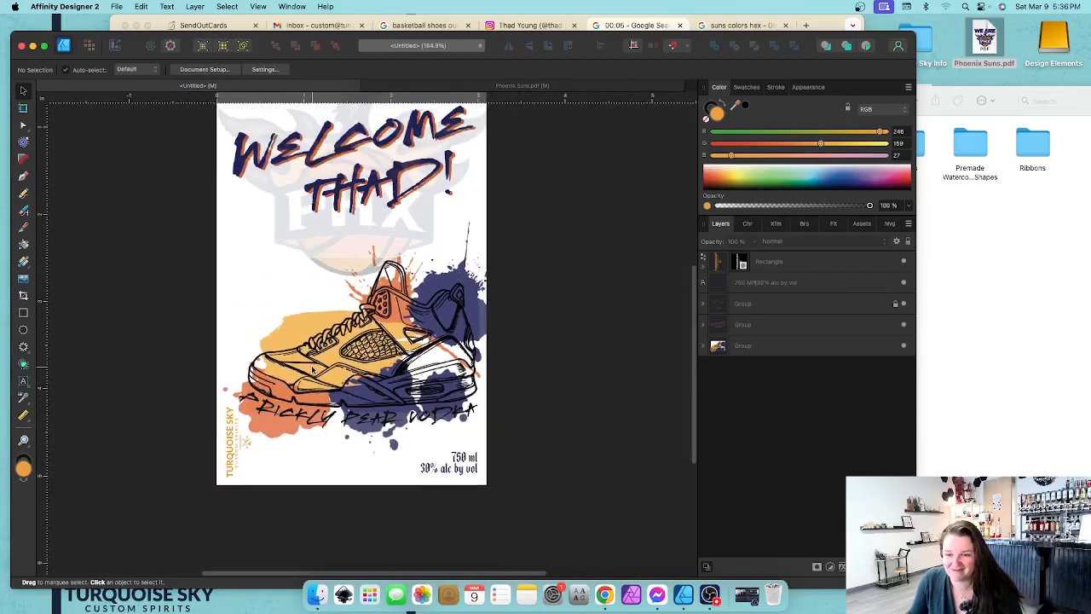
scroll(311, 370, left, 1)
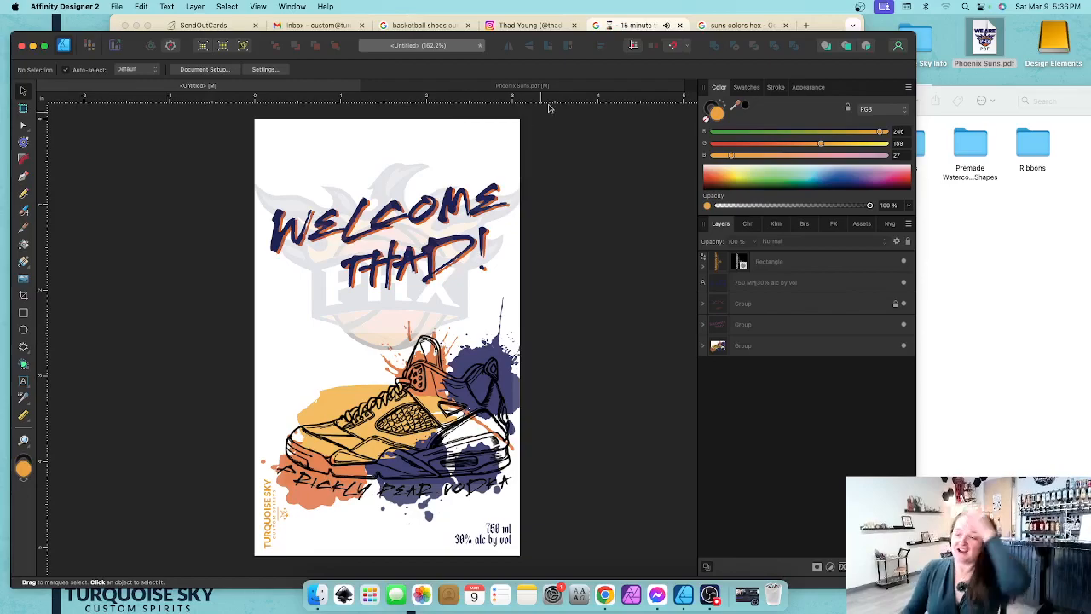
- Switch to Chrome, close the 15 minute timer tab, and return to the label in Affinity Designer
click(623, 29)
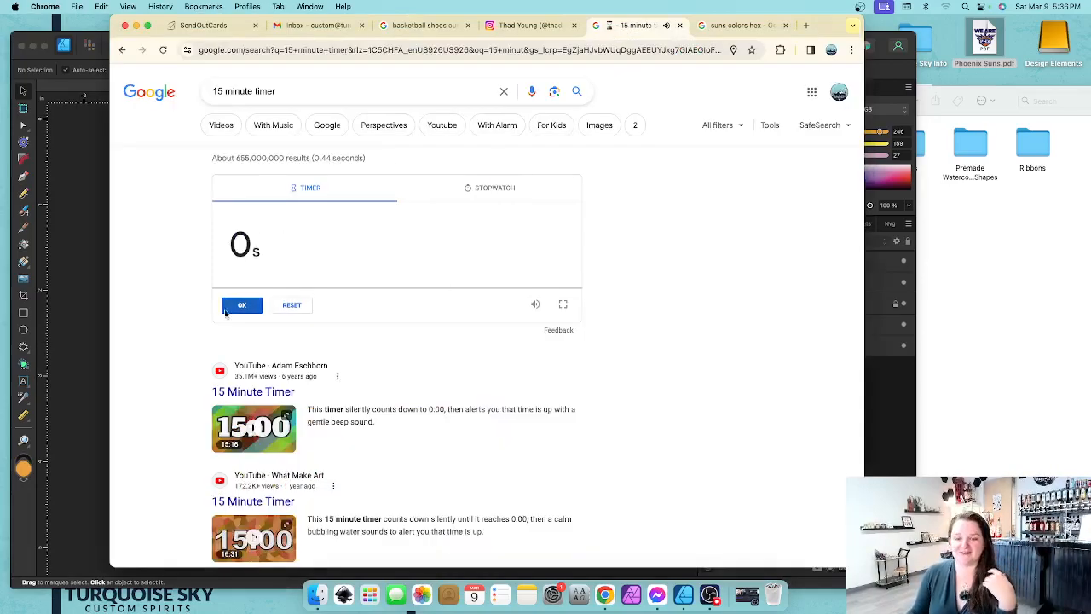
click(679, 26)
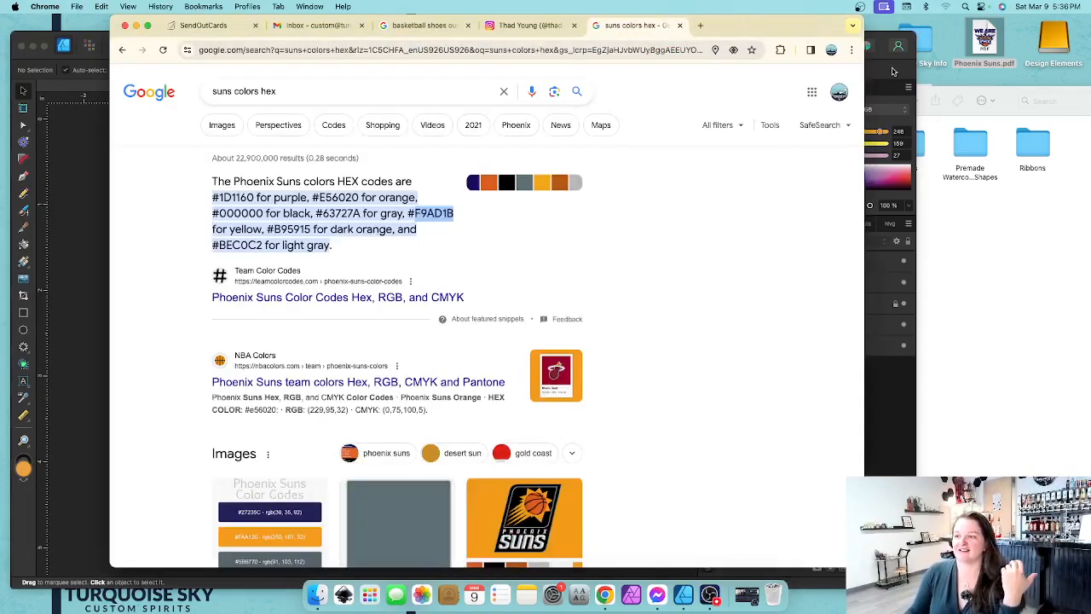
click(881, 74)
scroll(501, 280, down, 1)
scroll(511, 282, right, 1)
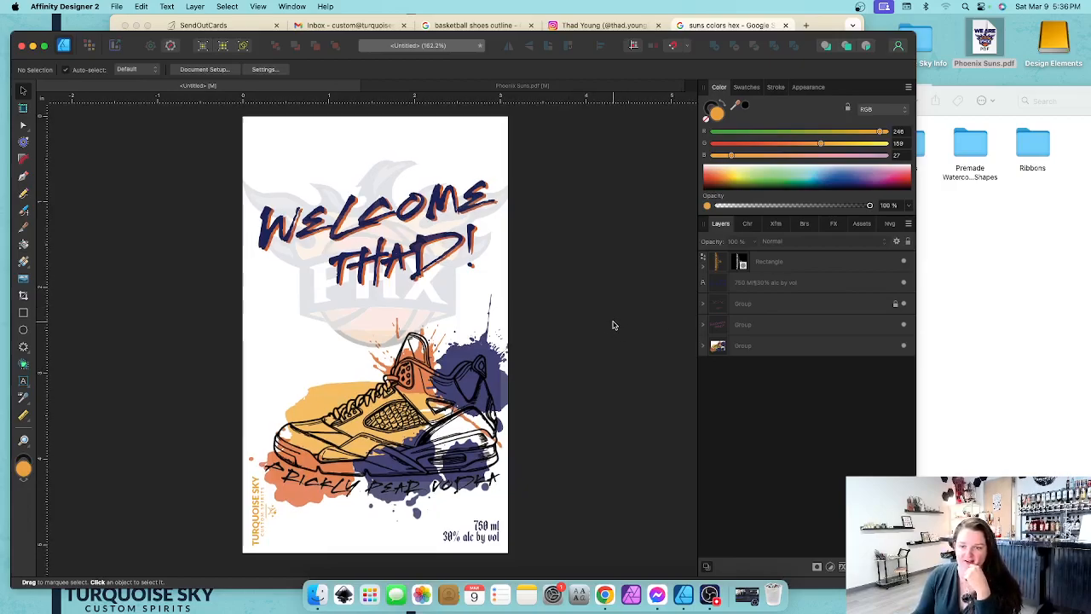
click(744, 594)
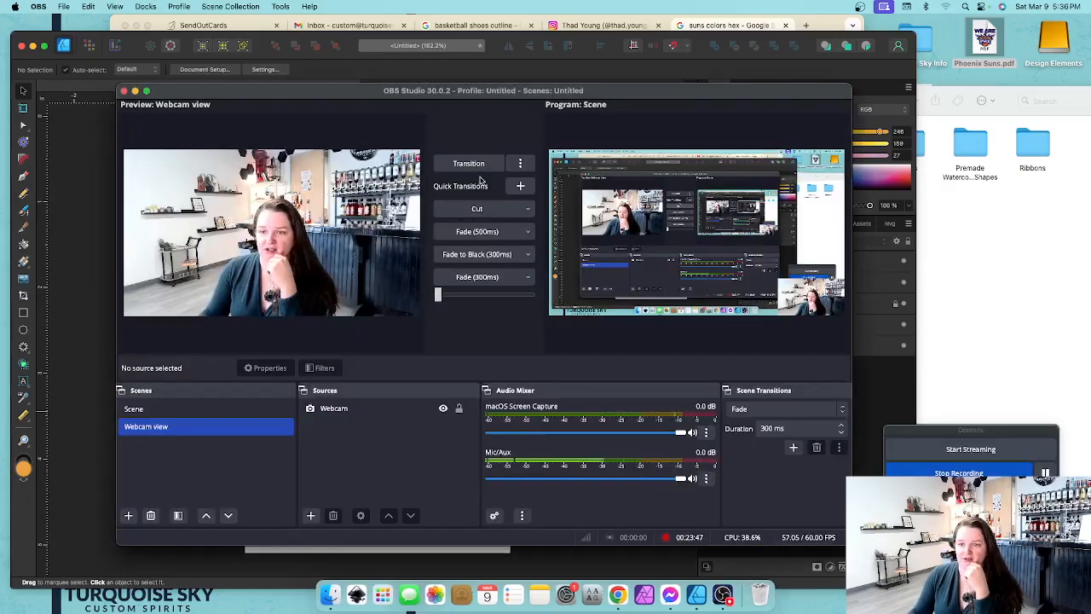